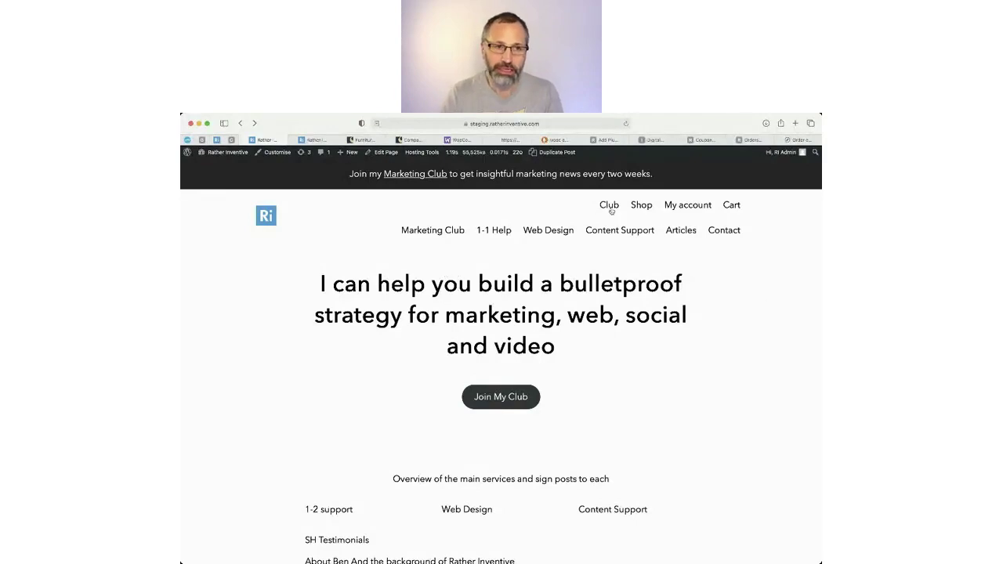
From the Shop page, open the 'Help you self build a new website' product priced £475.00.
{"action": "left_click", "coordinate": [639, 207]}
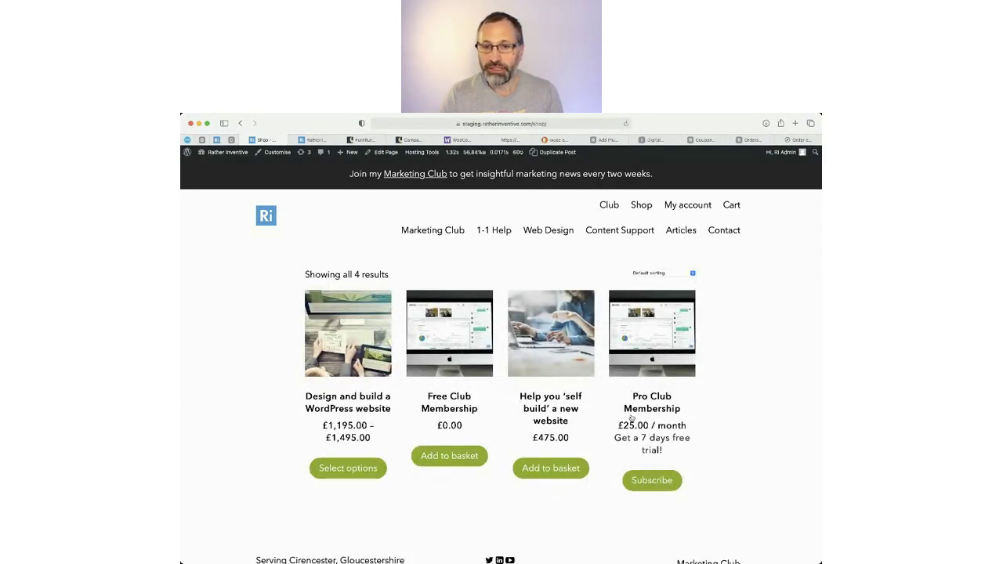
{"action": "left_click", "coordinate": [559, 349]}
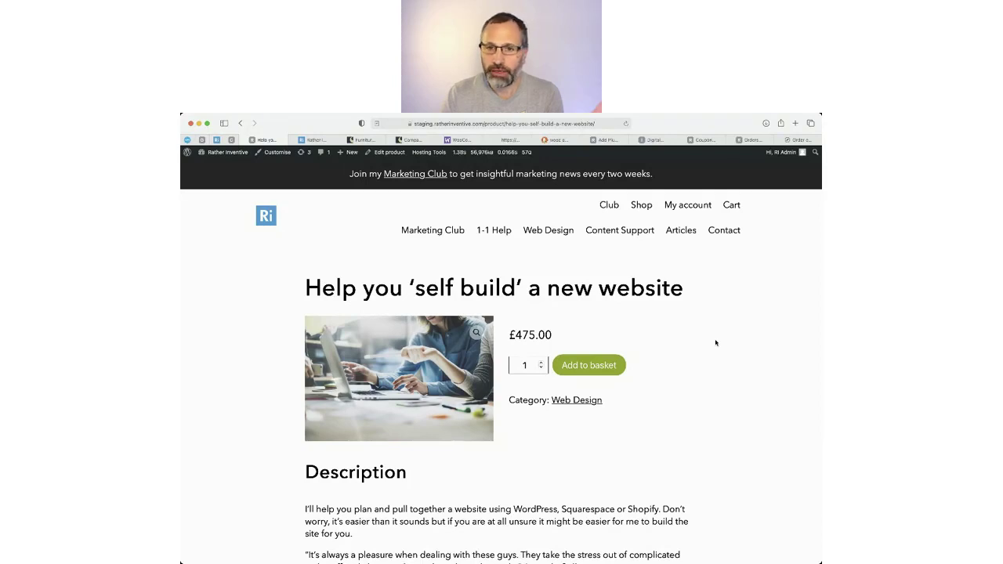
Select the product description text and scroll through the self-build website product page.
{"action": "scroll", "coordinate": [708, 349], "scroll_direction": "down", "scroll_amount": 5}
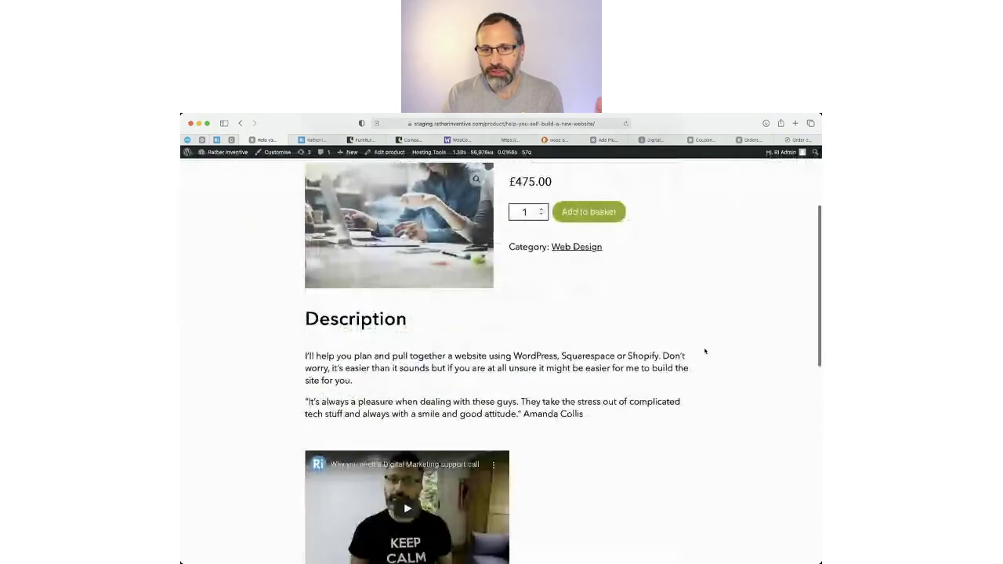
{"action": "left_click_drag", "start_coordinate": [325, 320], "coordinate": [501, 390]}
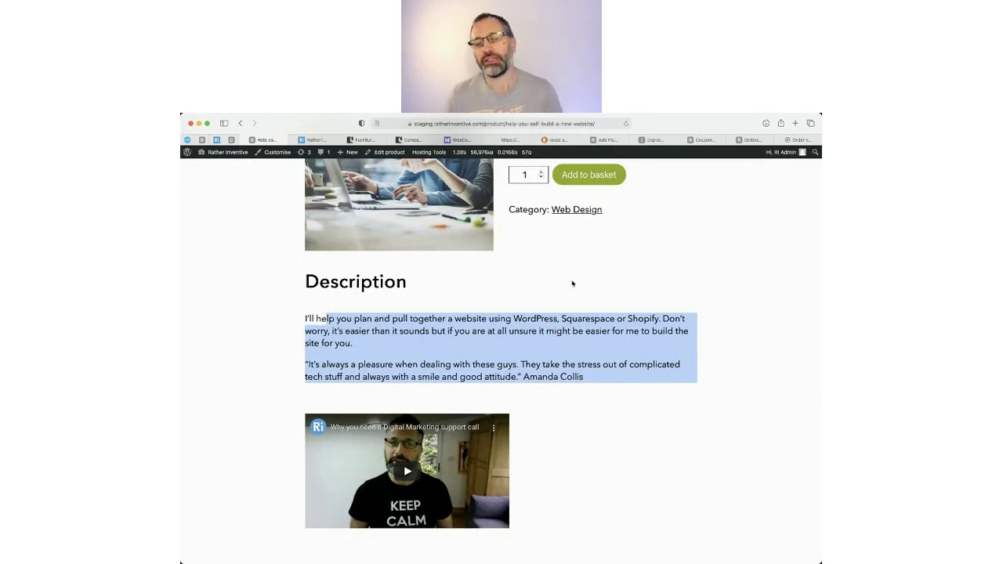
{"action": "scroll", "coordinate": [727, 302], "scroll_direction": "up", "scroll_amount": 5}
{"action": "scroll", "coordinate": [709, 337], "scroll_direction": "down", "scroll_amount": 3}
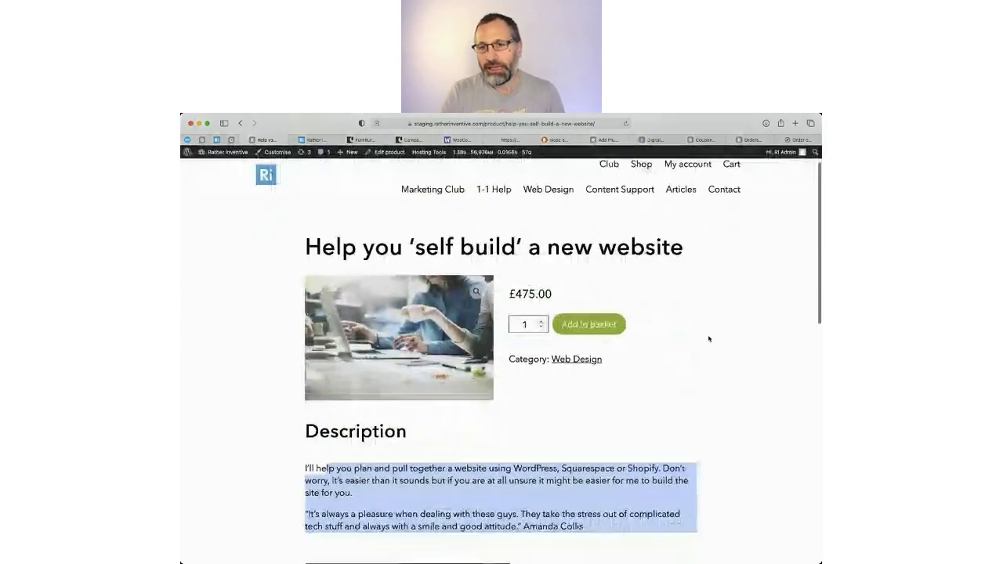
{"action": "scroll", "coordinate": [709, 338], "scroll_direction": "up", "scroll_amount": 3}
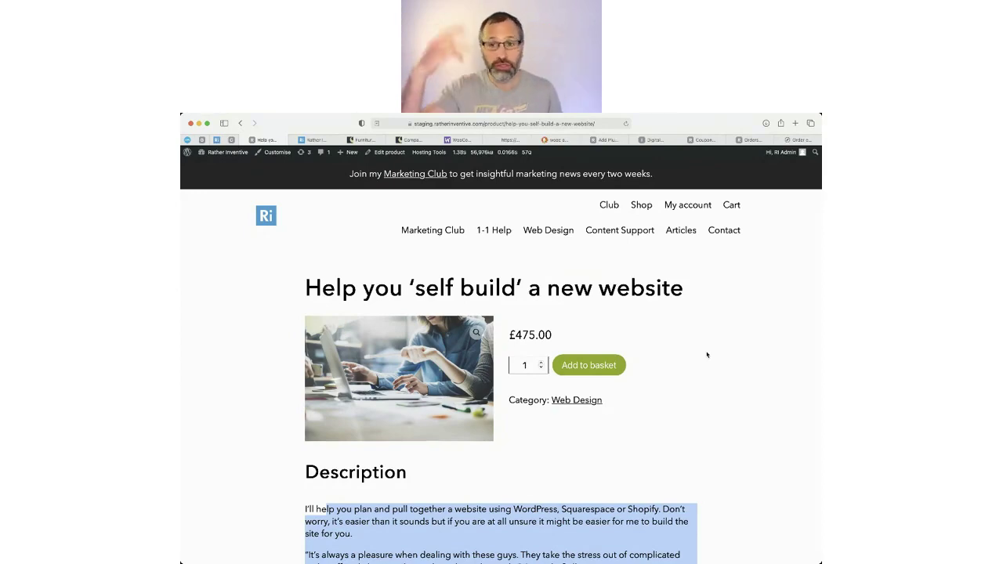
{"action": "scroll", "coordinate": [681, 369], "scroll_direction": "down", "scroll_amount": 1}
{"action": "scroll", "coordinate": [680, 369], "scroll_direction": "down", "scroll_amount": 5}
{"action": "scroll", "coordinate": [690, 391], "scroll_direction": "up", "scroll_amount": 6}
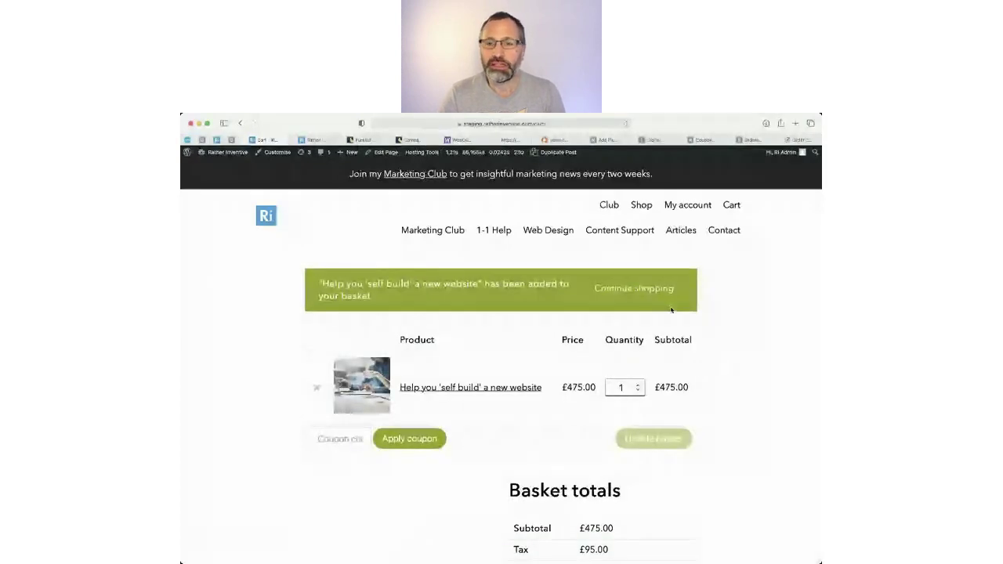
Scroll the basket and proceed to the checkout page with billing details.
{"action": "scroll", "coordinate": [488, 442], "scroll_direction": "down", "scroll_amount": 3}
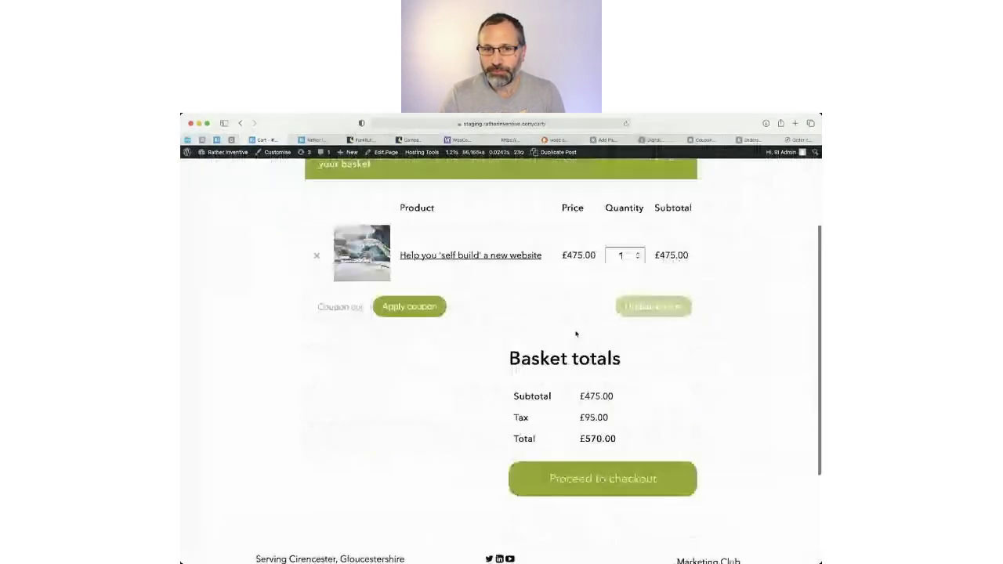
{"action": "scroll", "coordinate": [576, 334], "scroll_direction": "down", "scroll_amount": 1}
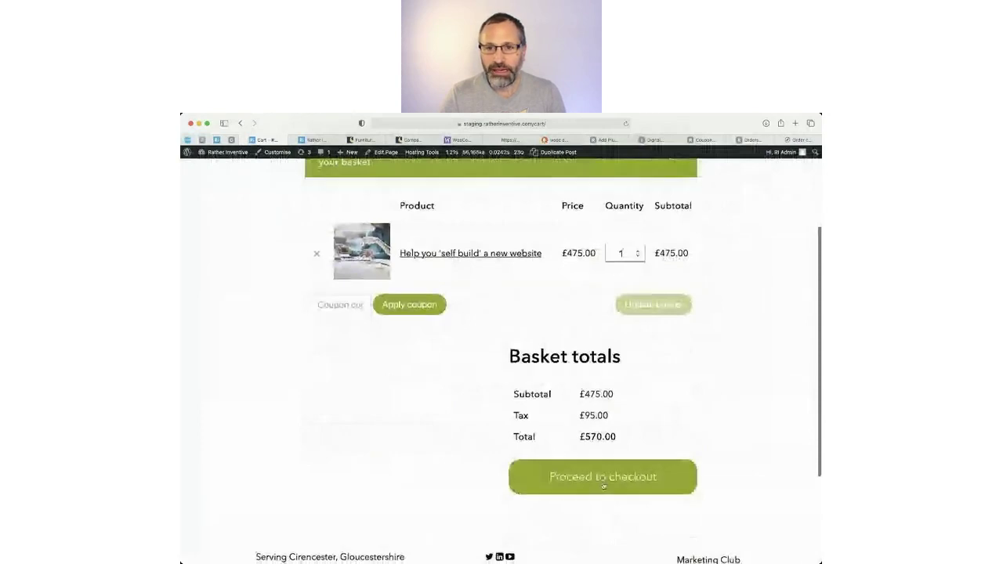
{"action": "left_click", "coordinate": [605, 484]}
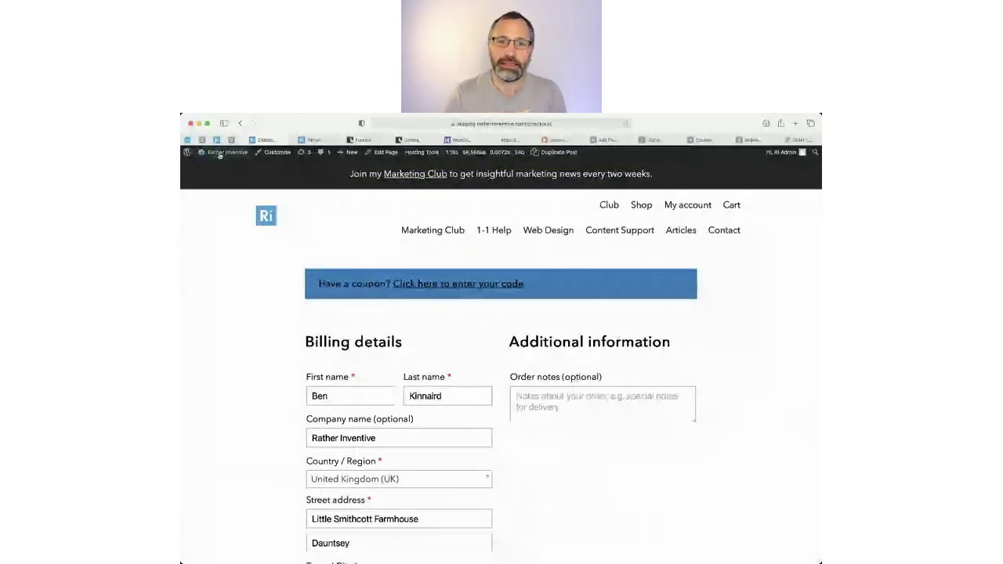
Glance at the WooCommerce General settings tab, then open the WordPress admin Dashboard.
{"action": "left_click", "coordinate": [310, 141]}
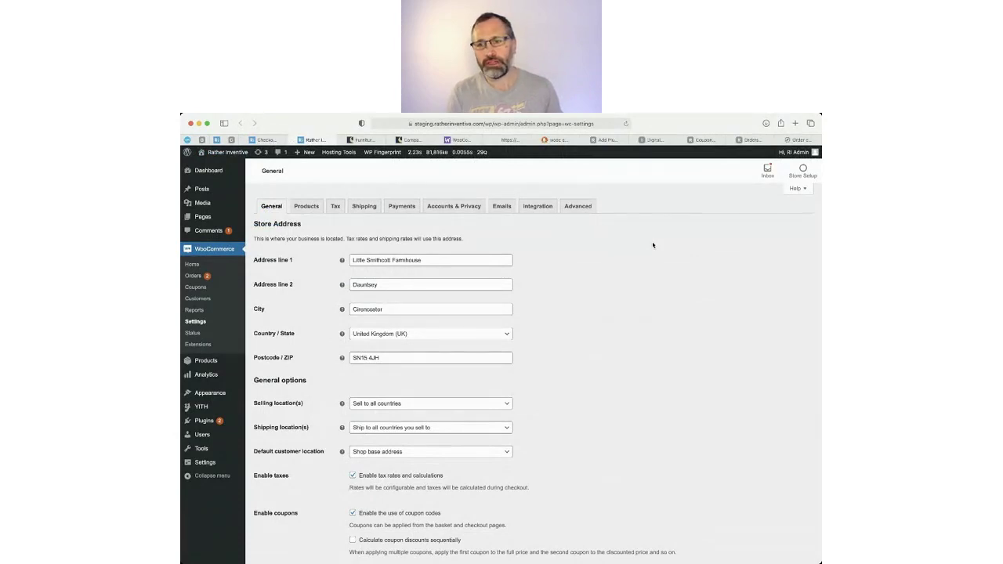
{"action": "left_click", "coordinate": [265, 140]}
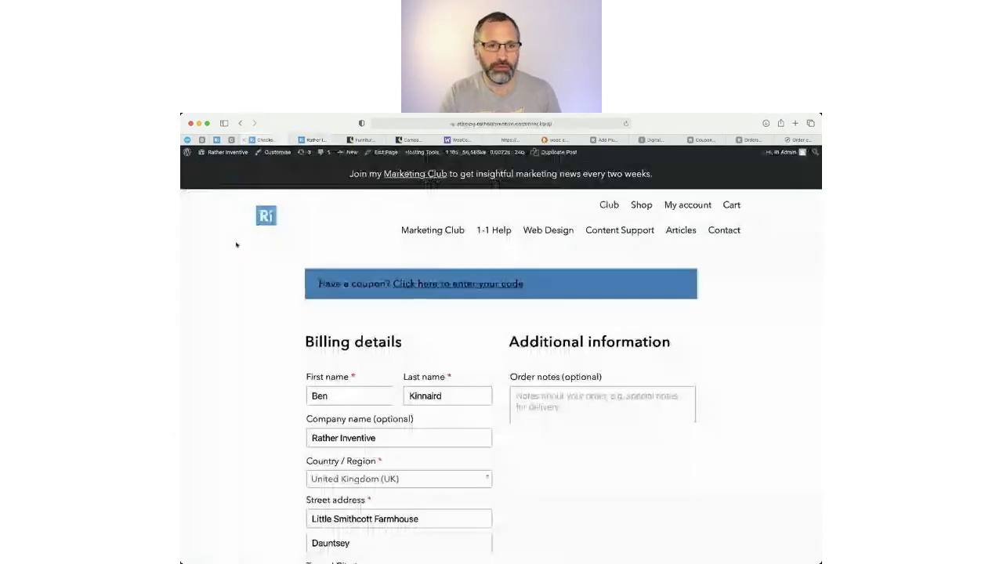
{"action": "left_click", "coordinate": [236, 153]}
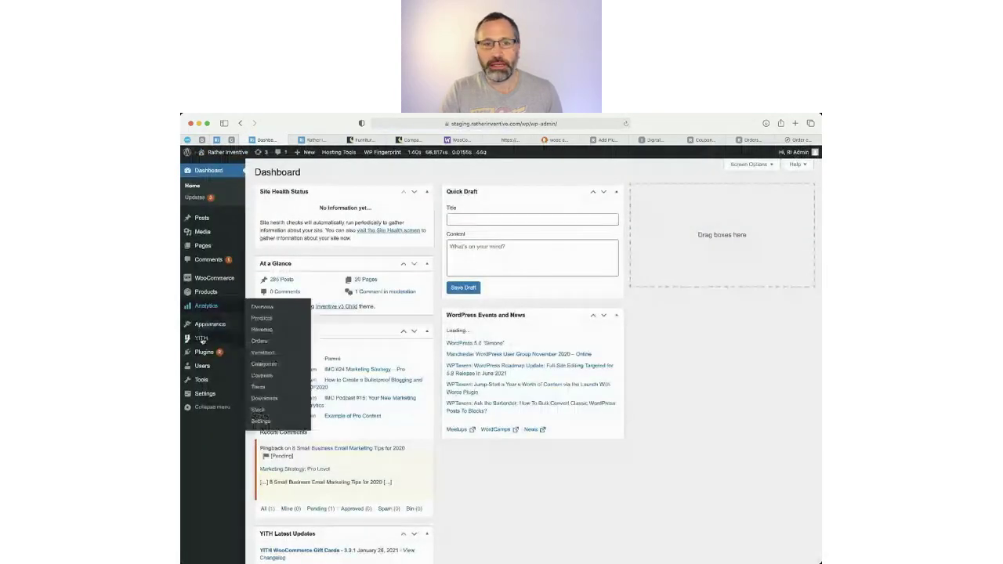
Search Plugins > Add New for 'woocommerce', then return to the WooCommerce General settings.
{"action": "left_click", "coordinate": [205, 352]}
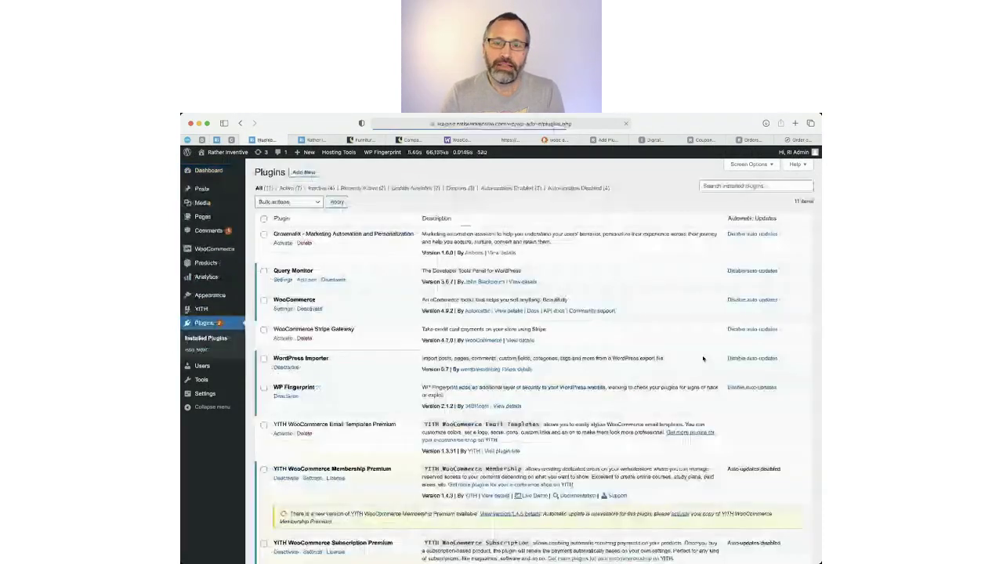
{"action": "left_click", "coordinate": [314, 175]}
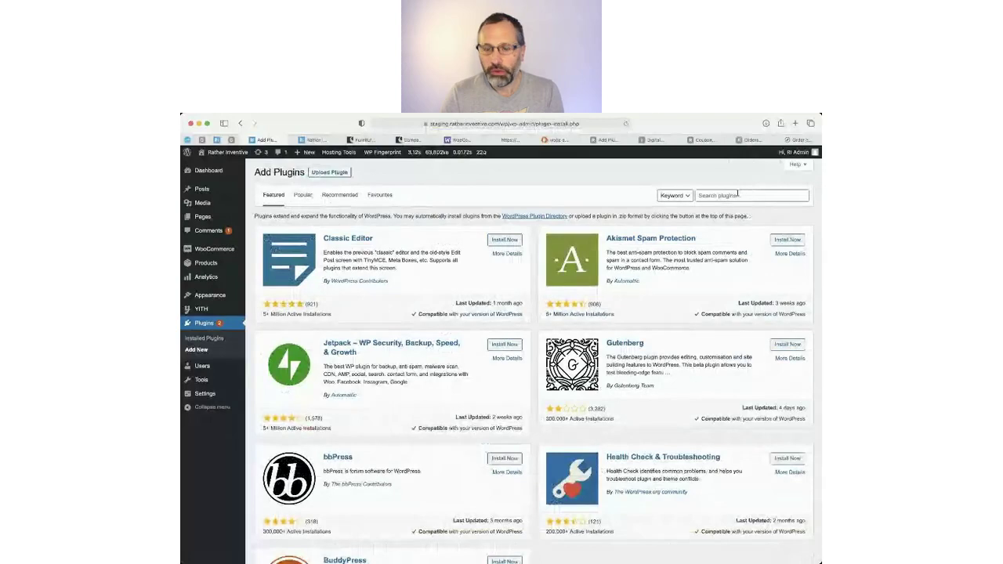
{"action": "left_click", "coordinate": [738, 195]}
{"action": "type", "text": "woocommerce"}
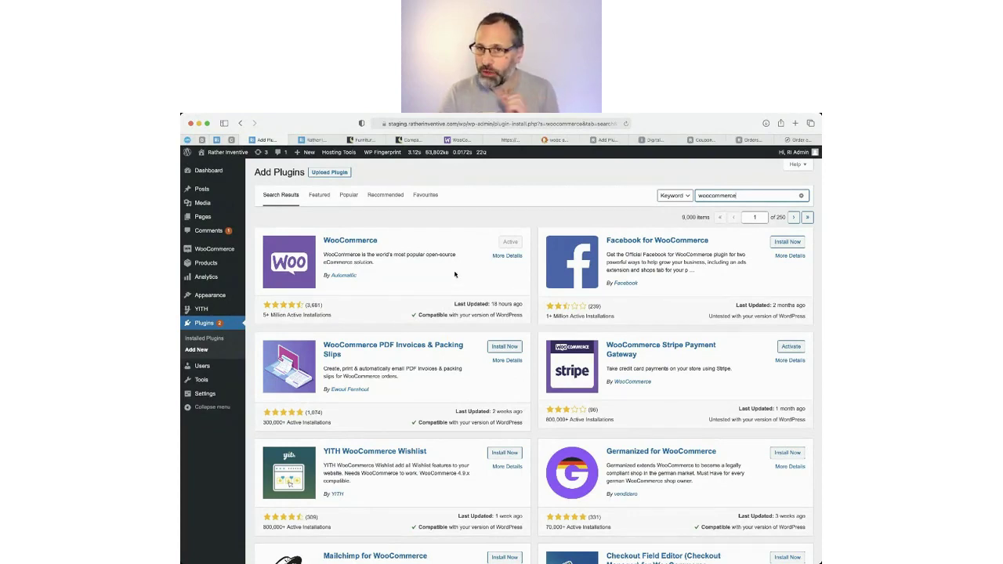
{"action": "left_click", "coordinate": [313, 139]}
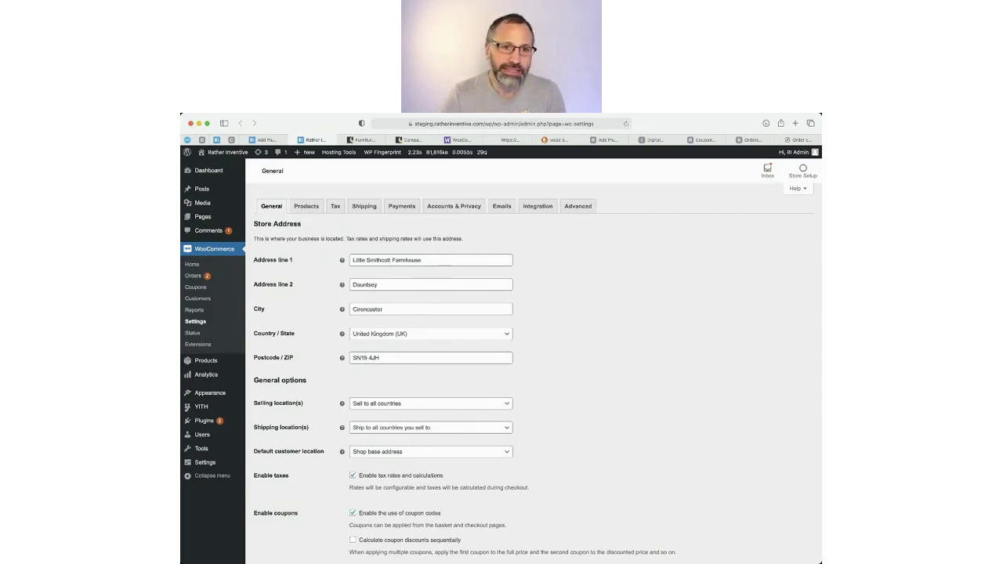
Replace the store City Cirencester with Chippenham and review the General options below.
{"action": "triple_click", "coordinate": [444, 260]}
{"action": "triple_click", "coordinate": [388, 309]}
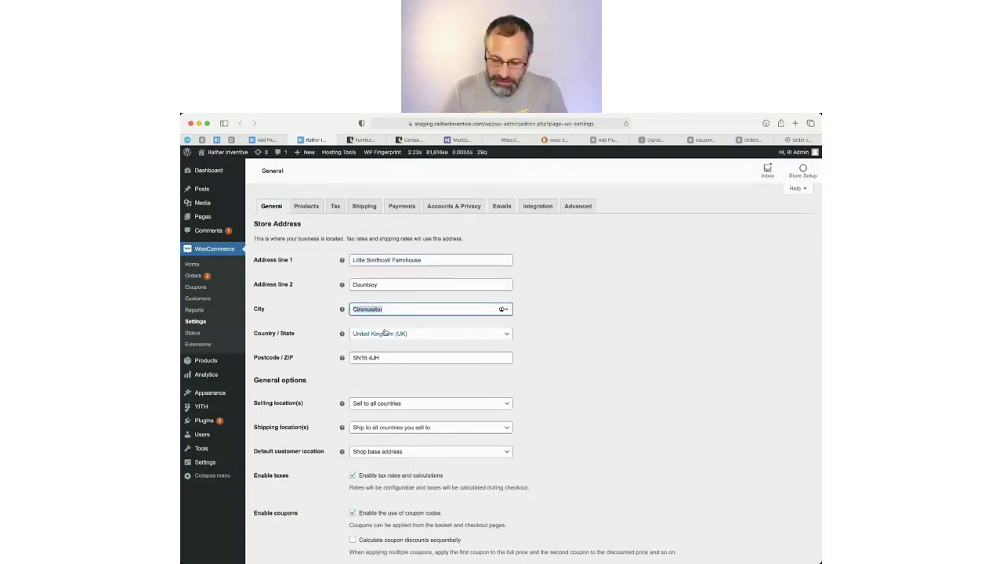
{"action": "type", "text": "ch"}
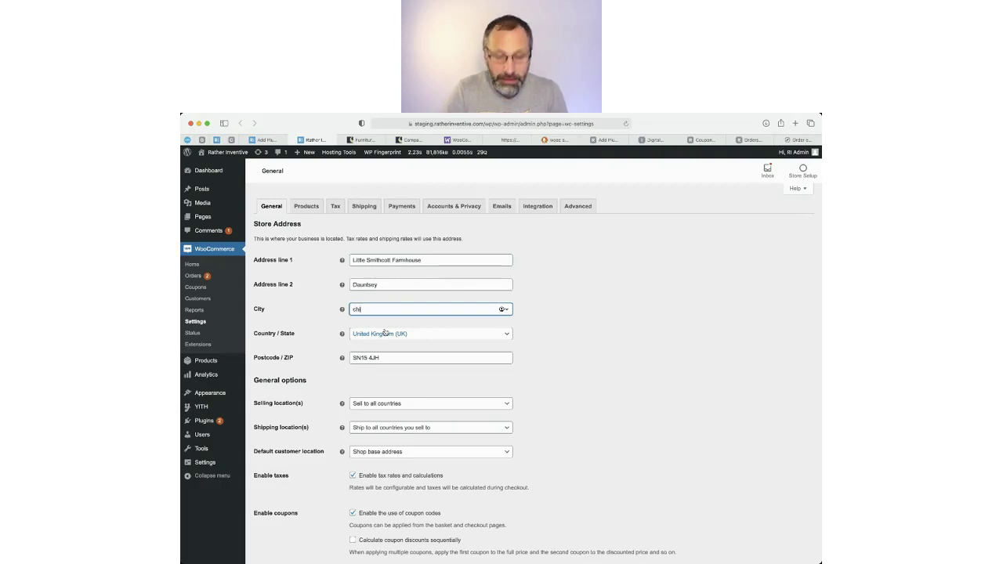
{"action": "type", "text": "ippenham"}
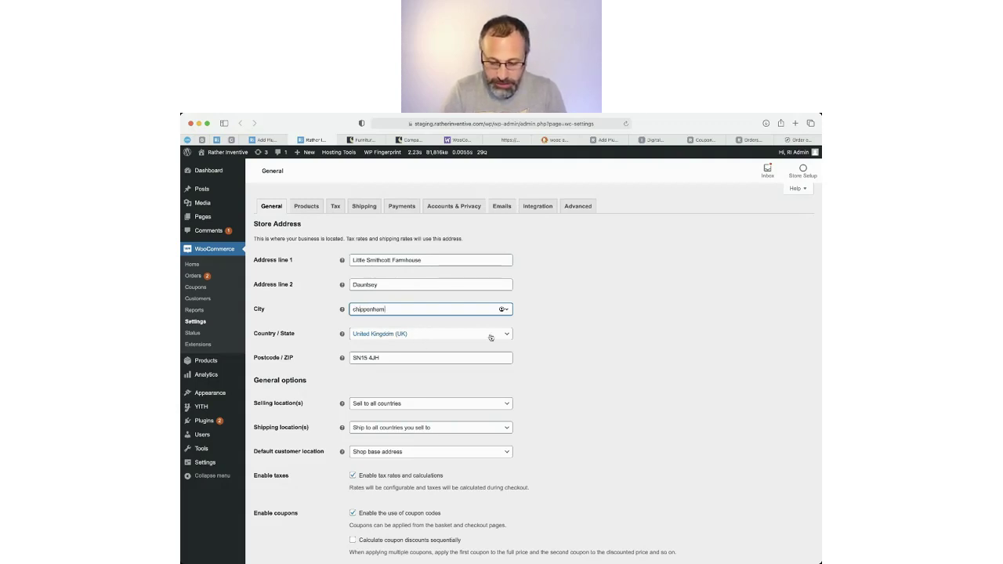
{"action": "left_click", "coordinate": [586, 333]}
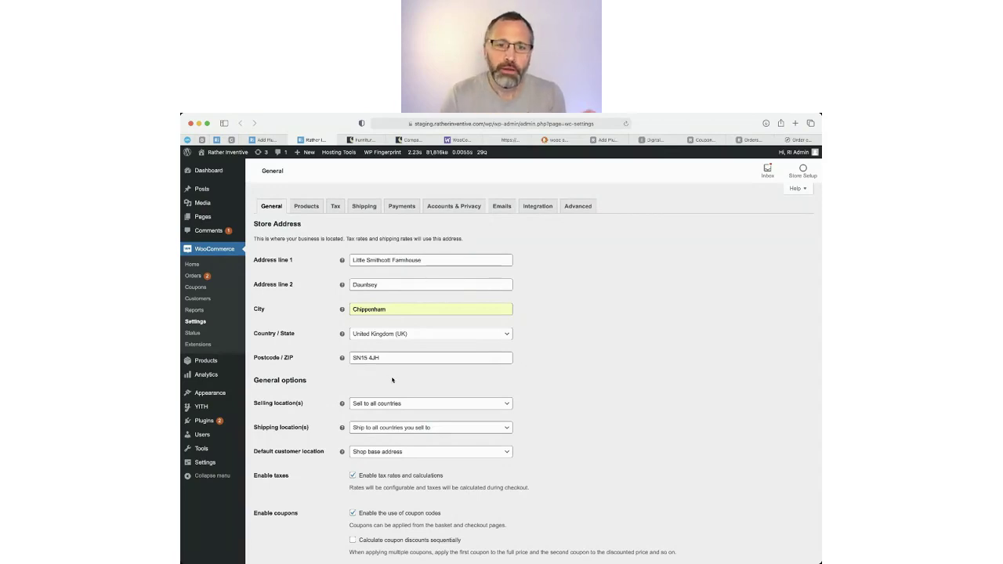
{"action": "scroll", "coordinate": [585, 408], "scroll_direction": "down", "scroll_amount": 2}
{"action": "scroll", "coordinate": [585, 408], "scroll_direction": "down", "scroll_amount": 3}
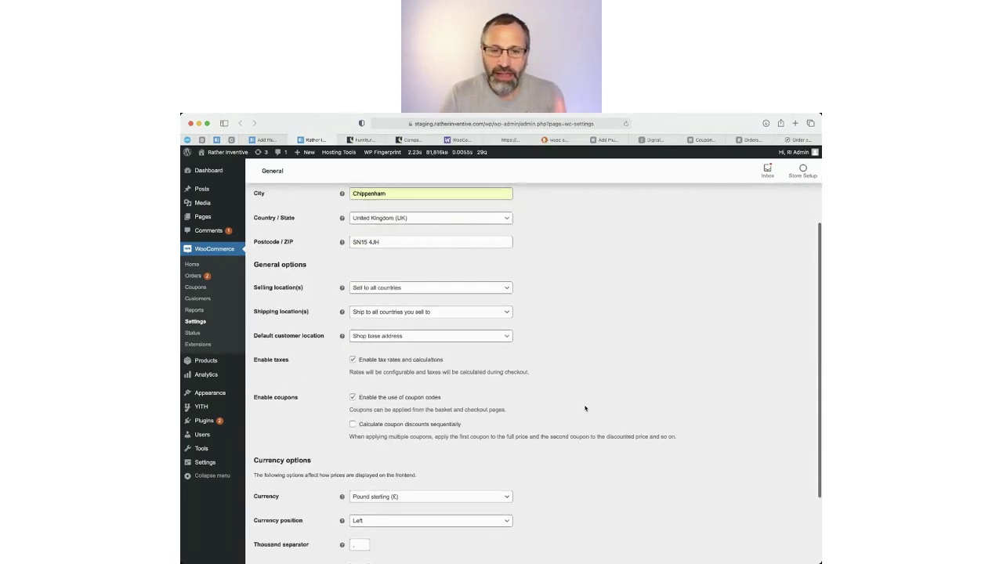
{"action": "scroll", "coordinate": [585, 408], "scroll_direction": "up", "scroll_amount": 3}
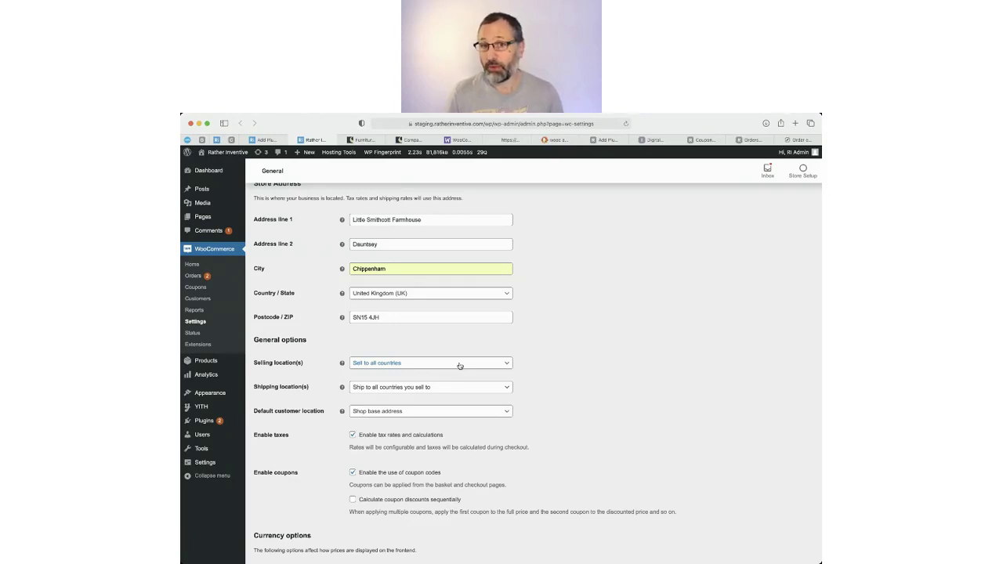
Sell to specific countries with only United Kingdom (UK), shipping to all countries sold to.
{"action": "left_click", "coordinate": [460, 365]}
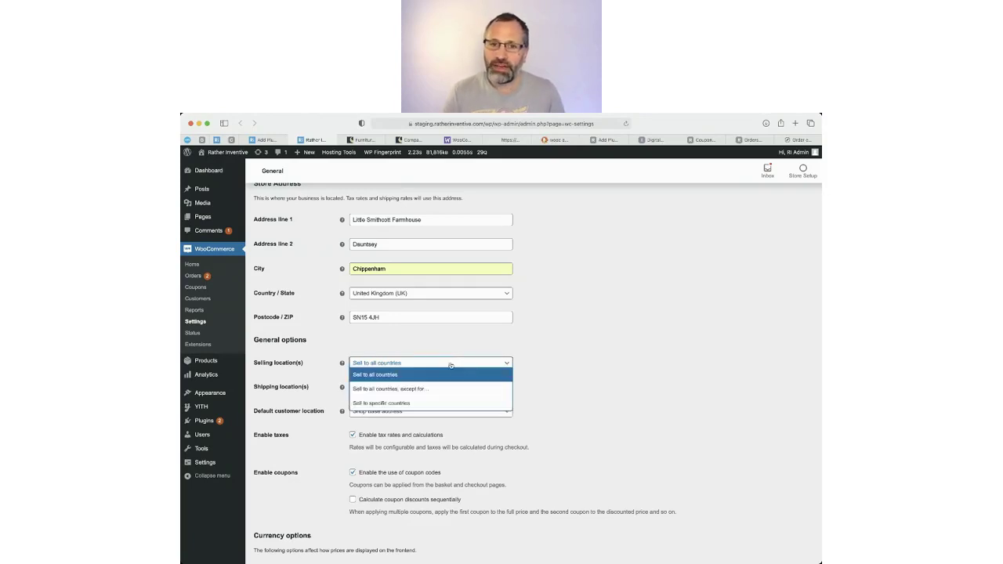
{"action": "left_click", "coordinate": [392, 404]}
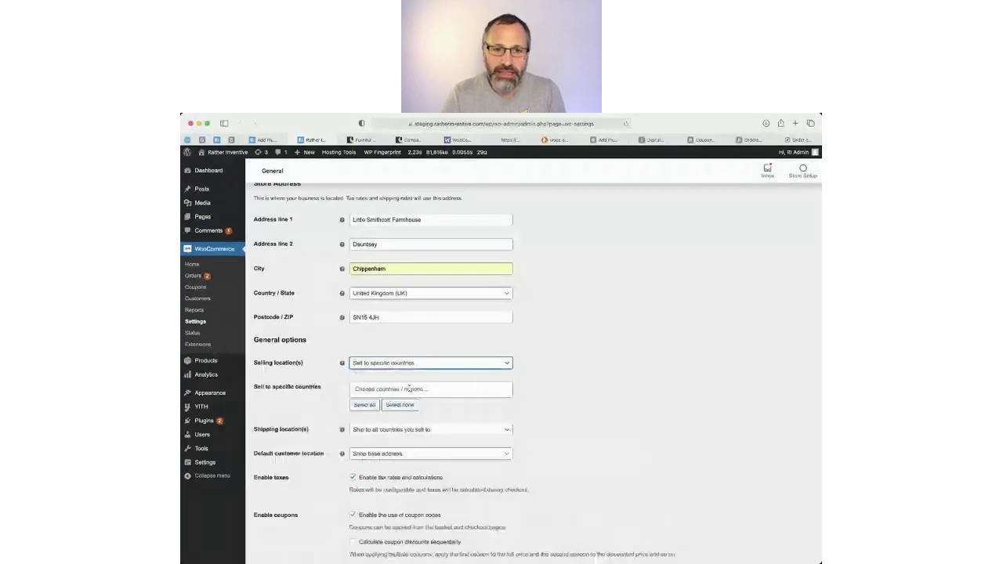
{"action": "left_click", "coordinate": [408, 388]}
{"action": "type", "text": "unit"}
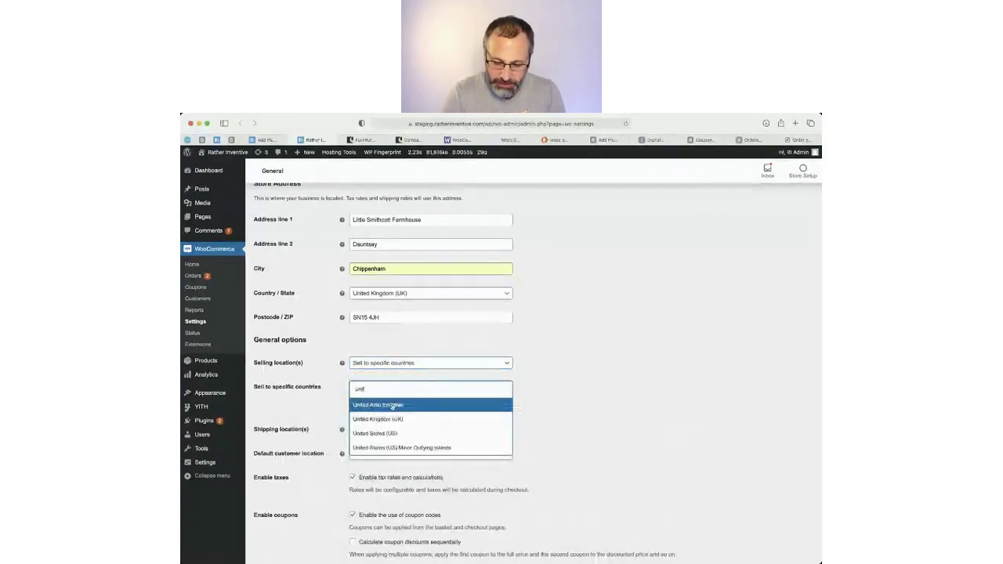
{"action": "key", "text": "Down"}
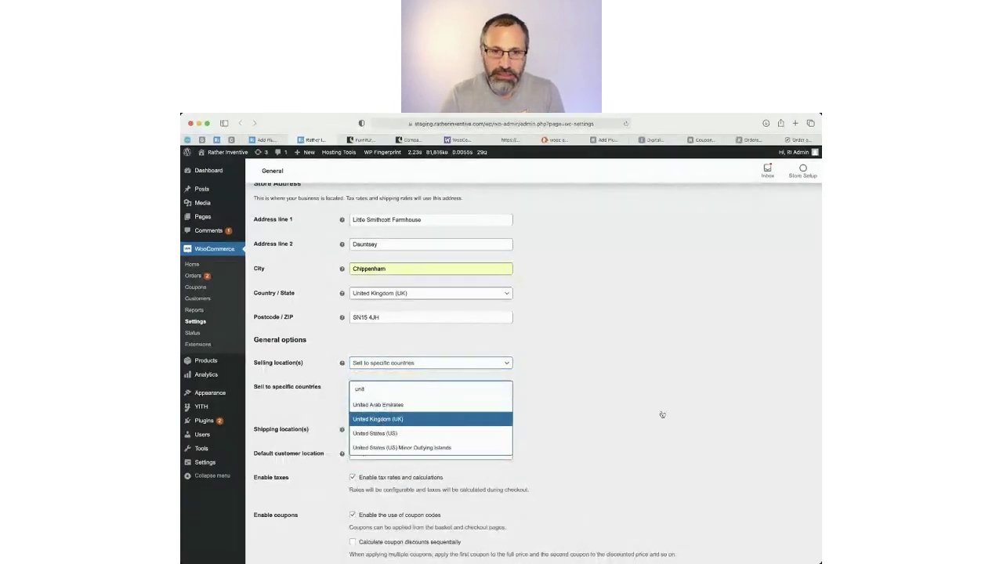
{"action": "key", "text": "Return"}
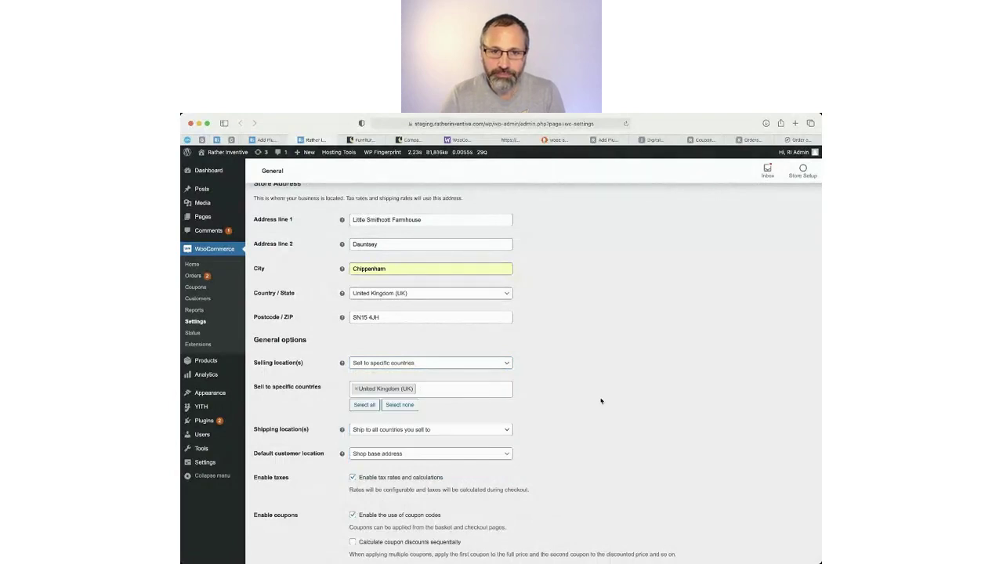
{"action": "left_click", "coordinate": [484, 431]}
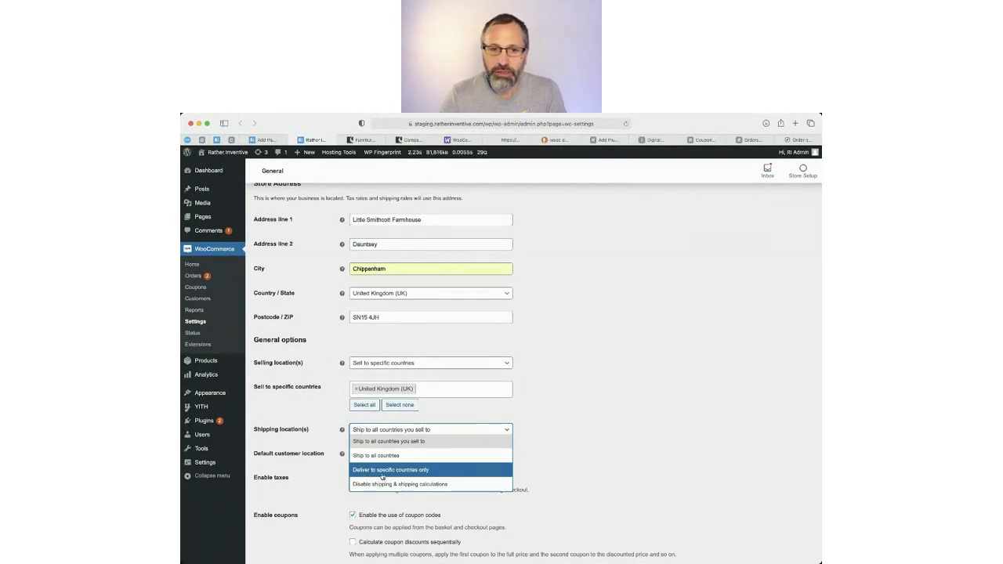
{"action": "left_click", "coordinate": [677, 463]}
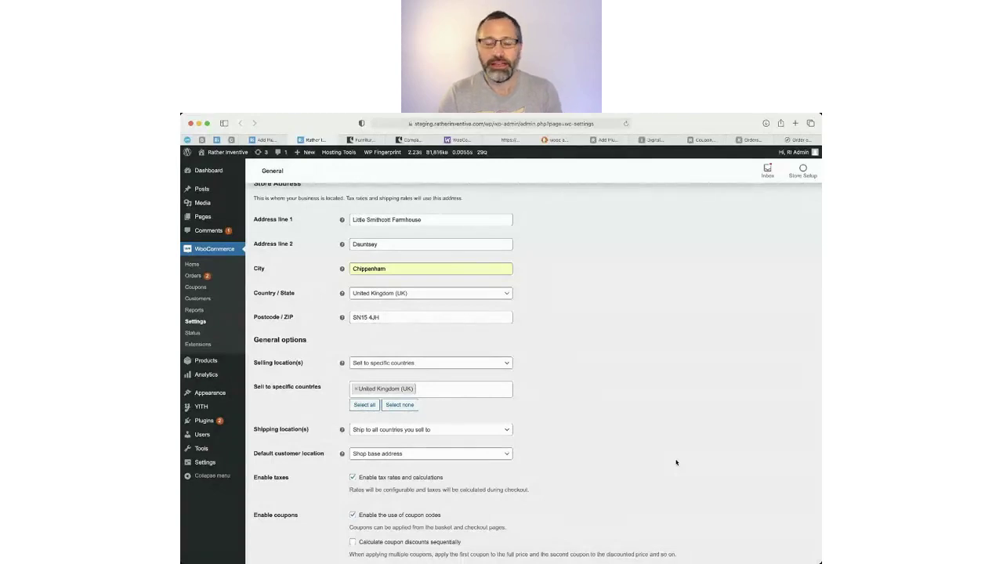
Review the General settings down to the bottom and save the Chippenham address and UK-only selling.
{"action": "scroll", "coordinate": [585, 452], "scroll_direction": "down", "scroll_amount": 3}
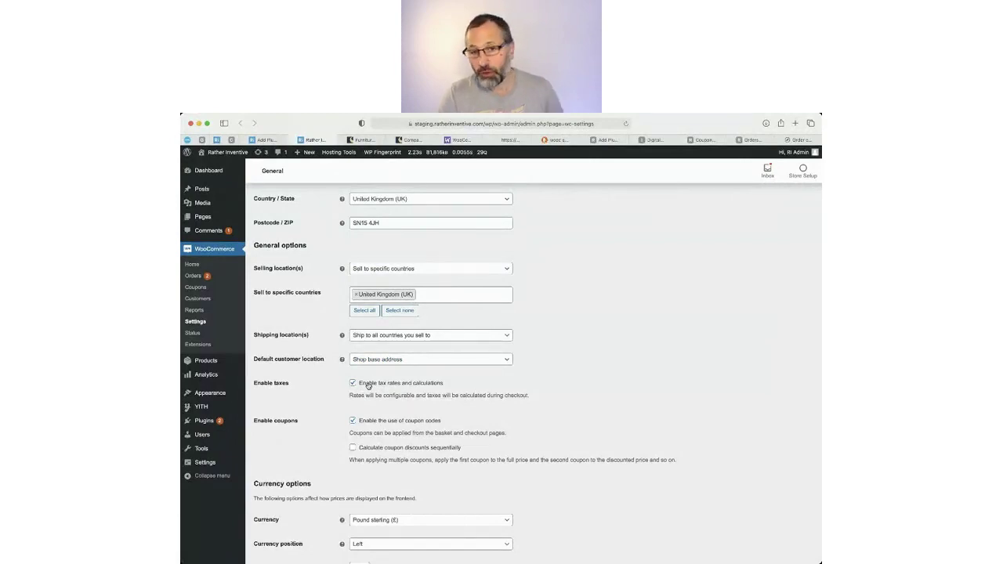
{"action": "scroll", "coordinate": [371, 390], "scroll_direction": "up", "scroll_amount": 1}
{"action": "scroll", "coordinate": [371, 390], "scroll_direction": "up", "scroll_amount": 2}
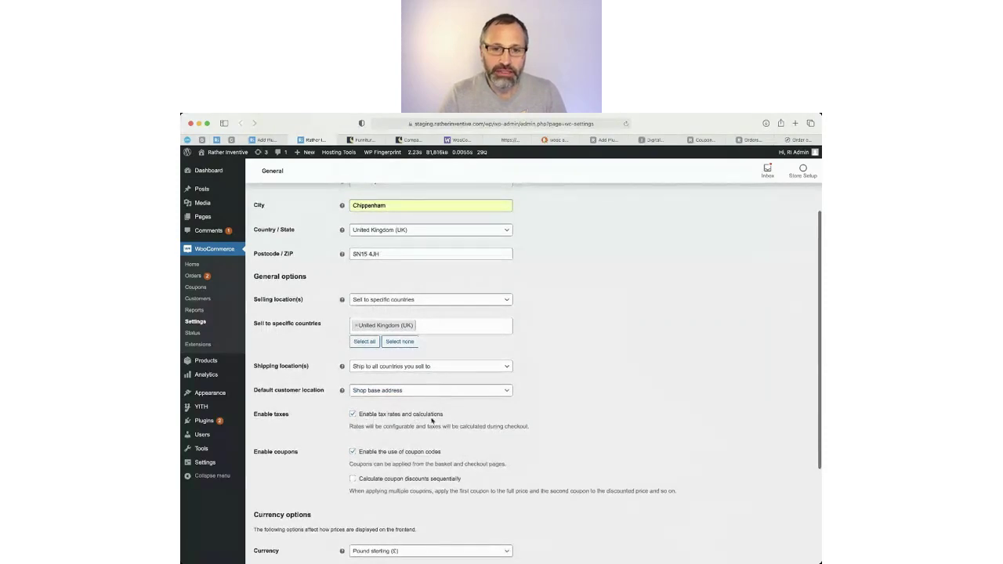
{"action": "scroll", "coordinate": [437, 444], "scroll_direction": "down", "scroll_amount": 3}
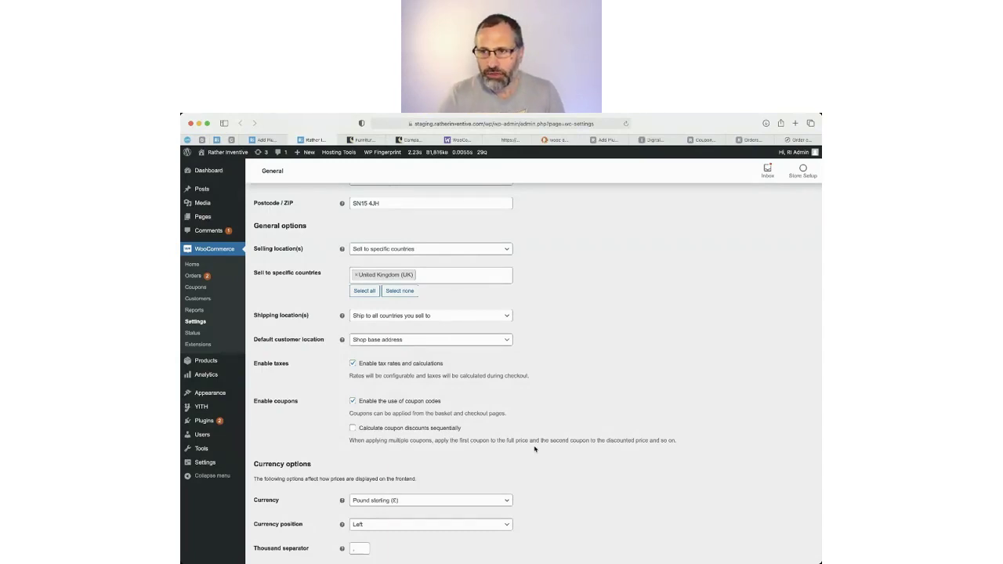
{"action": "scroll", "coordinate": [537, 449], "scroll_direction": "down", "scroll_amount": 3}
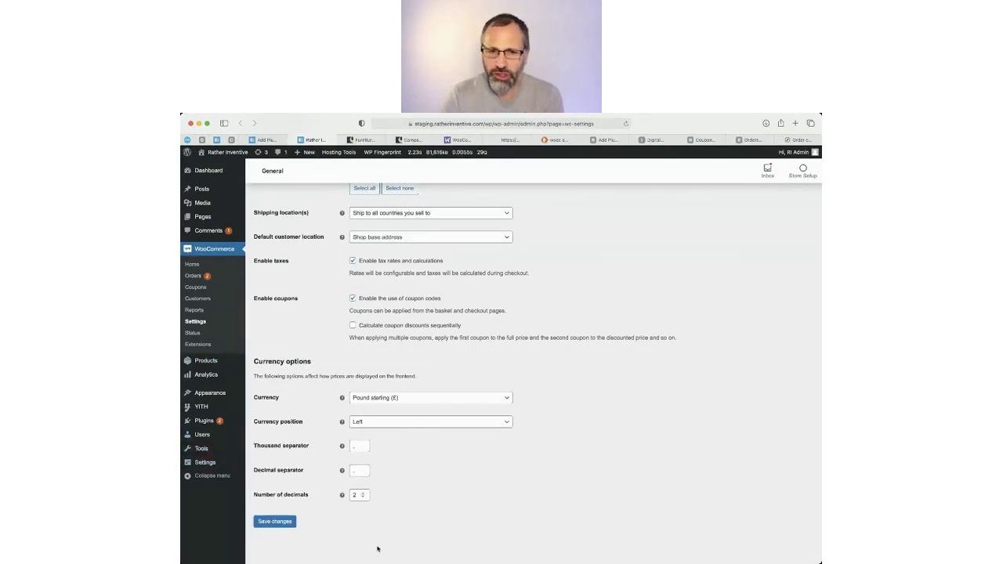
{"action": "scroll", "coordinate": [407, 524], "scroll_direction": "up", "scroll_amount": 5}
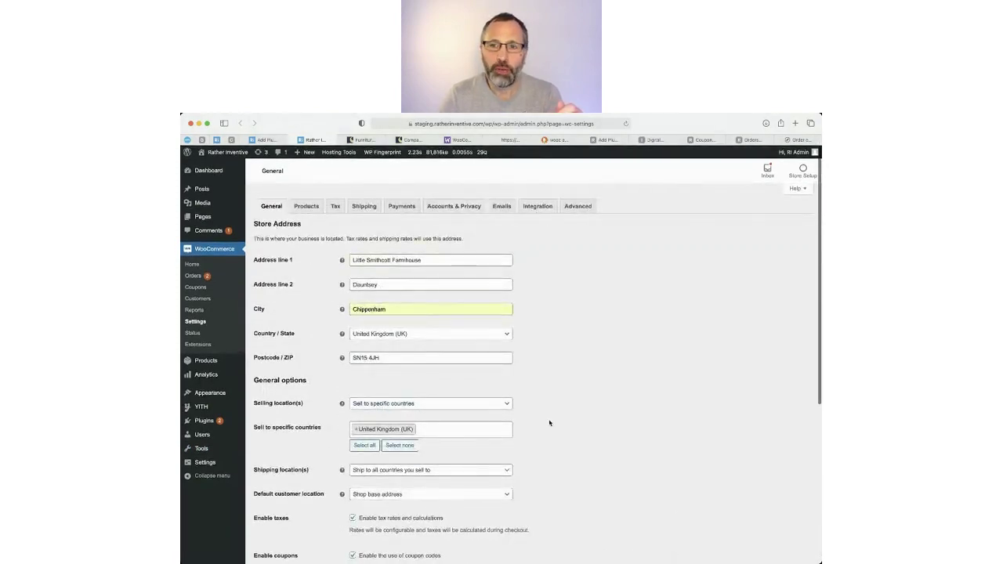
{"action": "scroll", "coordinate": [357, 470], "scroll_direction": "down", "scroll_amount": 5}
{"action": "left_click", "coordinate": [271, 518]}
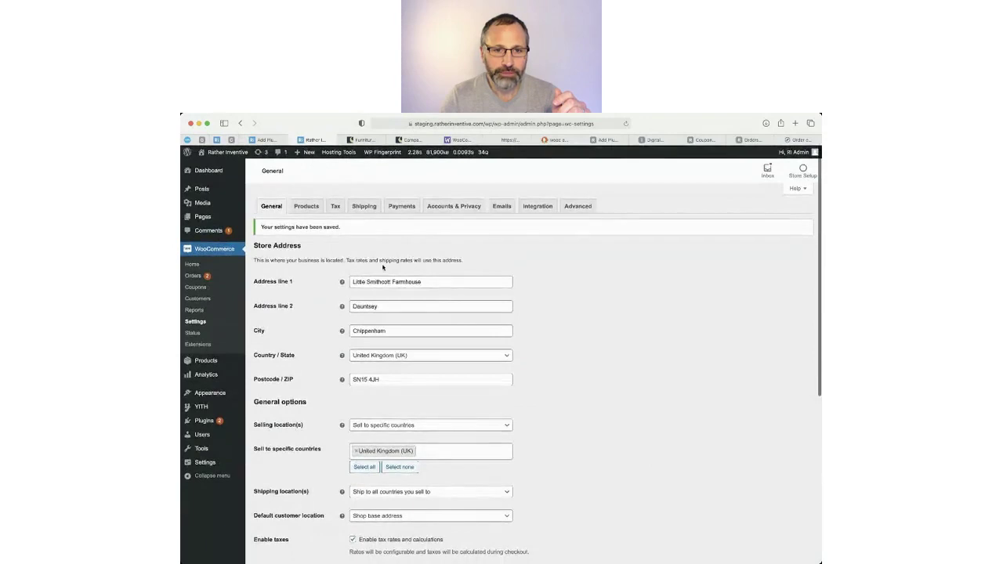
Show the Products settings: Shop page, kg weight and cm dimensions.
{"action": "left_click", "coordinate": [309, 207]}
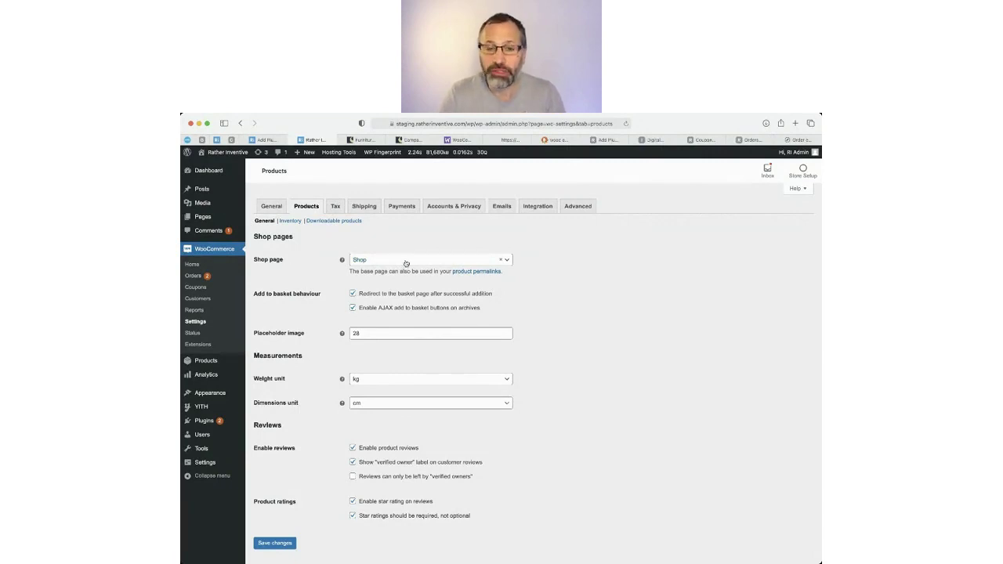
{"action": "left_click", "coordinate": [410, 263]}
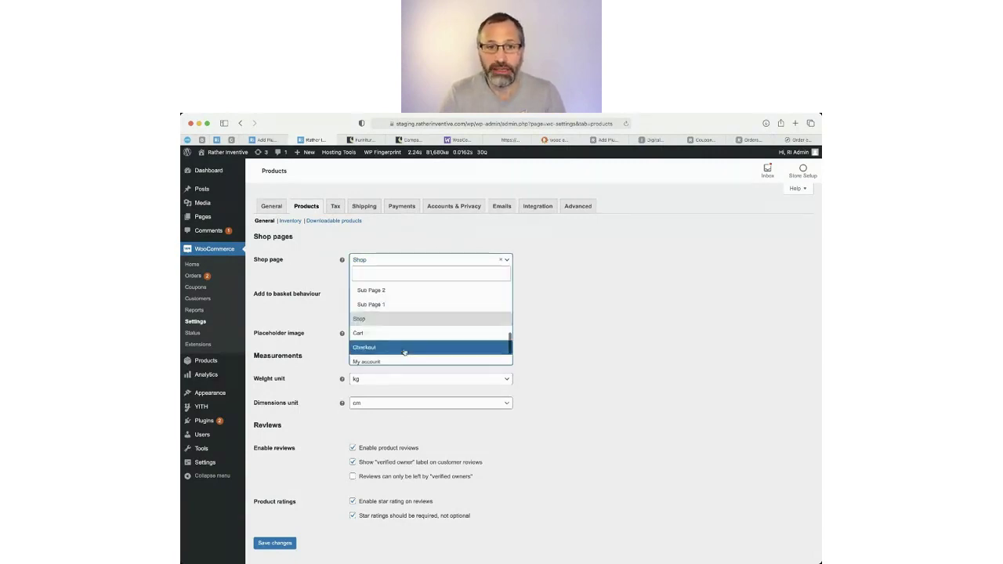
{"action": "scroll", "coordinate": [405, 343], "scroll_direction": "up", "scroll_amount": 10}
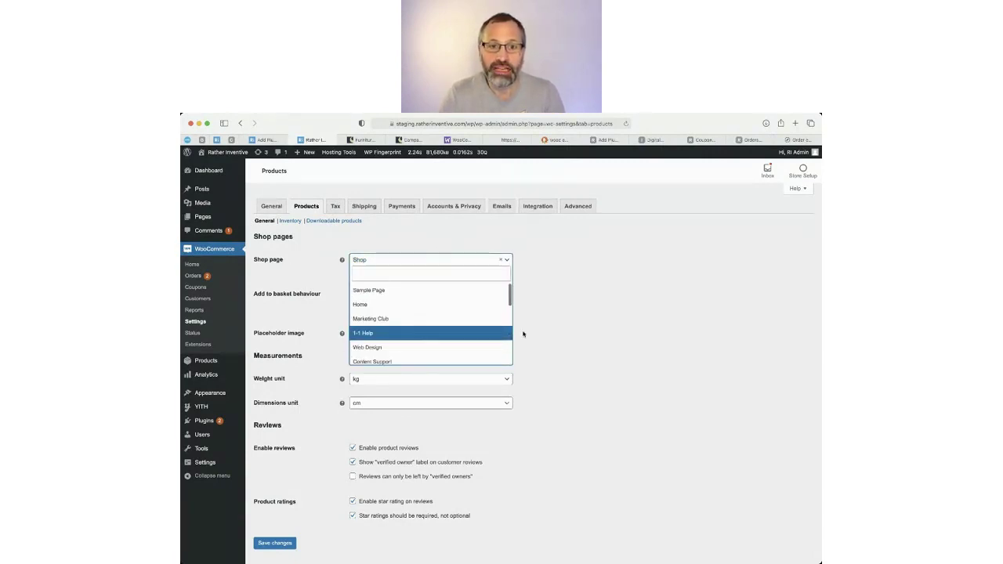
{"action": "left_click", "coordinate": [578, 323]}
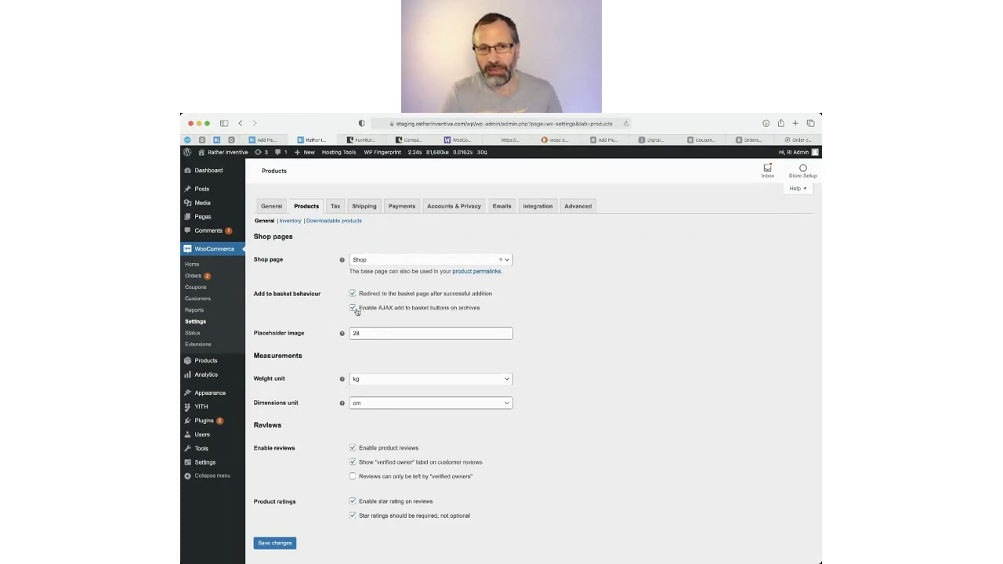
{"action": "mouse_move", "coordinate": [342, 333]}
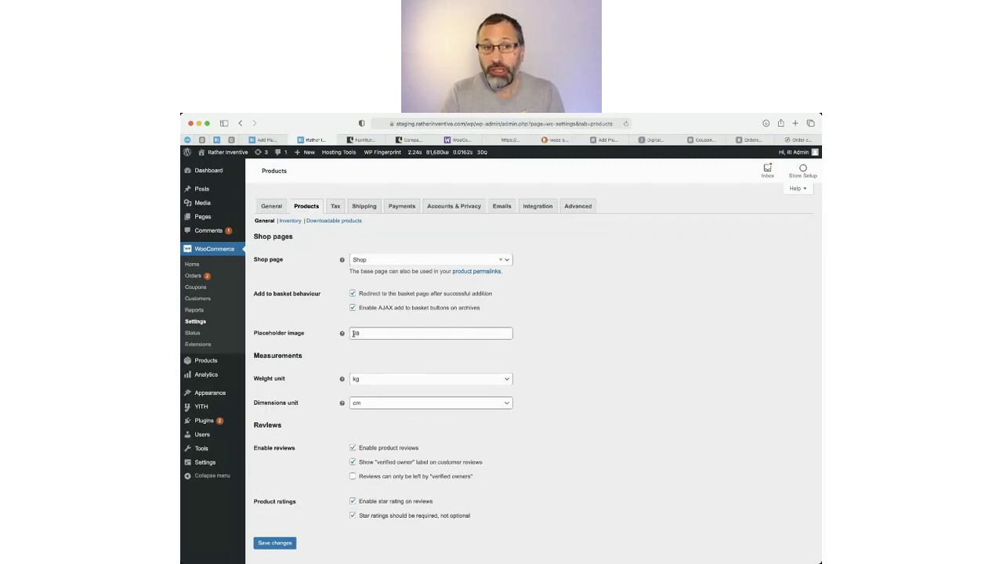
{"action": "mouse_move", "coordinate": [200, 203]}
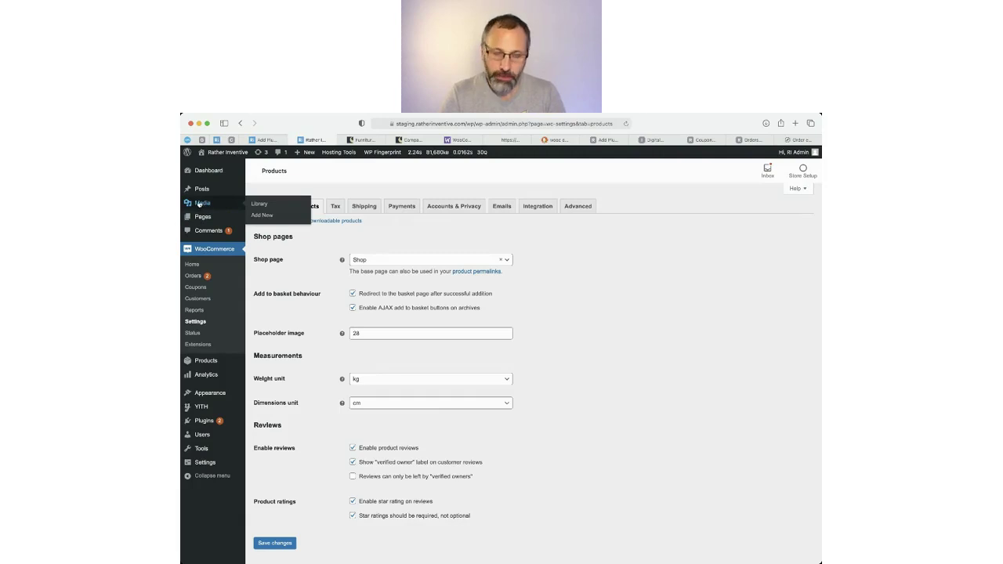
In the Media Library, look up attachment IDs of the iMac screenshot (9034) and the phone icon image.
{"action": "left_click", "coordinate": [200, 204], "text": "super"}
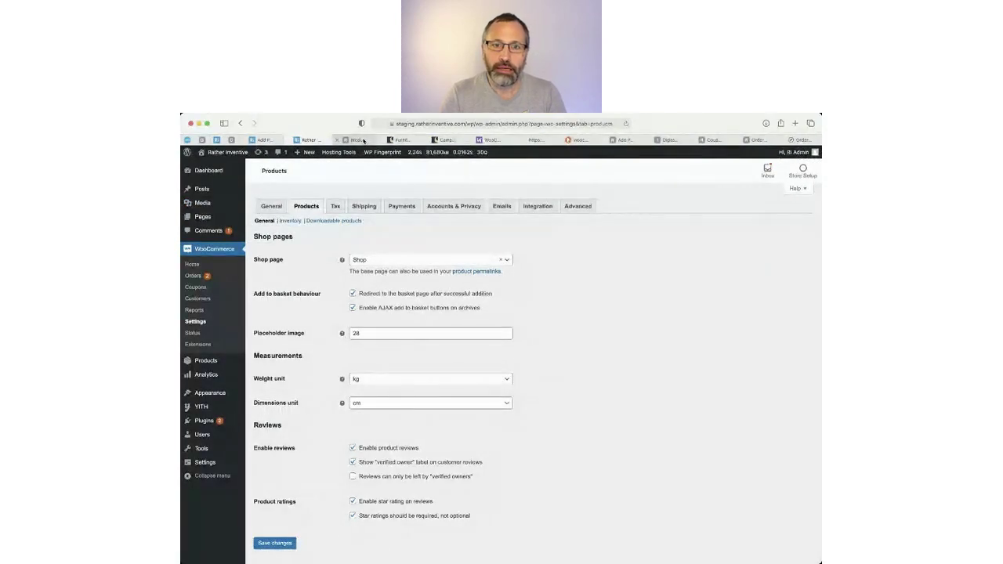
{"action": "left_click", "coordinate": [363, 140]}
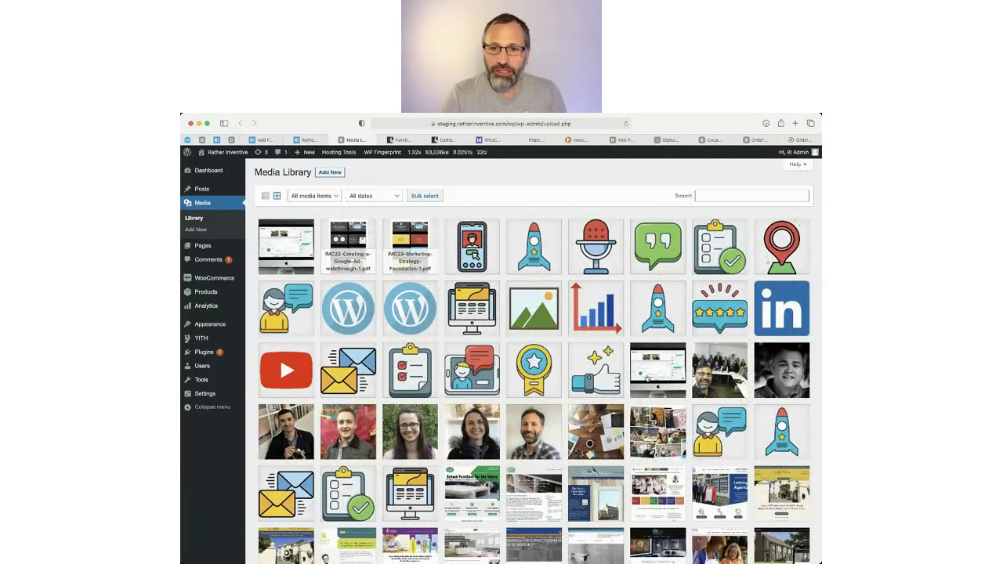
{"action": "left_click", "coordinate": [649, 381]}
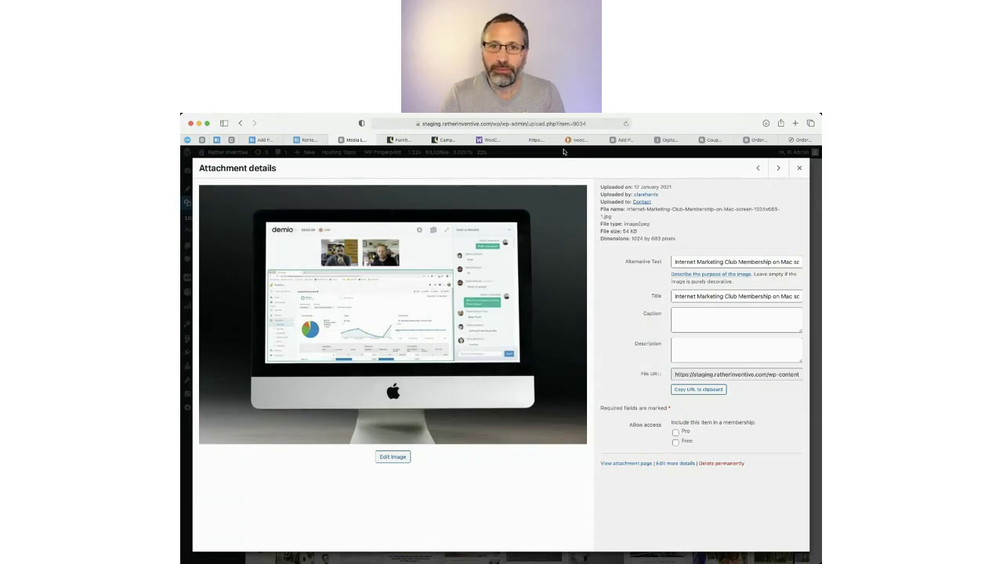
{"action": "left_click", "coordinate": [575, 123]}
{"action": "double_click", "coordinate": [580, 124]}
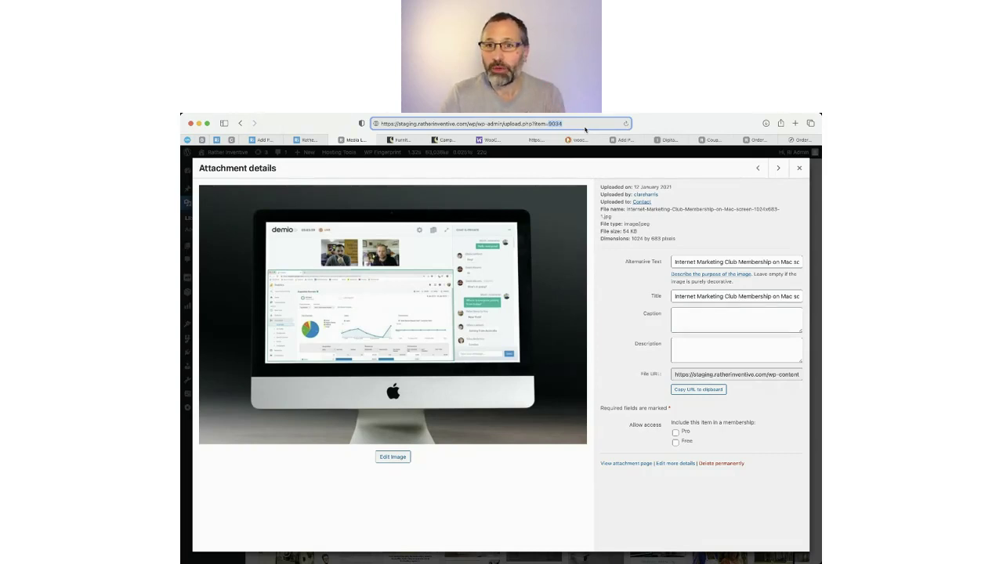
{"action": "left_click", "coordinate": [799, 167]}
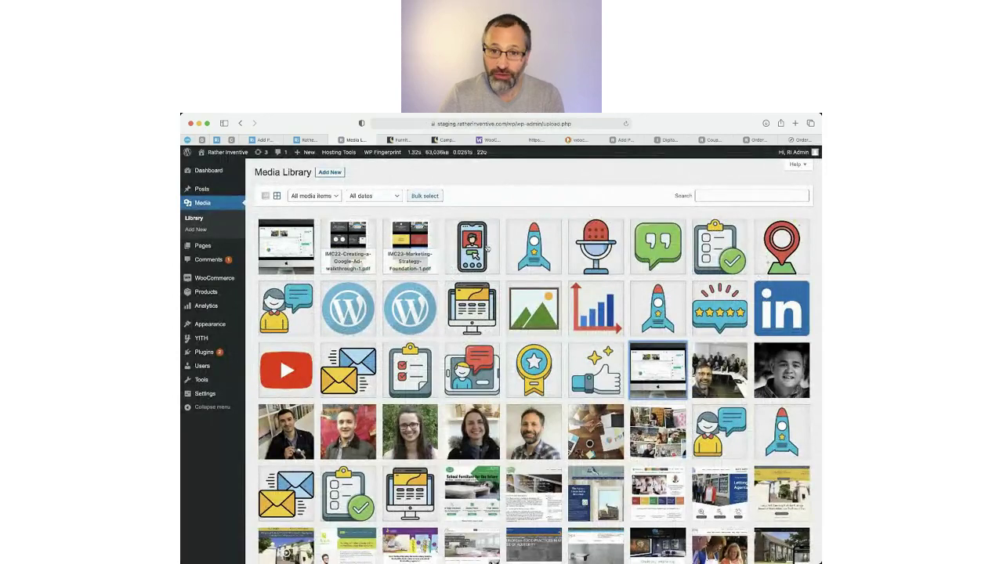
{"action": "left_click", "coordinate": [486, 249]}
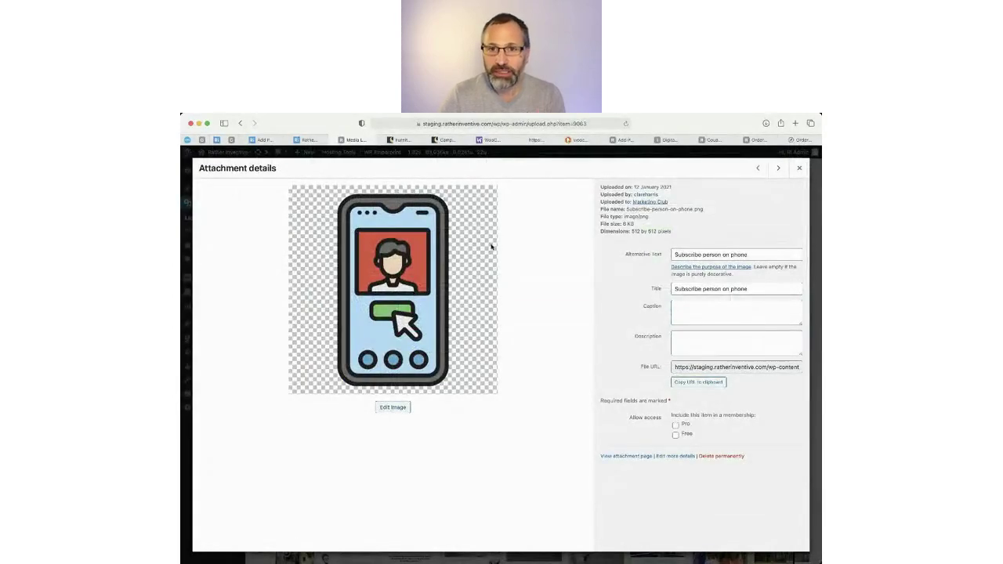
{"action": "left_click", "coordinate": [584, 123]}
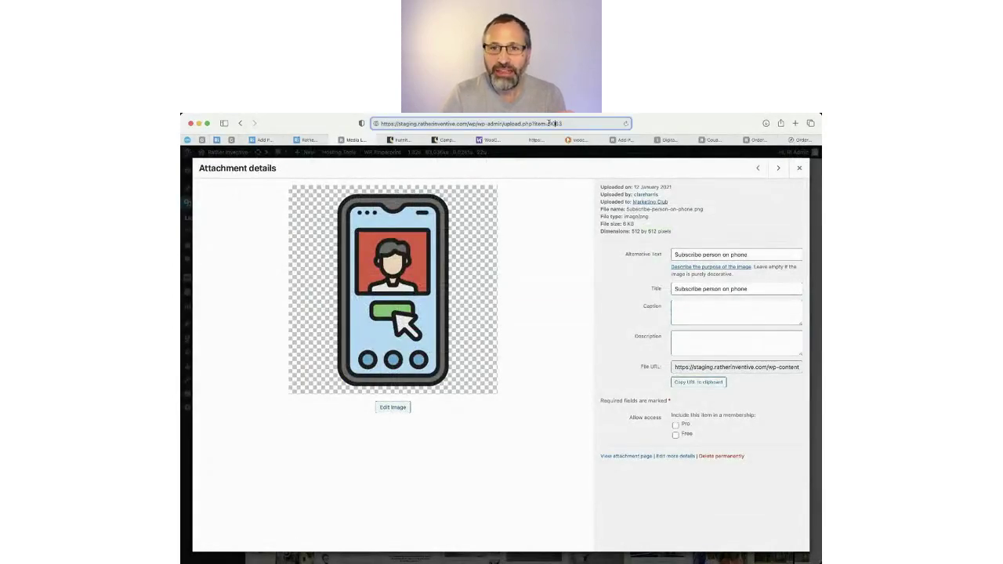
{"action": "left_click", "coordinate": [799, 168]}
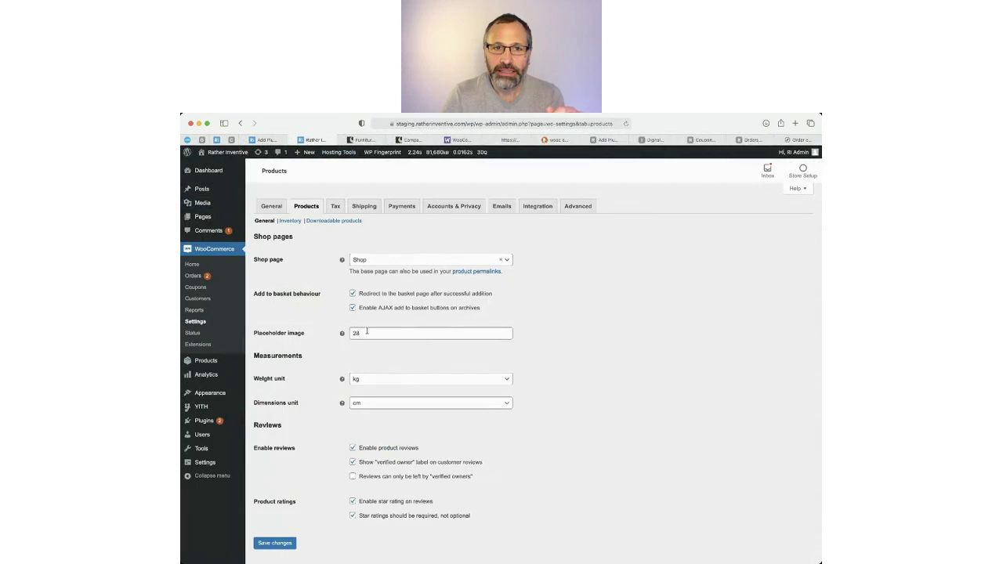
Note the placeholder image value 28, then untick Enable product reviews.
{"action": "left_click", "coordinate": [367, 332]}
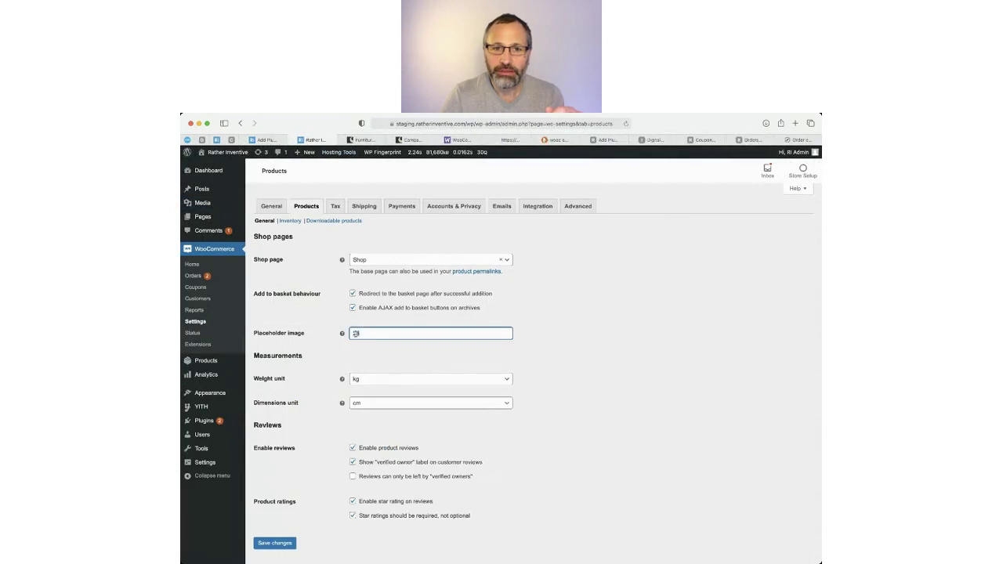
{"action": "mouse_move", "coordinate": [342, 335]}
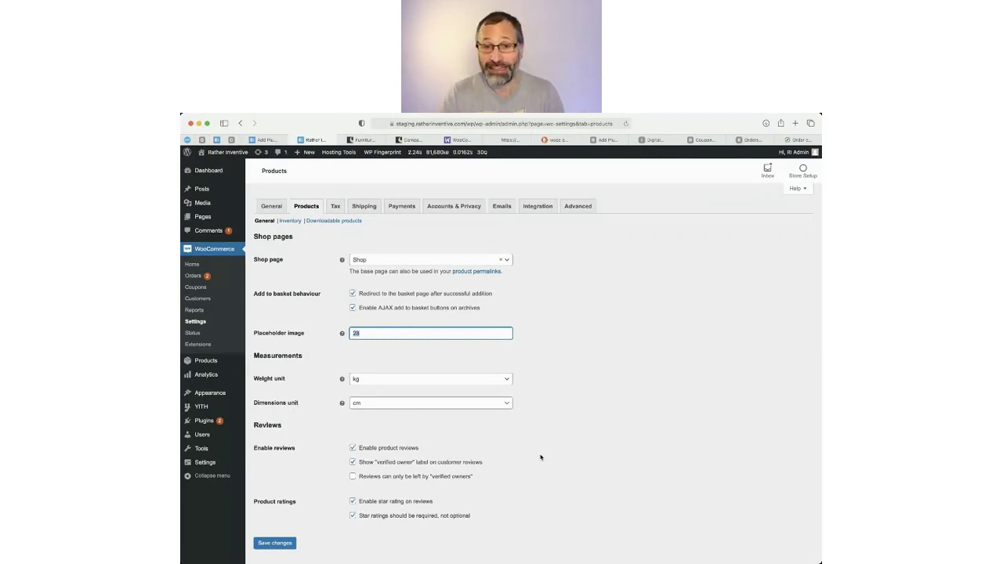
{"action": "scroll", "coordinate": [540, 457], "scroll_direction": "down", "scroll_amount": 1}
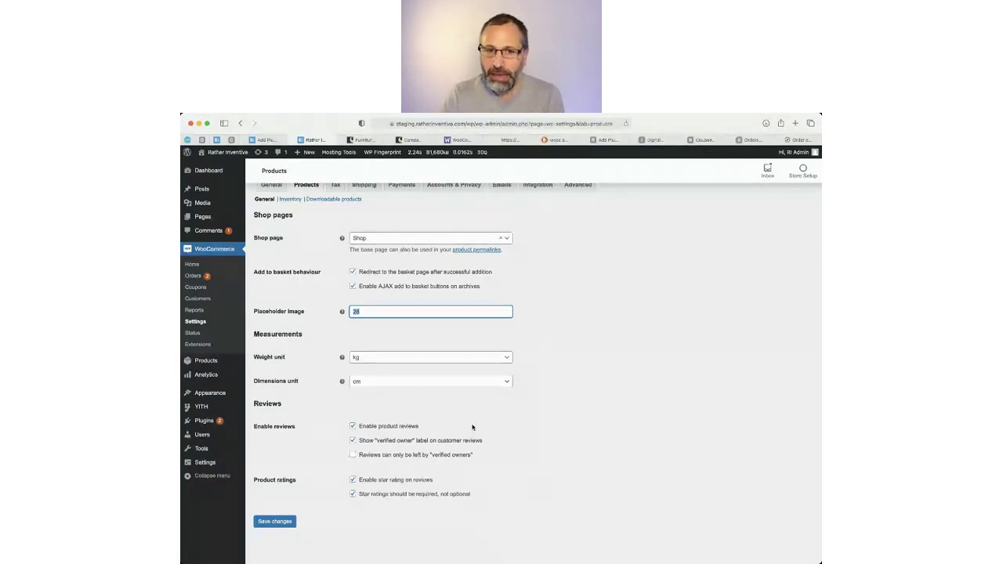
{"action": "scroll", "coordinate": [523, 435], "scroll_direction": "up", "scroll_amount": 1}
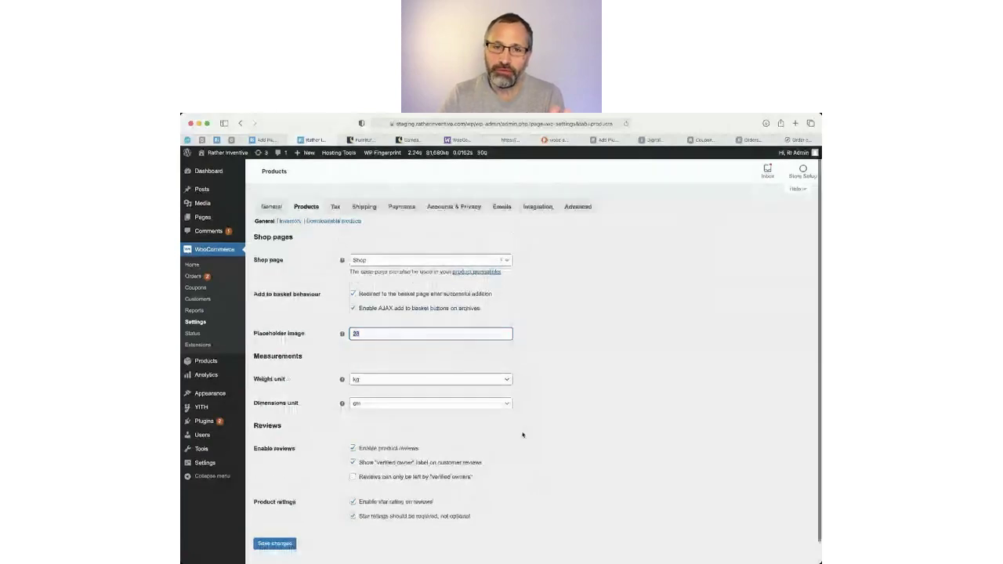
{"action": "scroll", "coordinate": [523, 435], "scroll_direction": "down", "scroll_amount": 1}
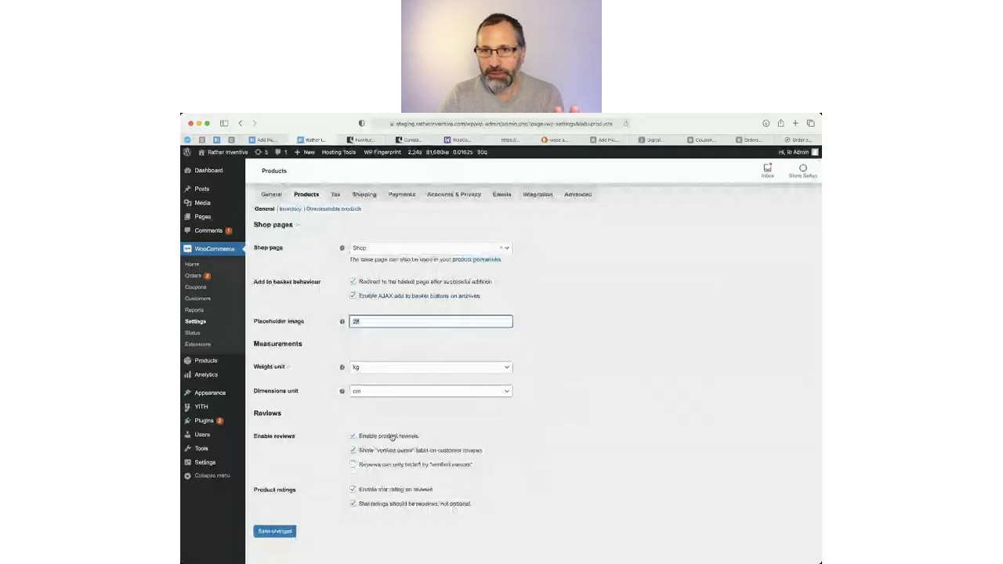
{"action": "left_click", "coordinate": [352, 437]}
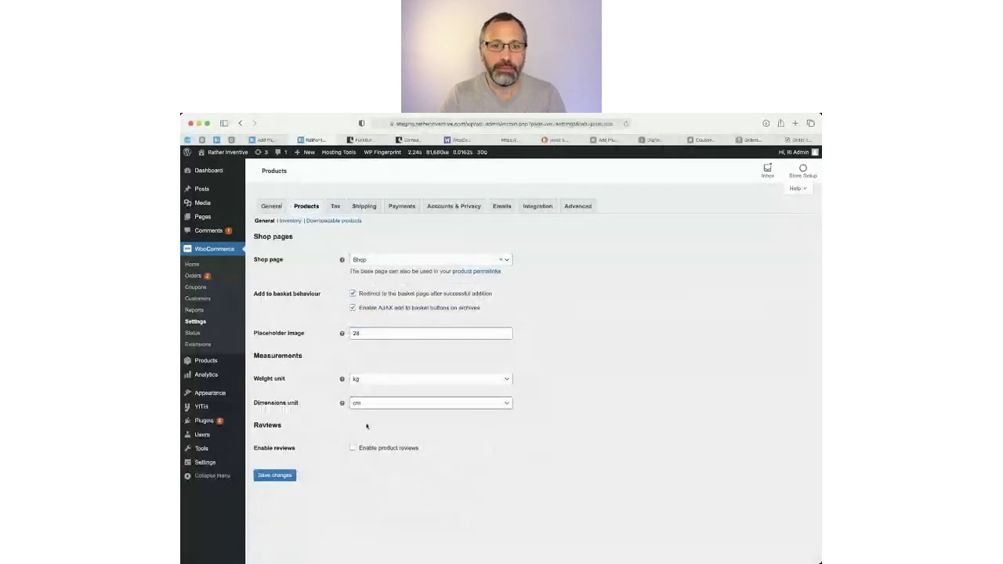
Save the product settings with reviews off and bring up the Inventory settings with stock management on.
{"action": "left_click", "coordinate": [274, 476]}
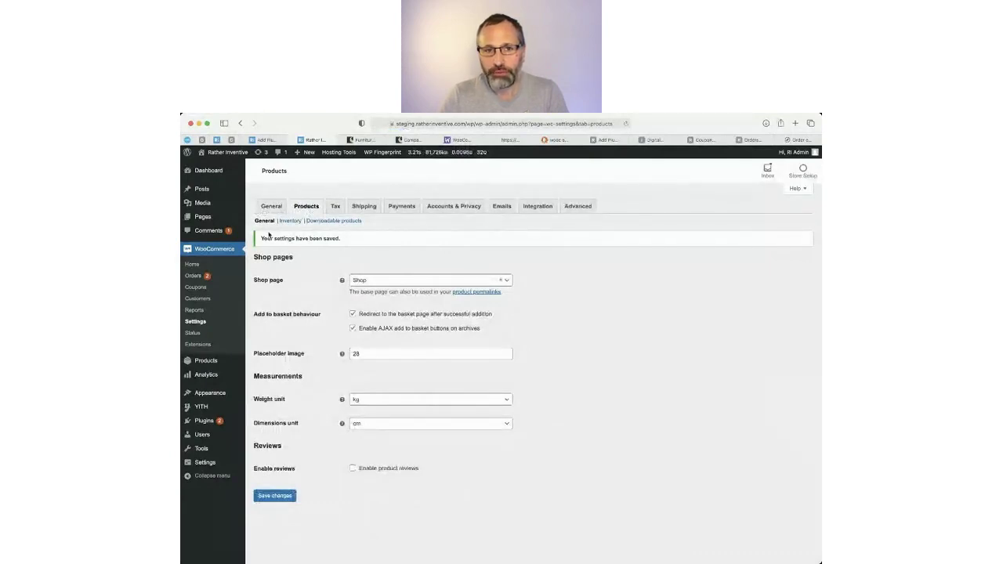
{"action": "left_click", "coordinate": [297, 223]}
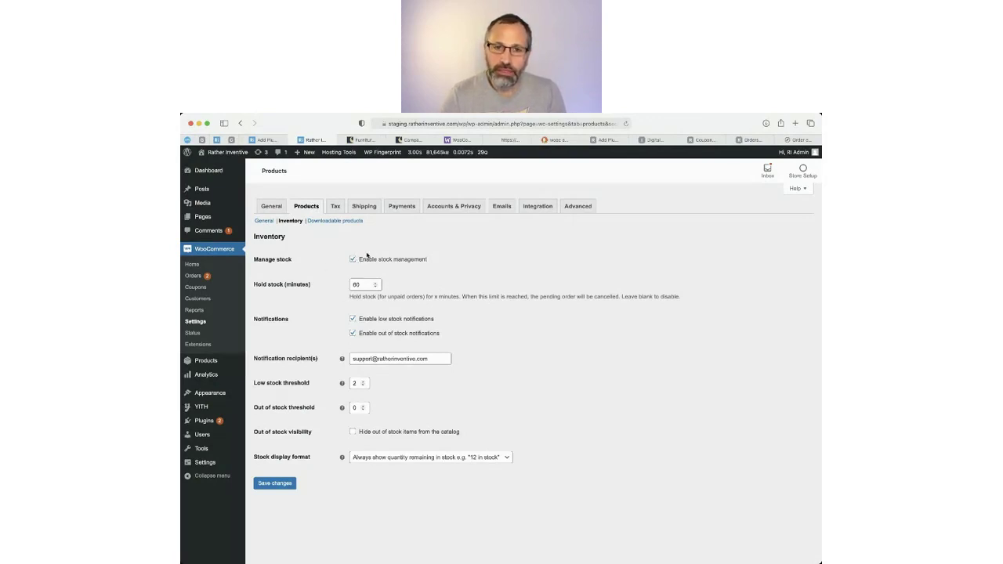
{"action": "left_click", "coordinate": [353, 260]}
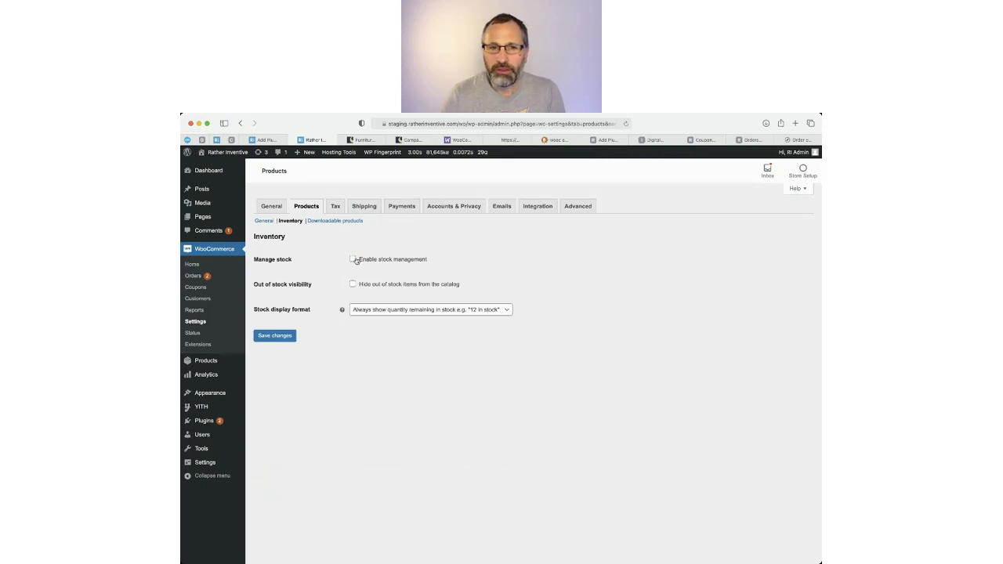
{"action": "left_click", "coordinate": [353, 259]}
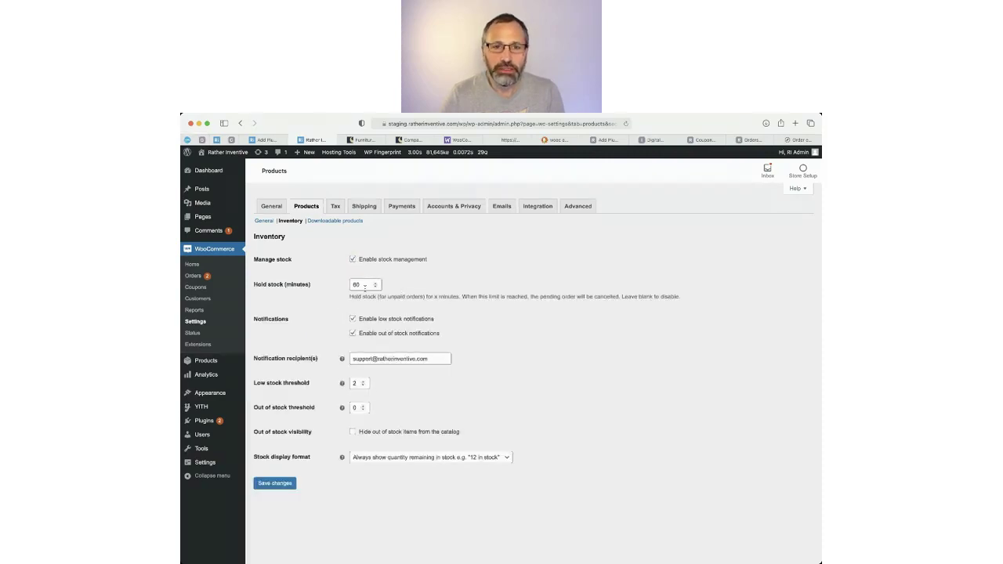
{"action": "left_click", "coordinate": [342, 284]}
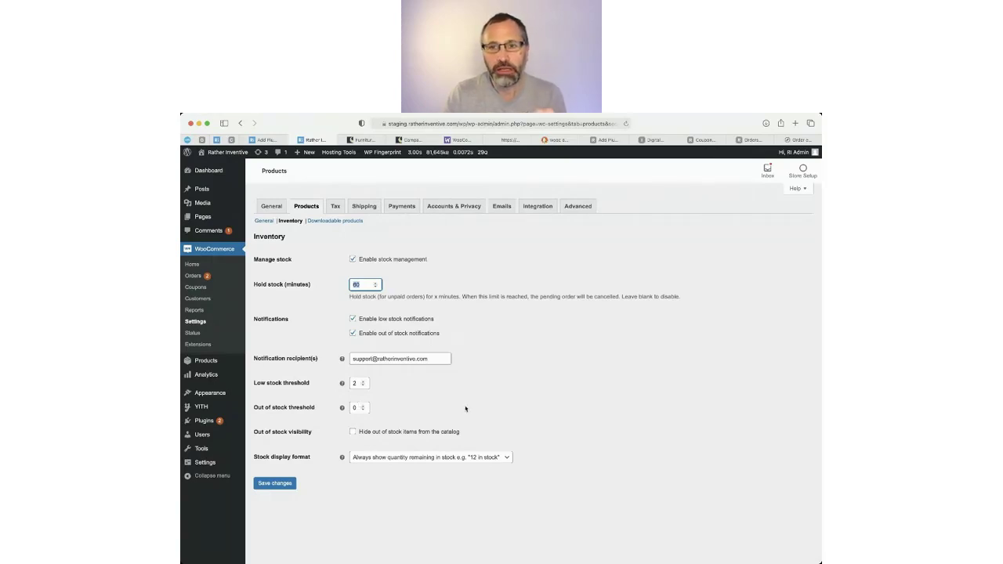
{"action": "left_click_drag", "start_coordinate": [361, 358], "coordinate": [336, 358]}
{"action": "left_click", "coordinate": [429, 360]}
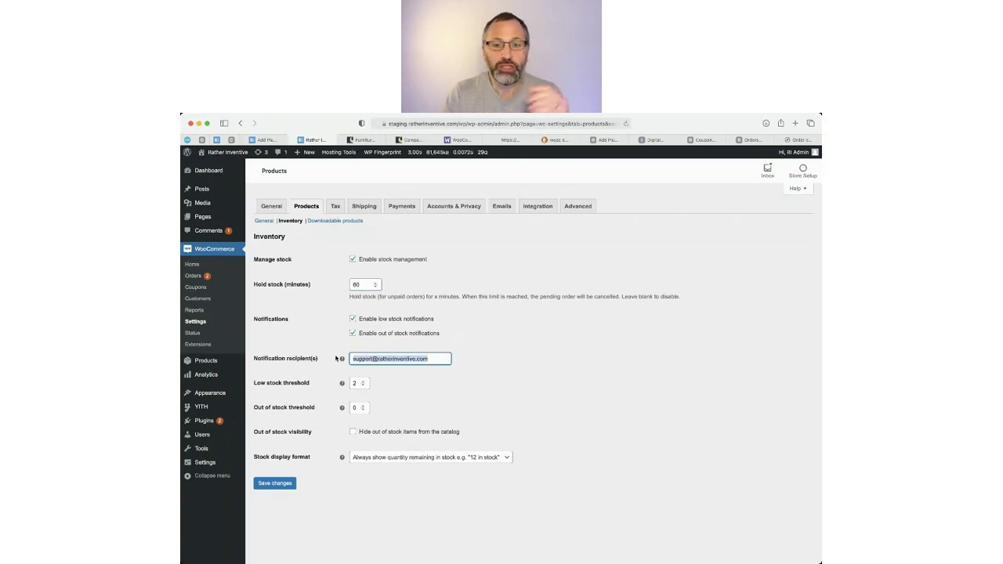
{"action": "left_click", "coordinate": [401, 358]}
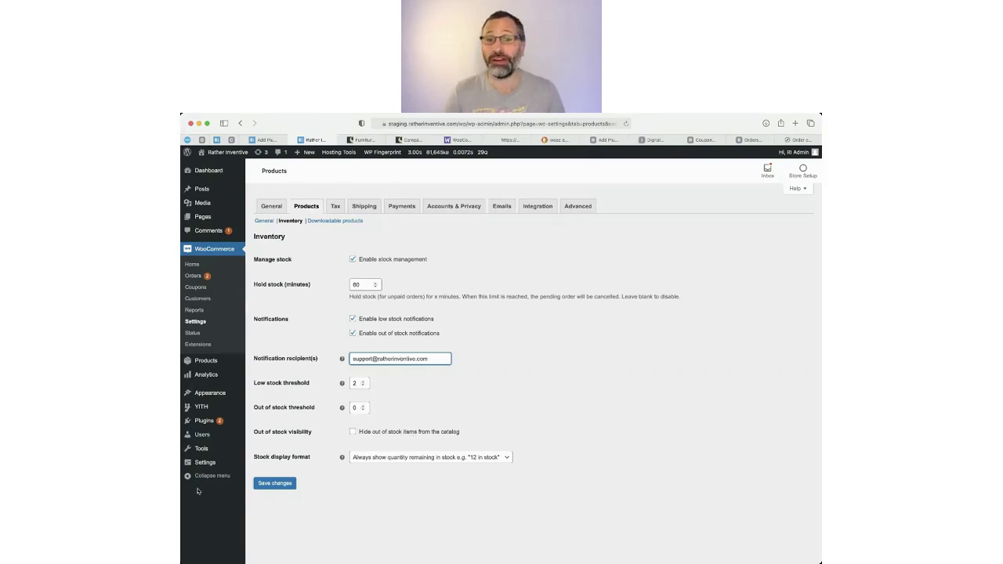
Save the inventory settings: stock management on, 60-minute hold, low-stock 2, out-of-stock 0.
{"action": "left_click", "coordinate": [279, 483]}
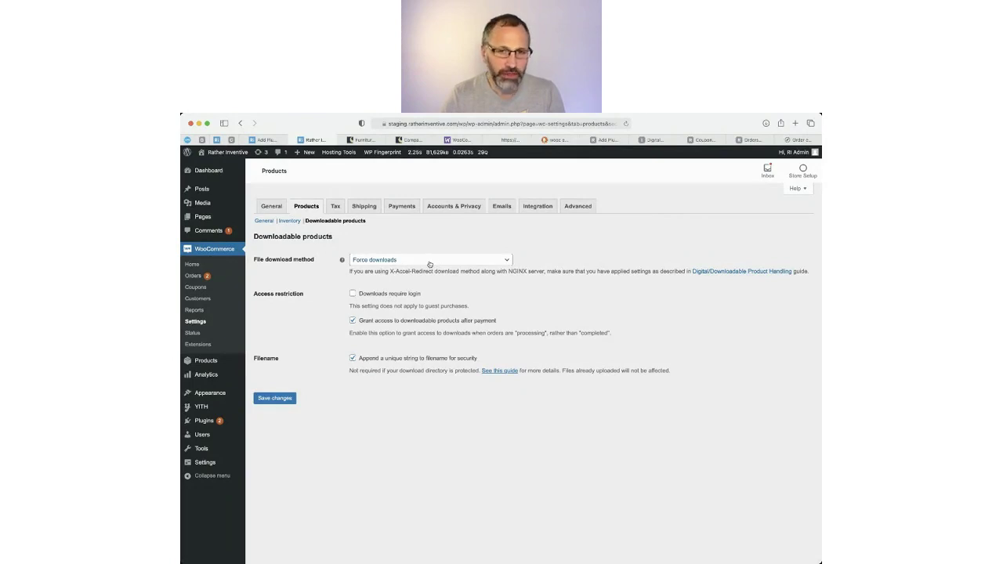
Keep Force downloads as the file download method and save the downloadable products settings.
{"action": "left_click", "coordinate": [430, 261]}
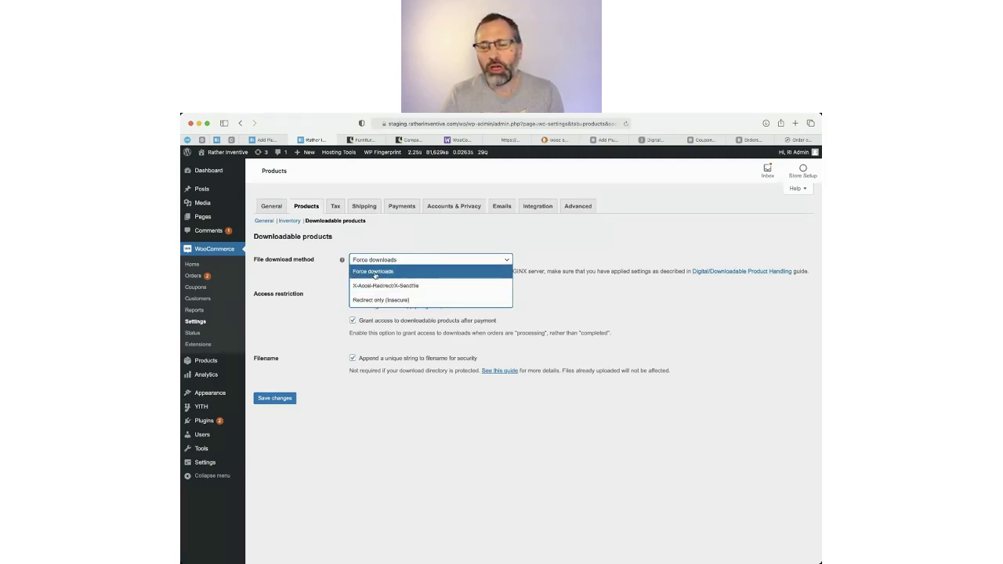
{"action": "left_click", "coordinate": [576, 308]}
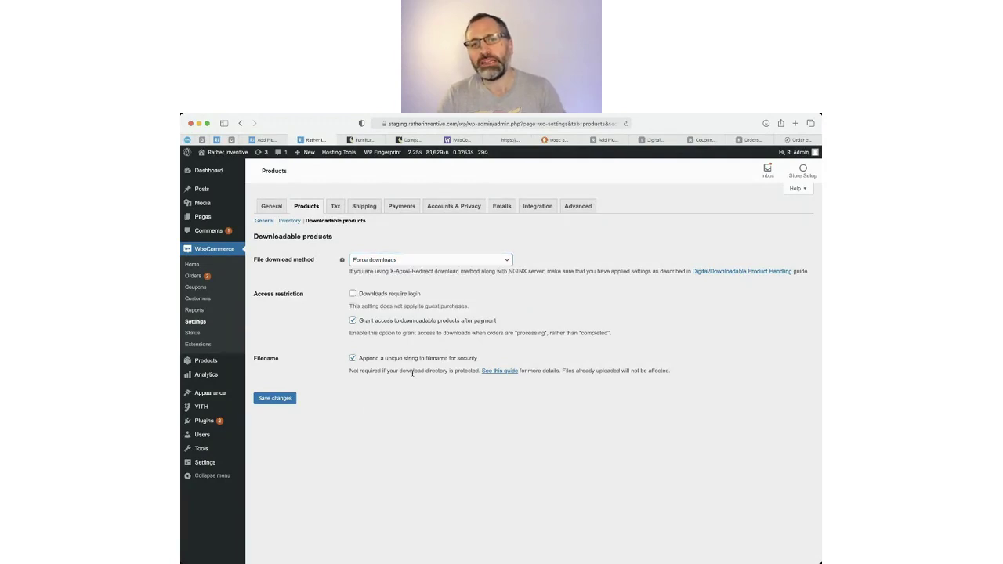
{"action": "left_click", "coordinate": [269, 402]}
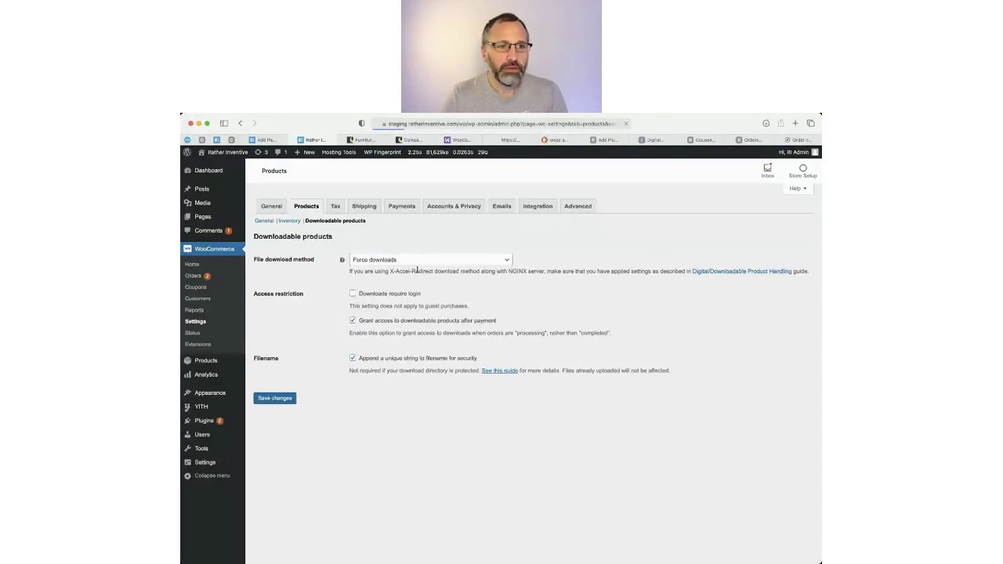
Go to the Tax settings and choose to enter prices inclusive of tax.
{"action": "left_click", "coordinate": [335, 207]}
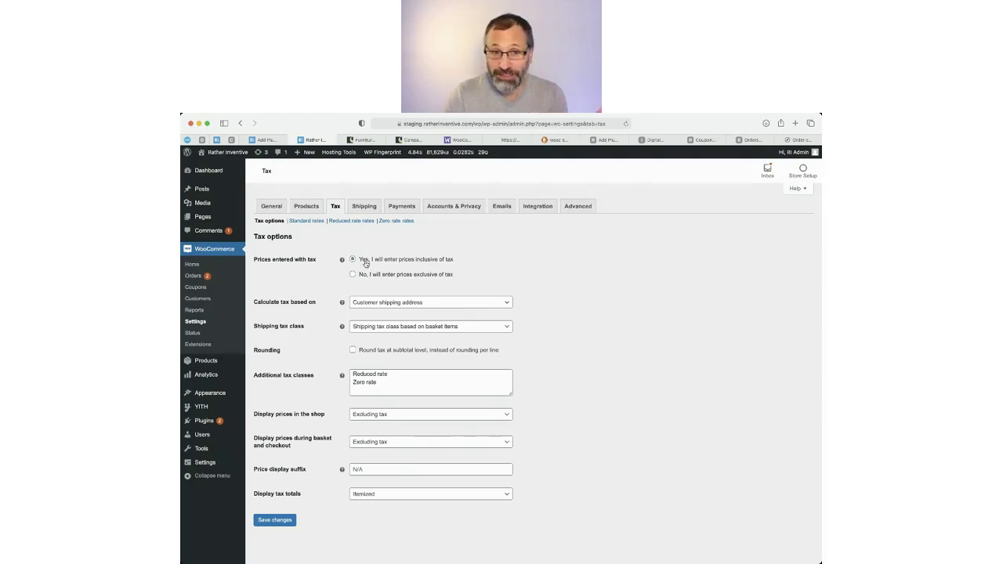
{"action": "left_click", "coordinate": [364, 261]}
Enter prices exclusive of tax and base tax calculation on the shop base address.
{"action": "left_click", "coordinate": [365, 276]}
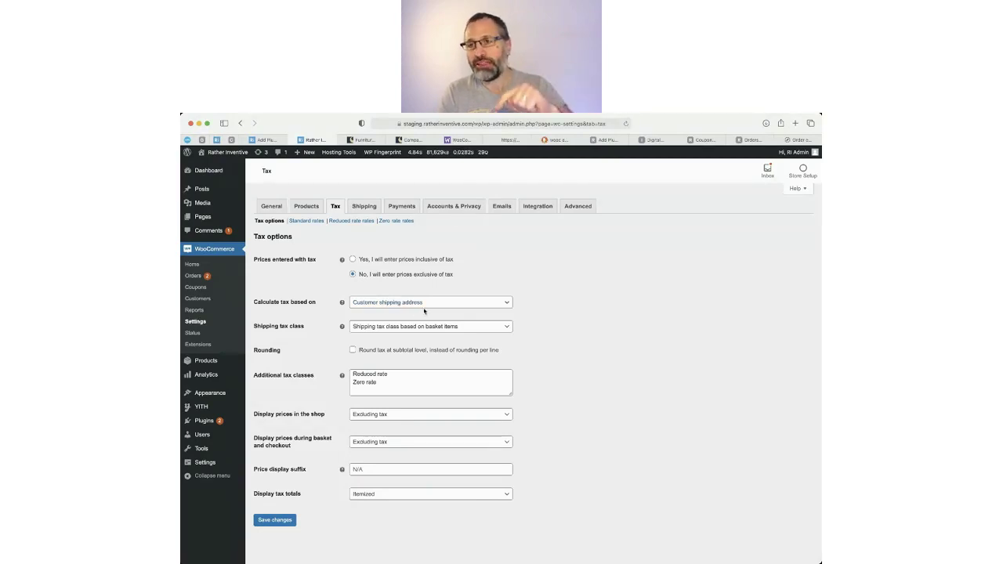
{"action": "left_click", "coordinate": [428, 306]}
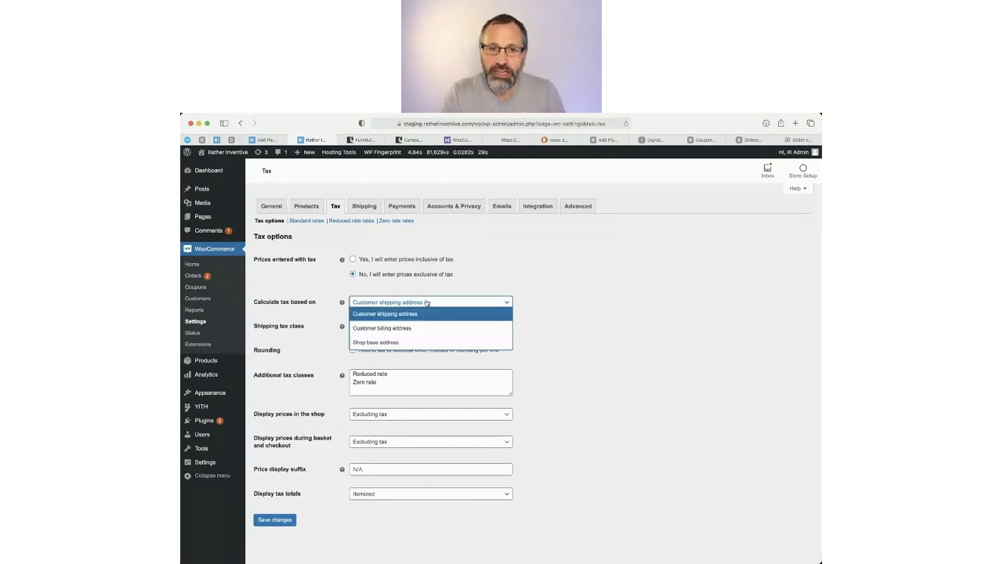
{"action": "left_click", "coordinate": [376, 342]}
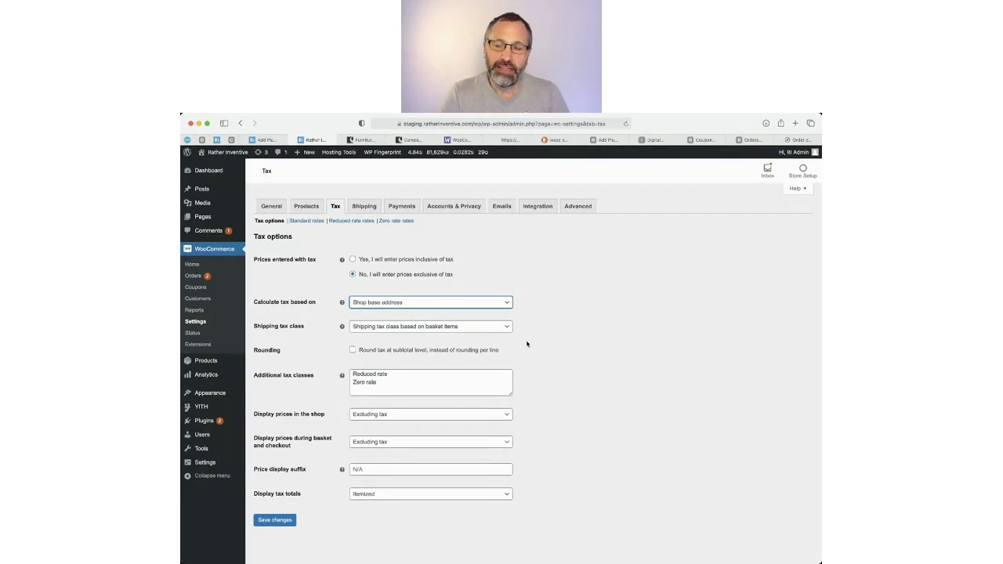
Set the shipping tax class to Standard and delete the Reduced rate and Zero rate classes.
{"action": "left_click", "coordinate": [398, 330]}
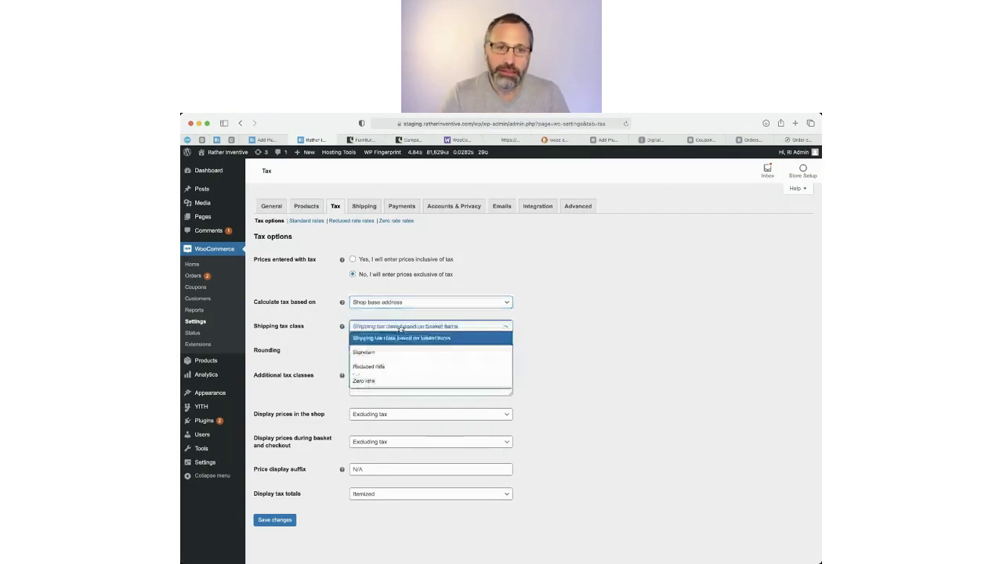
{"action": "left_click", "coordinate": [356, 352]}
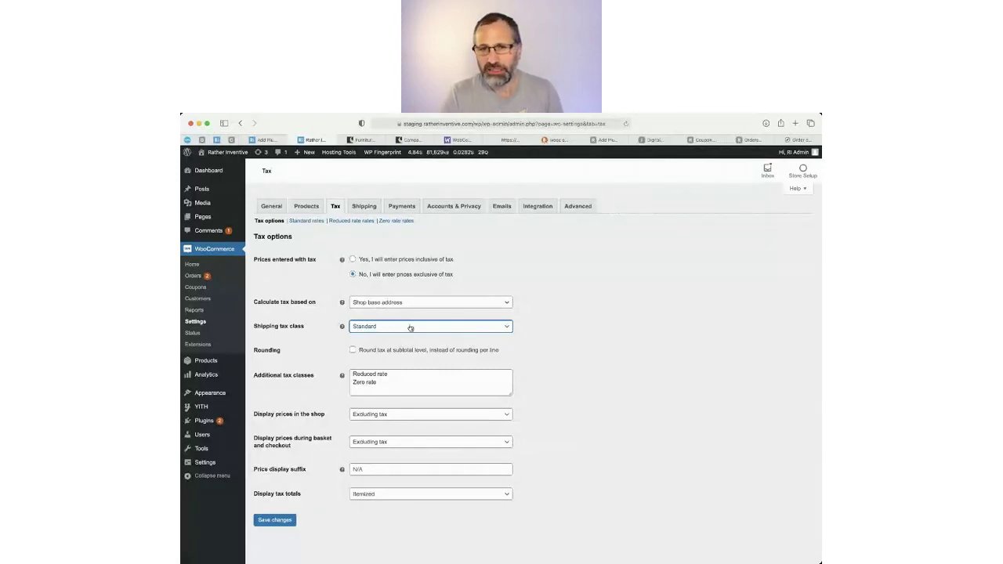
{"action": "left_click", "coordinate": [364, 376]}
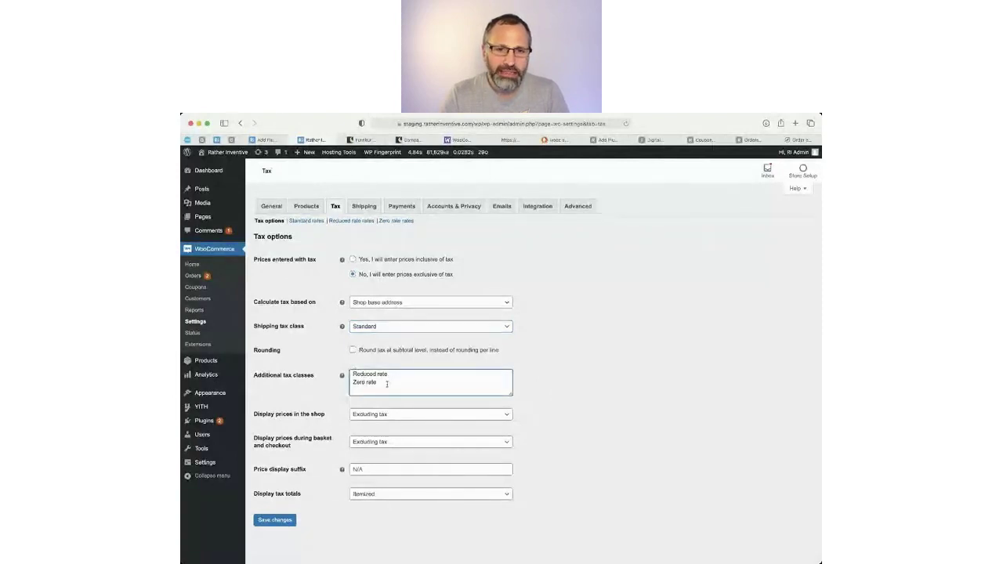
{"action": "left_click_drag", "start_coordinate": [390, 382], "coordinate": [337, 374]}
{"action": "key", "text": "BackSpace"}
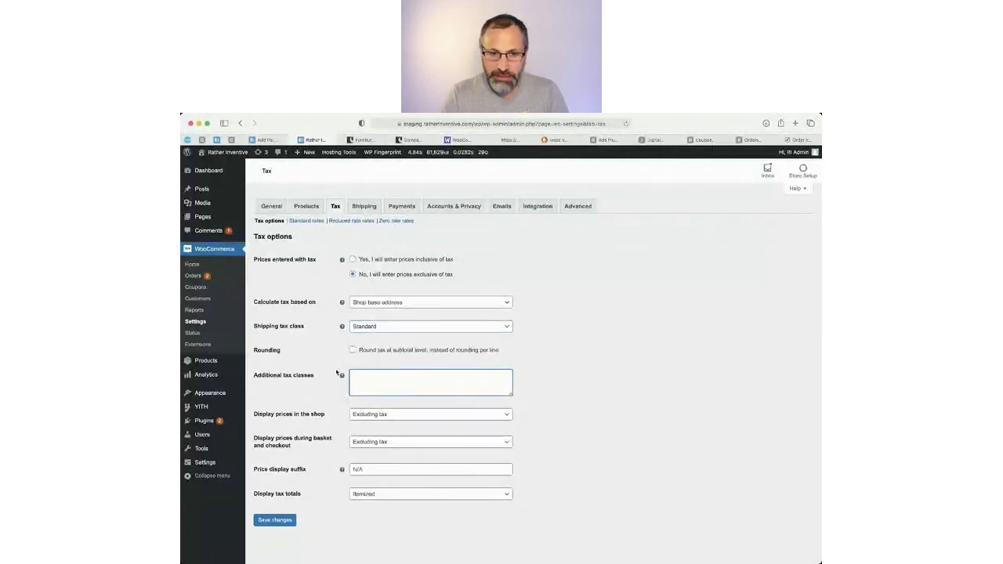
{"action": "left_click", "coordinate": [270, 417]}
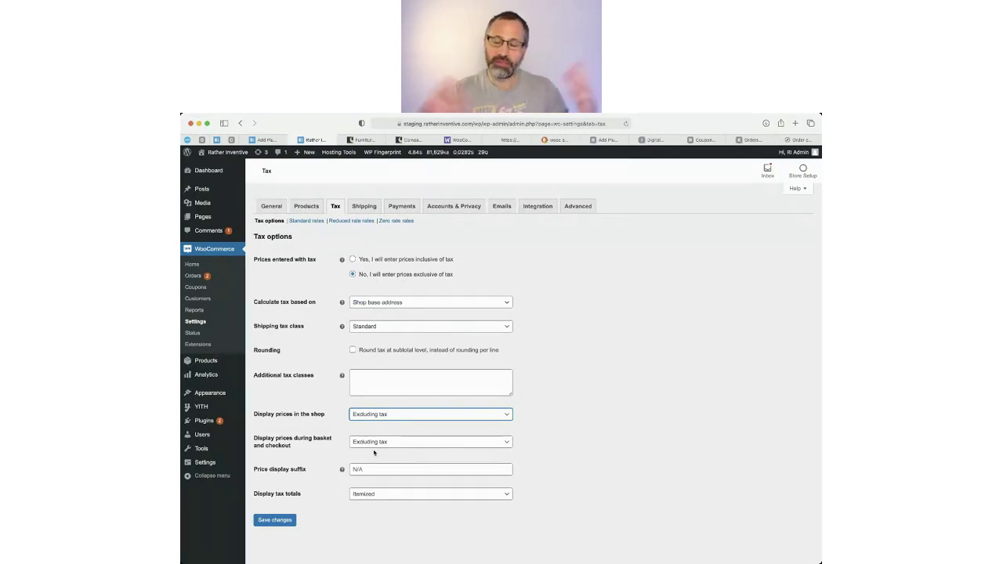
Add an 'ex VAT' price display suffix, show tax totals as a single total, and save.
{"action": "left_click", "coordinate": [376, 469]}
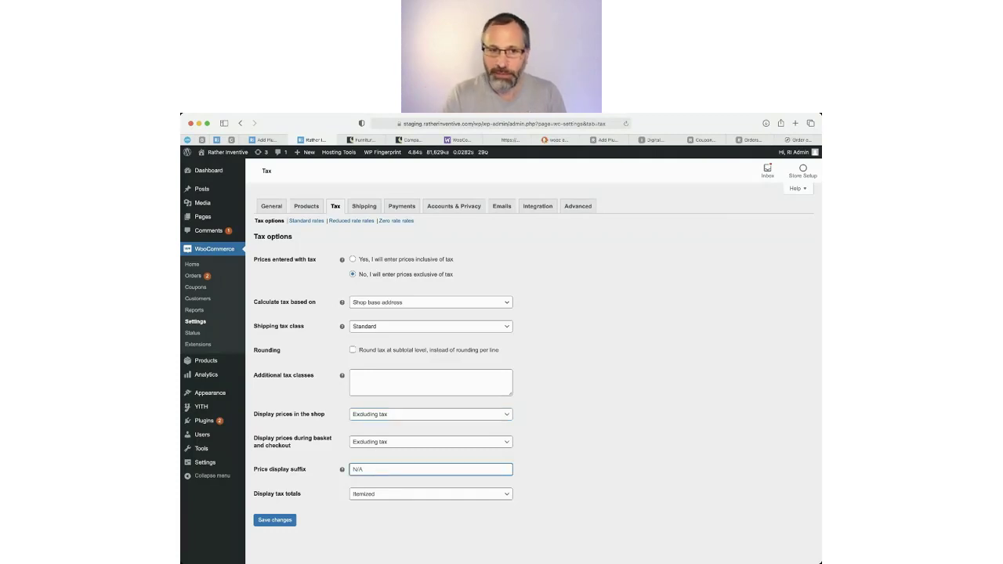
{"action": "key", "text": "super+Tab"}
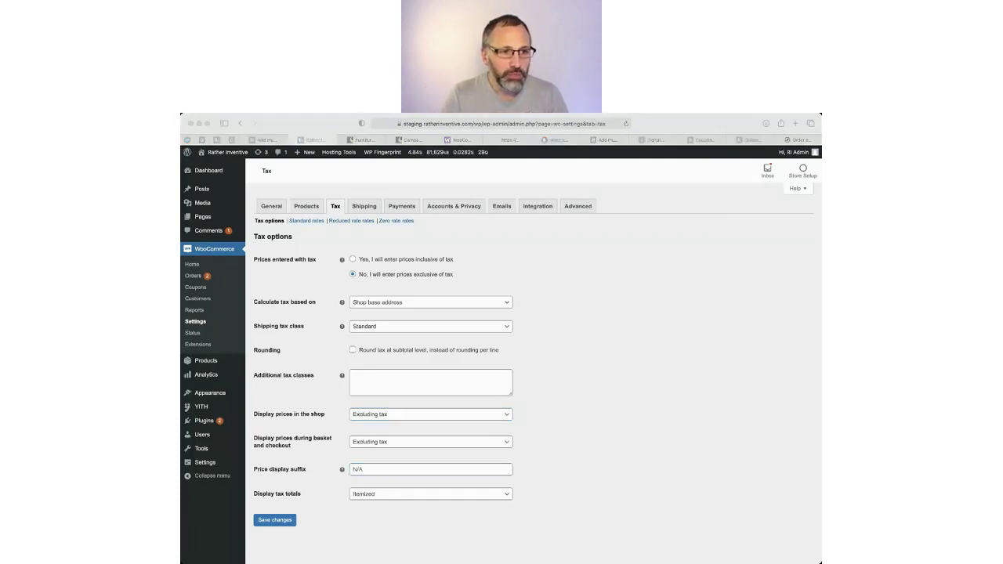
{"action": "left_click", "coordinate": [373, 470]}
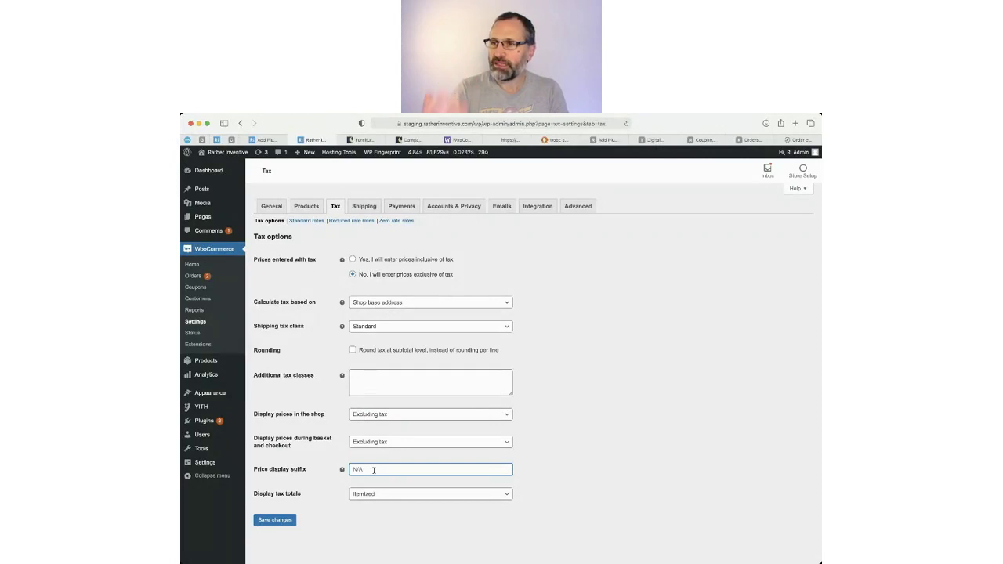
{"action": "type", "text": "ex VAT"}
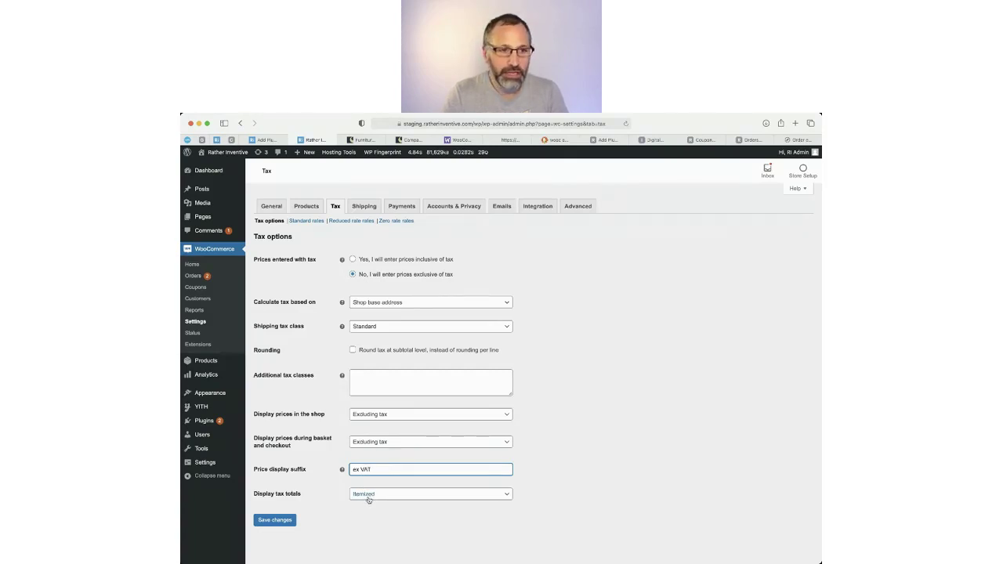
{"action": "left_click", "coordinate": [369, 498]}
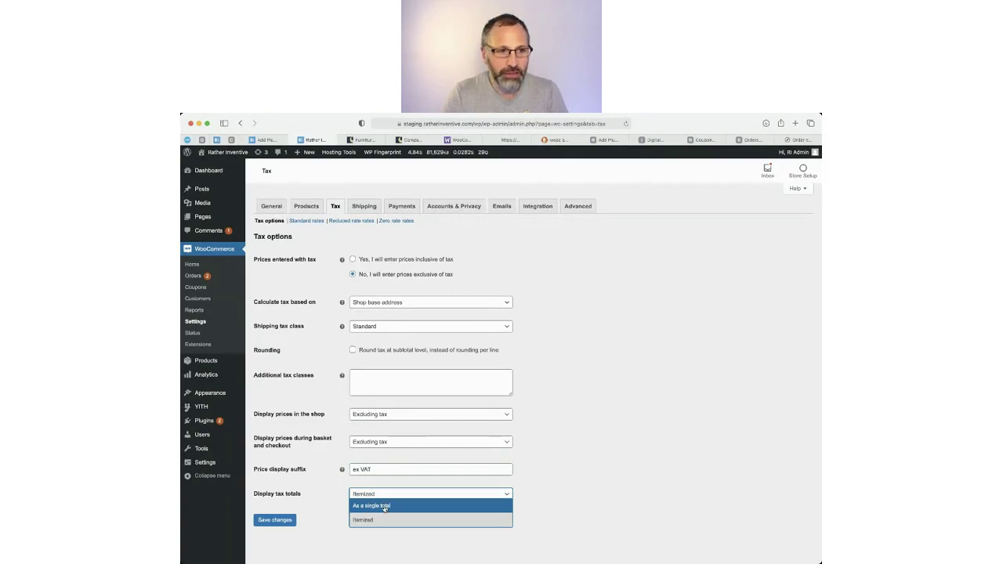
{"action": "left_click", "coordinate": [384, 507]}
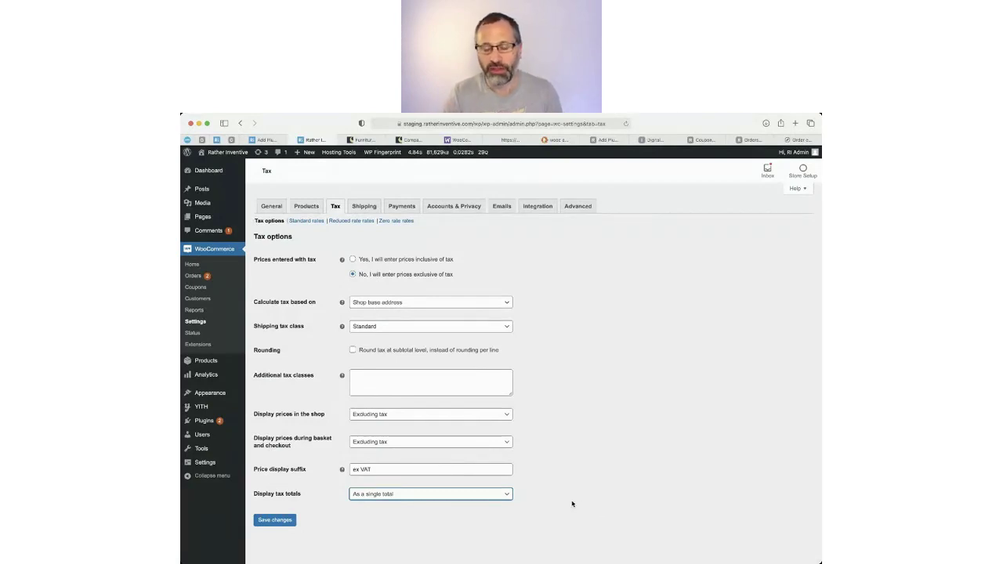
{"action": "left_click", "coordinate": [274, 522]}
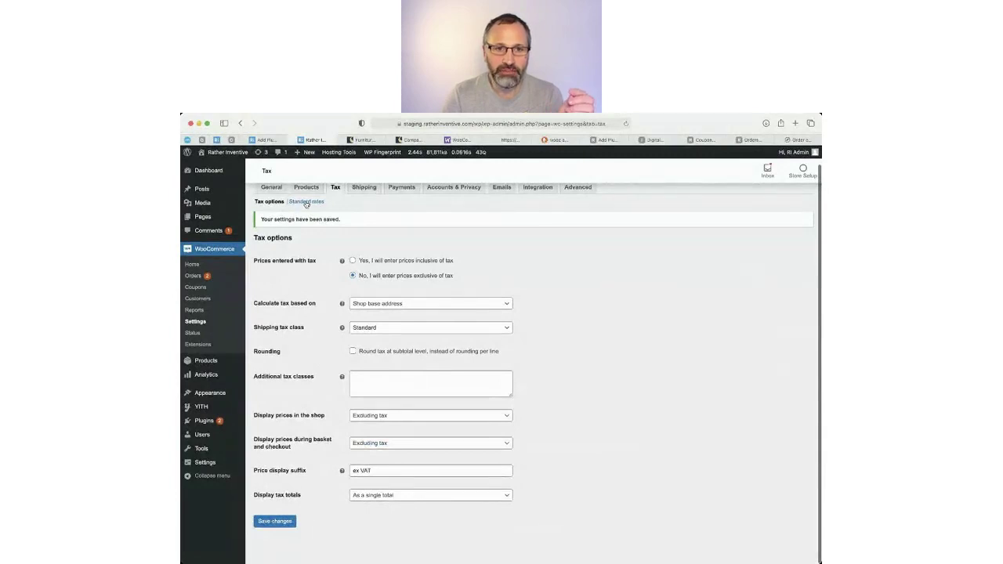
Review the single 20% GB standard tax rate, then go to the Shipping zones settings.
{"action": "left_click", "coordinate": [306, 203]}
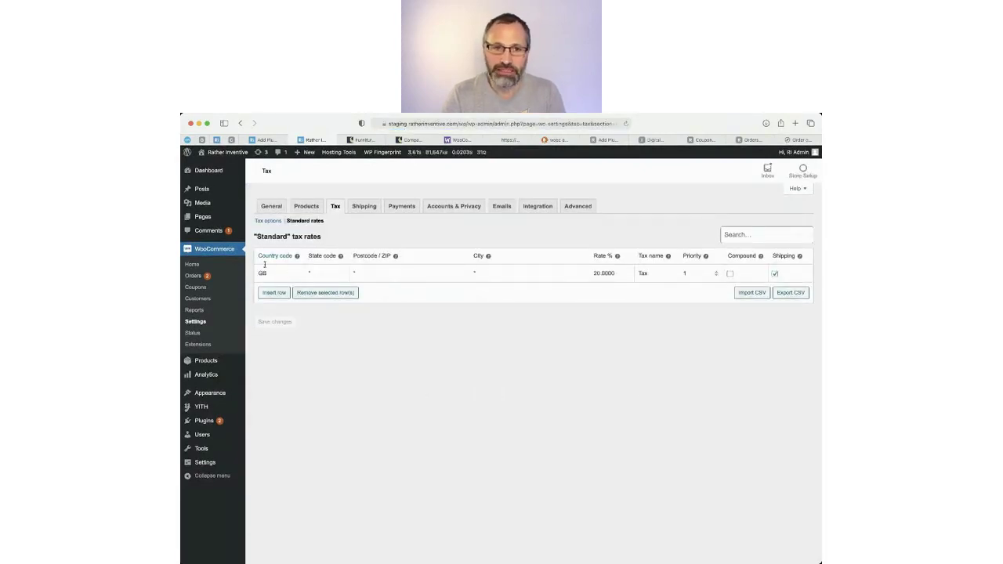
{"action": "left_click_drag", "start_coordinate": [256, 272], "coordinate": [271, 272]}
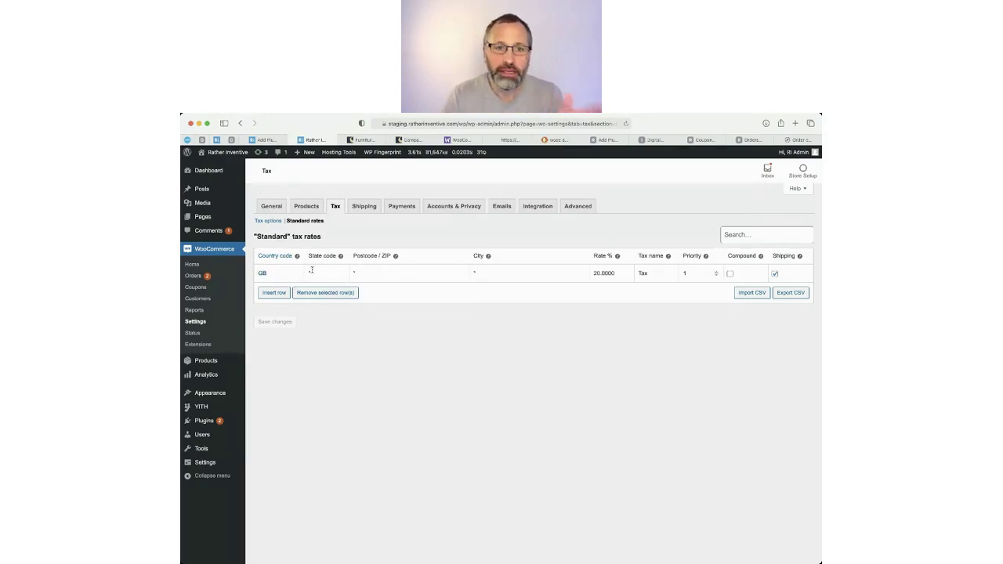
{"action": "left_click", "coordinate": [317, 271]}
{"action": "left_click", "coordinate": [404, 272]}
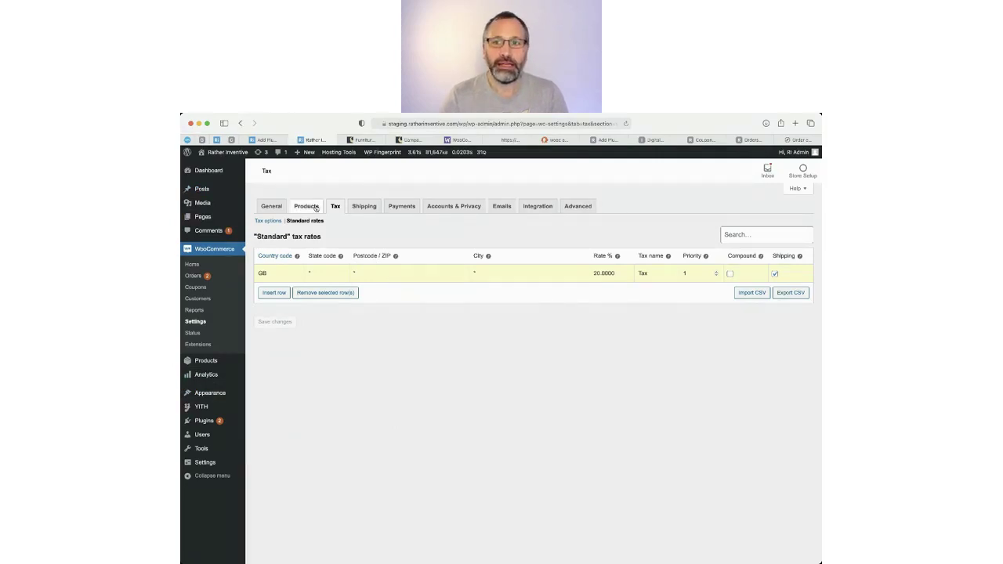
{"action": "left_click", "coordinate": [365, 208]}
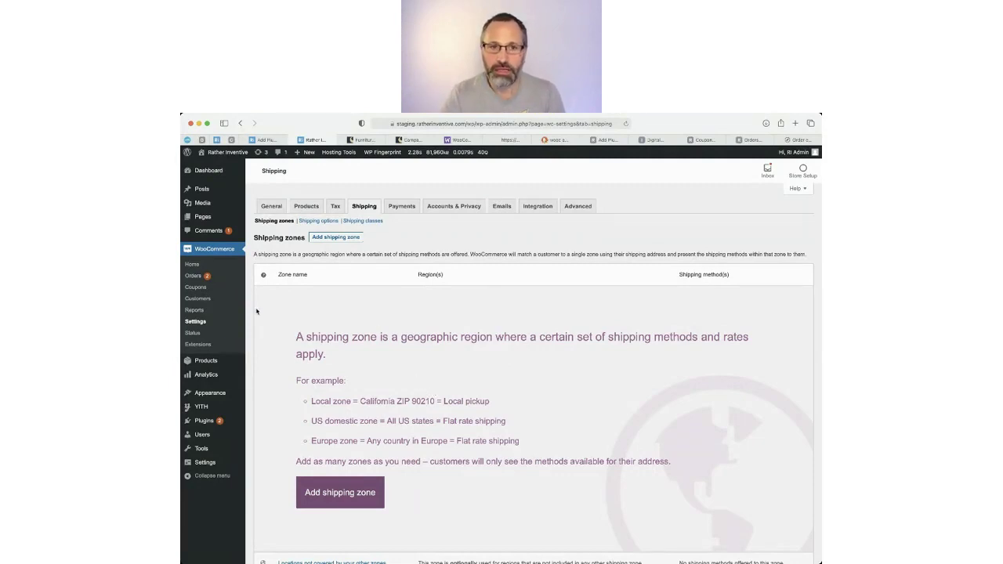
Look over the uncovered-locations zone, shipping options and empty shipping classes, then view the Furniture page.
{"action": "scroll", "coordinate": [421, 329], "scroll_direction": "down", "scroll_amount": 2}
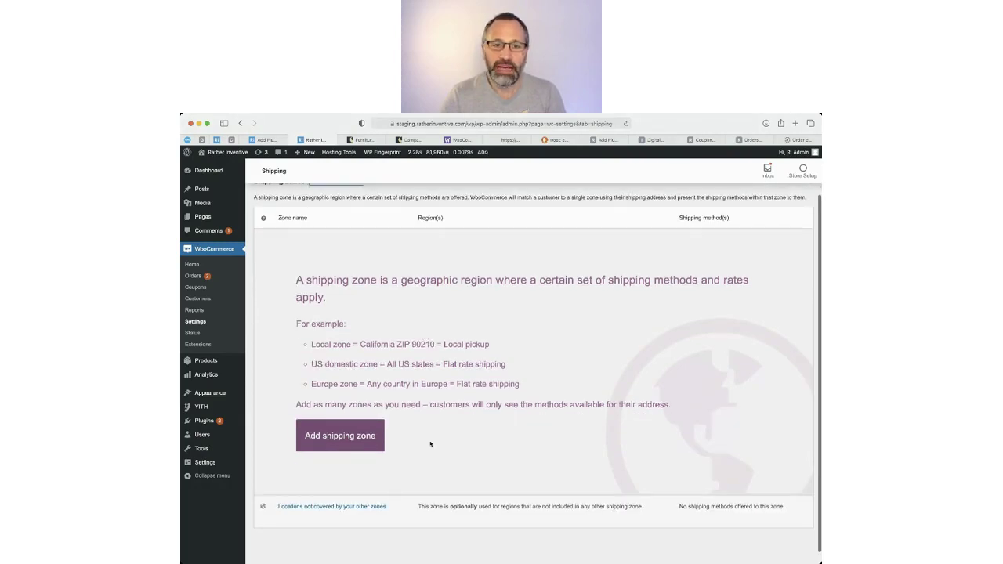
{"action": "mouse_move", "coordinate": [315, 512]}
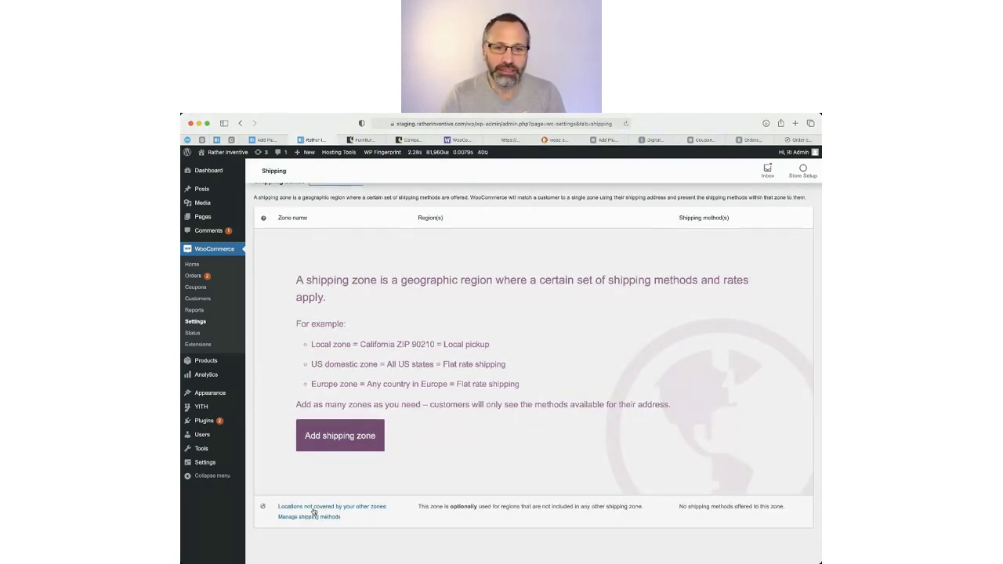
{"action": "left_click", "coordinate": [318, 508]}
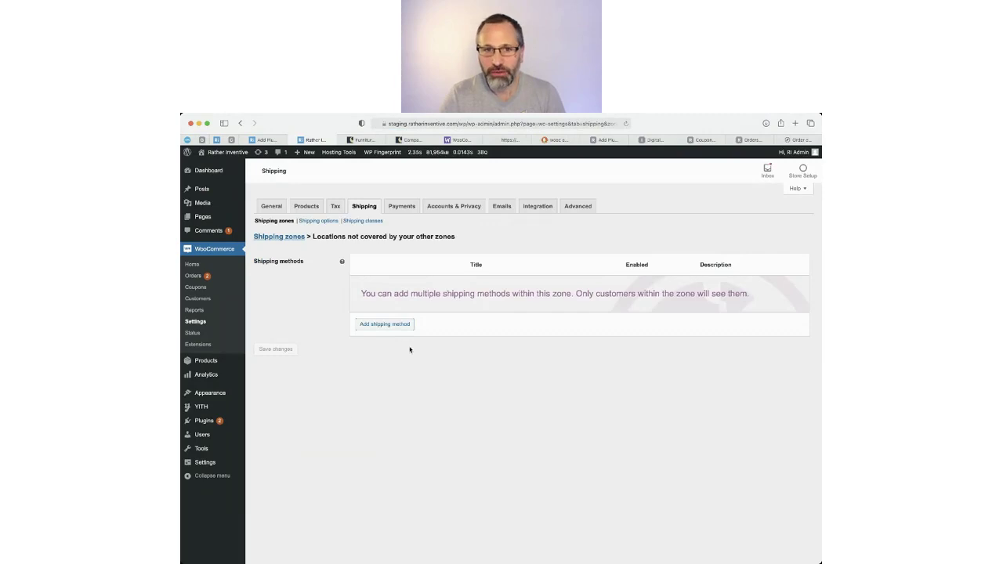
{"action": "left_click", "coordinate": [313, 221]}
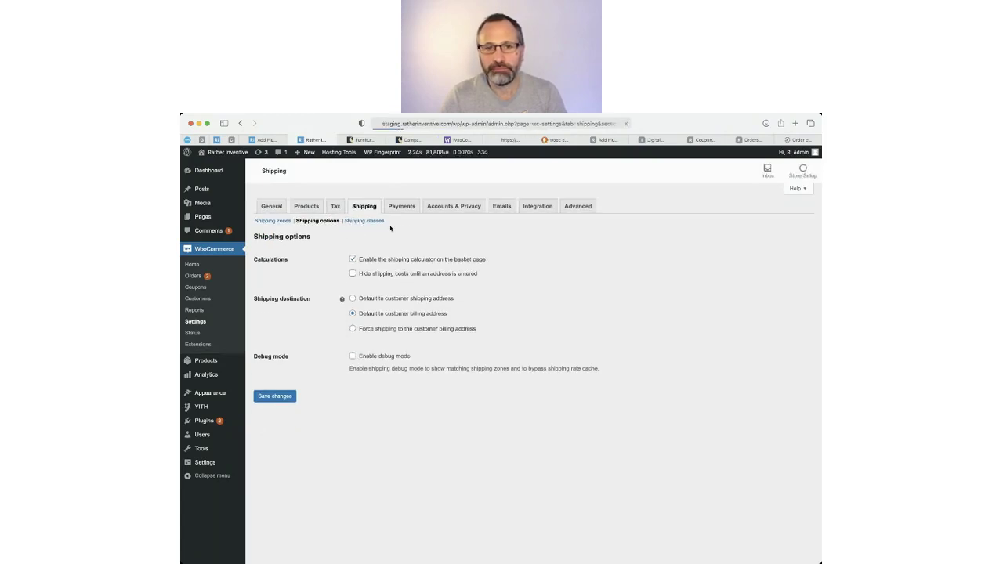
{"action": "left_click", "coordinate": [365, 222]}
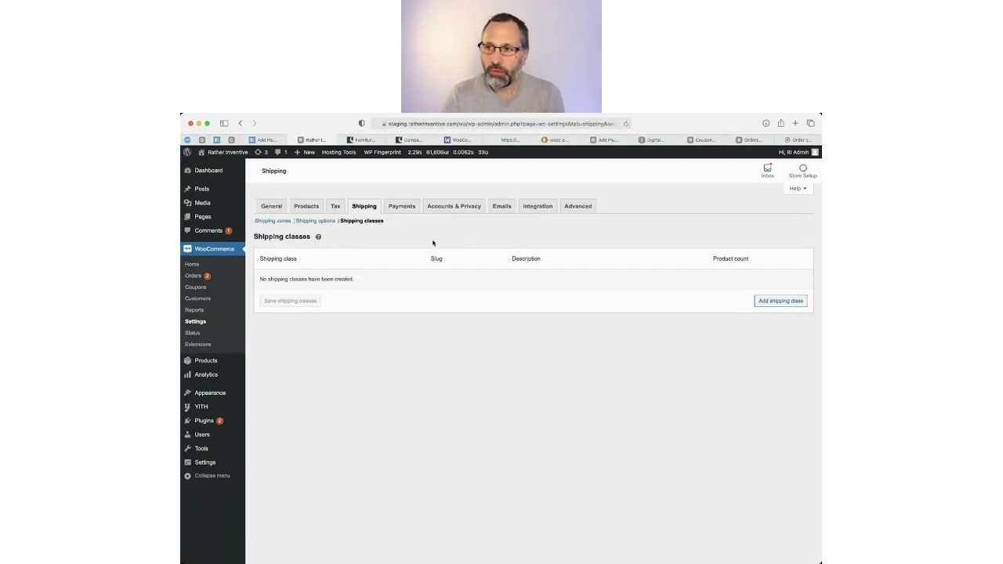
{"action": "left_click", "coordinate": [362, 139]}
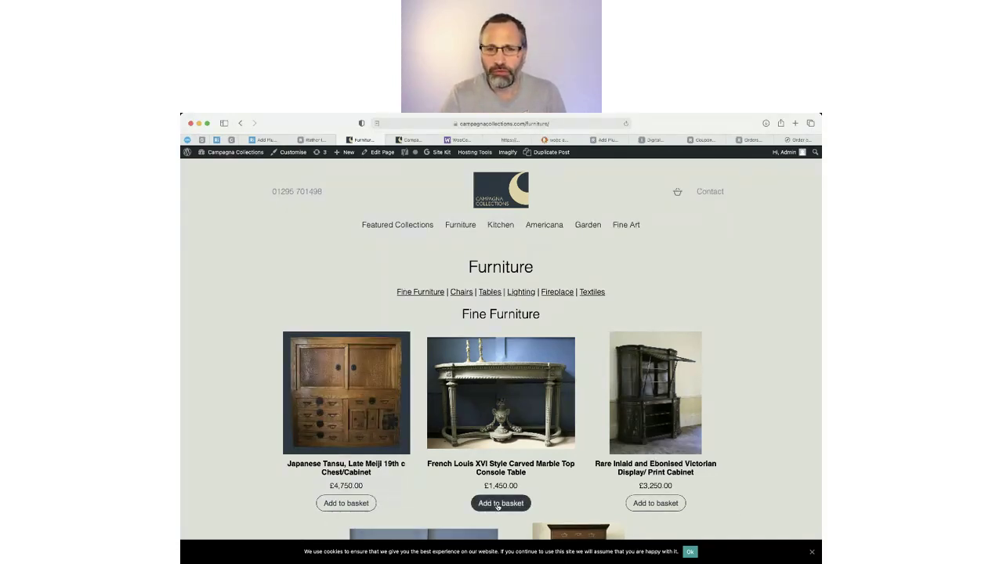
Add the marble top console table to the basket and mark its Large Item shipping note.
{"action": "left_click", "coordinate": [498, 505]}
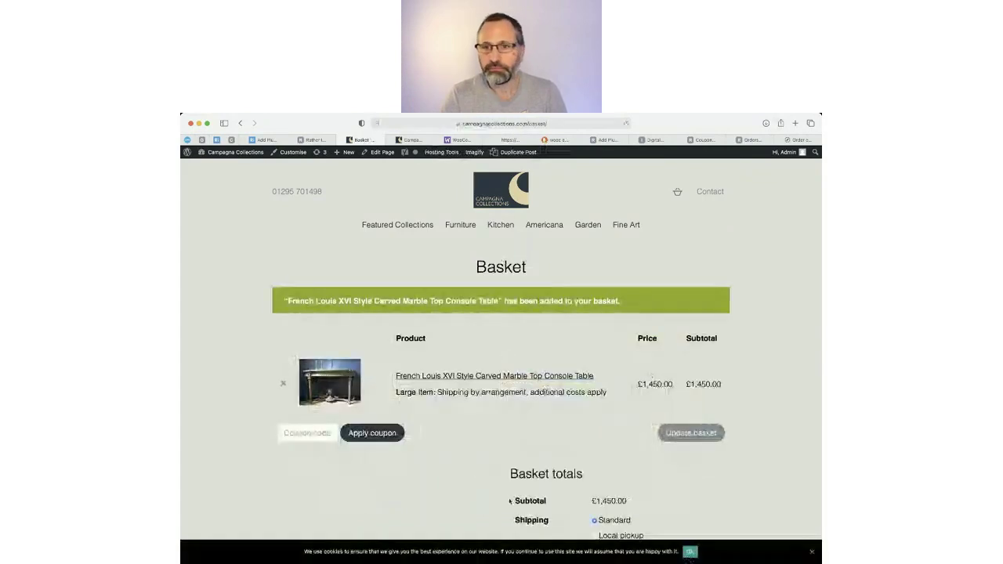
{"action": "left_click_drag", "start_coordinate": [396, 392], "coordinate": [436, 392]}
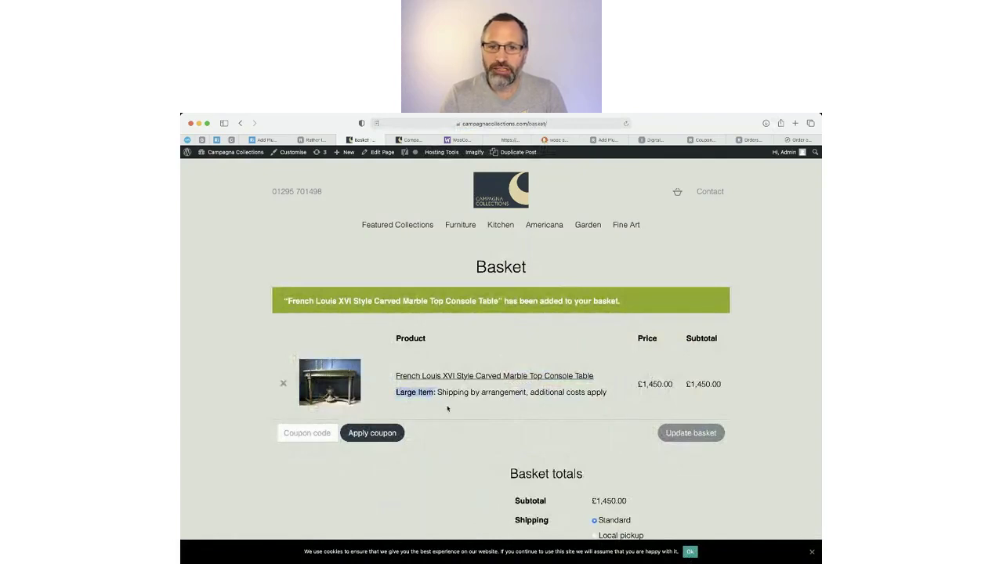
{"action": "left_click", "coordinate": [448, 408]}
{"action": "scroll", "coordinate": [485, 424], "scroll_direction": "down", "scroll_amount": 3}
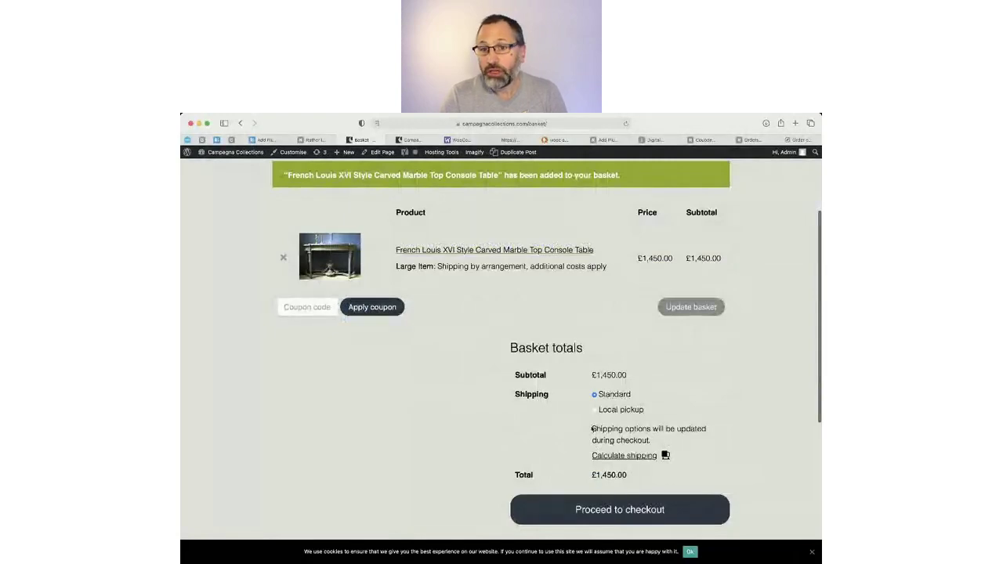
{"action": "scroll", "coordinate": [596, 423], "scroll_direction": "up", "scroll_amount": 1}
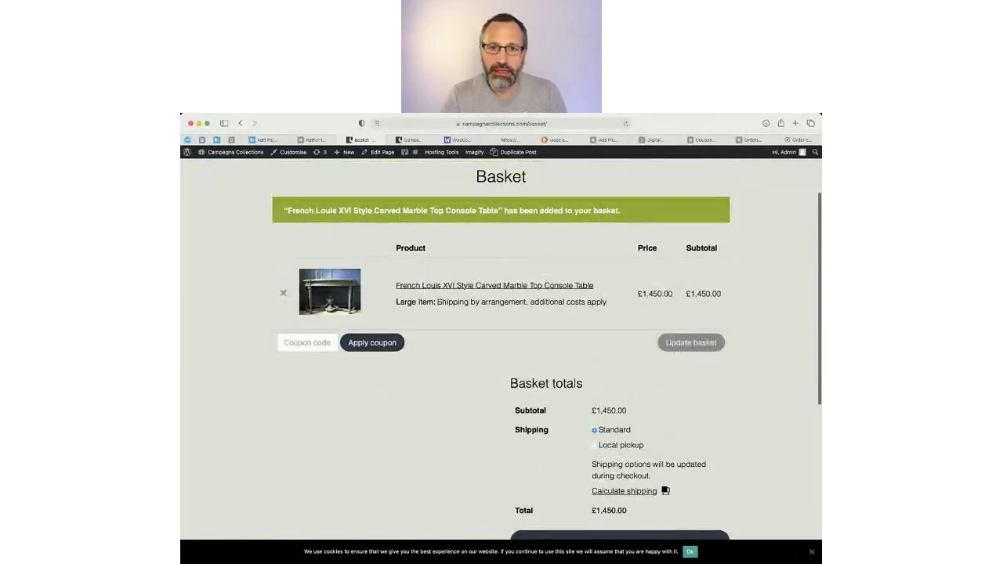
Highlight the 'shipping by arrangement, additional costs apply' wording and the Shipping and Delivery paragraph.
{"action": "double_click", "coordinate": [395, 302]}
{"action": "left_click_drag", "start_coordinate": [437, 302], "coordinate": [565, 302]}
{"action": "left_click", "coordinate": [454, 302]}
{"action": "left_click_drag", "start_coordinate": [453, 303], "coordinate": [607, 302]}
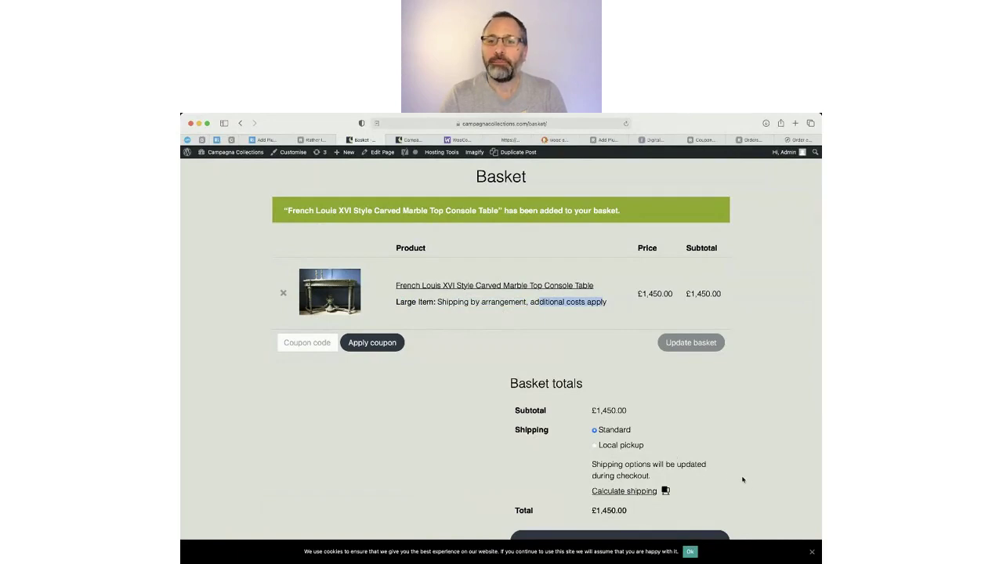
{"action": "scroll", "coordinate": [725, 470], "scroll_direction": "down", "scroll_amount": 5}
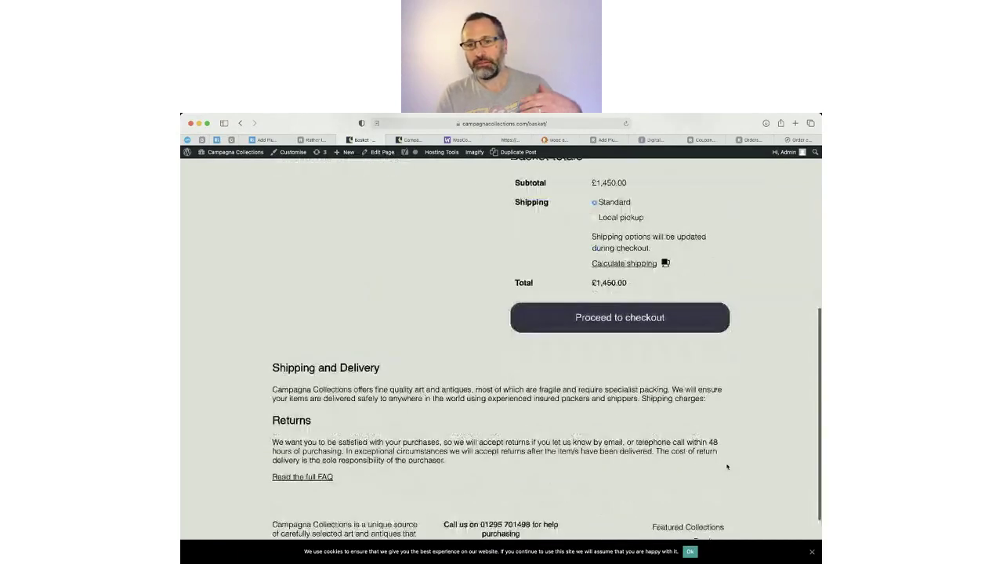
{"action": "left_click_drag", "start_coordinate": [294, 370], "coordinate": [673, 379]}
{"action": "scroll", "coordinate": [723, 464], "scroll_direction": "up", "scroll_amount": 3}
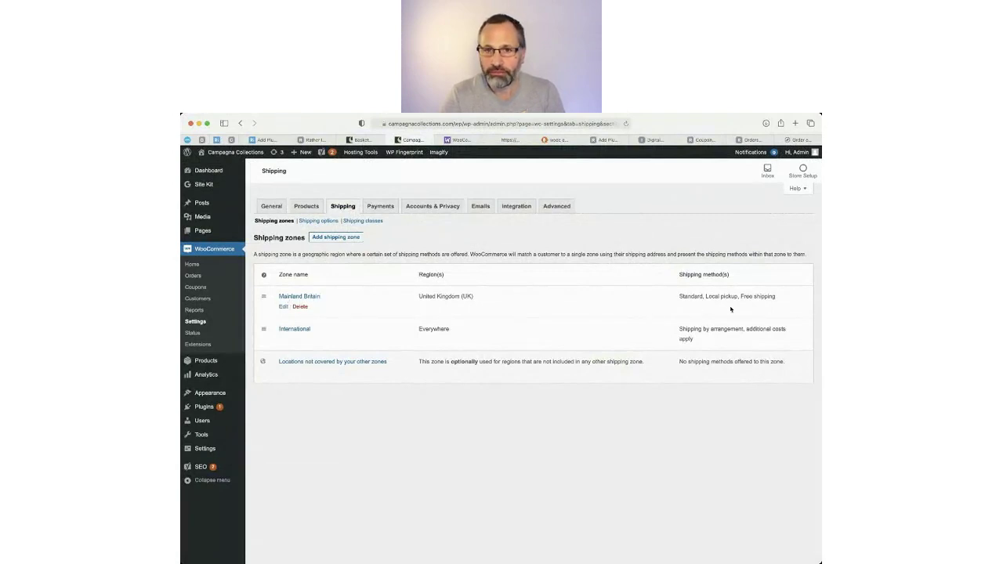
Review each zone's shipping methods, open Mainland Britain, and highlight Free shipping's minimum-spend description.
{"action": "double_click", "coordinate": [681, 297]}
{"action": "left_click_drag", "start_coordinate": [706, 296], "coordinate": [777, 299]}
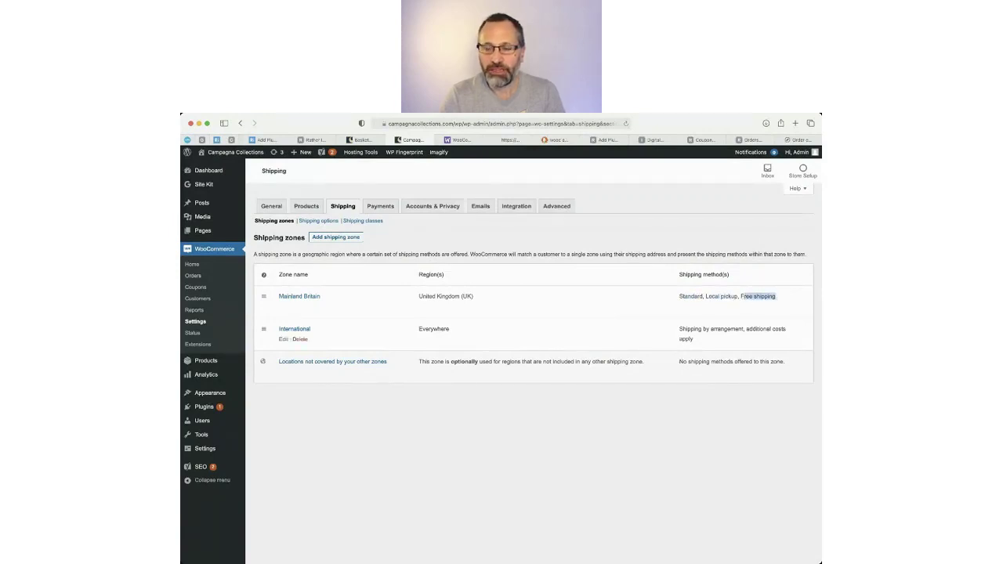
{"action": "left_click_drag", "start_coordinate": [680, 329], "coordinate": [763, 337]}
{"action": "left_click", "coordinate": [761, 341]}
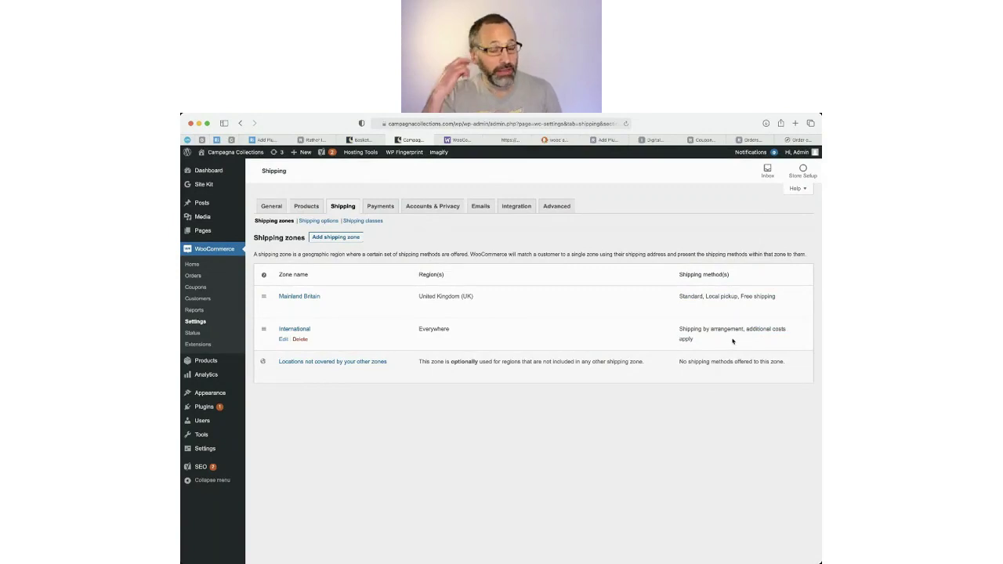
{"action": "left_click", "coordinate": [292, 297]}
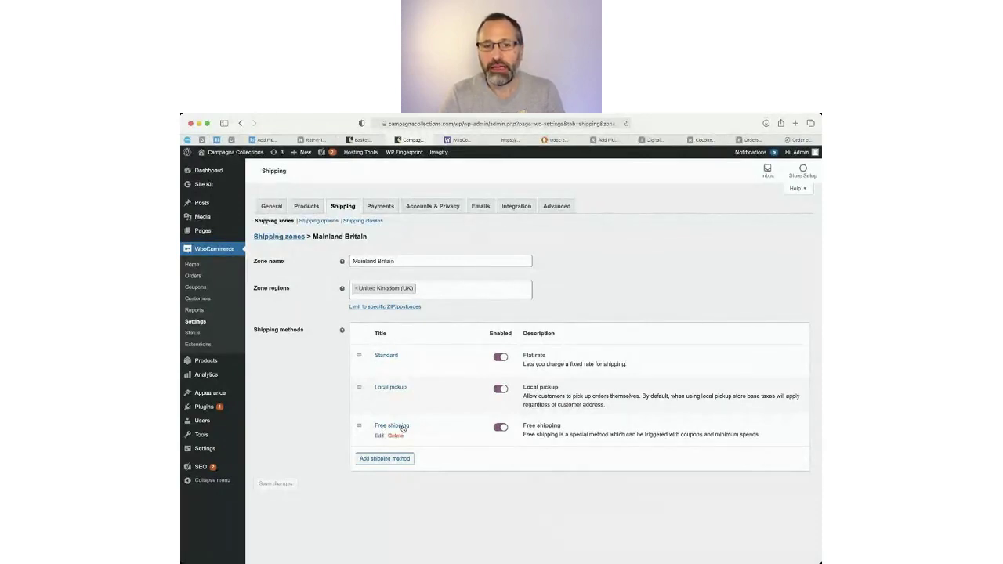
{"action": "left_click_drag", "start_coordinate": [580, 440], "coordinate": [718, 439]}
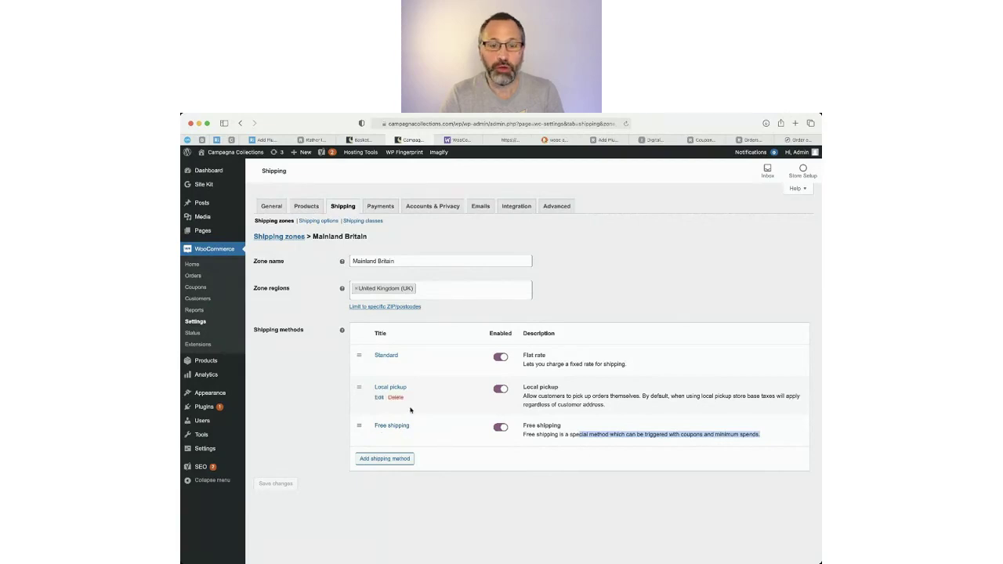
{"action": "left_click", "coordinate": [380, 364]}
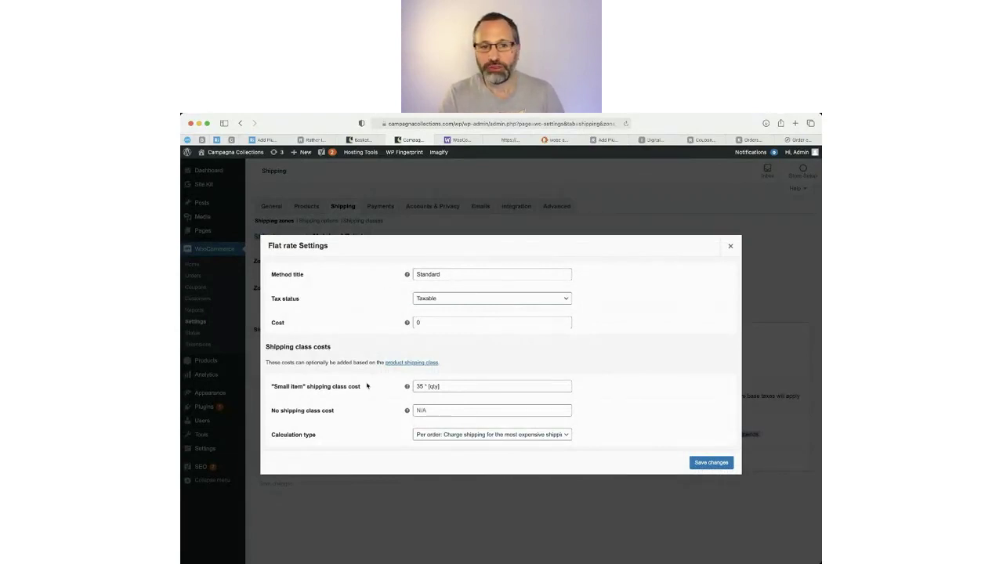
{"action": "left_click_drag", "start_coordinate": [415, 387], "coordinate": [440, 387]}
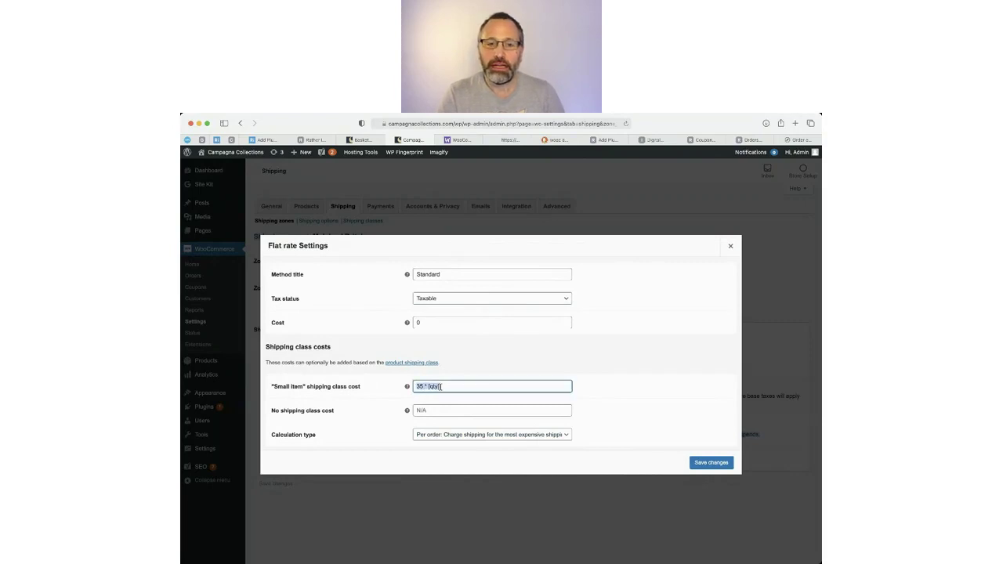
{"action": "left_click", "coordinate": [440, 387]}
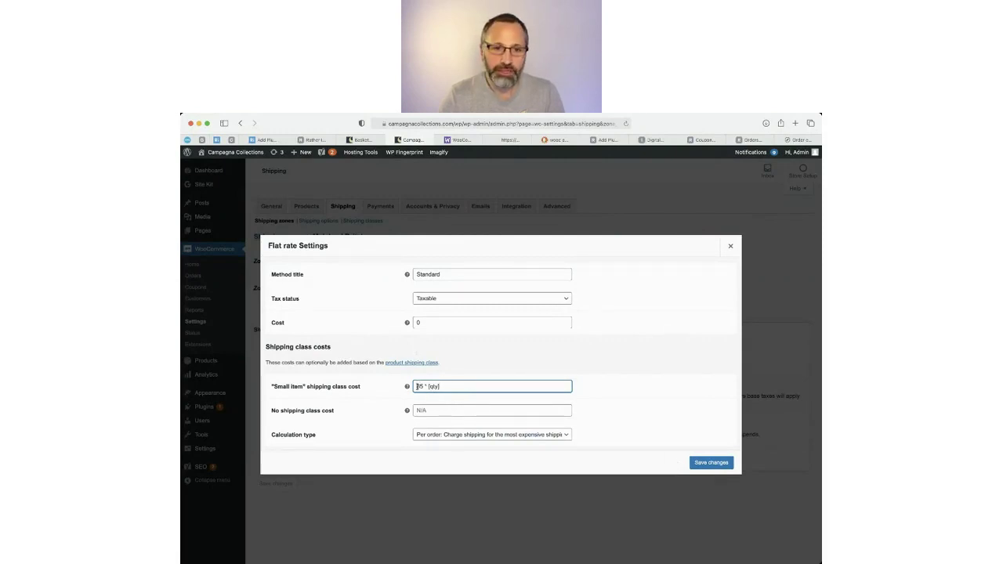
{"action": "mouse_move", "coordinate": [417, 386]}
{"action": "left_mouse_down"}
{"action": "mouse_move", "coordinate": [442, 386]}
{"action": "mouse_move", "coordinate": [406, 387]}
{"action": "left_mouse_up"}
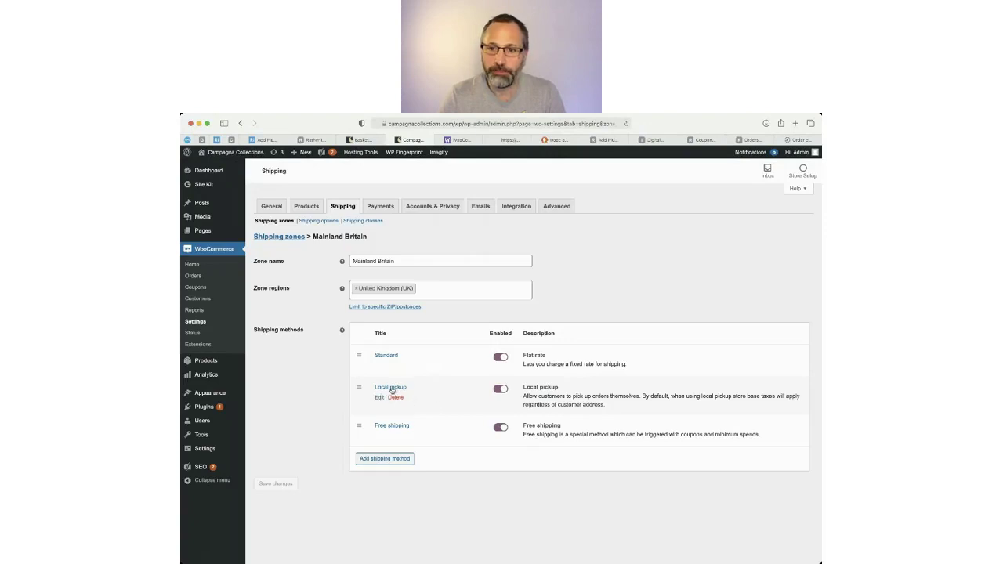
Check Local pickup, then make Free shipping require a minimum order amount of 200.
{"action": "left_click", "coordinate": [379, 397]}
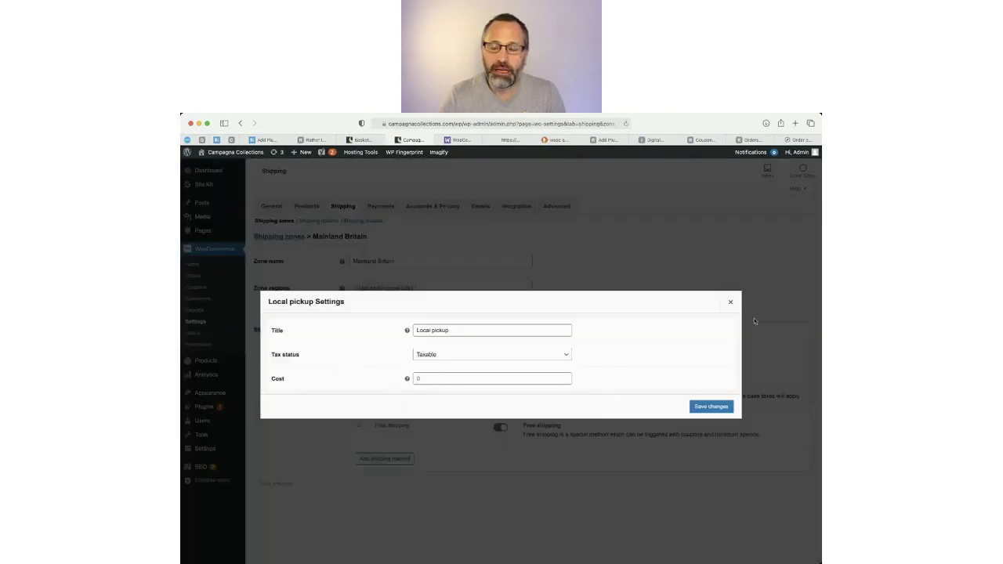
{"action": "left_click", "coordinate": [732, 305]}
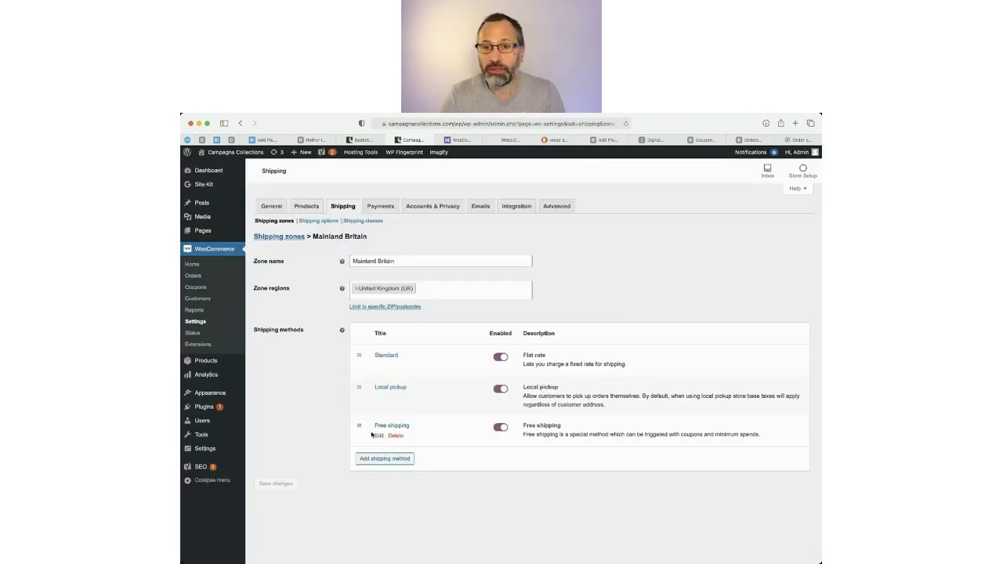
{"action": "left_click", "coordinate": [384, 433]}
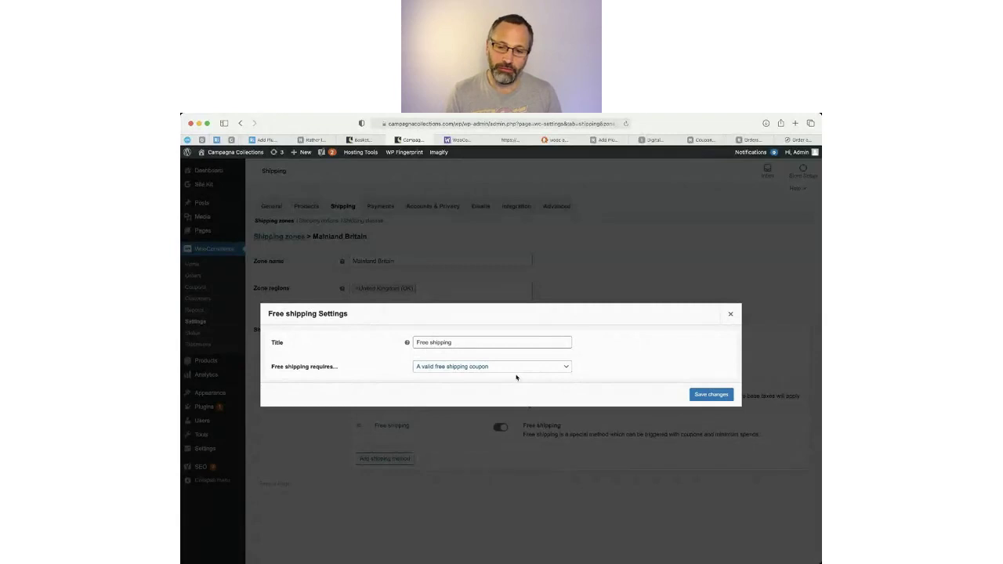
{"action": "left_click", "coordinate": [517, 378]}
{"action": "left_click", "coordinate": [447, 366]}
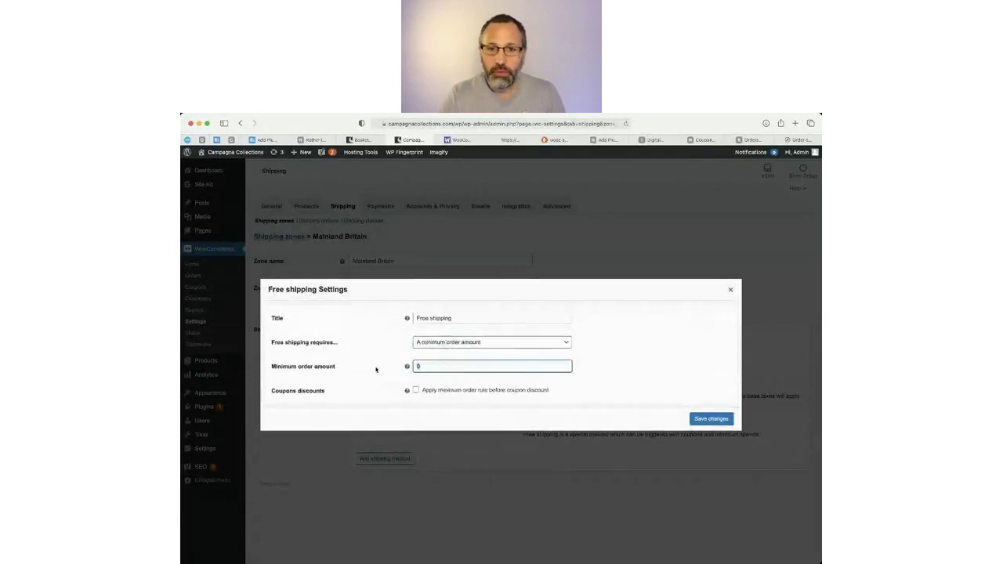
{"action": "type", "text": "2000"}
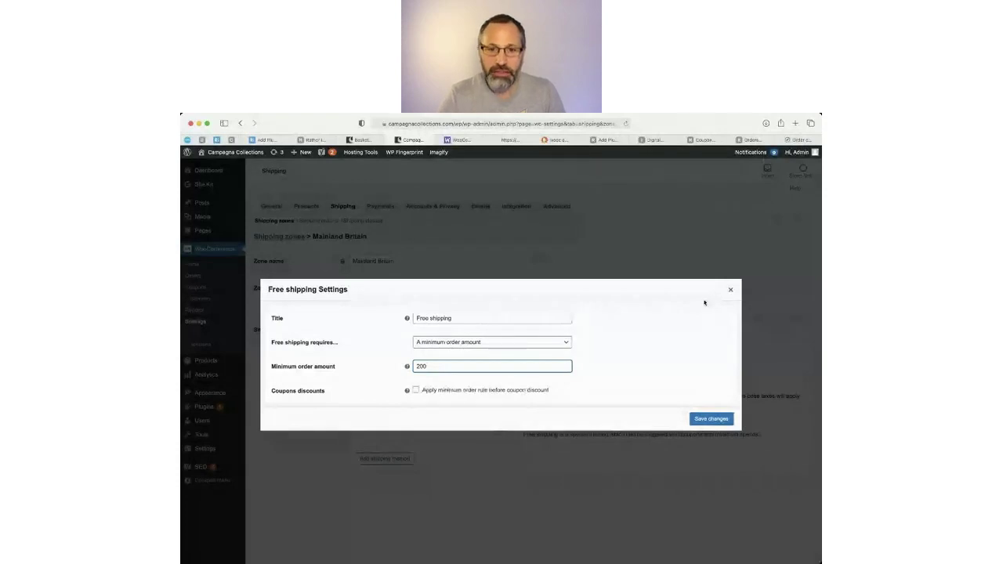
{"action": "left_click", "coordinate": [730, 291]}
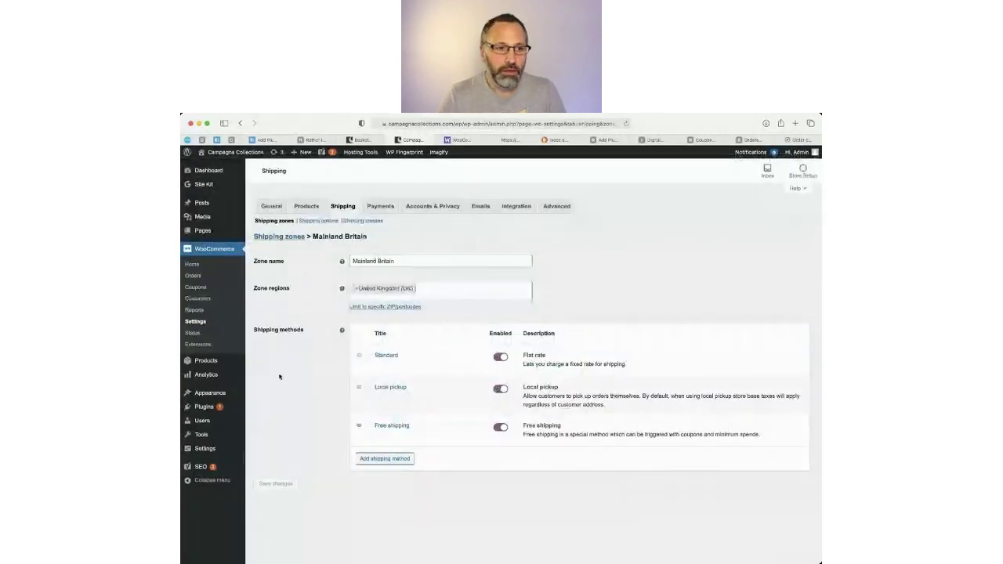
On Shipping options, untick 'Hide shipping costs until an address is entered'.
{"action": "left_click", "coordinate": [372, 223]}
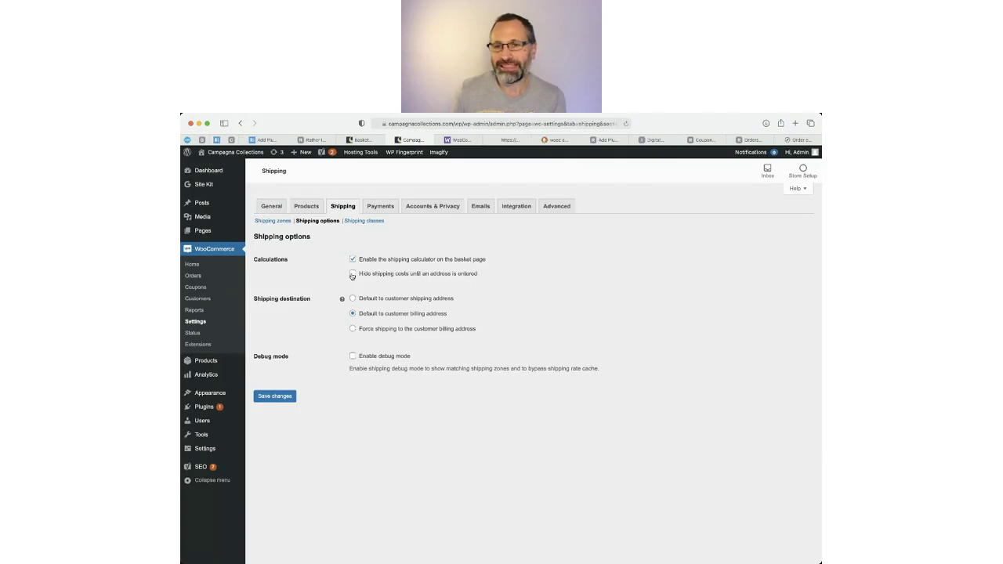
{"action": "left_click", "coordinate": [352, 275]}
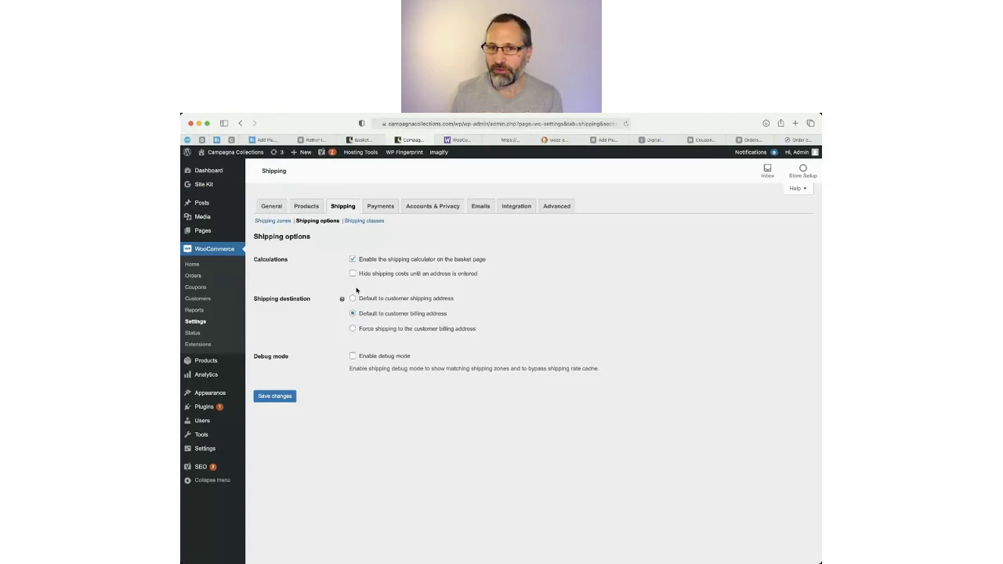
View the Shipping classes list showing Small item (slug small) with 20 products.
{"action": "left_click", "coordinate": [368, 220]}
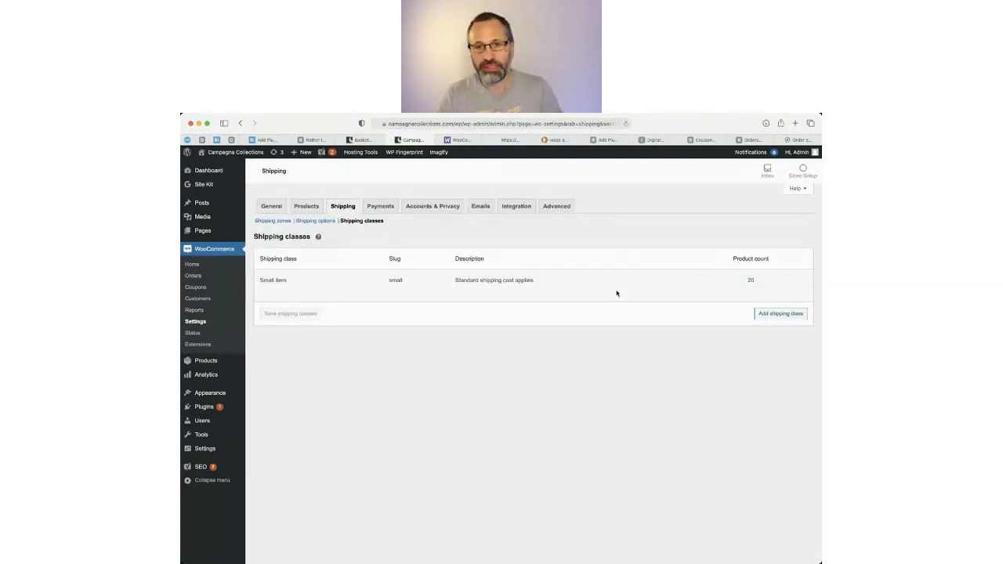
{"action": "mouse_move", "coordinate": [605, 296]}
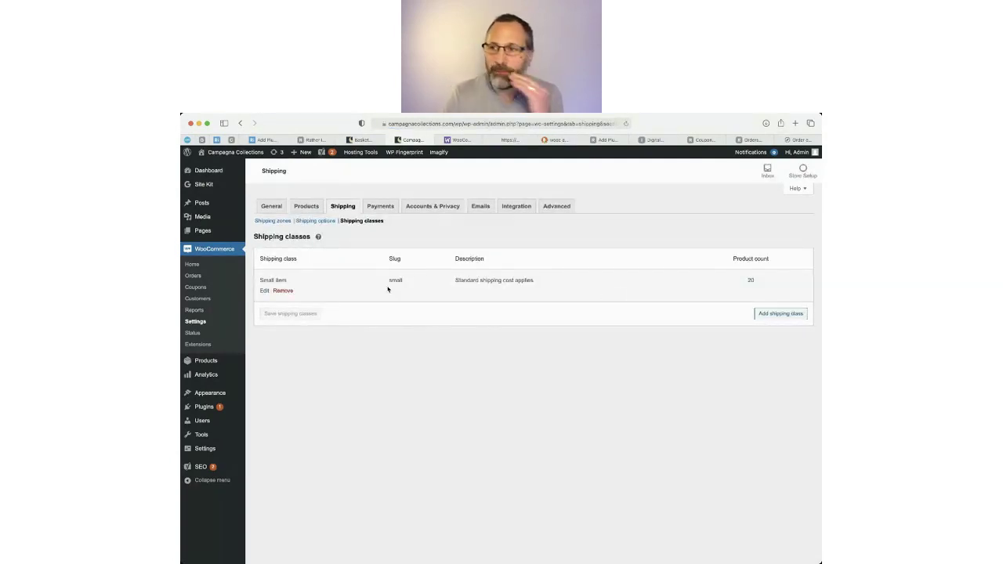
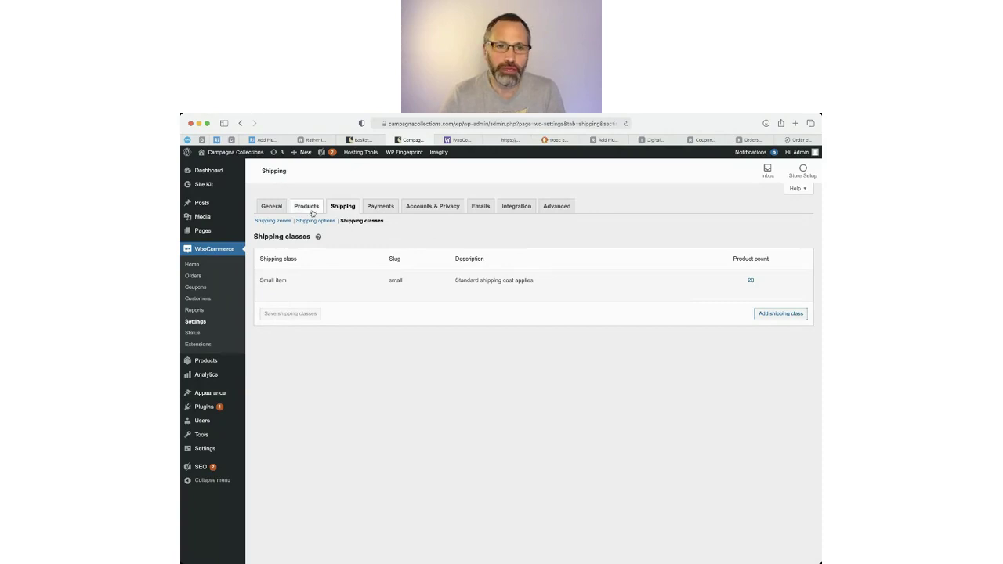
Show the Rather Inventive store's Payments list, where only Direct bank transfer is enabled.
{"action": "left_click", "coordinate": [267, 140]}
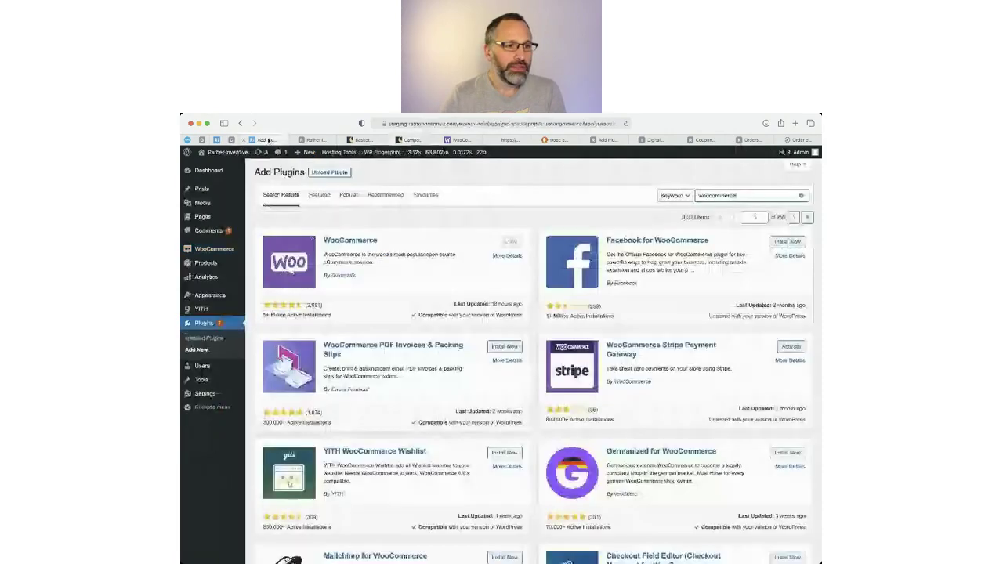
{"action": "left_click", "coordinate": [304, 139]}
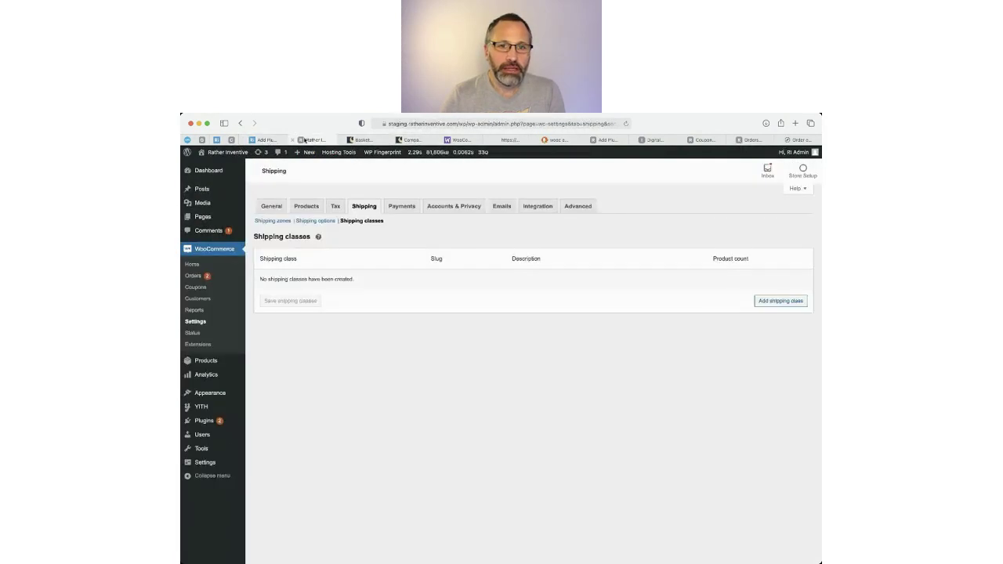
{"action": "key", "text": "super+Tab"}
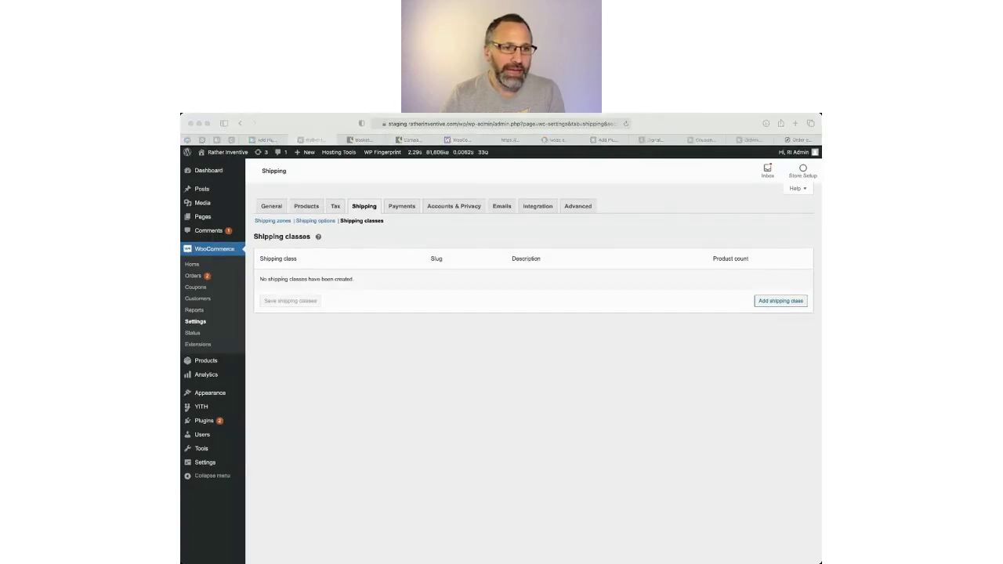
{"action": "key", "text": "super+Tab"}
{"action": "left_click", "coordinate": [401, 208]}
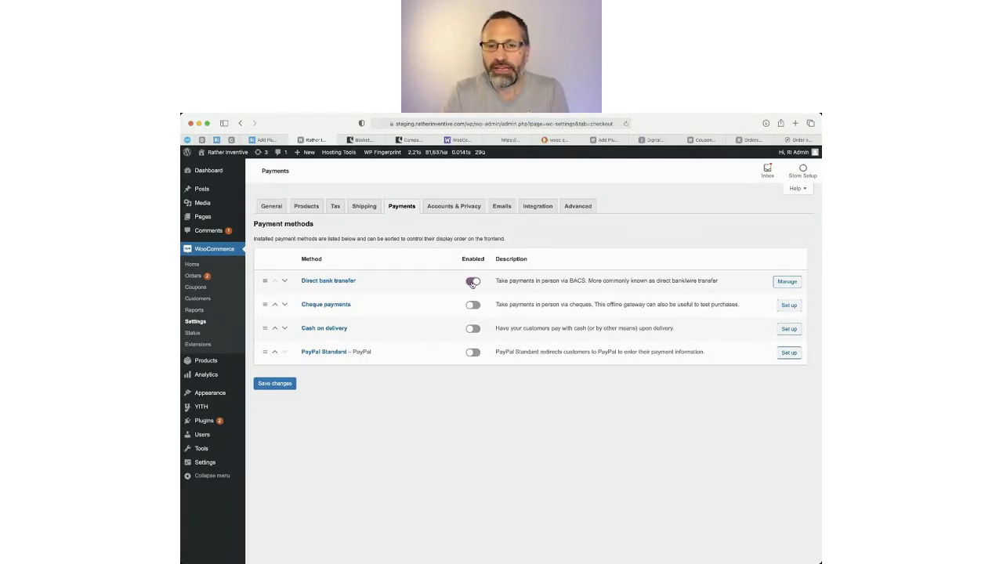
{"action": "left_click", "coordinate": [792, 283]}
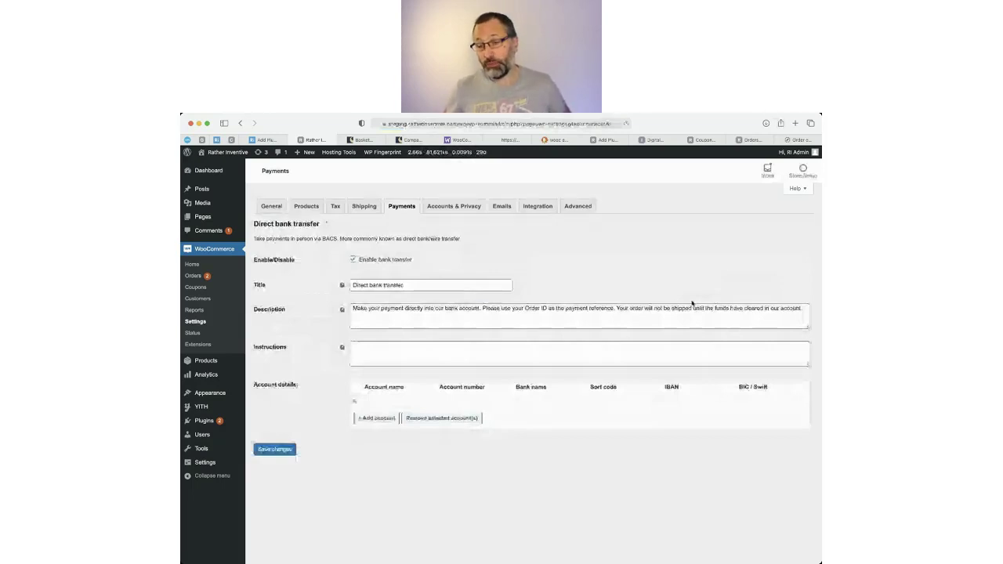
{"action": "triple_click", "coordinate": [544, 314]}
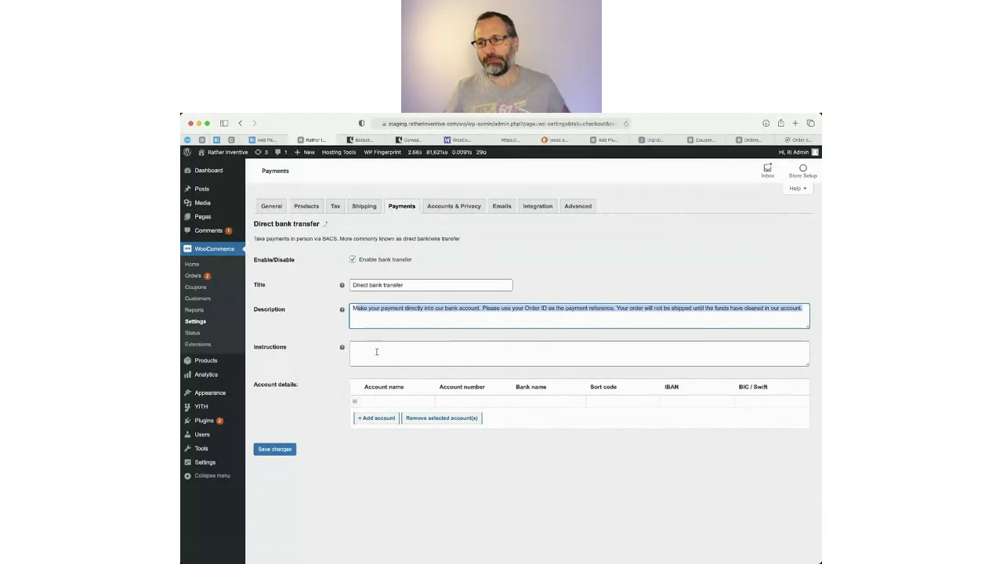
{"action": "left_click", "coordinate": [382, 403]}
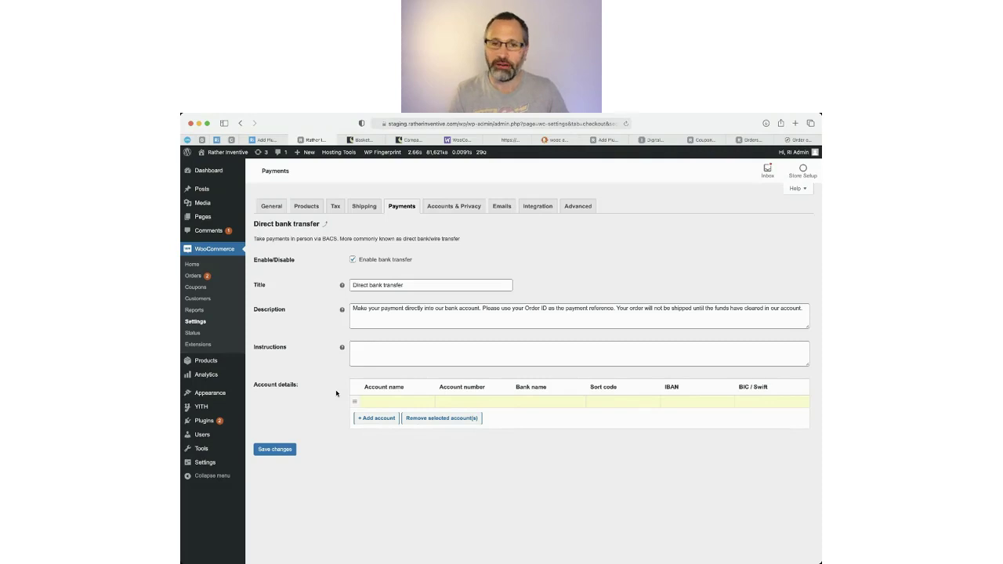
{"action": "left_click", "coordinate": [406, 208]}
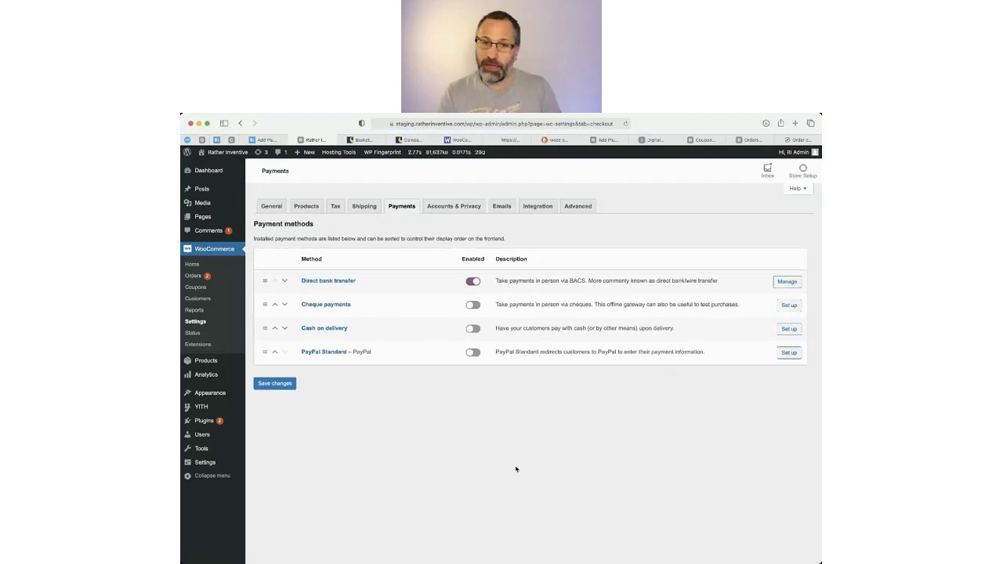
Enable PayPal Standard and open its settings page.
{"action": "left_click", "coordinate": [474, 353]}
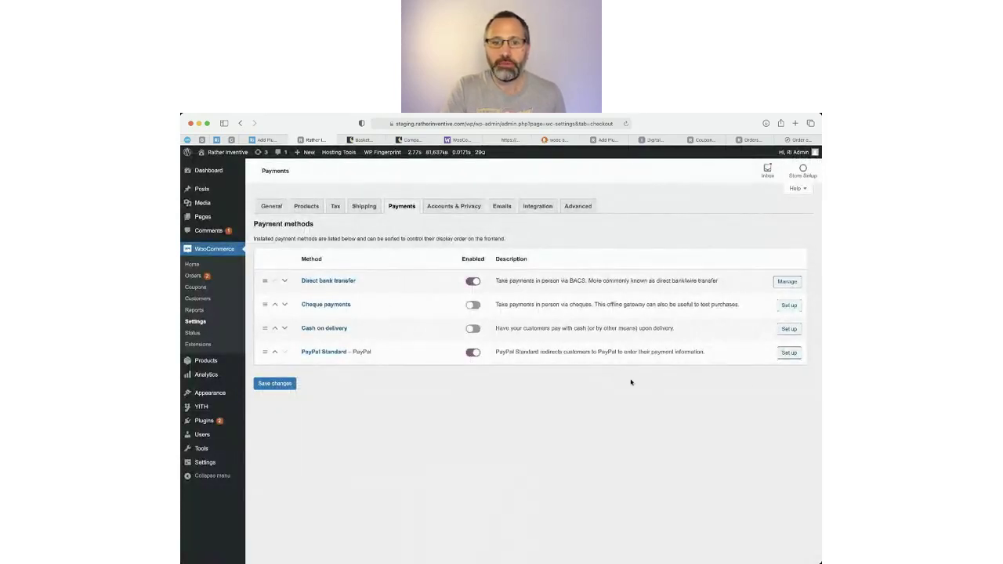
{"action": "left_click", "coordinate": [789, 352]}
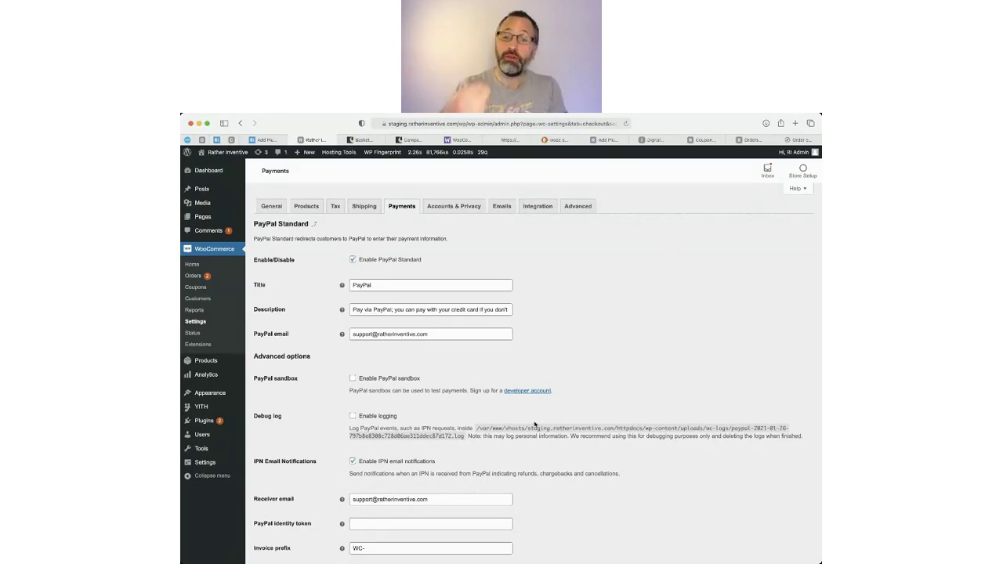
Review PayPal Standard's receiver email and API credentials, then return to the payment methods.
{"action": "scroll", "coordinate": [494, 415], "scroll_direction": "down", "scroll_amount": 3}
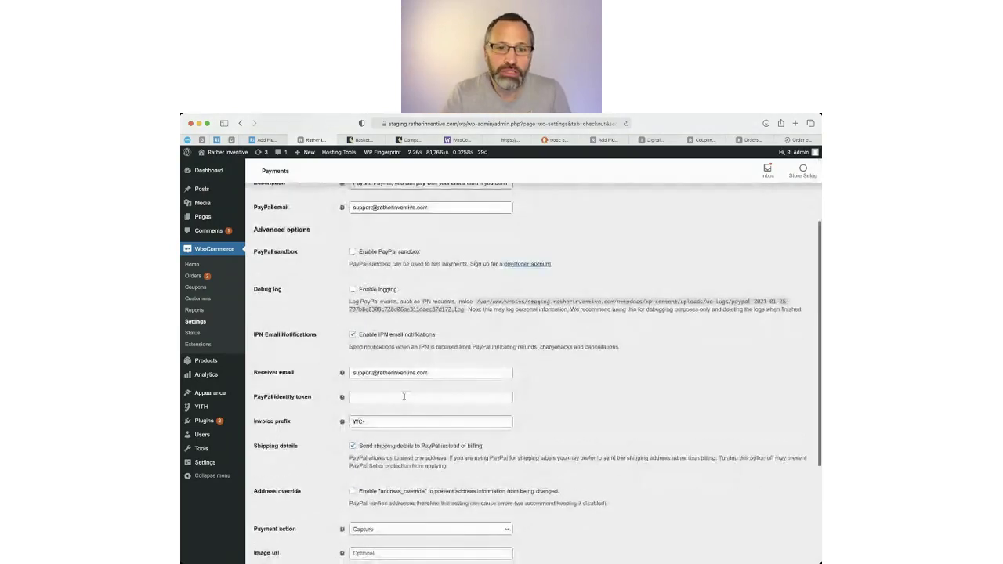
{"action": "left_click_drag", "start_coordinate": [444, 371], "coordinate": [361, 374]}
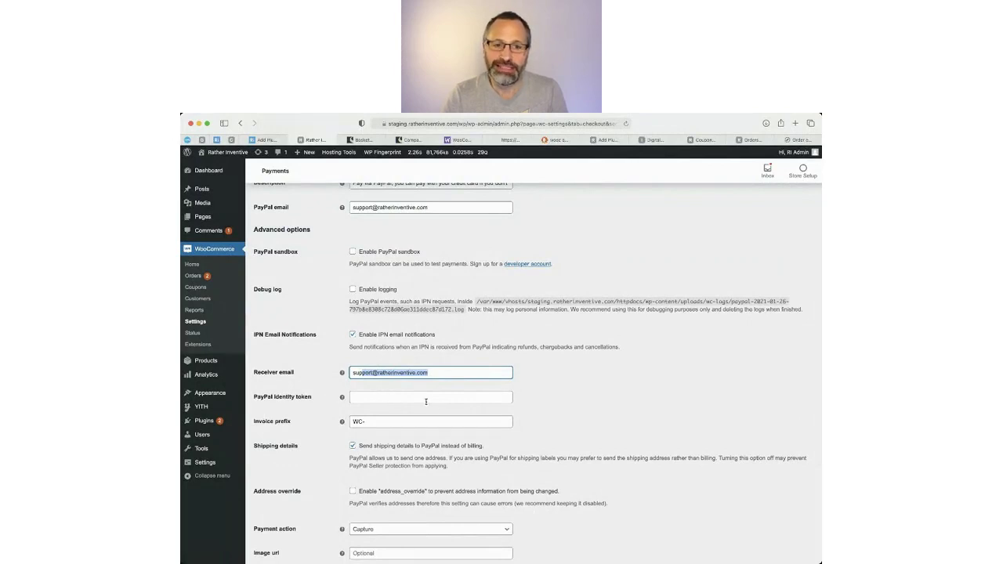
{"action": "scroll", "coordinate": [635, 426], "scroll_direction": "down", "scroll_amount": 2}
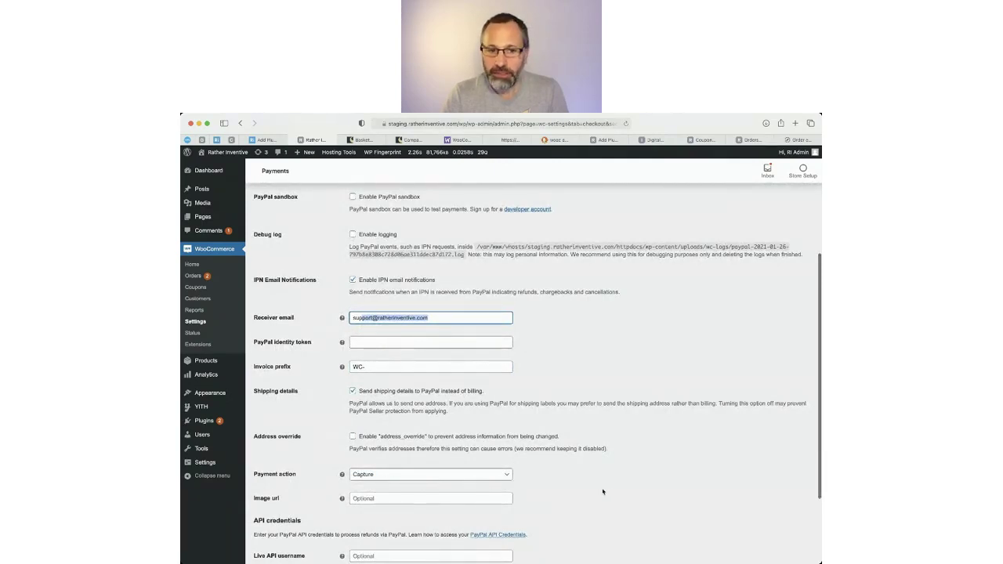
{"action": "scroll", "coordinate": [600, 490], "scroll_direction": "down", "scroll_amount": 4}
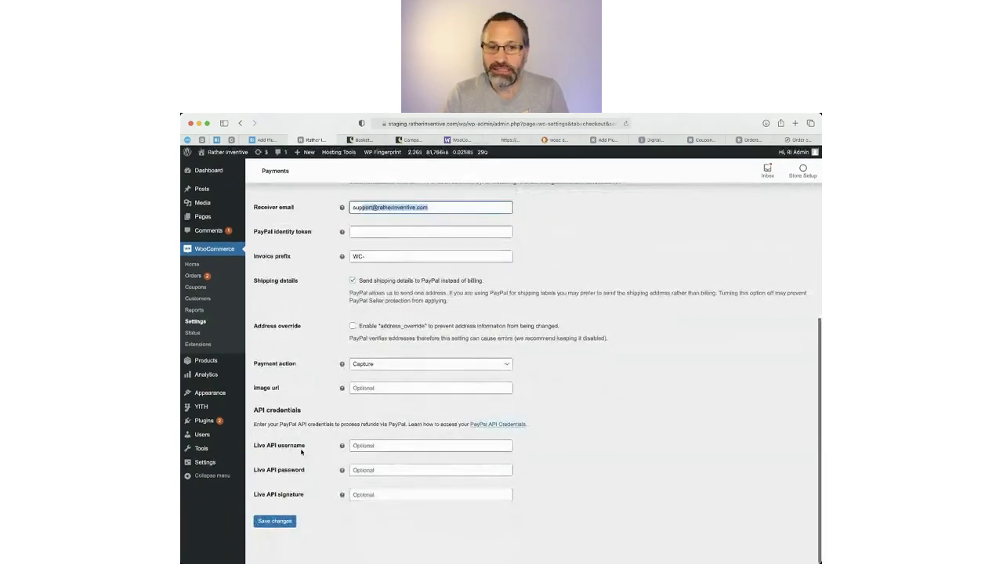
{"action": "triple_click", "coordinate": [299, 410]}
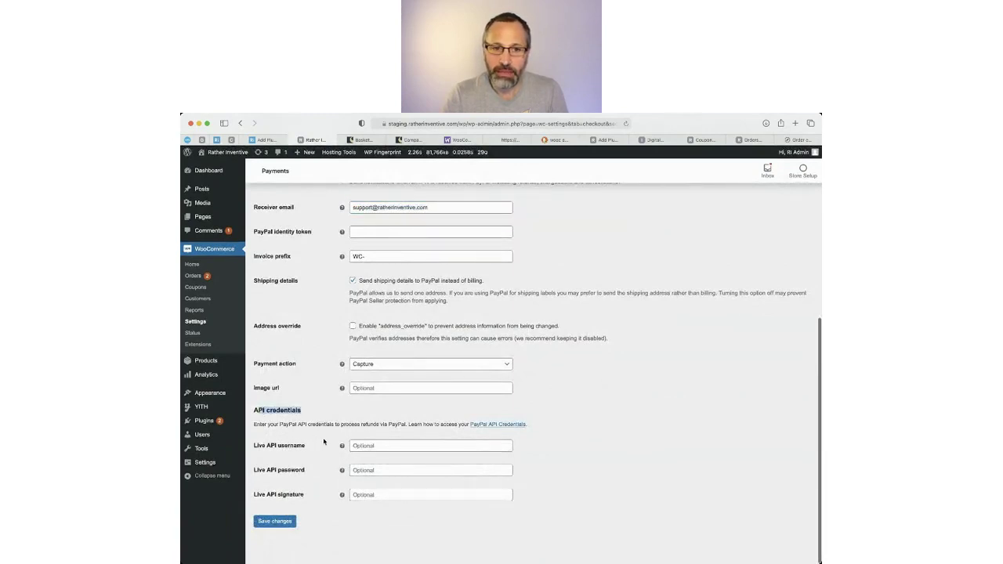
{"action": "scroll", "coordinate": [664, 459], "scroll_direction": "up", "scroll_amount": 5}
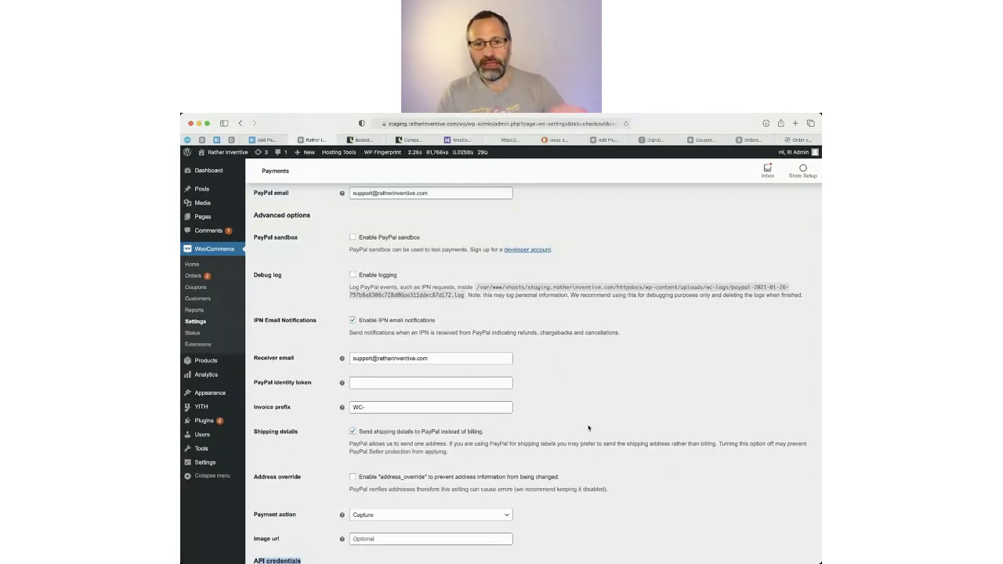
{"action": "scroll", "coordinate": [566, 403], "scroll_direction": "down", "scroll_amount": 5}
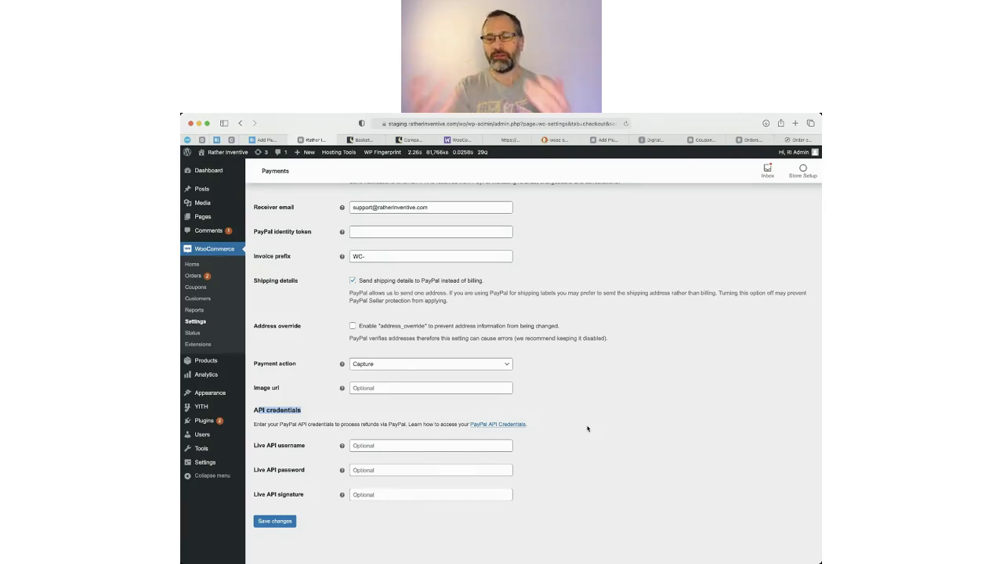
{"action": "scroll", "coordinate": [588, 429], "scroll_direction": "up", "scroll_amount": 5}
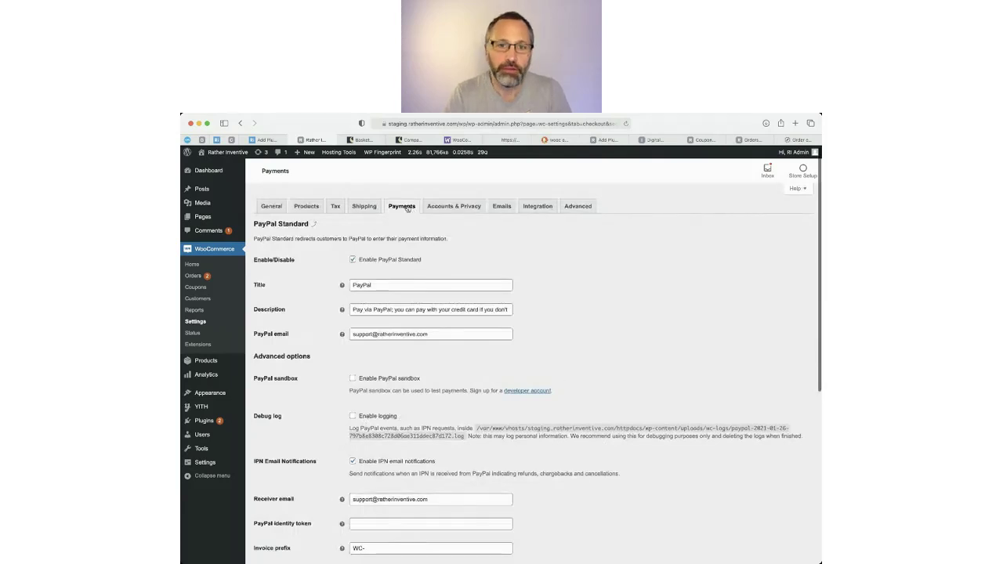
{"action": "left_click", "coordinate": [407, 208]}
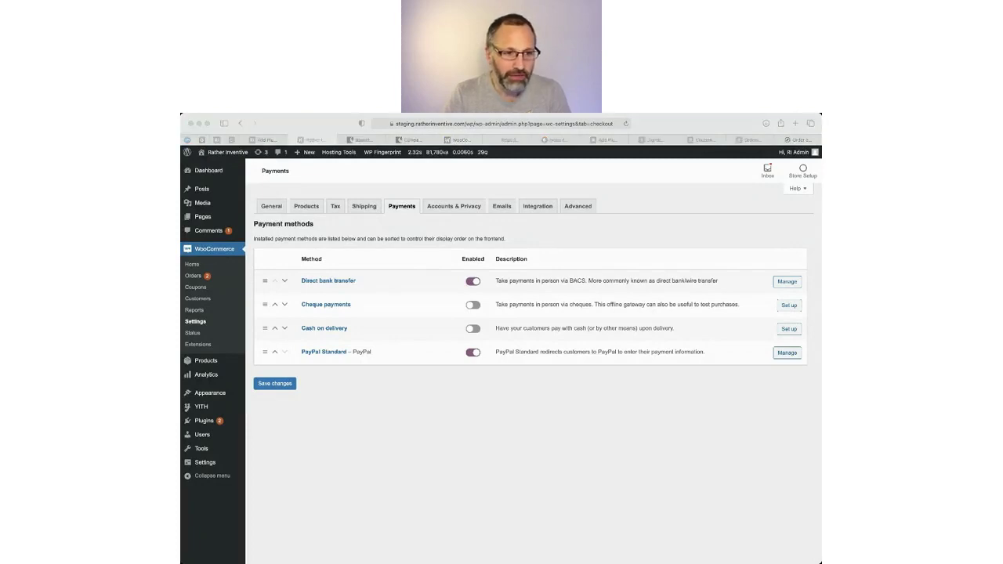
Browse the 66 WooCommerce.com payment extensions, then bring up the Stripe plugin search results.
{"action": "left_click", "coordinate": [458, 139]}
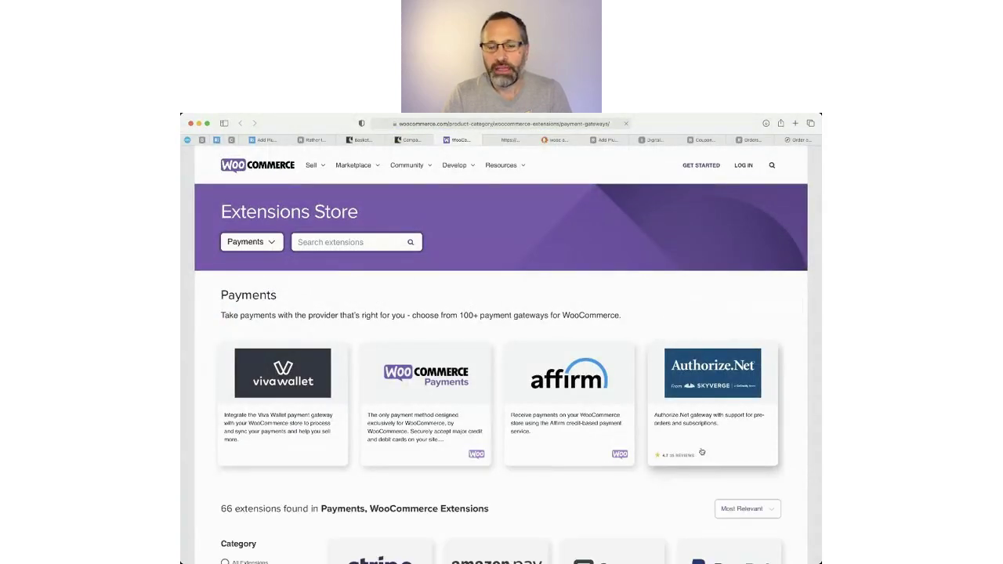
{"action": "scroll", "coordinate": [701, 453], "scroll_direction": "down", "scroll_amount": 5}
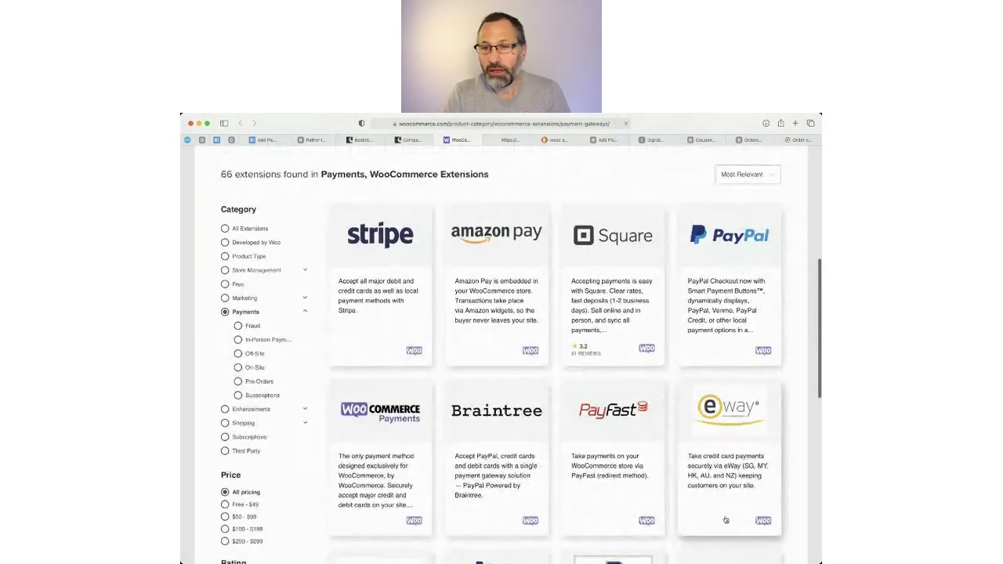
{"action": "scroll", "coordinate": [726, 519], "scroll_direction": "down", "scroll_amount": 1}
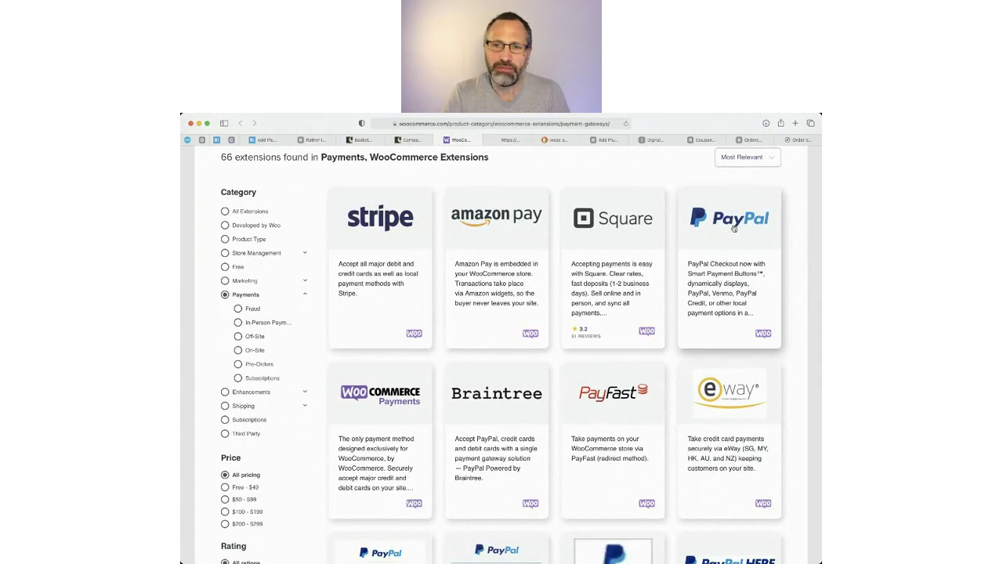
{"action": "scroll", "coordinate": [735, 228], "scroll_direction": "down", "scroll_amount": 5}
{"action": "scroll", "coordinate": [666, 372], "scroll_direction": "up", "scroll_amount": 3}
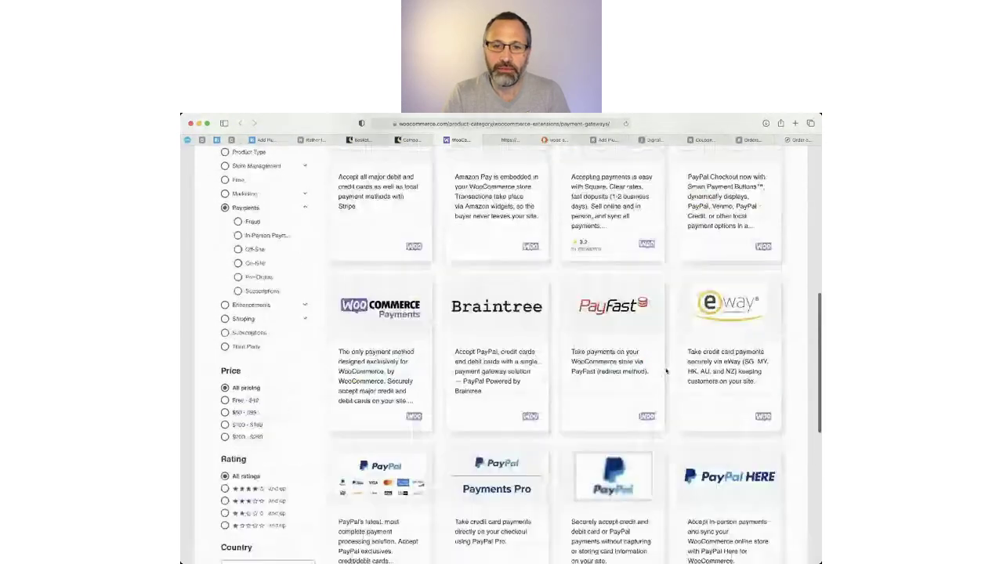
{"action": "scroll", "coordinate": [666, 372], "scroll_direction": "up", "scroll_amount": 5}
{"action": "scroll", "coordinate": [593, 418], "scroll_direction": "down", "scroll_amount": 4}
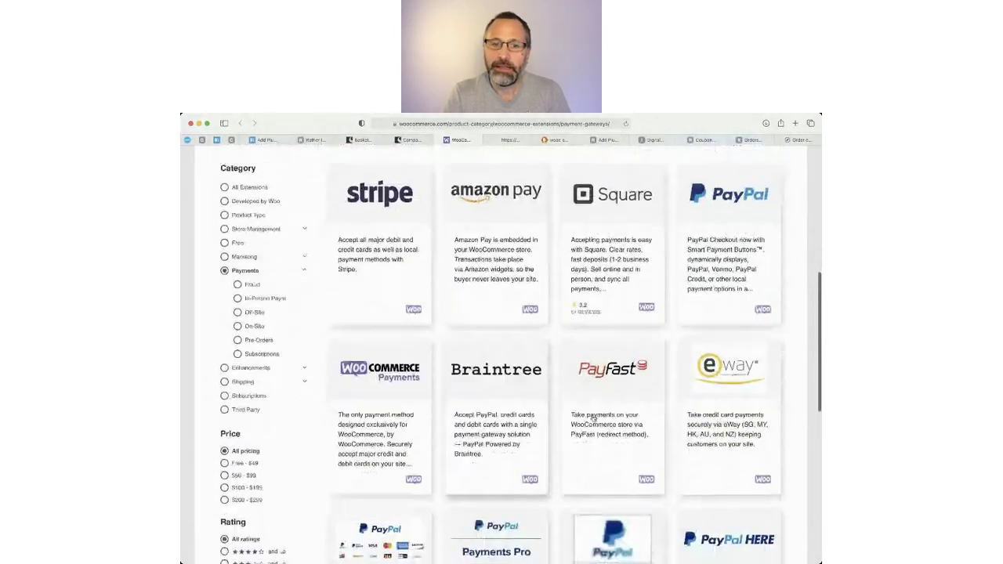
{"action": "scroll", "coordinate": [594, 418], "scroll_direction": "down", "scroll_amount": 7}
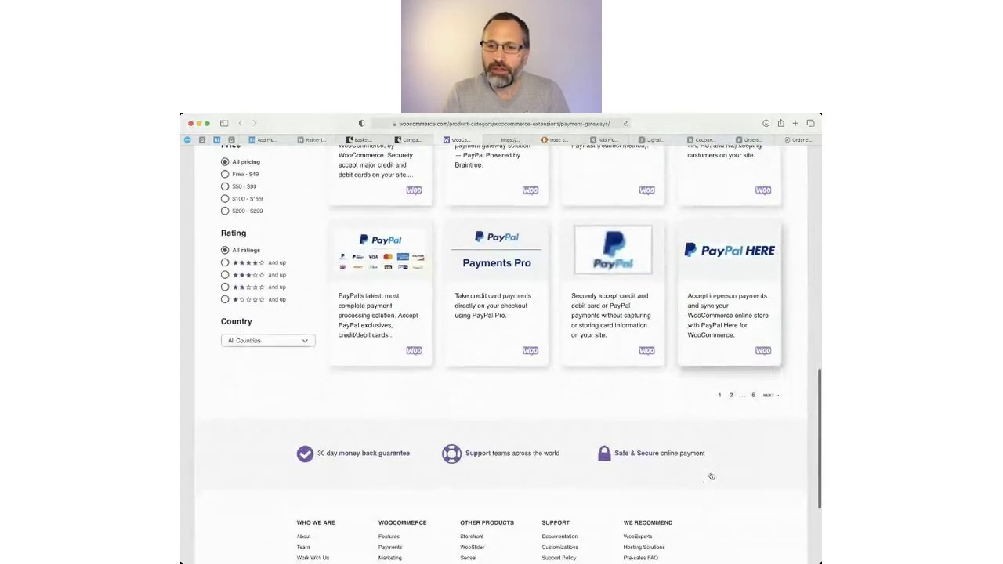
{"action": "scroll", "coordinate": [663, 341], "scroll_direction": "up", "scroll_amount": 8}
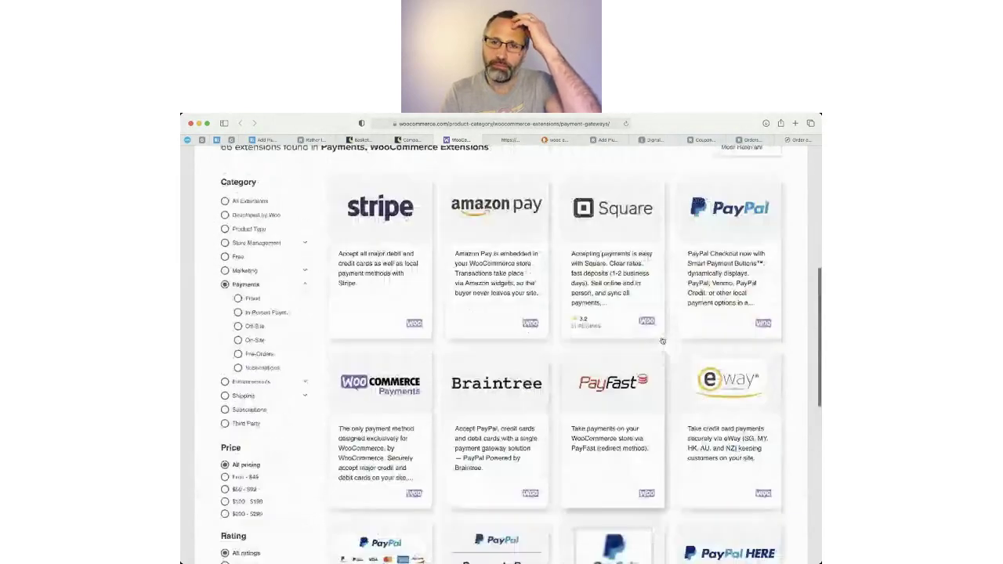
{"action": "scroll", "coordinate": [663, 341], "scroll_direction": "up", "scroll_amount": 2}
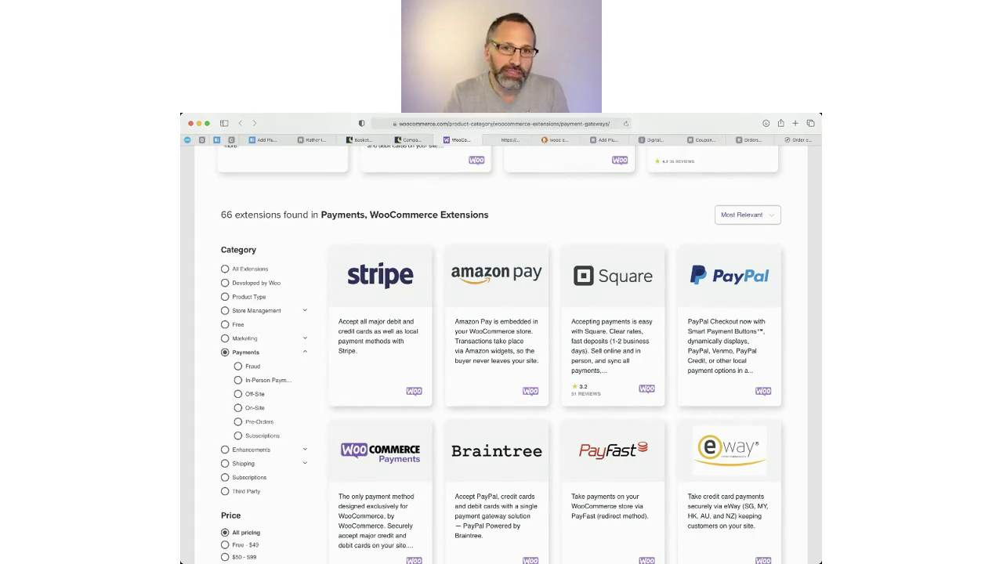
{"action": "left_click", "coordinate": [605, 140]}
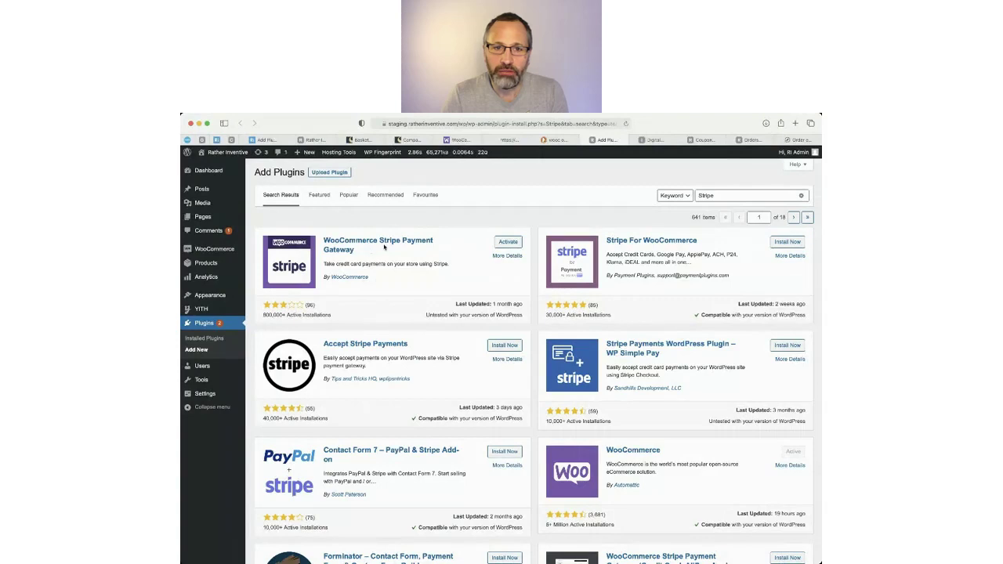
Activate WooCommerce Stripe Payment Gateway and view the new Stripe methods under Payments.
{"action": "left_click", "coordinate": [510, 243]}
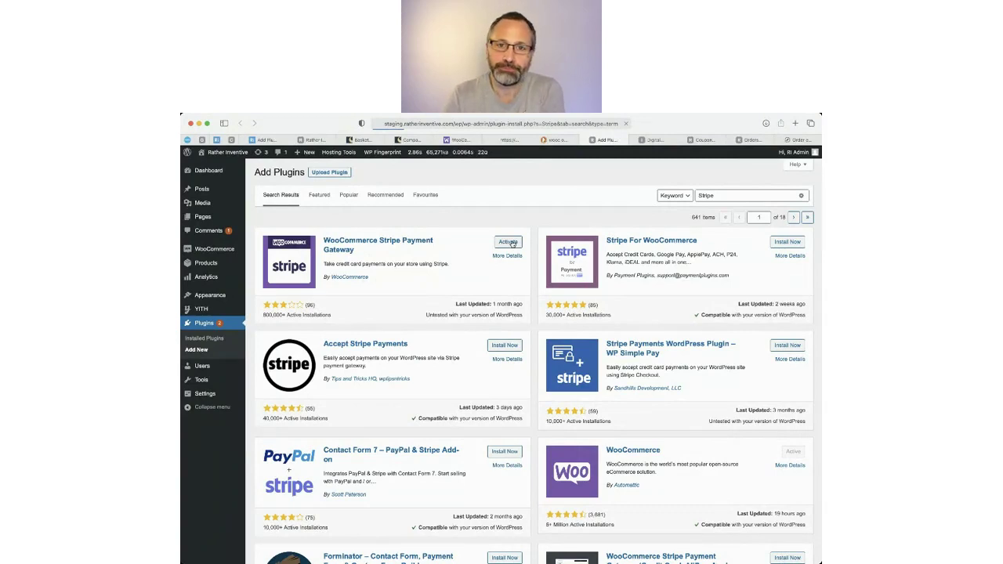
{"action": "left_click", "coordinate": [509, 243]}
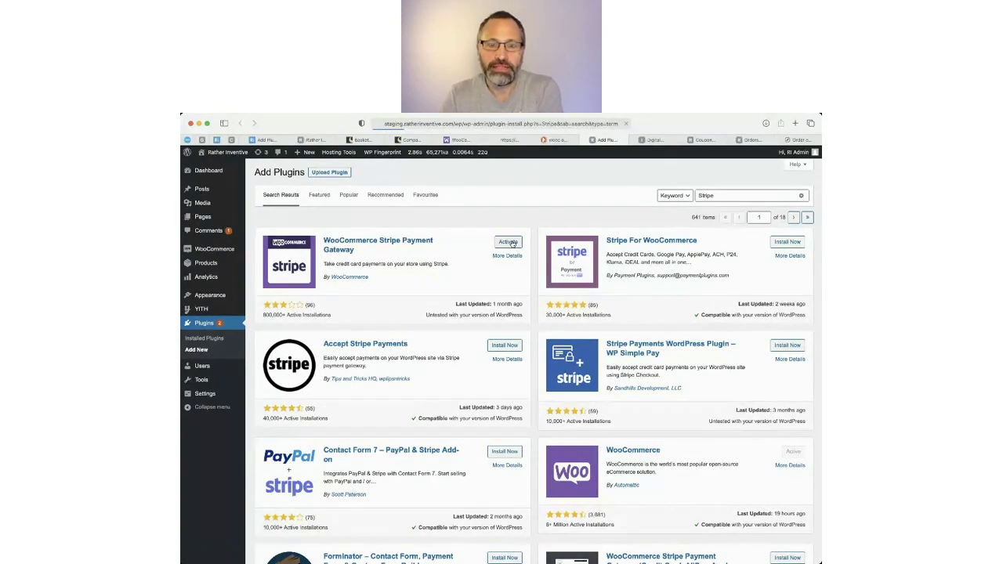
{"action": "left_click", "coordinate": [311, 141]}
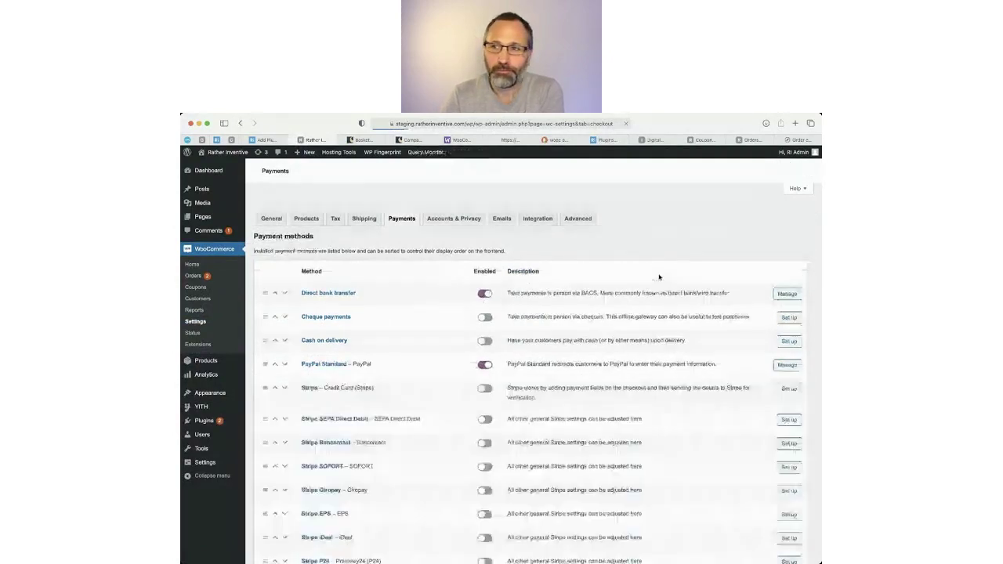
Turn on Stripe – Credit Card payments and open its Stripe settings page.
{"action": "scroll", "coordinate": [423, 435], "scroll_direction": "down", "scroll_amount": 2}
{"action": "scroll", "coordinate": [424, 434], "scroll_direction": "down", "scroll_amount": 1}
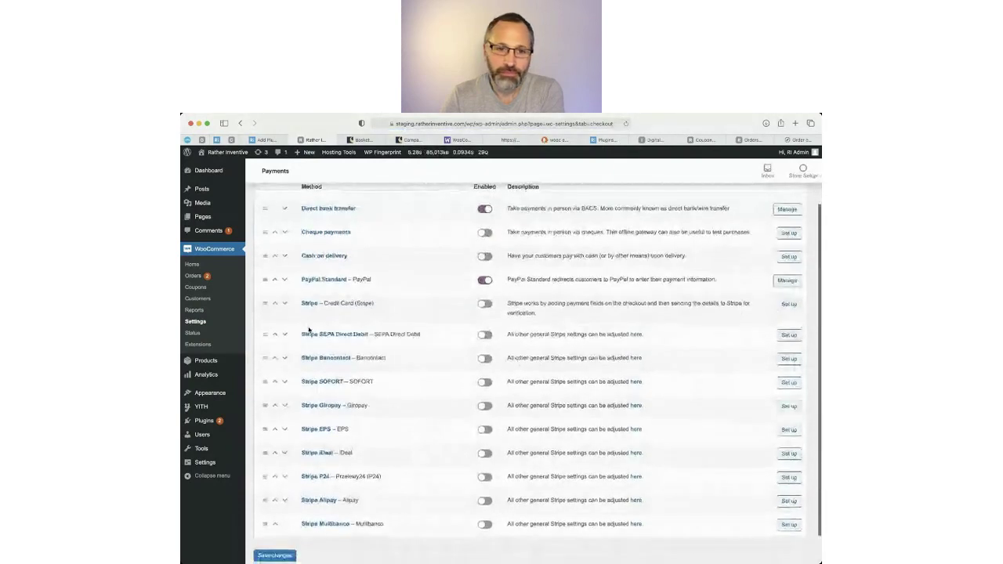
{"action": "scroll", "coordinate": [442, 530], "scroll_direction": "up", "scroll_amount": 2}
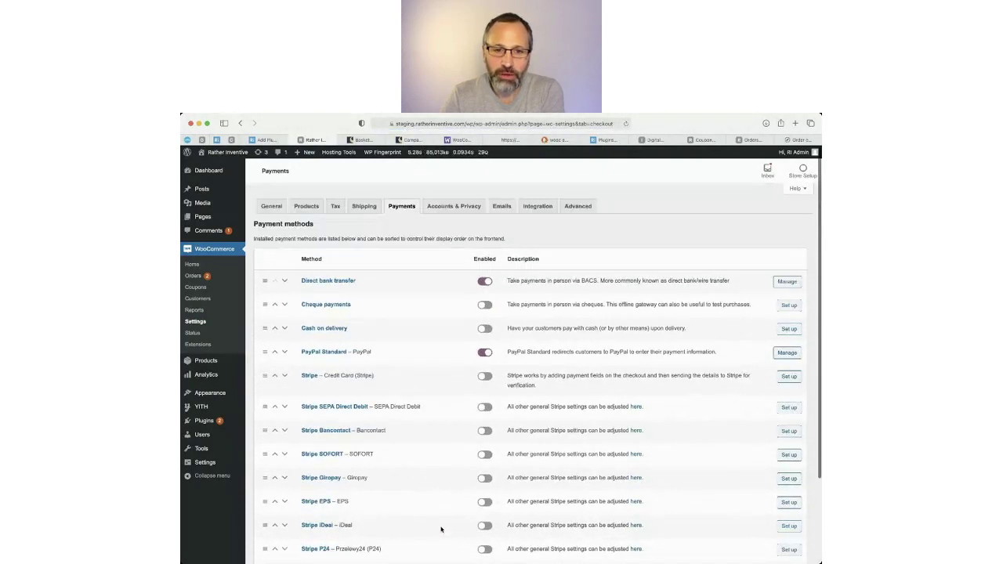
{"action": "left_click", "coordinate": [479, 377]}
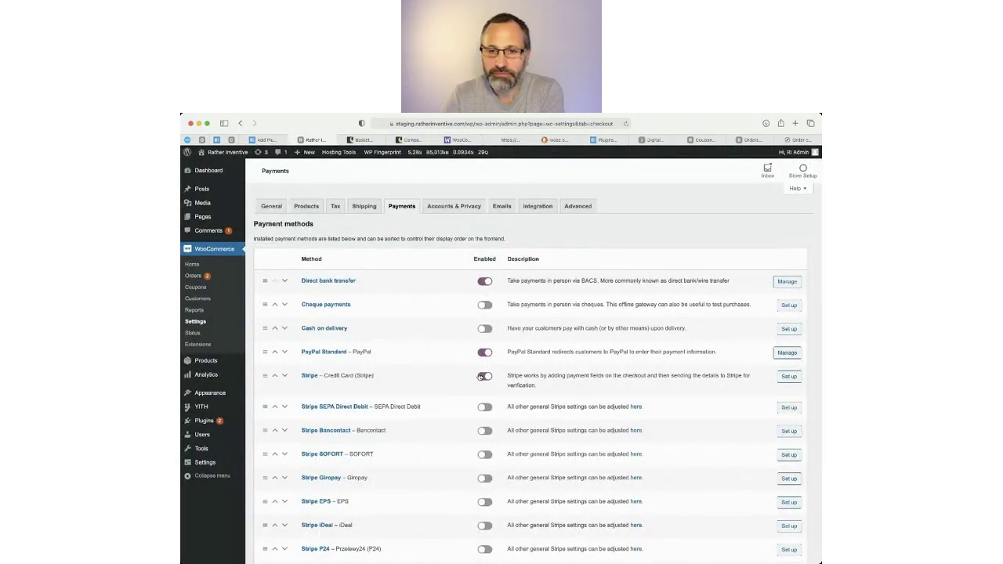
{"action": "left_click", "coordinate": [792, 379]}
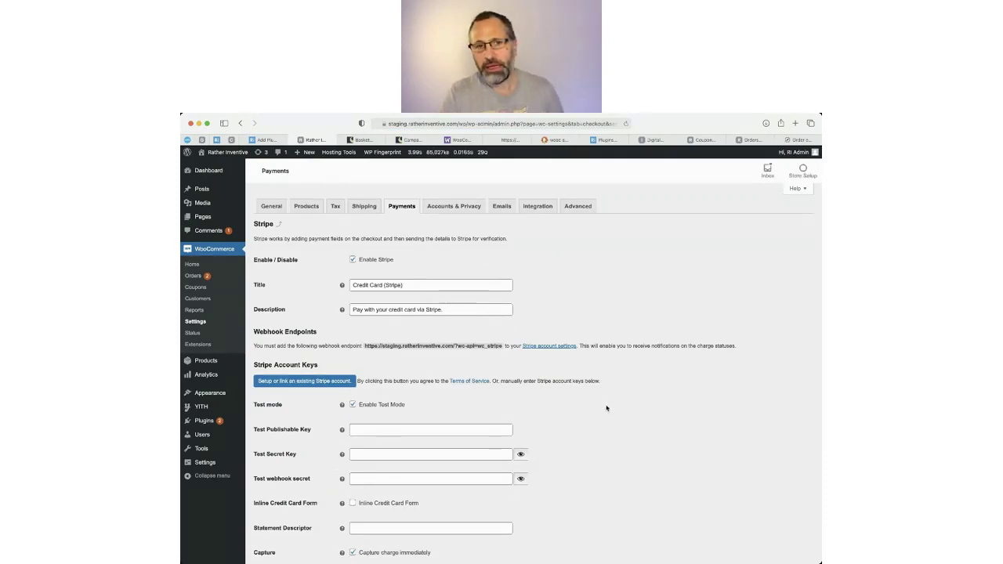
Untick Enable Test Mode so Stripe asks for live publishable and secret keys.
{"action": "scroll", "coordinate": [613, 410], "scroll_direction": "down", "scroll_amount": 1}
{"action": "scroll", "coordinate": [616, 413], "scroll_direction": "down", "scroll_amount": 4}
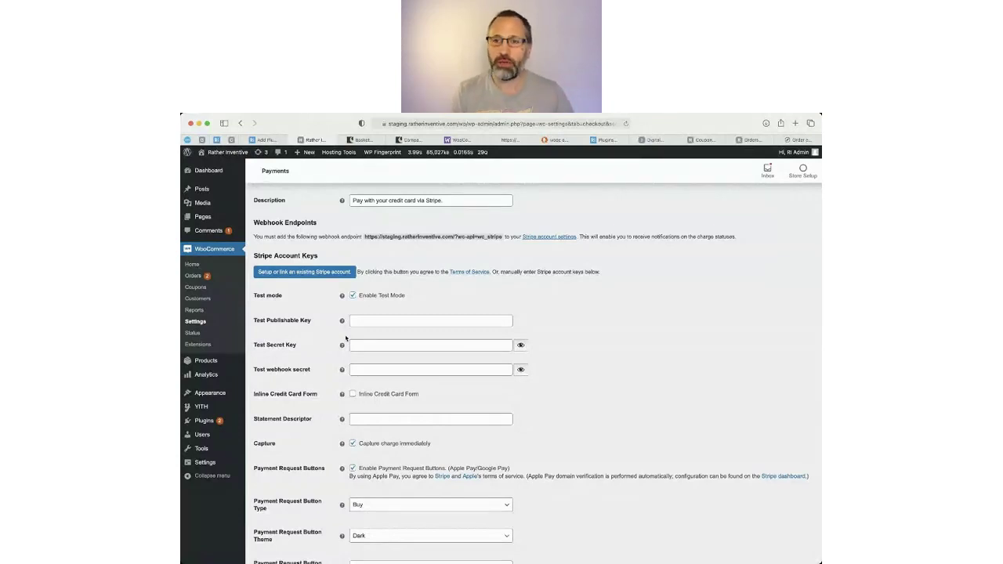
{"action": "left_click", "coordinate": [352, 296]}
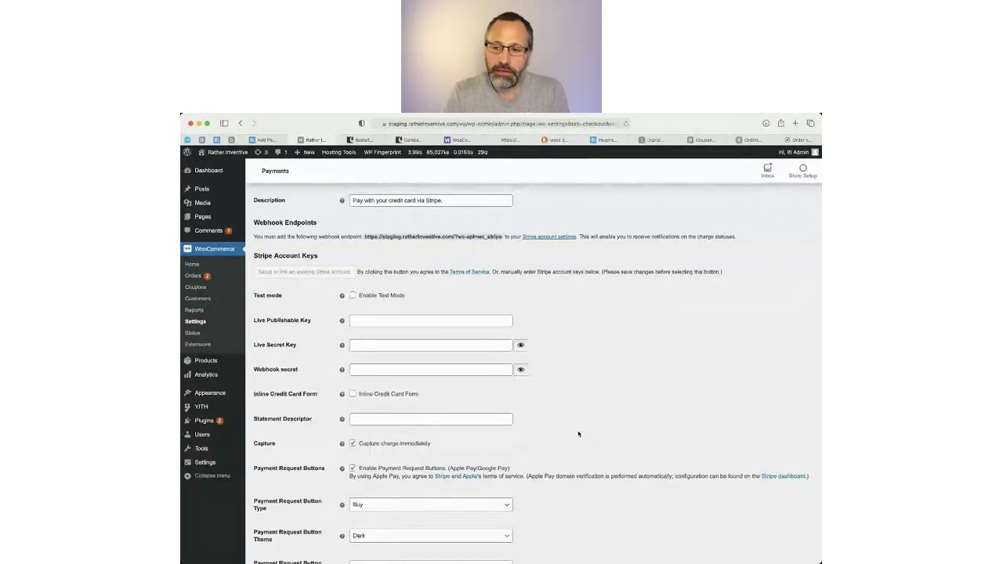
{"action": "scroll", "coordinate": [584, 435], "scroll_direction": "down", "scroll_amount": 3}
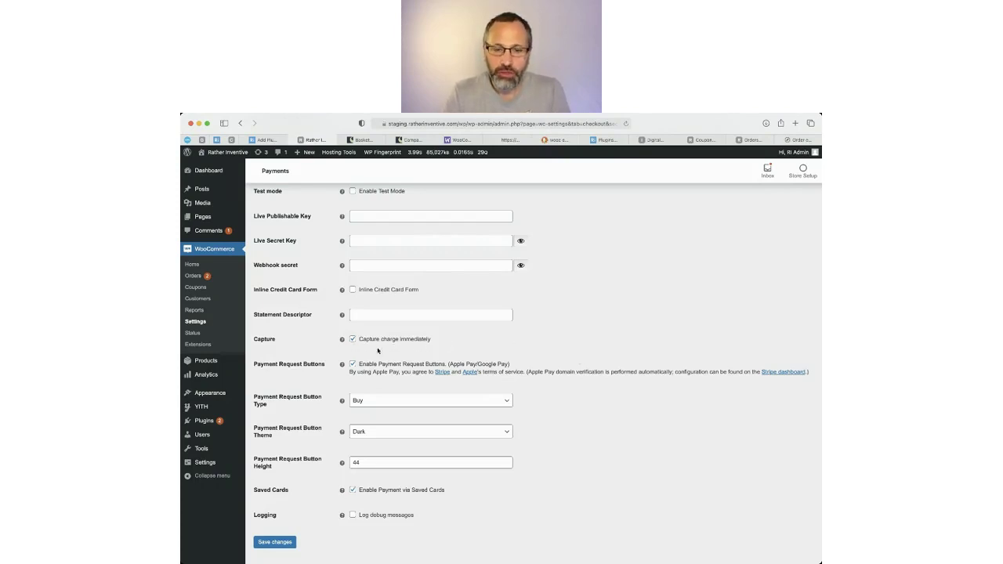
{"action": "scroll", "coordinate": [378, 351], "scroll_direction": "up", "scroll_amount": 5}
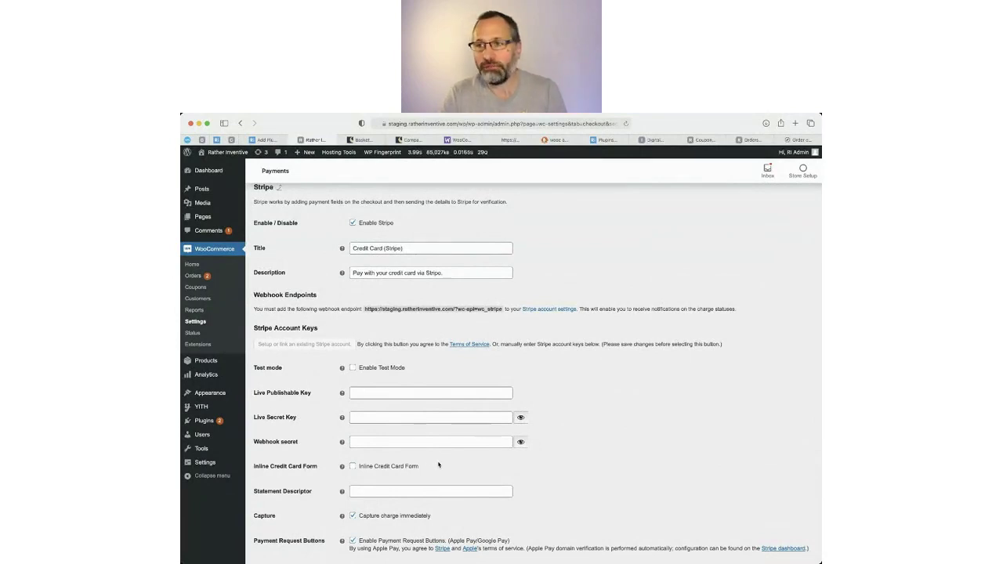
{"action": "scroll", "coordinate": [439, 464], "scroll_direction": "up", "scroll_amount": 2}
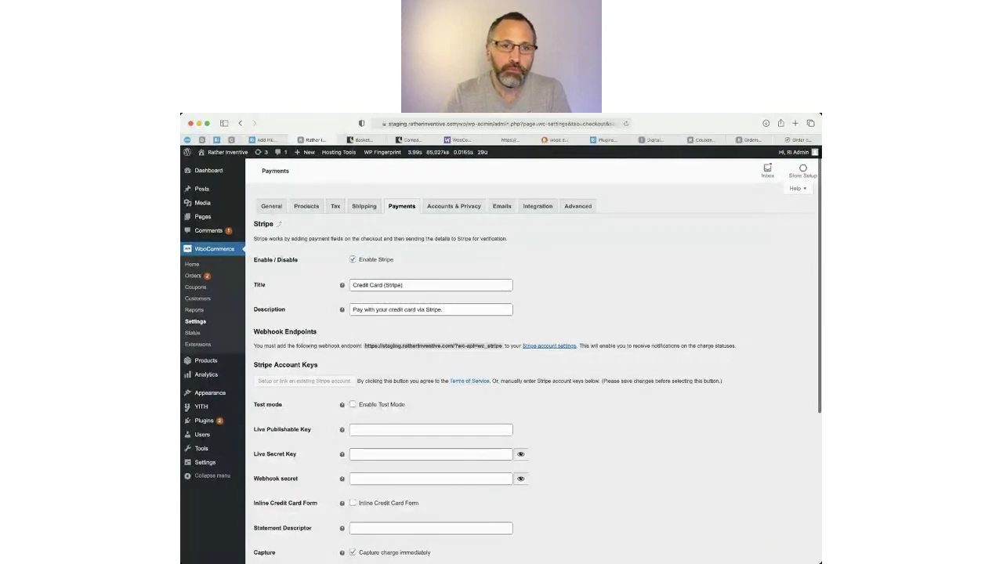
{"action": "key", "text": "super+Tab"}
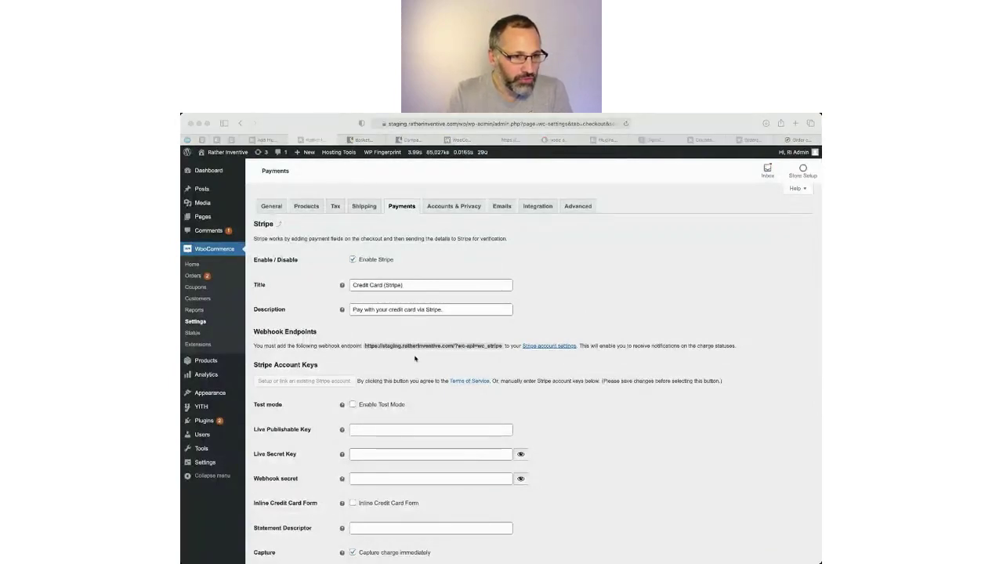
Review the guest checkout, account creation and privacy policy options in Accounts & Privacy.
{"action": "left_click", "coordinate": [454, 210]}
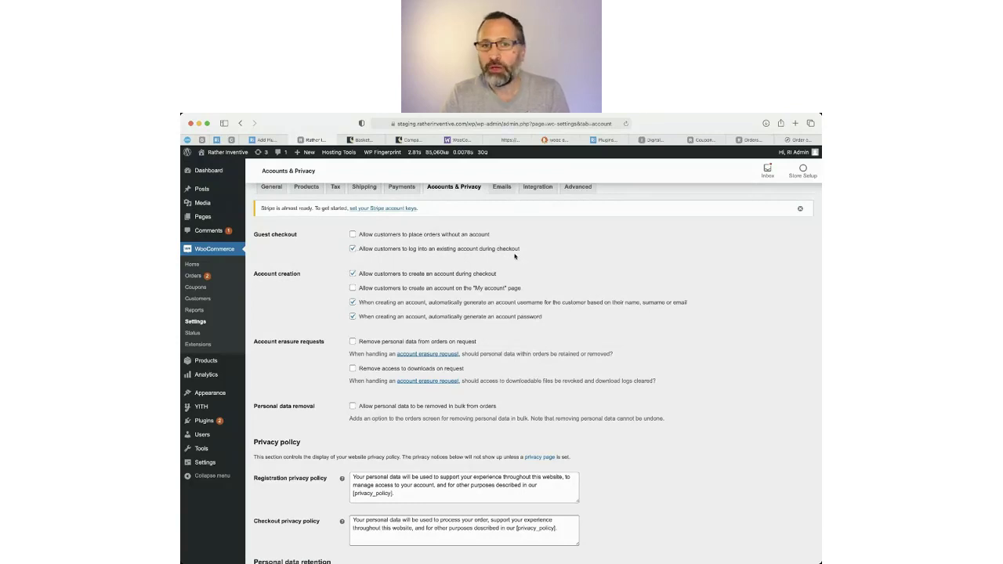
{"action": "scroll", "coordinate": [613, 285], "scroll_direction": "down", "scroll_amount": 1}
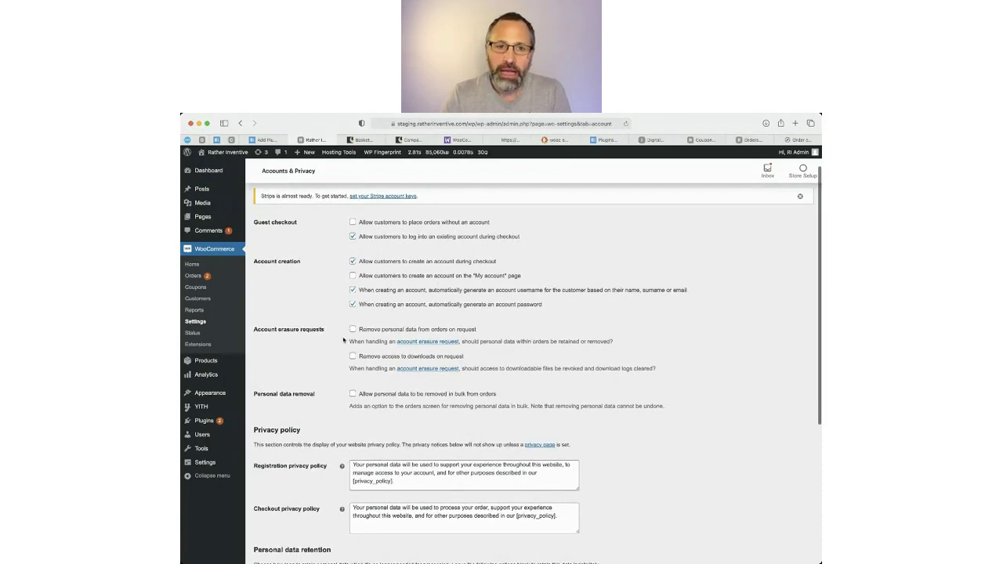
{"action": "scroll", "coordinate": [343, 349], "scroll_direction": "down", "scroll_amount": 2}
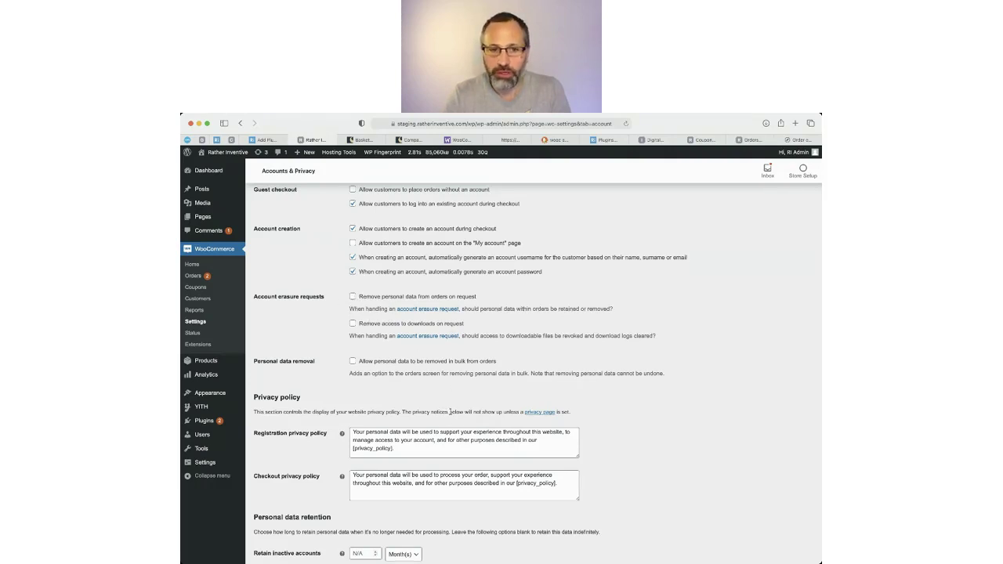
{"action": "scroll", "coordinate": [463, 410], "scroll_direction": "up", "scroll_amount": 2}
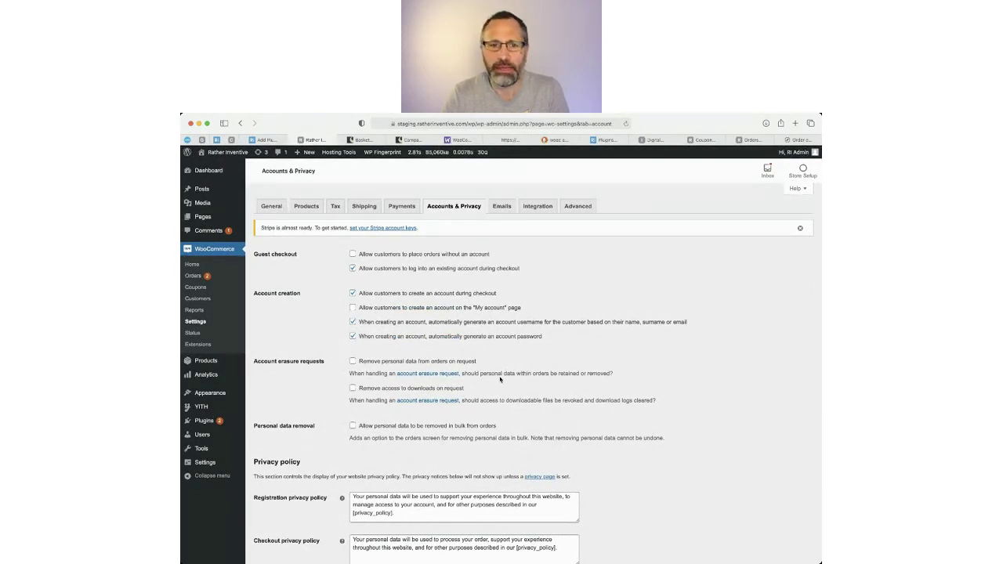
{"action": "left_click", "coordinate": [506, 208]}
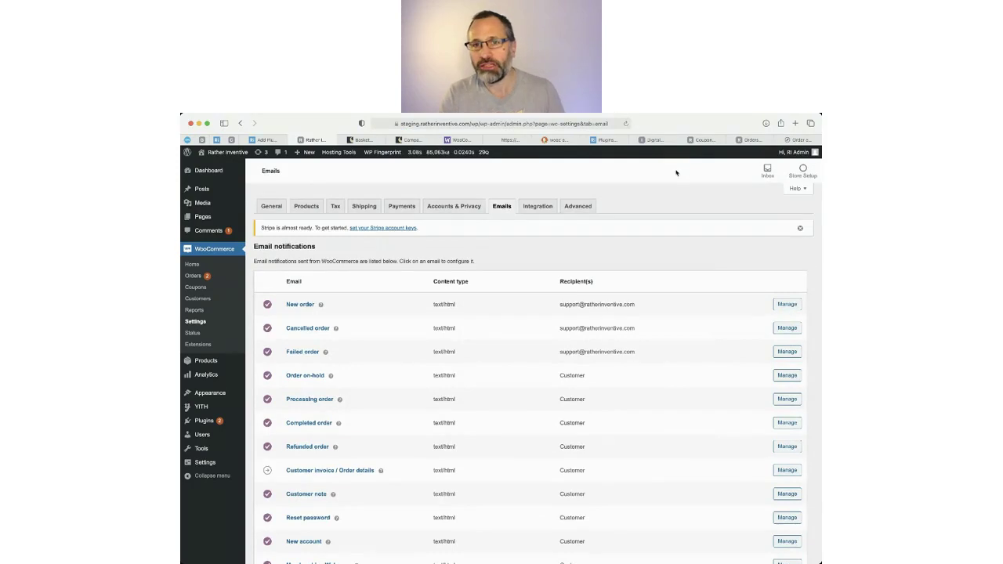
Compare the Emails settings with the sample order confirmation email in another tab.
{"action": "left_click", "coordinate": [802, 141]}
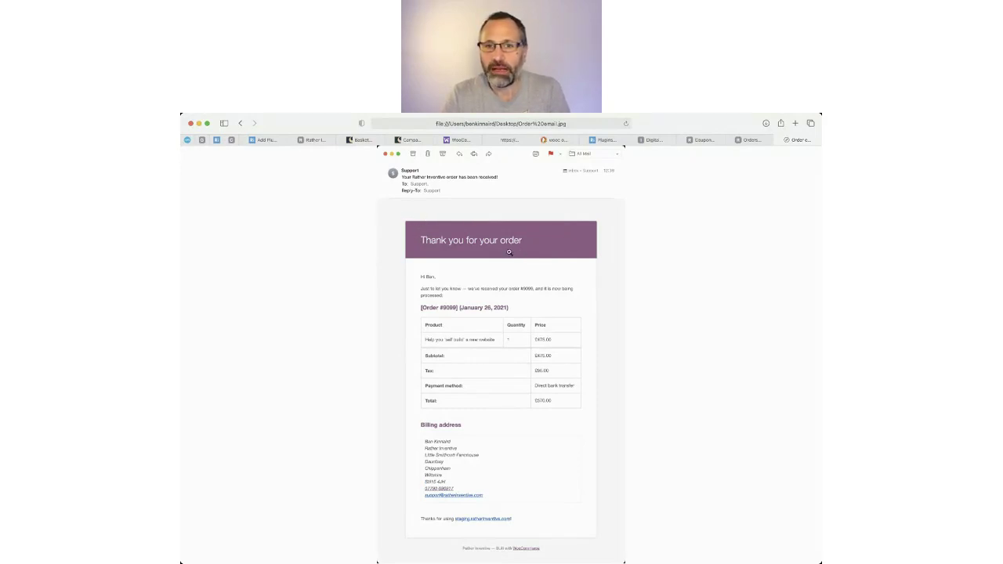
{"action": "left_click", "coordinate": [317, 140]}
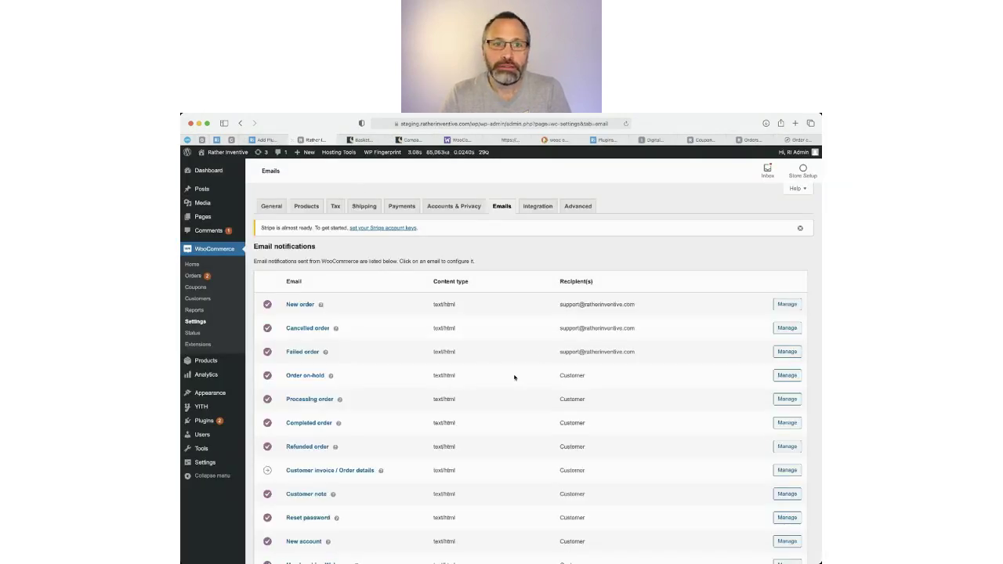
{"action": "scroll", "coordinate": [533, 369], "scroll_direction": "down", "scroll_amount": 10}
{"action": "scroll", "coordinate": [540, 373], "scroll_direction": "down", "scroll_amount": 5}
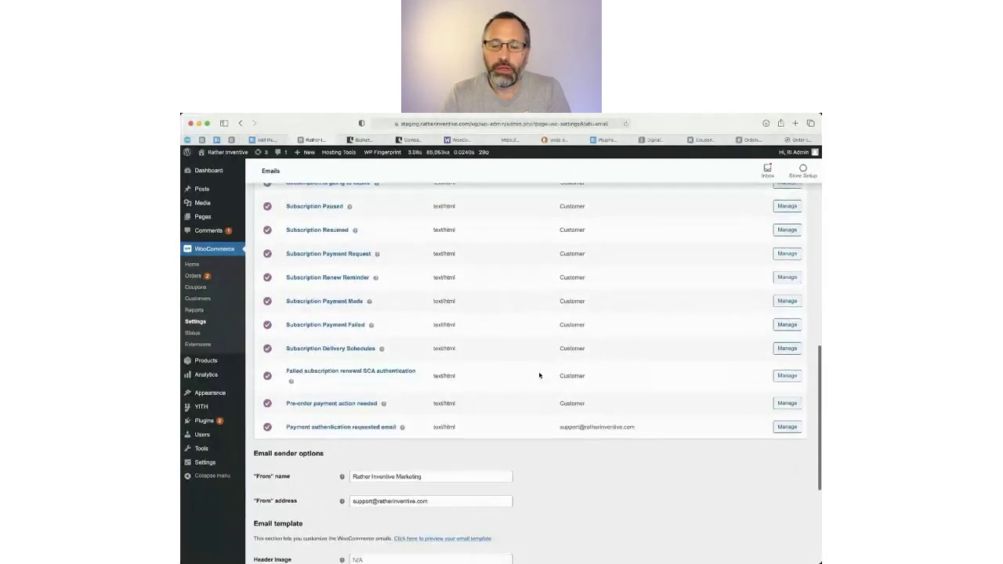
{"action": "scroll", "coordinate": [541, 371], "scroll_direction": "down", "scroll_amount": 1}
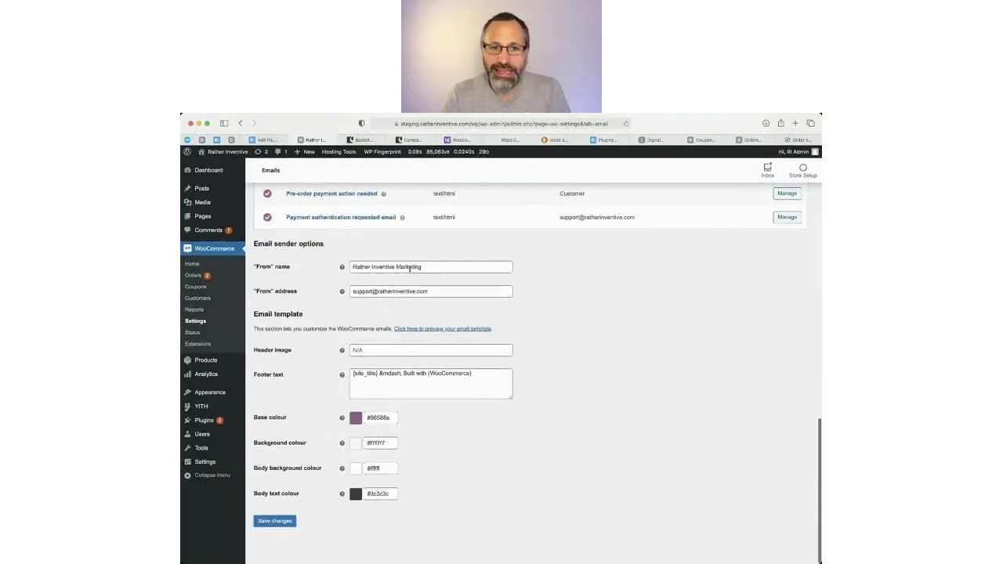
Inspect the From address, Header image field and footer text of the email template.
{"action": "left_click_drag", "start_coordinate": [435, 292], "coordinate": [345, 291]}
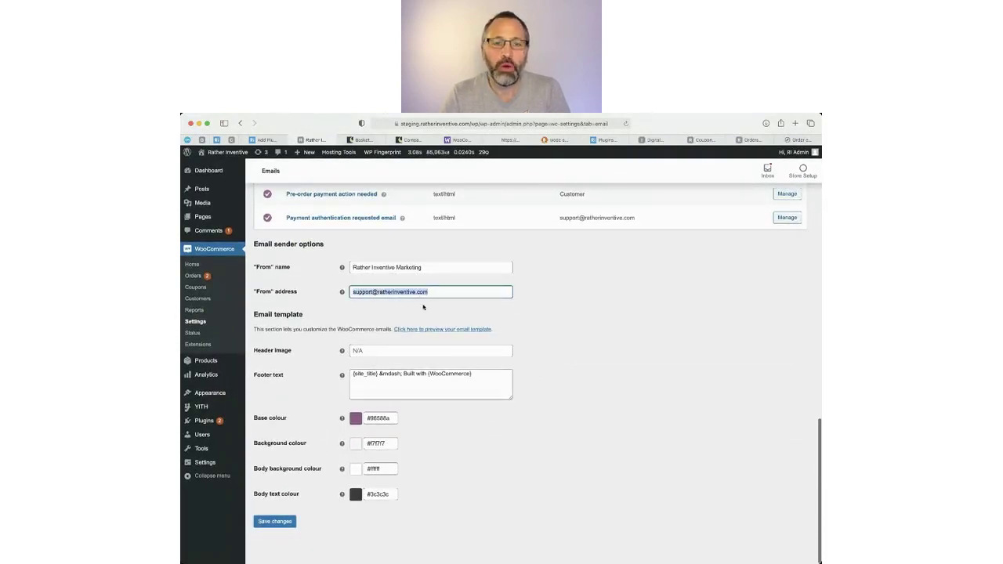
{"action": "left_click", "coordinate": [381, 350]}
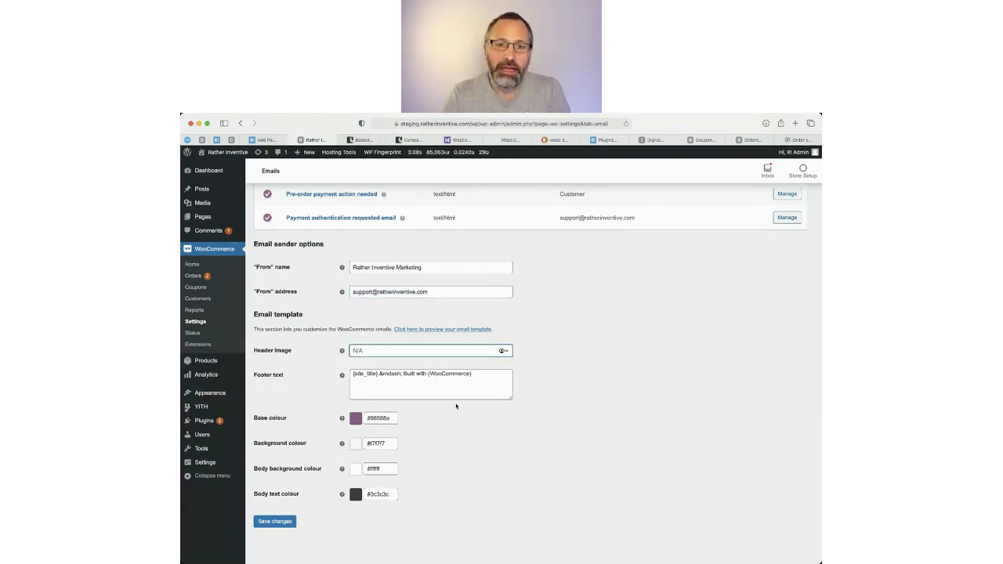
{"action": "left_click_drag", "start_coordinate": [494, 385], "coordinate": [443, 376]}
{"action": "left_click", "coordinate": [491, 443]}
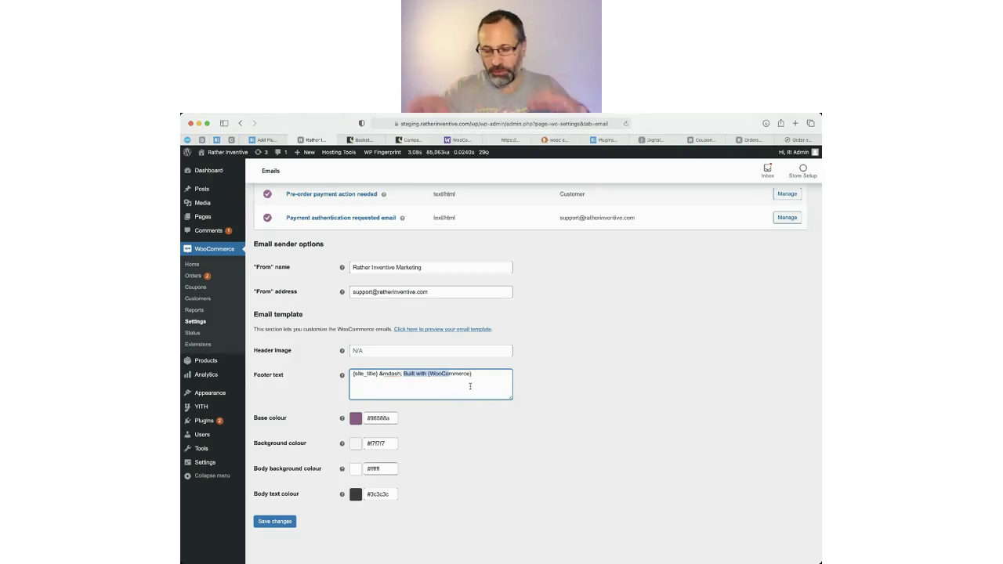
{"action": "left_click", "coordinate": [418, 439]}
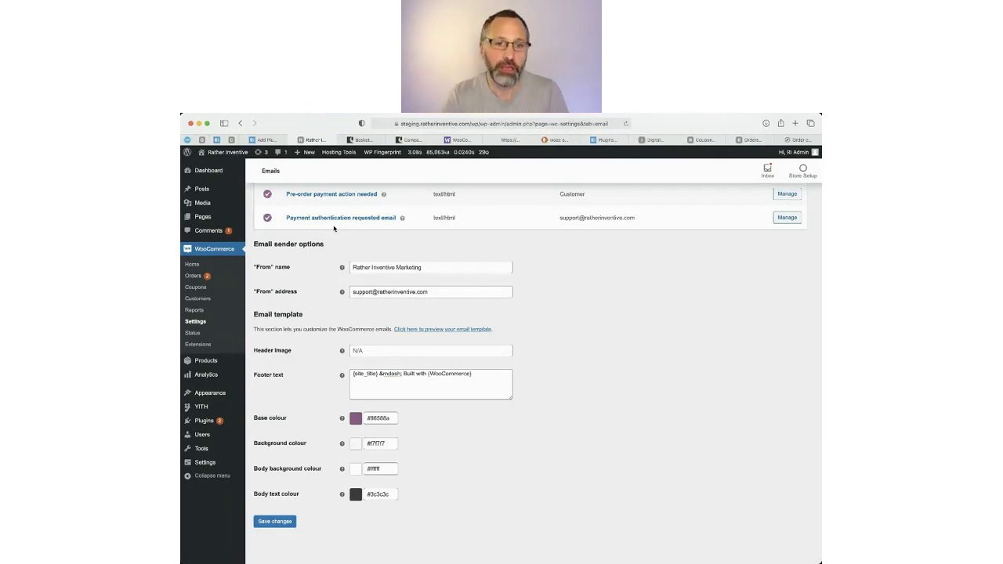
Copy the File URL of the Ri logo image from the Media Library.
{"action": "left_click", "coordinate": [200, 206], "text": "super"}
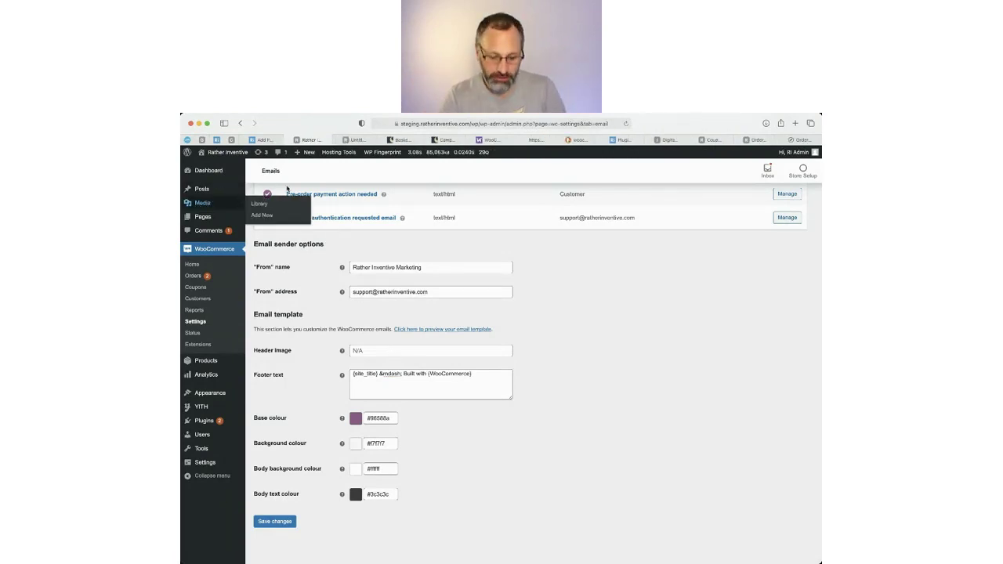
{"action": "left_click", "coordinate": [359, 140]}
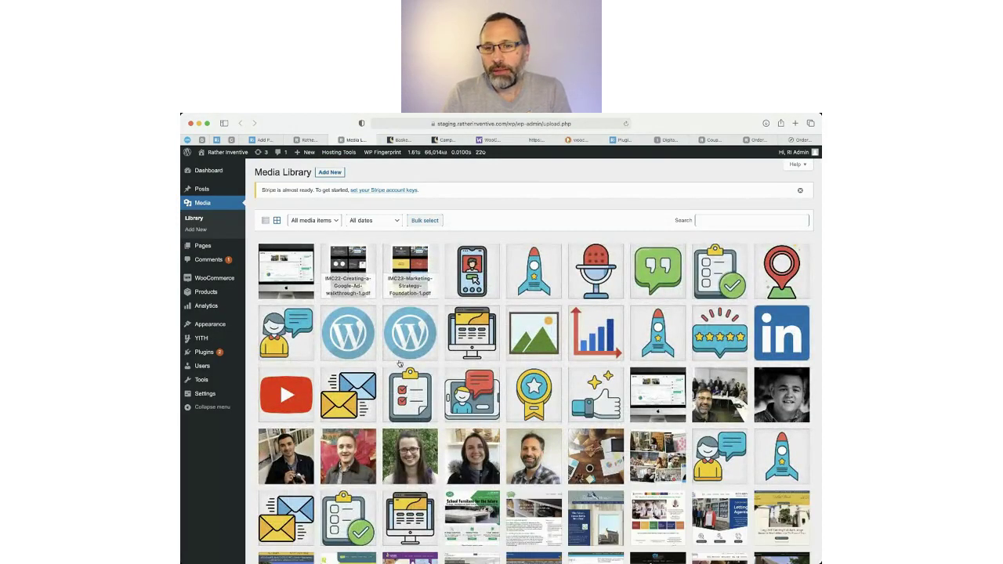
{"action": "scroll", "coordinate": [567, 519], "scroll_direction": "down", "scroll_amount": 5}
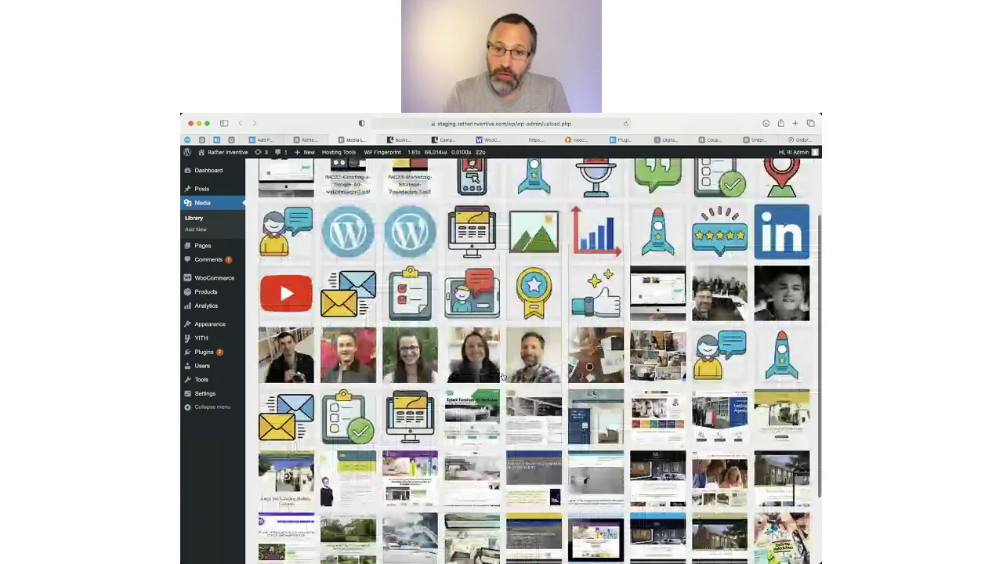
{"action": "left_click", "coordinate": [549, 503]}
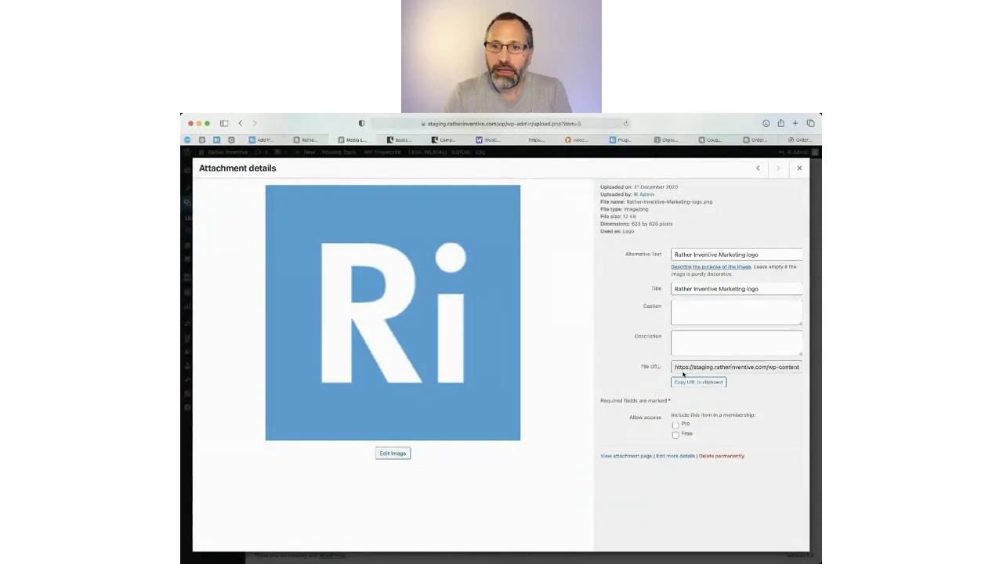
{"action": "left_click", "coordinate": [683, 369]}
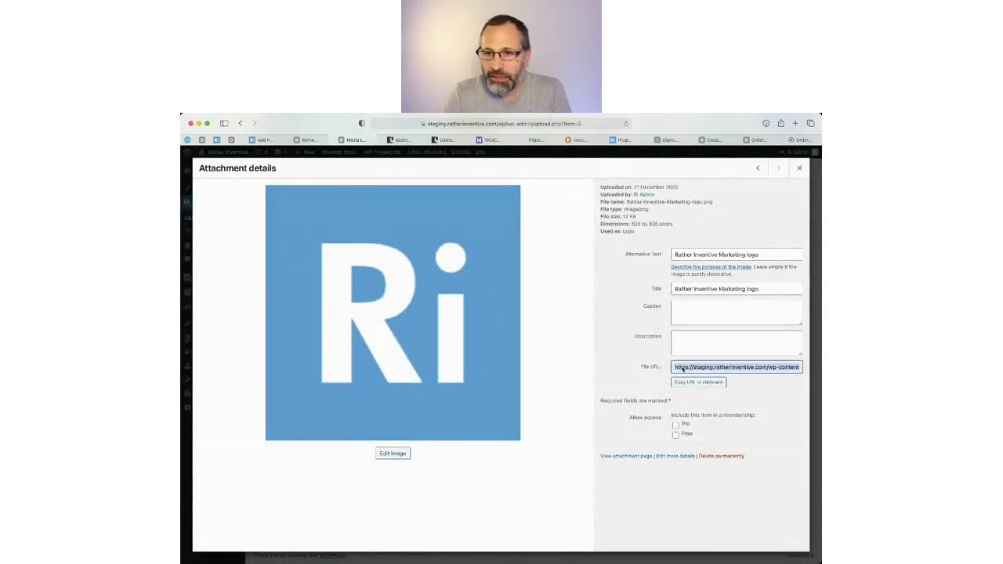
{"action": "triple_click", "coordinate": [683, 369]}
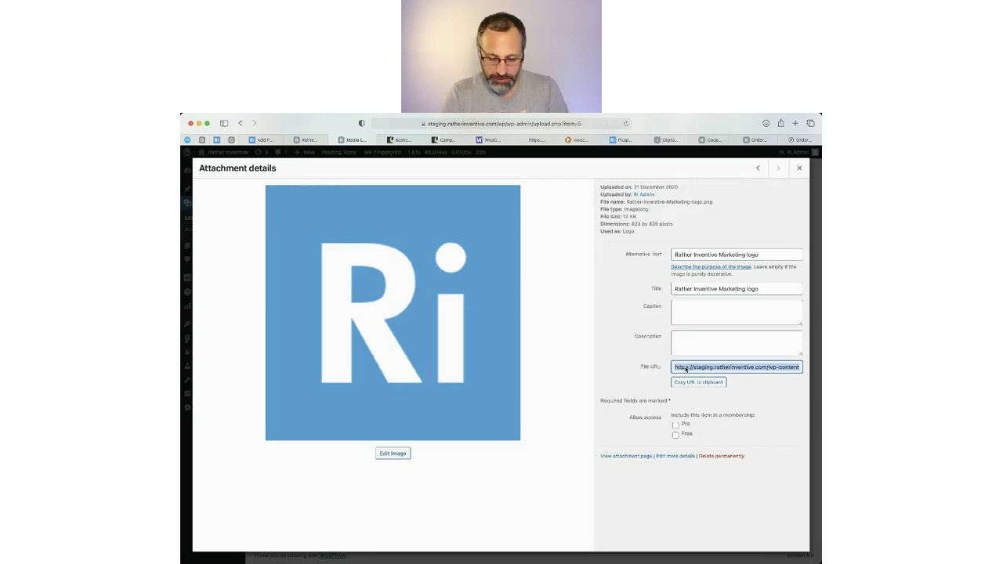
Paste the Rather-Inventive-Marketing-logo.png URL into Header image and preview the email template.
{"action": "left_click", "coordinate": [308, 139]}
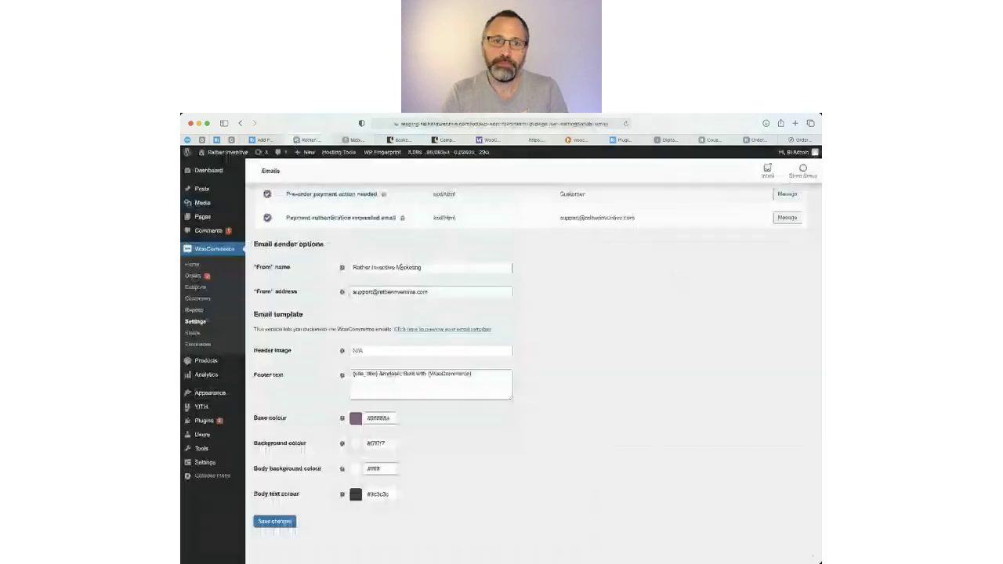
{"action": "left_click", "coordinate": [364, 351]}
{"action": "key", "text": "super+v"}
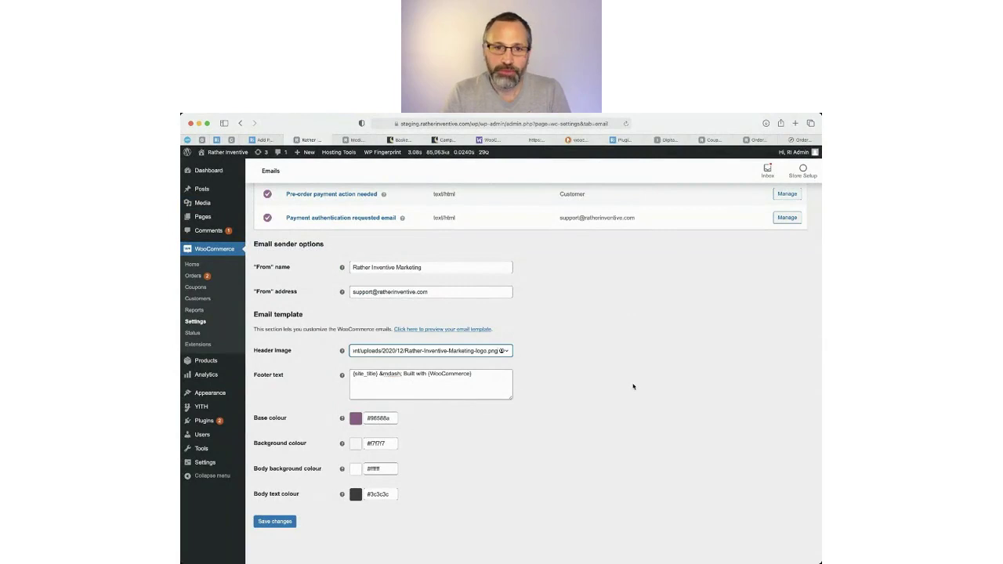
{"action": "left_click", "coordinate": [439, 330]}
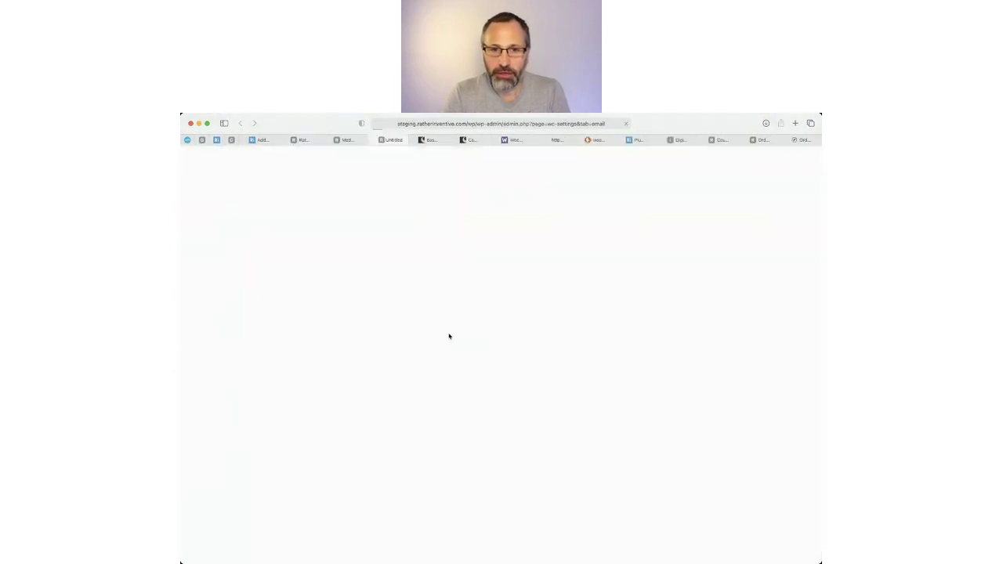
Preview the WooCommerce email template in a new tab, then close the preview.
{"action": "left_click", "coordinate": [366, 139]}
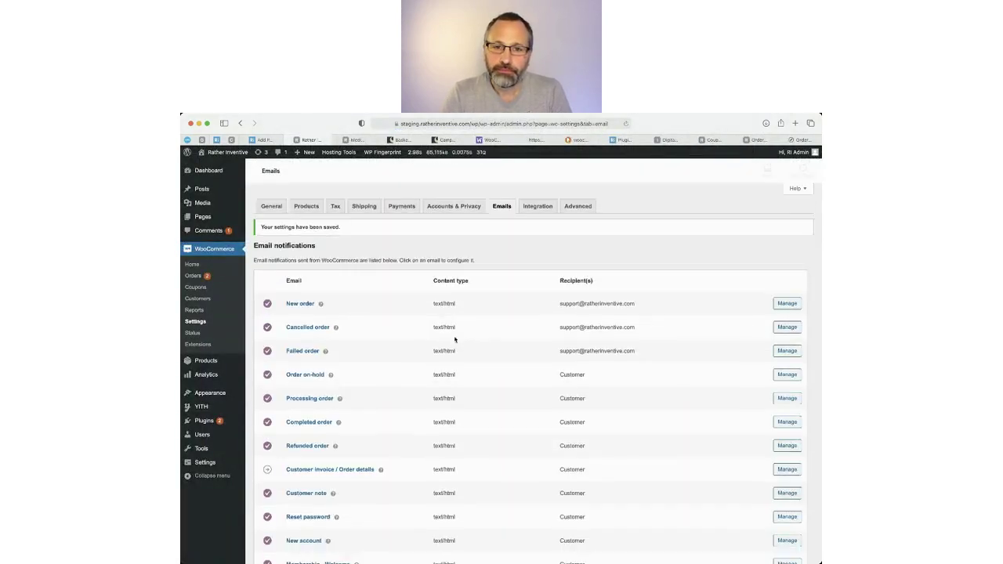
{"action": "scroll", "coordinate": [455, 339], "scroll_direction": "down", "scroll_amount": 15}
{"action": "scroll", "coordinate": [455, 339], "scroll_direction": "down", "scroll_amount": 5}
{"action": "left_click", "coordinate": [461, 332]}
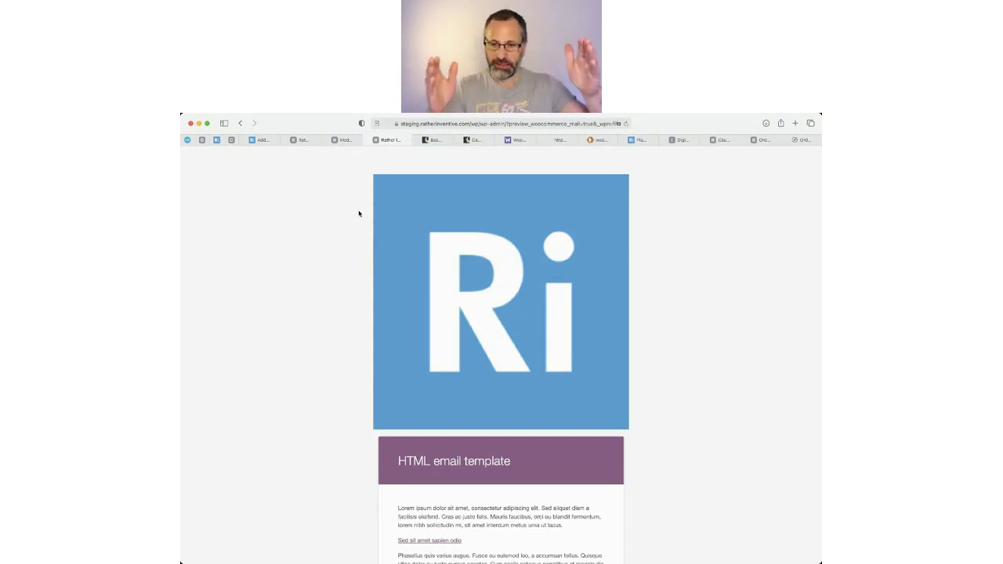
{"action": "left_click", "coordinate": [375, 139]}
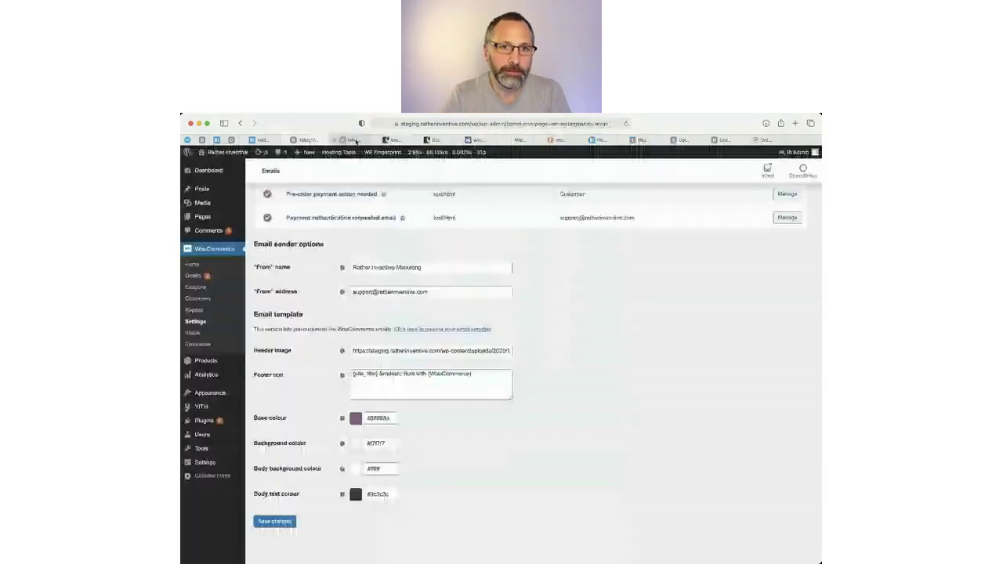
Clear the email Header image and darken the Base colour to #9b3a9b.
{"action": "triple_click", "coordinate": [430, 350]}
{"action": "key", "text": "BackSpace"}
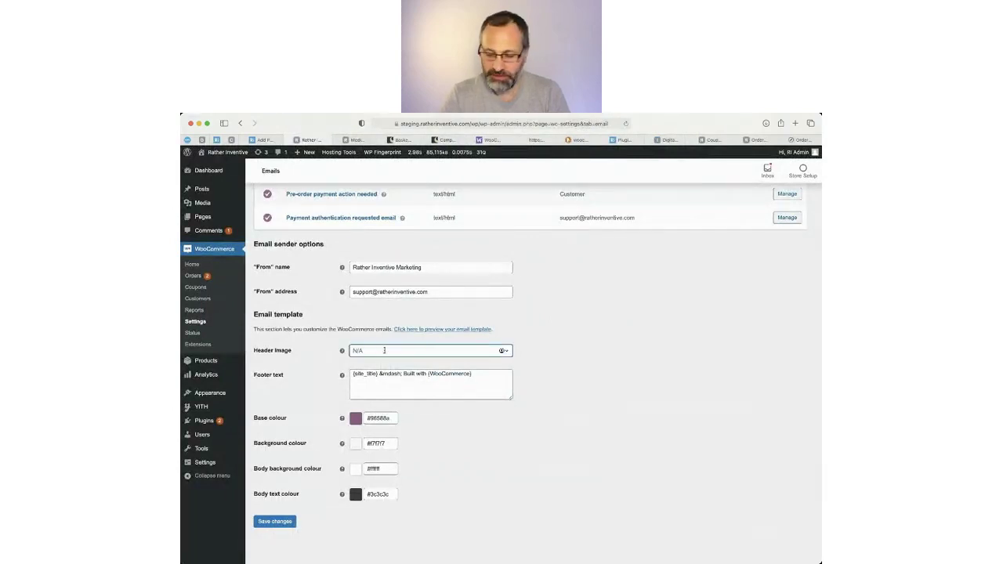
{"action": "left_click", "coordinate": [381, 418]}
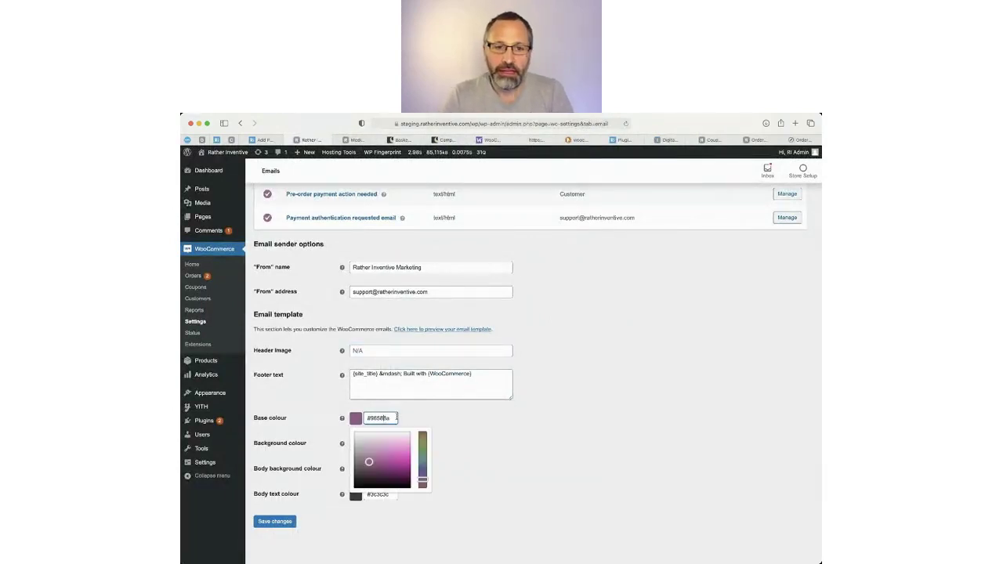
{"action": "mouse_move", "coordinate": [383, 464]}
{"action": "left_mouse_down"}
{"action": "mouse_move", "coordinate": [374, 475]}
{"action": "mouse_move", "coordinate": [387, 456]}
{"action": "mouse_move", "coordinate": [390, 475]}
{"action": "mouse_move", "coordinate": [379, 466]}
{"action": "left_mouse_up"}
{"action": "left_click", "coordinate": [377, 417]}
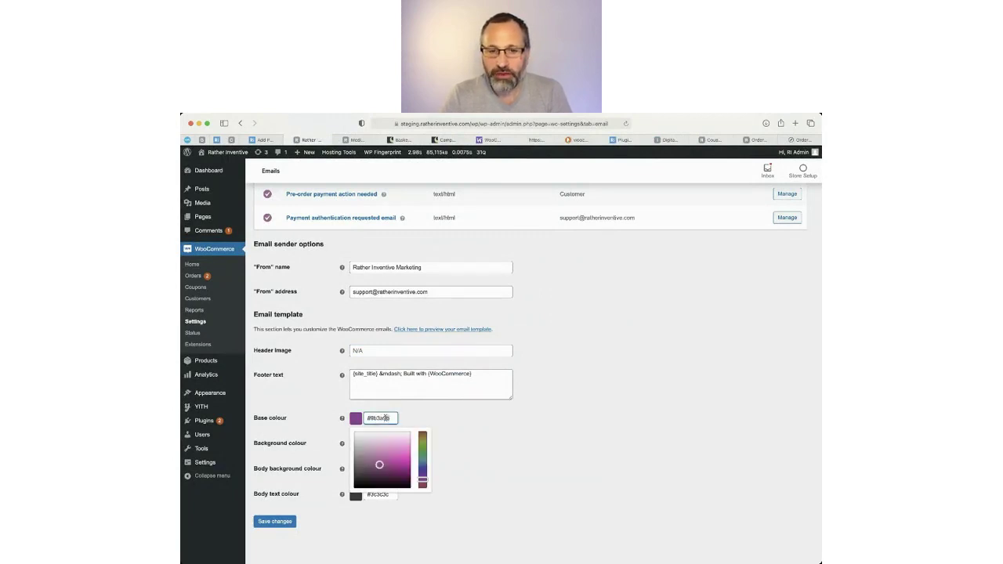
{"action": "left_click_drag", "start_coordinate": [390, 418], "coordinate": [367, 418]}
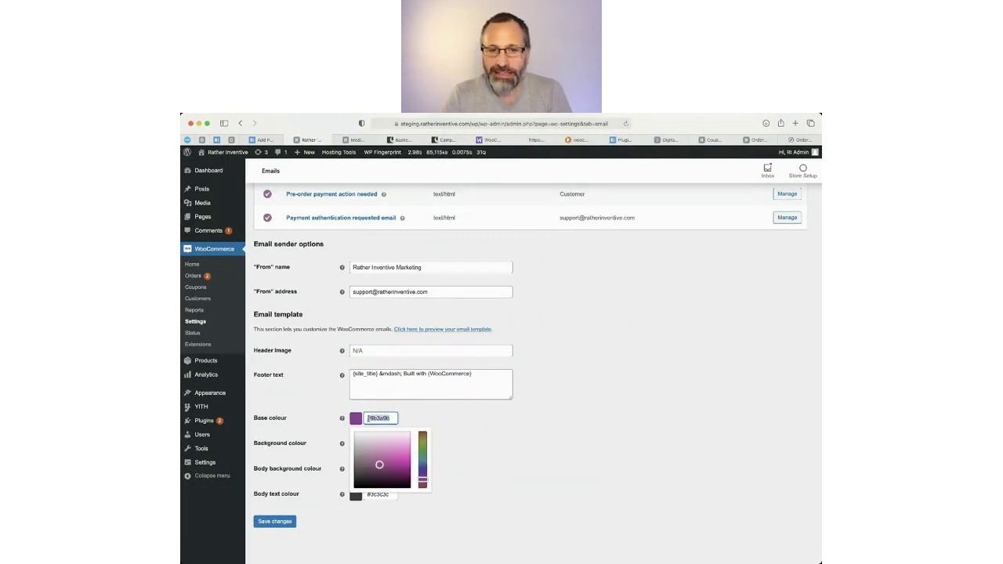
{"action": "left_click", "coordinate": [588, 415]}
{"action": "scroll", "coordinate": [588, 394], "scroll_direction": "up", "scroll_amount": 10}
{"action": "scroll", "coordinate": [587, 367], "scroll_direction": "up", "scroll_amount": 8}
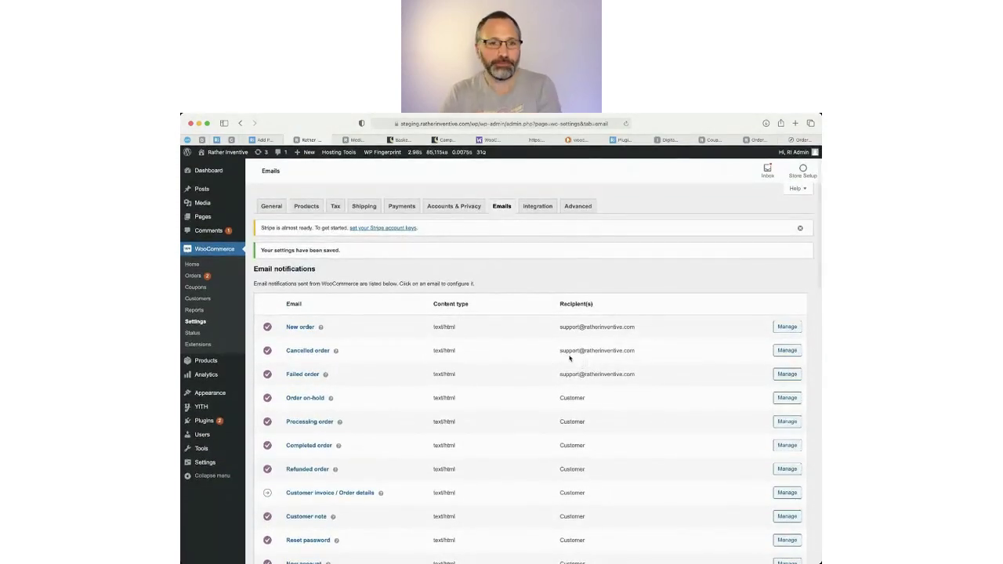
{"action": "scroll", "coordinate": [376, 325], "scroll_direction": "down", "scroll_amount": 5}
{"action": "scroll", "coordinate": [412, 386], "scroll_direction": "down", "scroll_amount": 1}
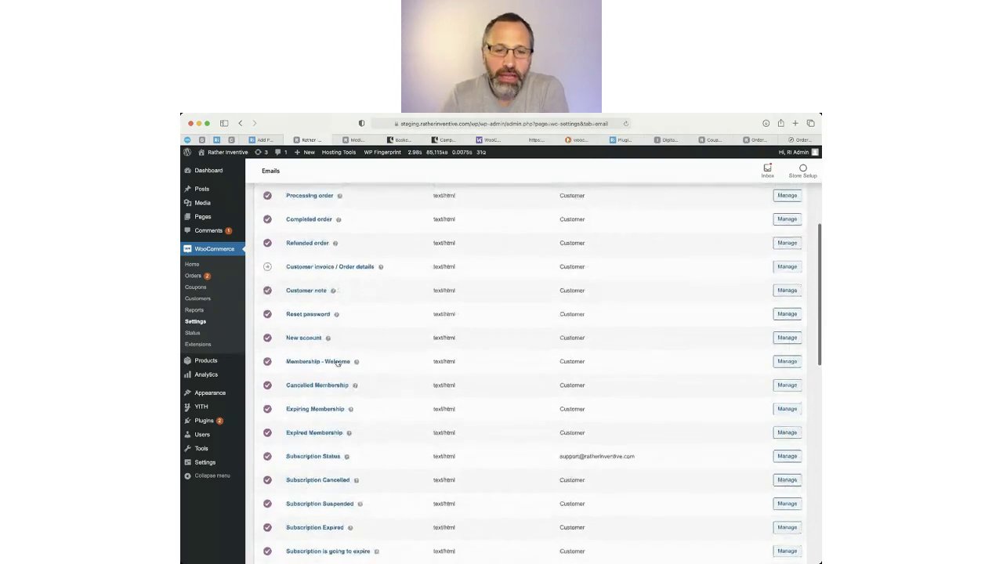
{"action": "left_click_drag", "start_coordinate": [279, 360], "coordinate": [387, 541]}
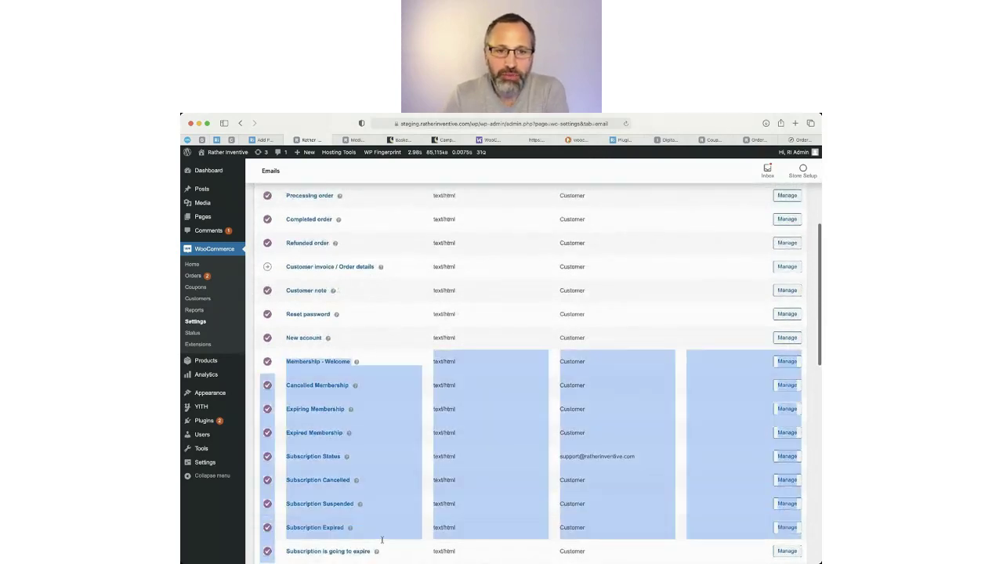
{"action": "scroll", "coordinate": [389, 516], "scroll_direction": "up", "scroll_amount": 4}
{"action": "scroll", "coordinate": [389, 517], "scroll_direction": "up", "scroll_amount": 1}
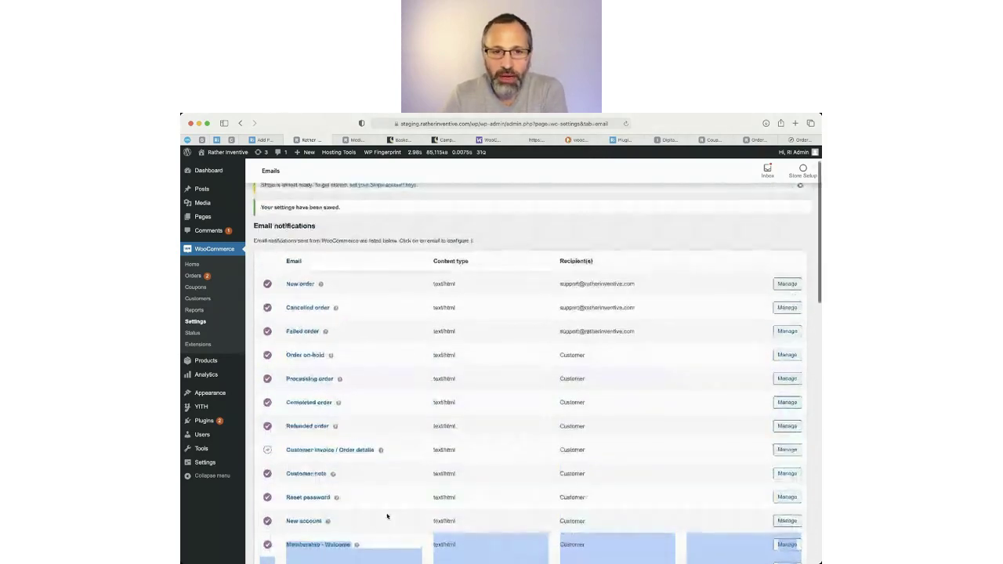
{"action": "left_click_drag", "start_coordinate": [342, 526], "coordinate": [310, 313]}
{"action": "left_click", "coordinate": [326, 525]}
{"action": "left_click", "coordinate": [545, 208]}
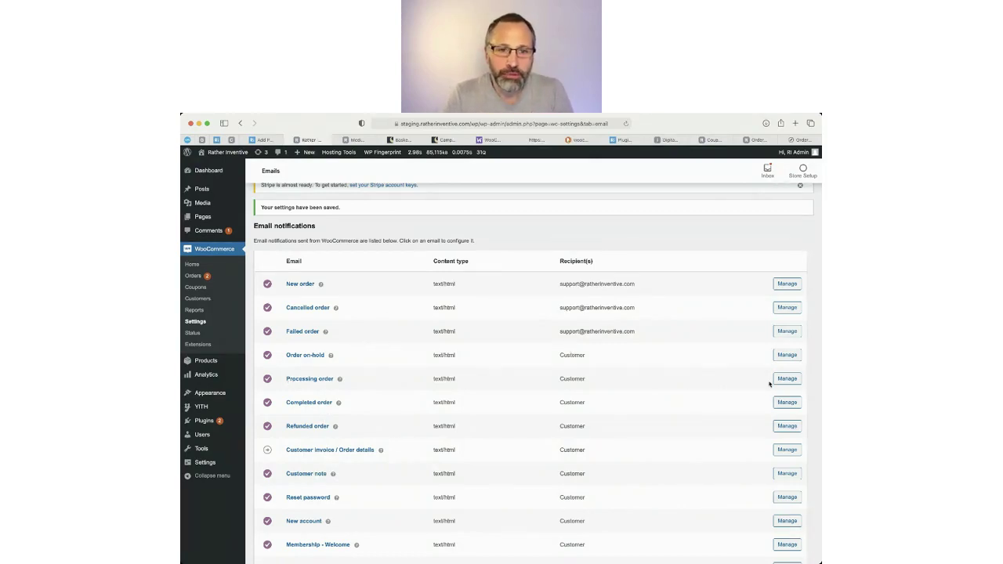
{"action": "left_click", "coordinate": [793, 140]}
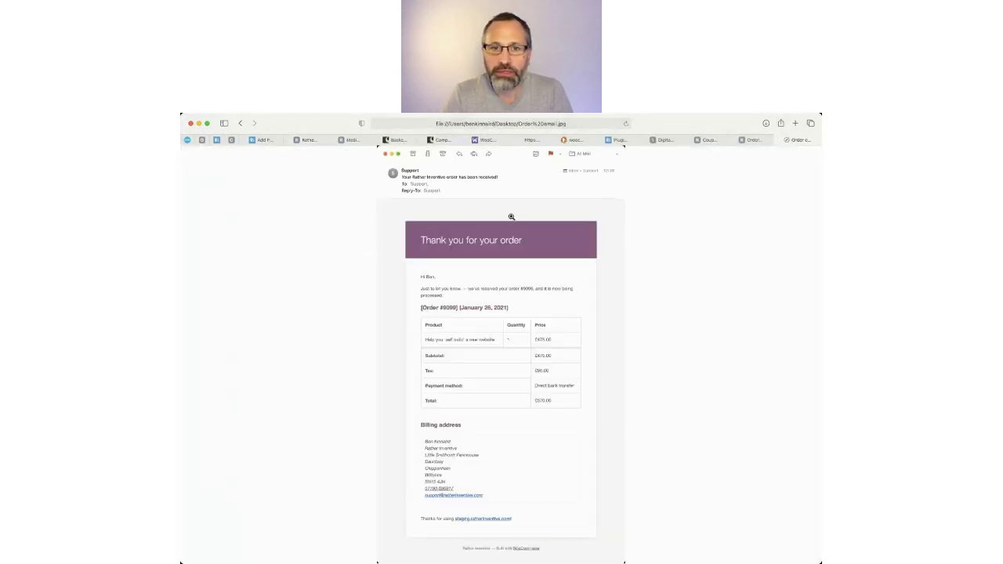
{"action": "left_click", "coordinate": [277, 143]}
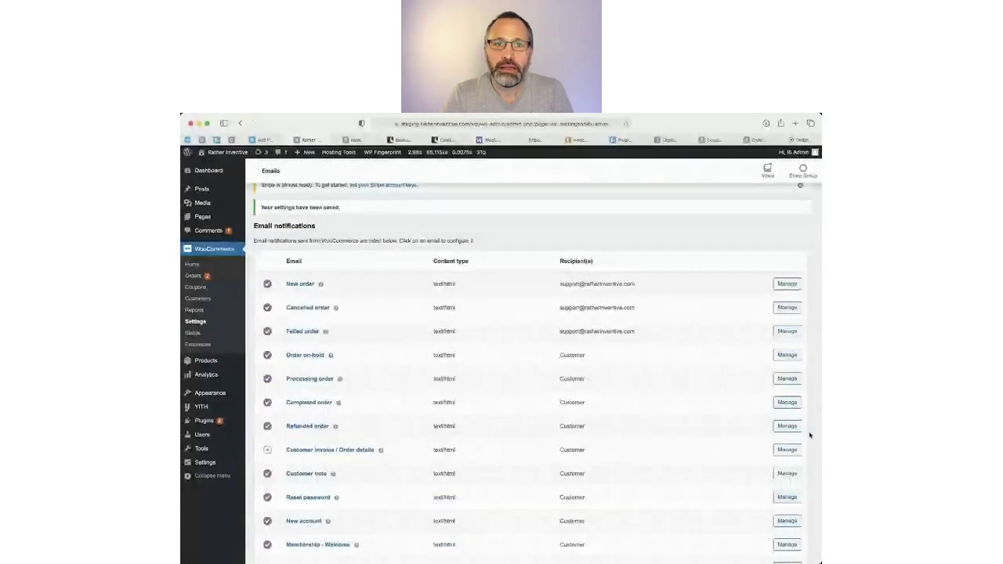
{"action": "left_click", "coordinate": [790, 379]}
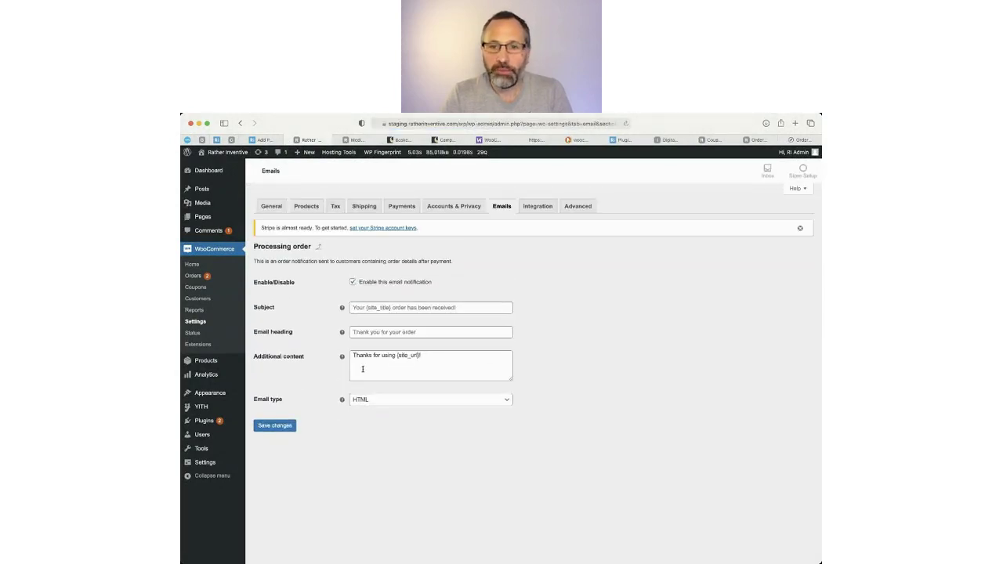
{"action": "triple_click", "coordinate": [357, 357]}
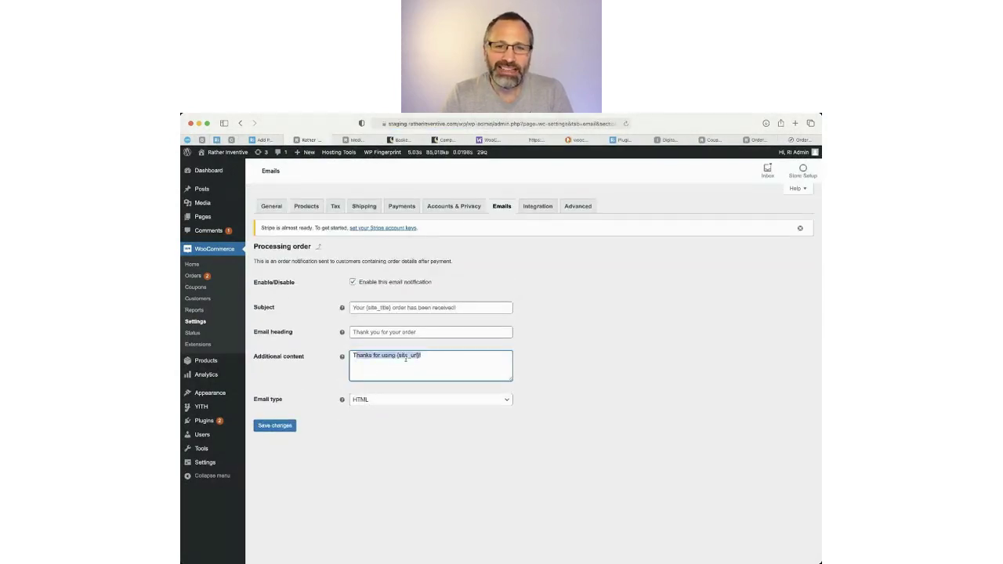
{"action": "left_click", "coordinate": [424, 366]}
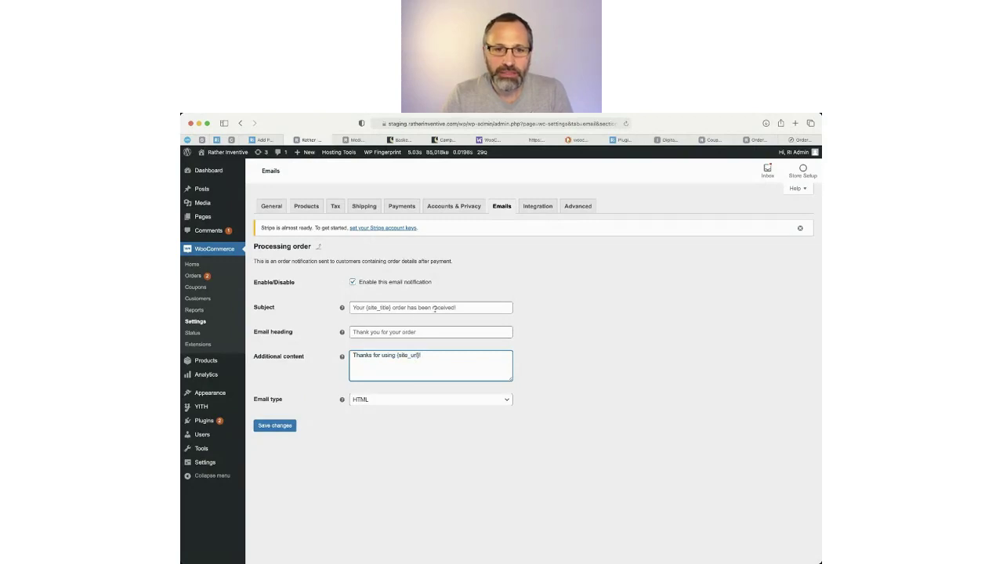
{"action": "left_click", "coordinate": [392, 403]}
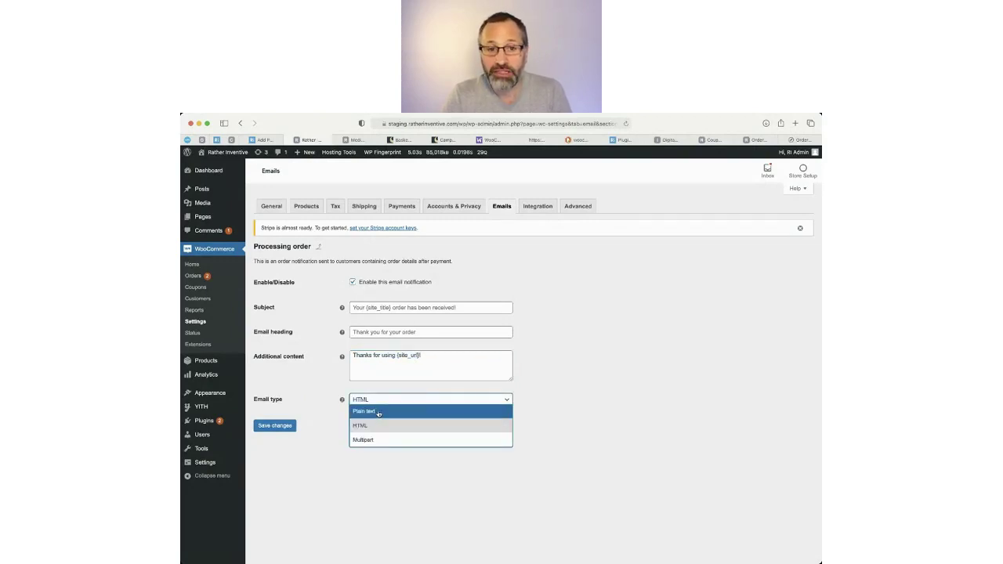
{"action": "left_click", "coordinate": [378, 413]}
{"action": "left_click", "coordinate": [374, 402]}
{"action": "left_click", "coordinate": [370, 425]}
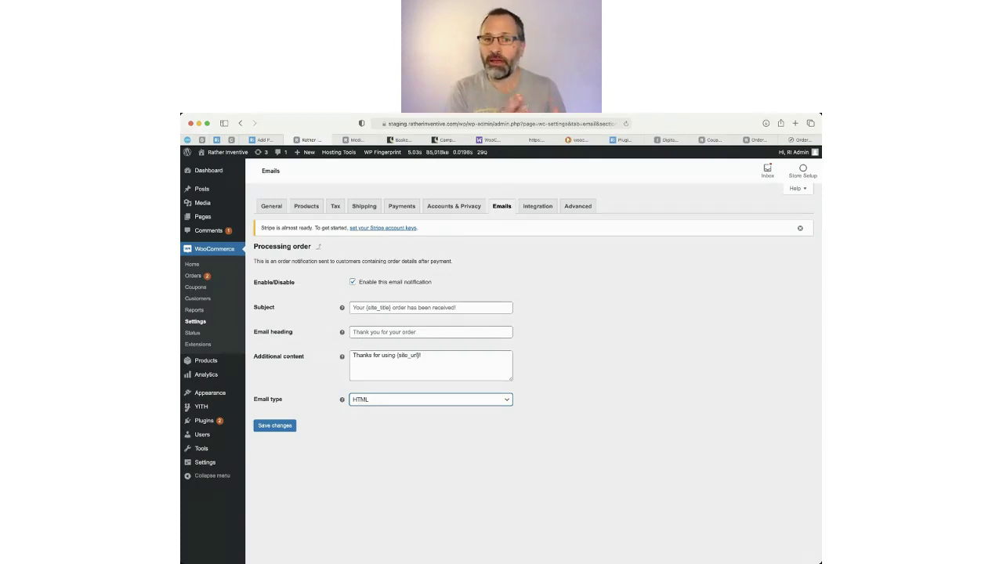
{"action": "left_click", "coordinate": [239, 123]}
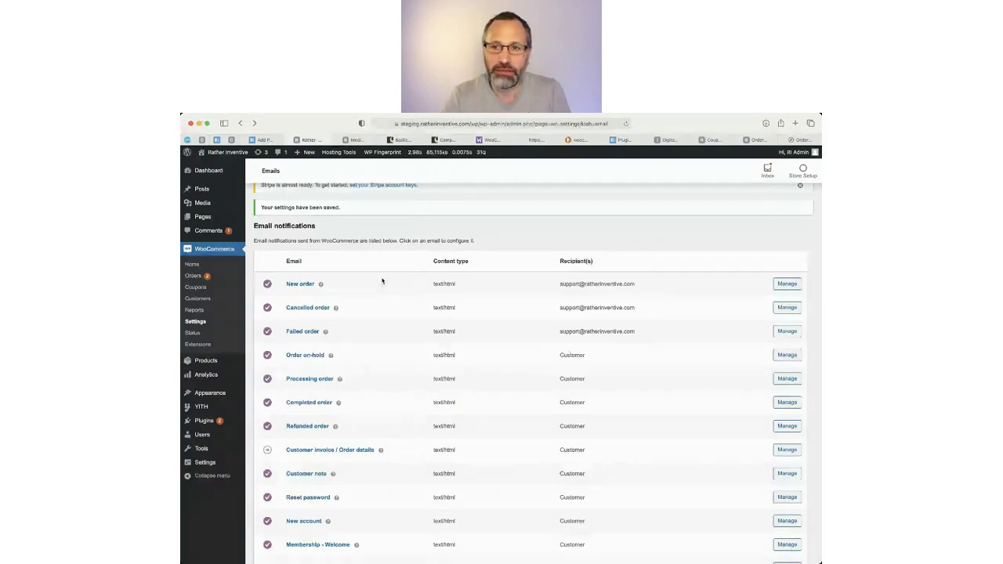
Open the New order email settings and highlight the recipient domain and 'Congratulations on the sale.' content.
{"action": "key", "text": "super+Tab"}
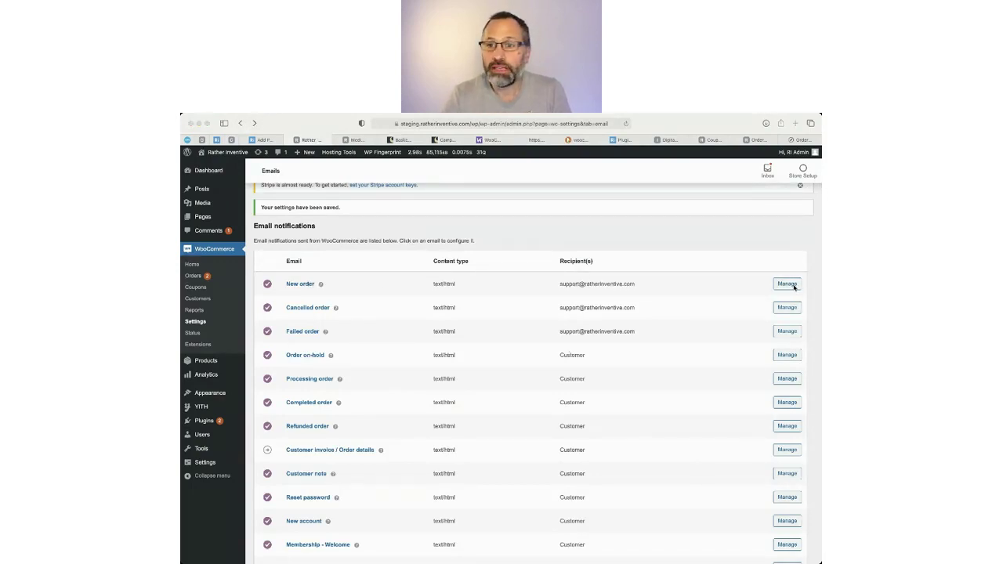
{"action": "left_click", "coordinate": [552, 350]}
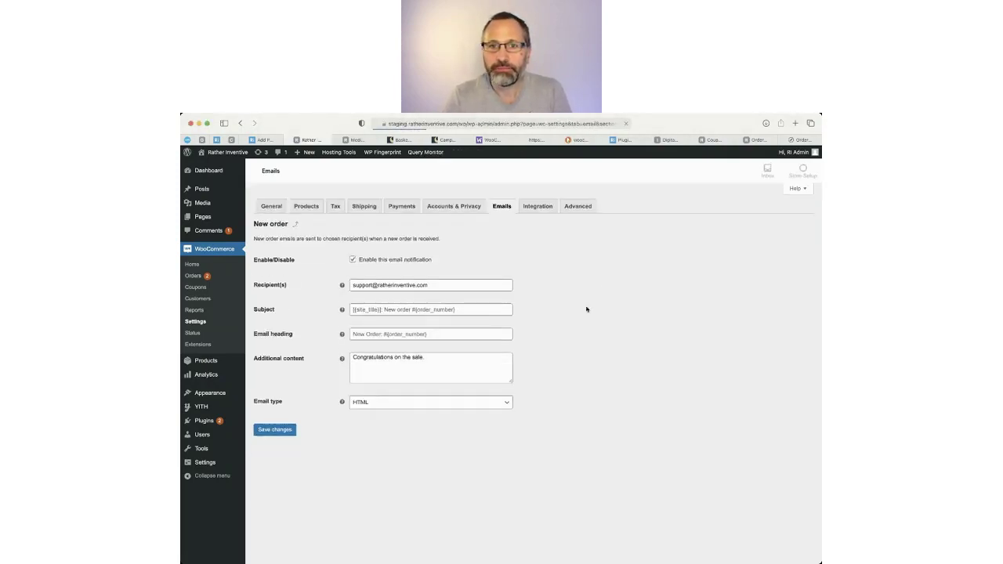
{"action": "left_click_drag", "start_coordinate": [450, 309], "coordinate": [380, 307]}
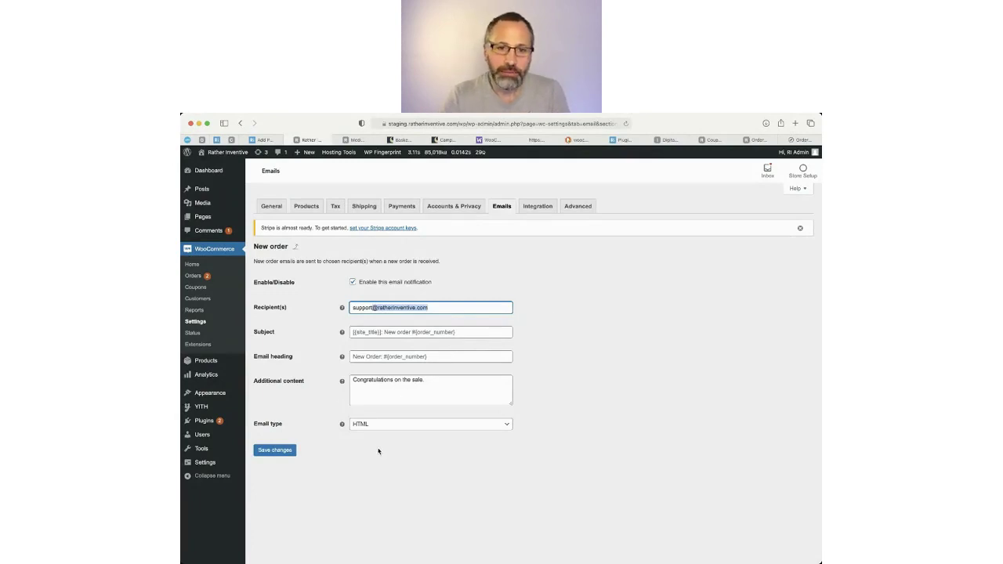
{"action": "left_click_drag", "start_coordinate": [419, 399], "coordinate": [370, 377]}
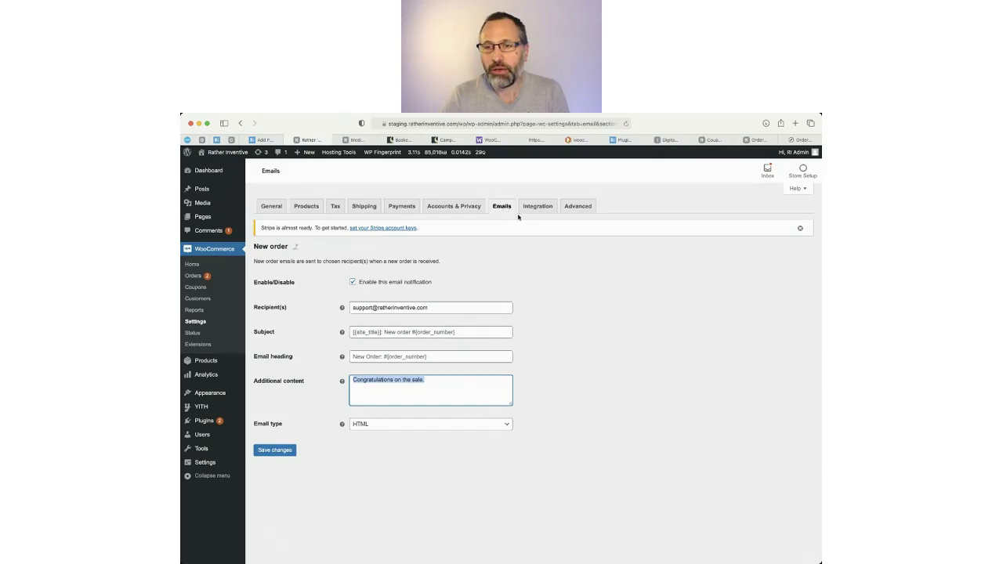
Go to the Advanced settings and keep Cart and Checkout as the basket and checkout pages.
{"action": "left_click", "coordinate": [538, 208]}
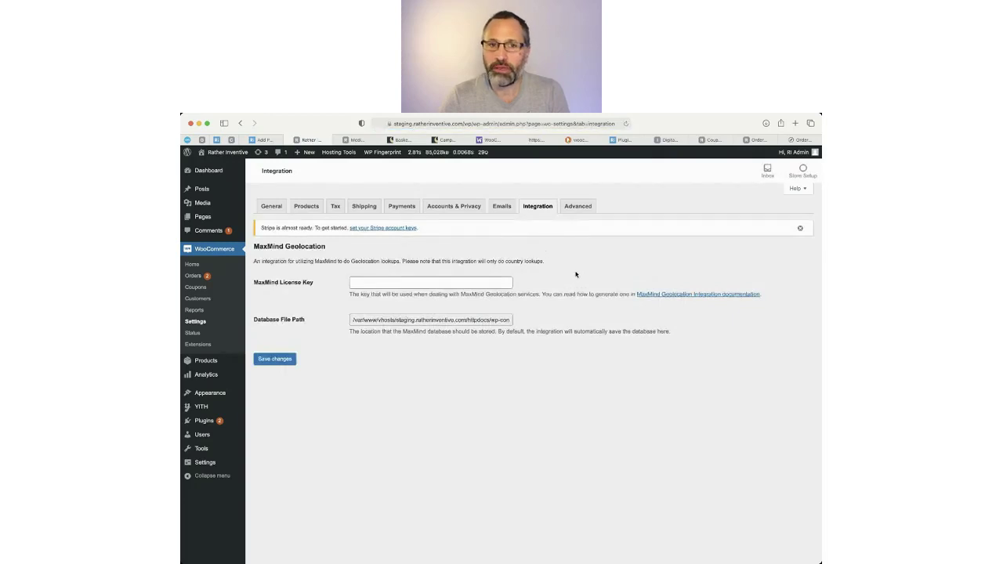
{"action": "left_click", "coordinate": [579, 206]}
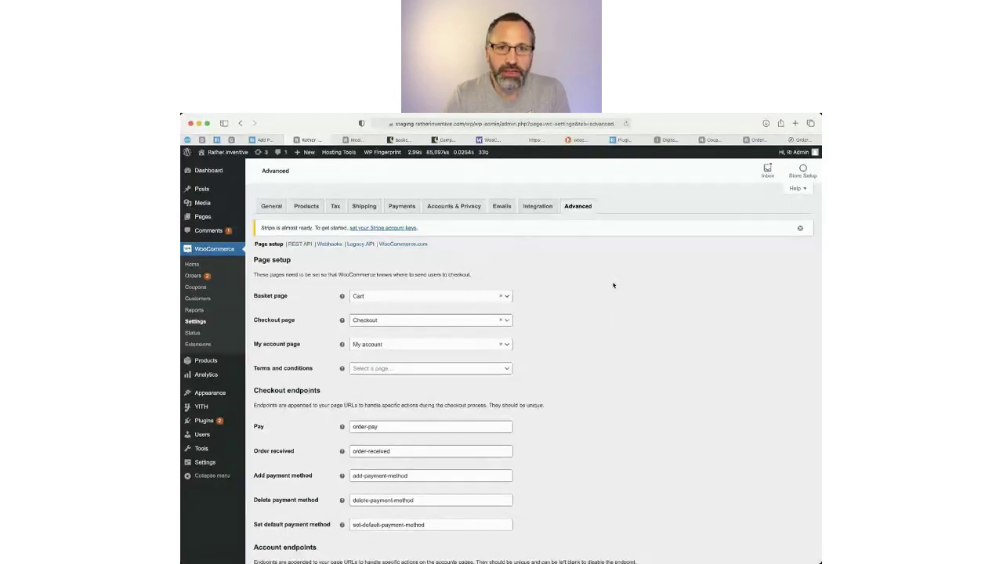
{"action": "scroll", "coordinate": [613, 284], "scroll_direction": "down", "scroll_amount": 2}
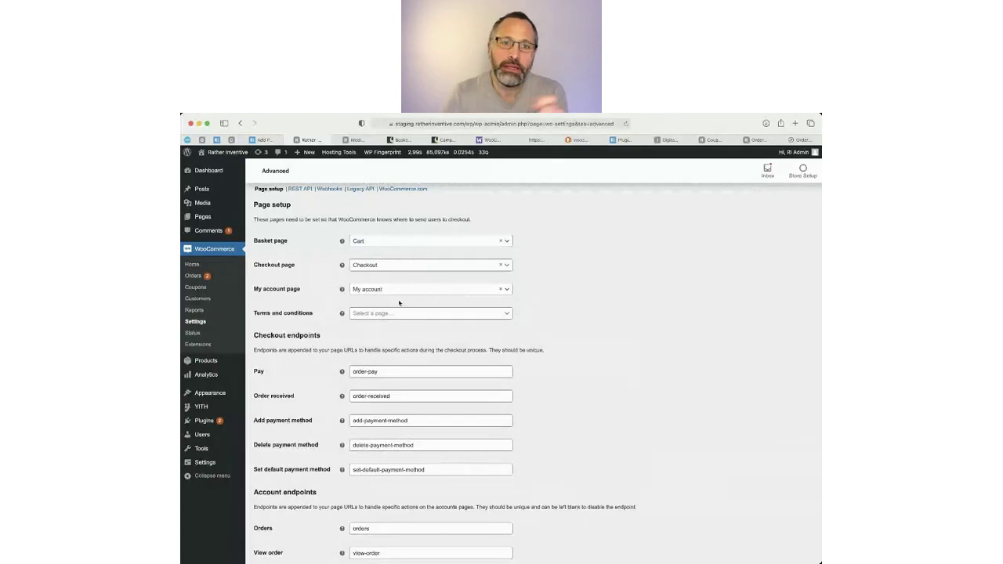
{"action": "left_click", "coordinate": [409, 243]}
{"action": "left_click", "coordinate": [548, 257]}
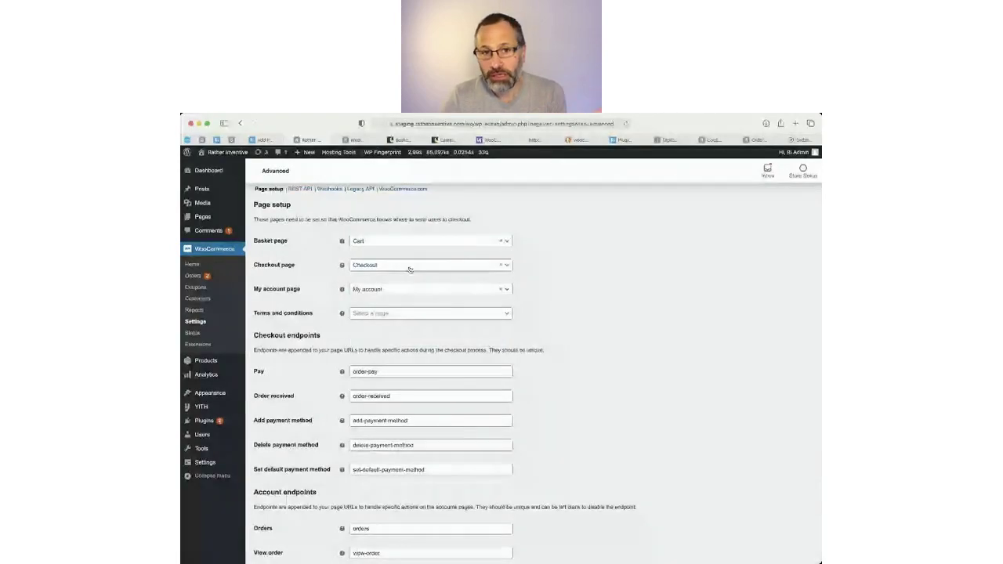
{"action": "left_click", "coordinate": [410, 266]}
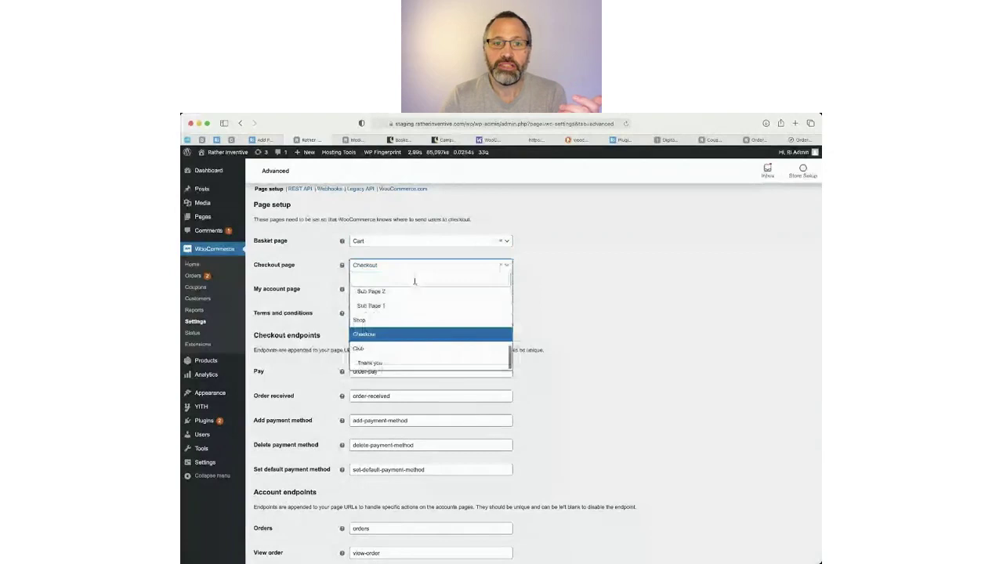
{"action": "left_click", "coordinate": [461, 335]}
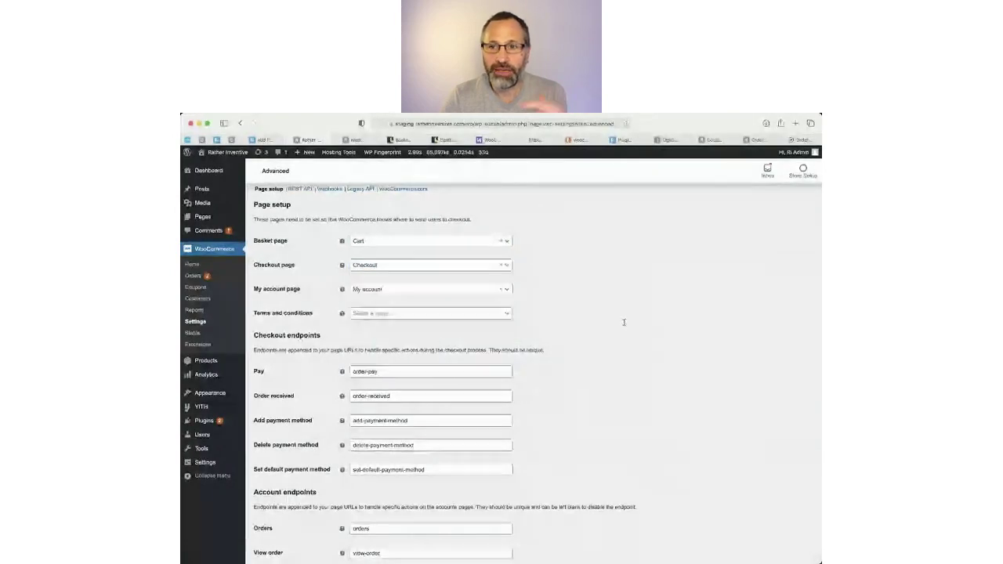
Set the Terms and conditions page to Privacy Policy.
{"action": "left_click", "coordinate": [387, 315]}
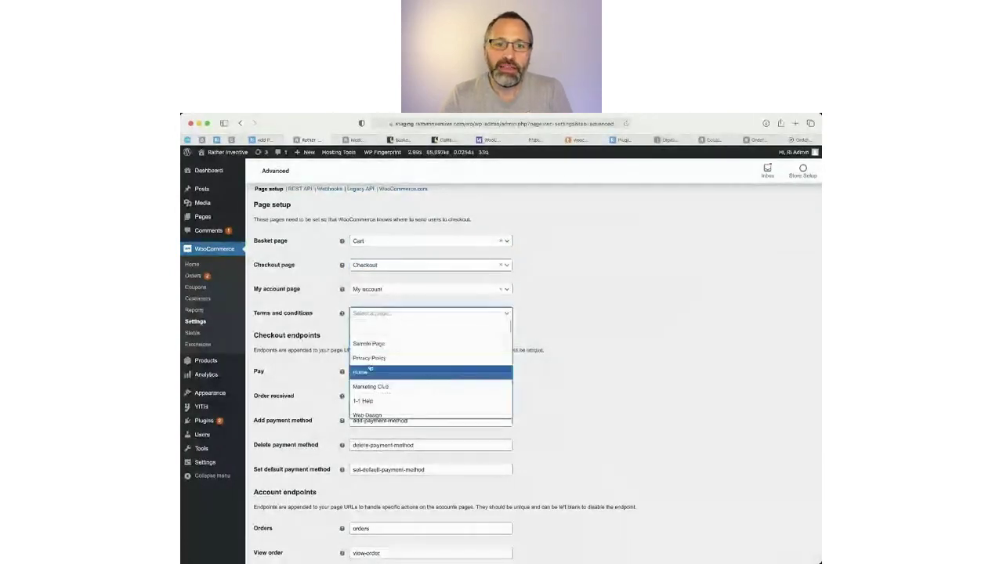
{"action": "scroll", "coordinate": [426, 401], "scroll_direction": "down", "scroll_amount": 4}
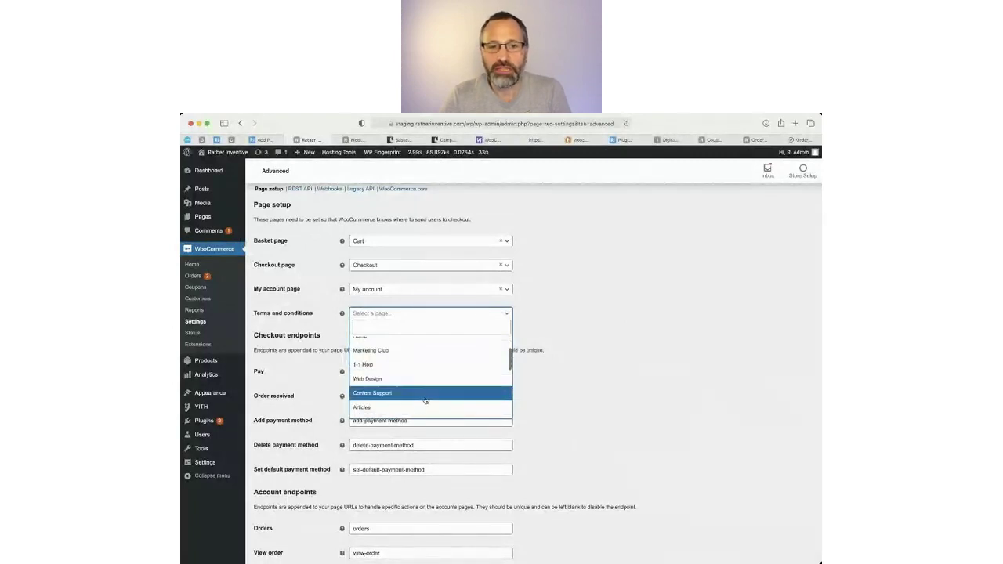
{"action": "scroll", "coordinate": [425, 400], "scroll_direction": "down", "scroll_amount": 6}
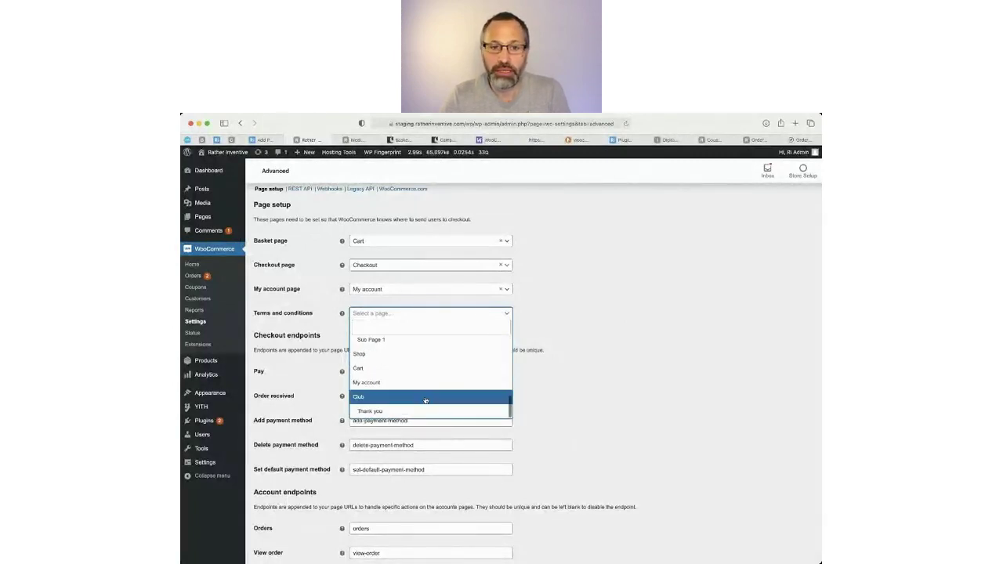
{"action": "scroll", "coordinate": [426, 400], "scroll_direction": "up", "scroll_amount": 10}
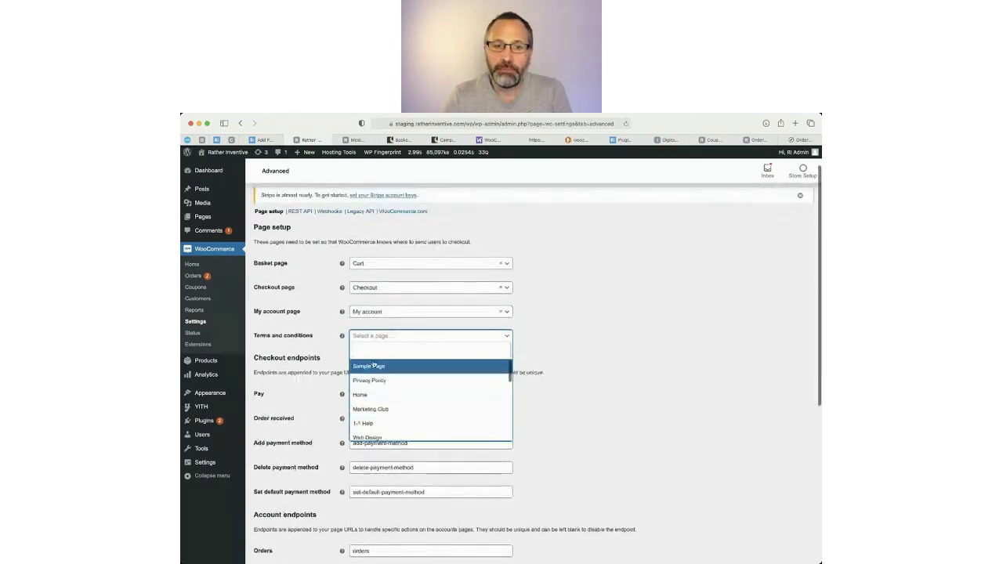
{"action": "left_click", "coordinate": [370, 381]}
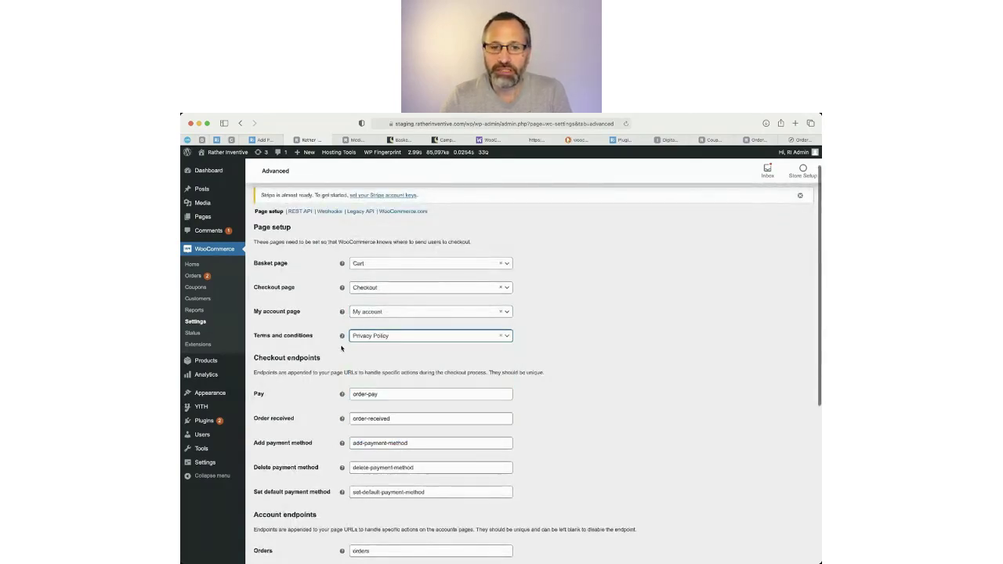
{"action": "mouse_move", "coordinate": [342, 336]}
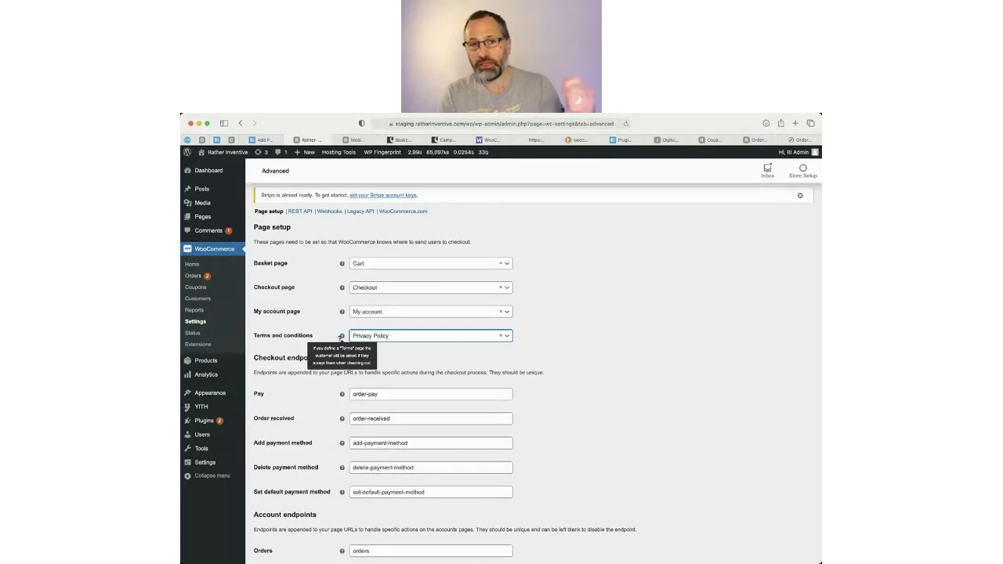
{"action": "left_click", "coordinate": [588, 368]}
{"action": "scroll", "coordinate": [495, 385], "scroll_direction": "down", "scroll_amount": 1}
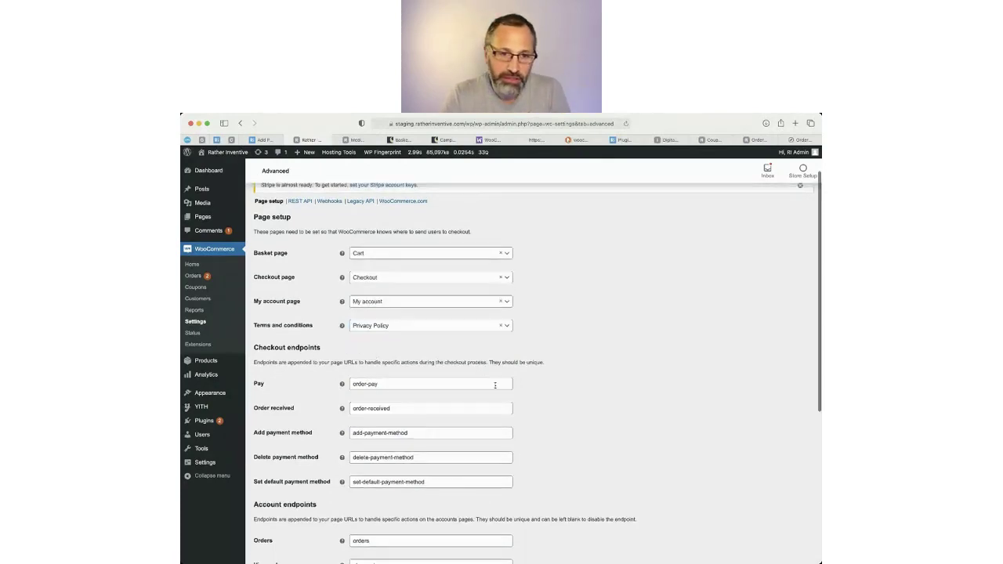
{"action": "scroll", "coordinate": [495, 385], "scroll_direction": "down", "scroll_amount": 3}
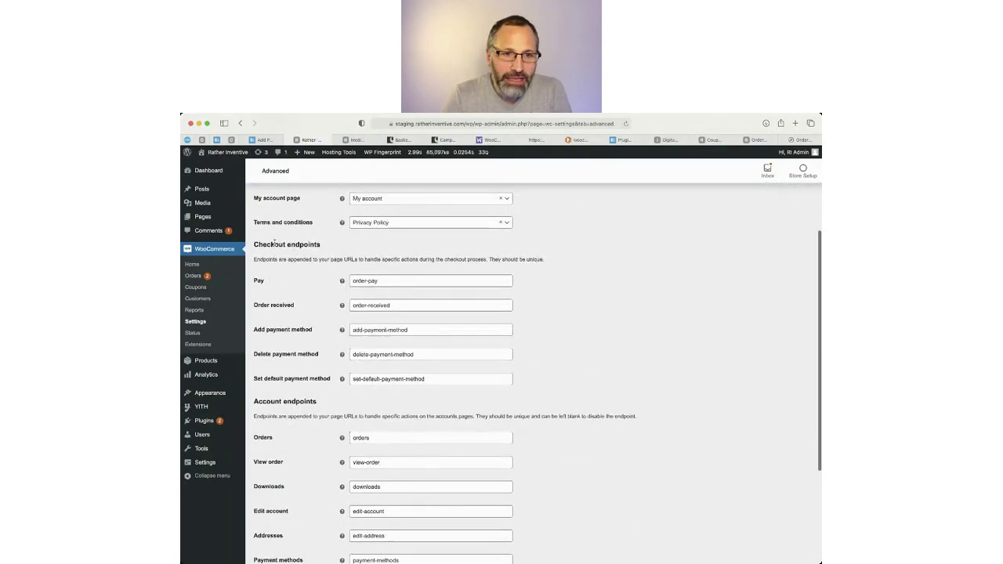
{"action": "left_click_drag", "start_coordinate": [274, 245], "coordinate": [471, 381]}
{"action": "left_click", "coordinate": [526, 415]}
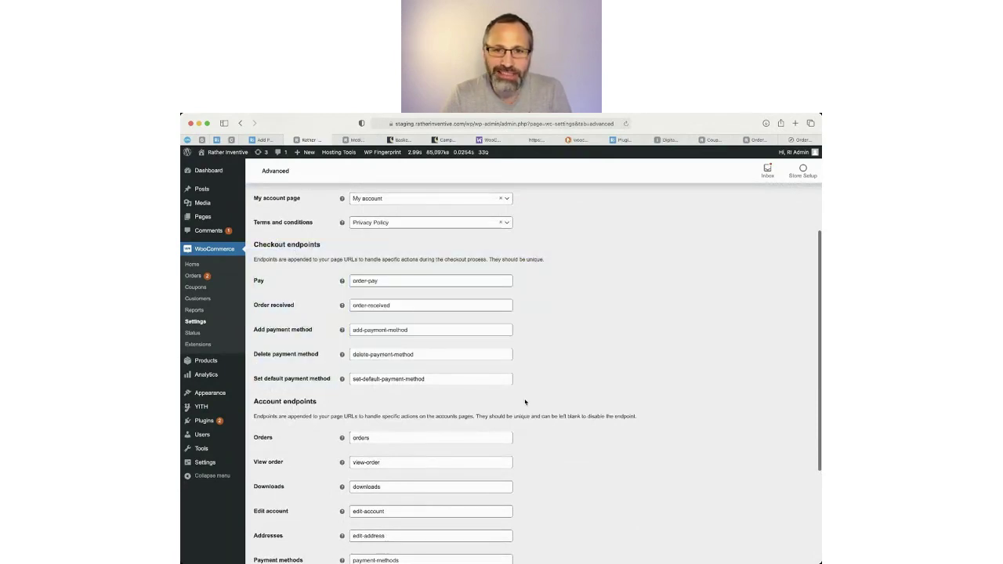
{"action": "scroll", "coordinate": [560, 412], "scroll_direction": "down", "scroll_amount": 5}
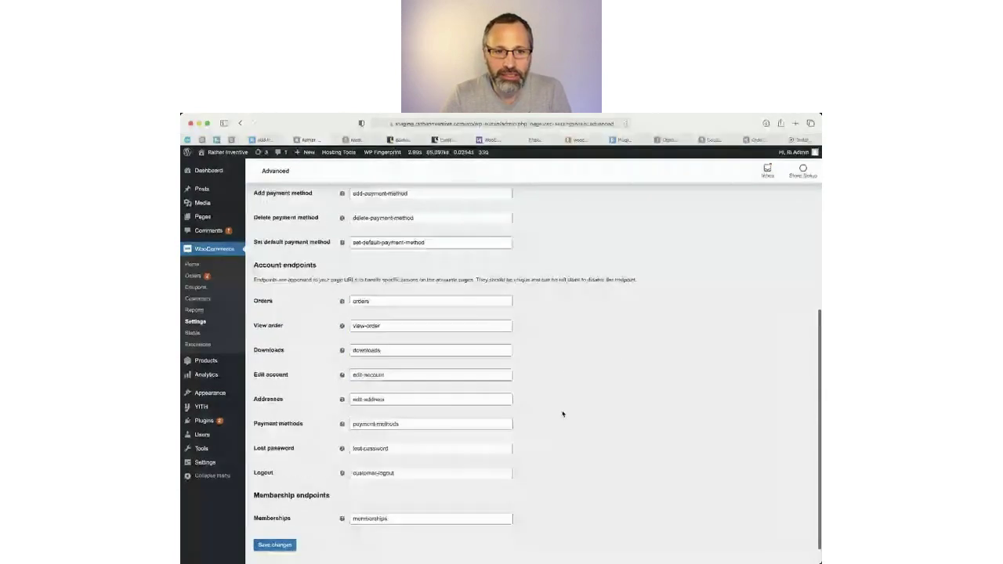
{"action": "scroll", "coordinate": [562, 414], "scroll_direction": "up", "scroll_amount": 6}
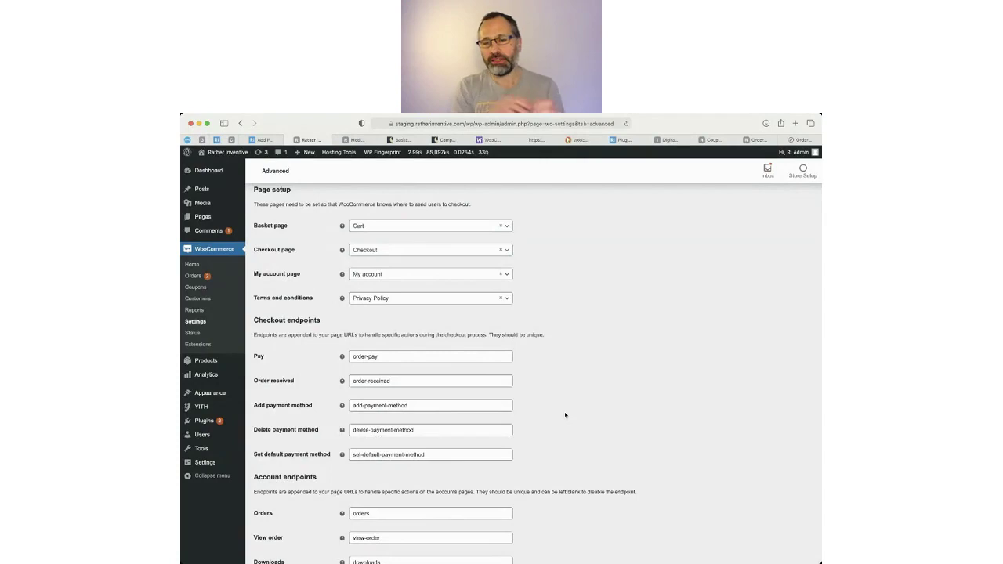
{"action": "scroll", "coordinate": [568, 412], "scroll_direction": "down", "scroll_amount": 5}
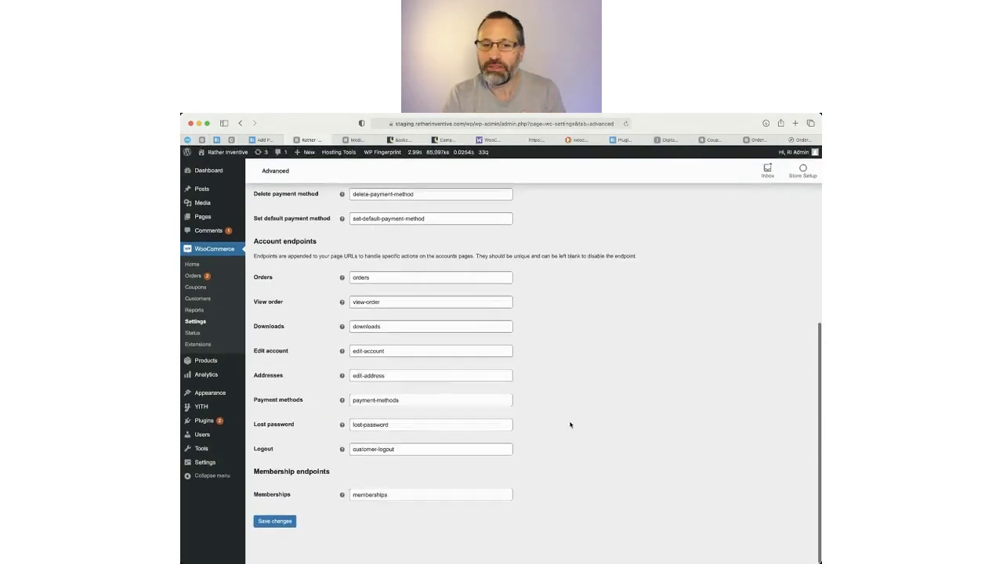
{"action": "scroll", "coordinate": [575, 426], "scroll_direction": "up", "scroll_amount": 3}
{"action": "scroll", "coordinate": [575, 427], "scroll_direction": "up", "scroll_amount": 5}
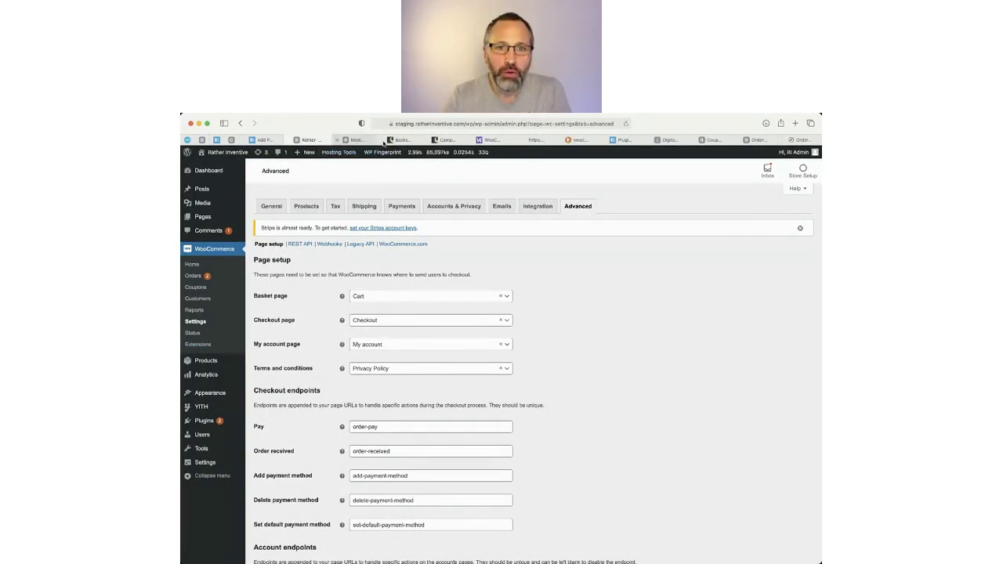
Look through the open Safari tabs, then open the store's Products list from the admin.
{"action": "left_click", "coordinate": [497, 141]}
{"action": "left_click", "coordinate": [523, 141]}
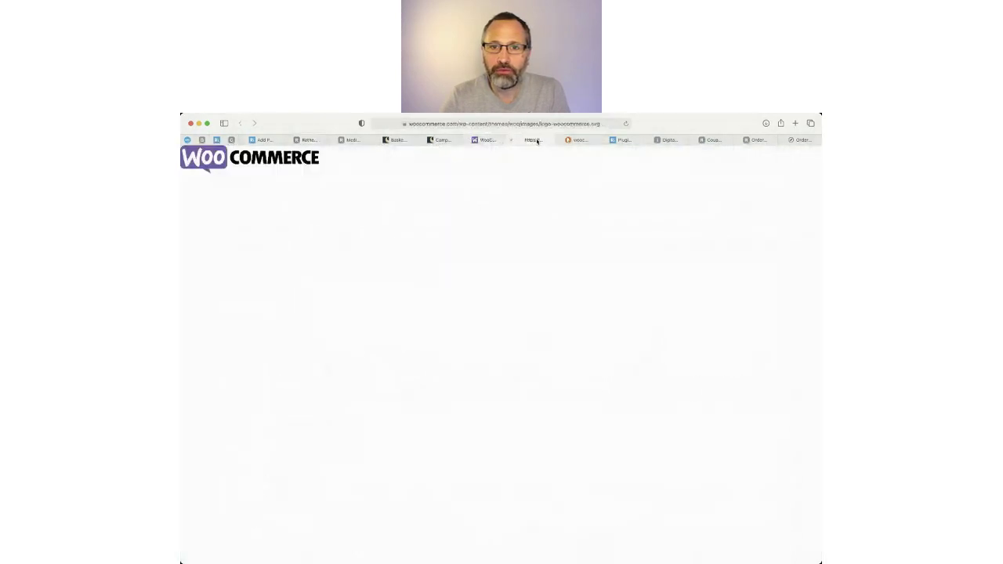
{"action": "left_click", "coordinate": [577, 140]}
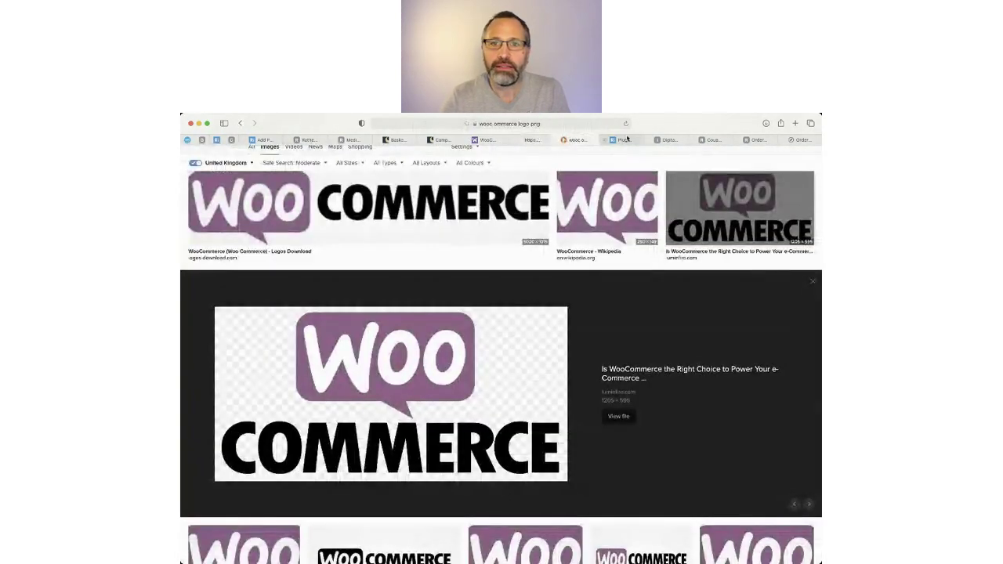
{"action": "left_click", "coordinate": [619, 141]}
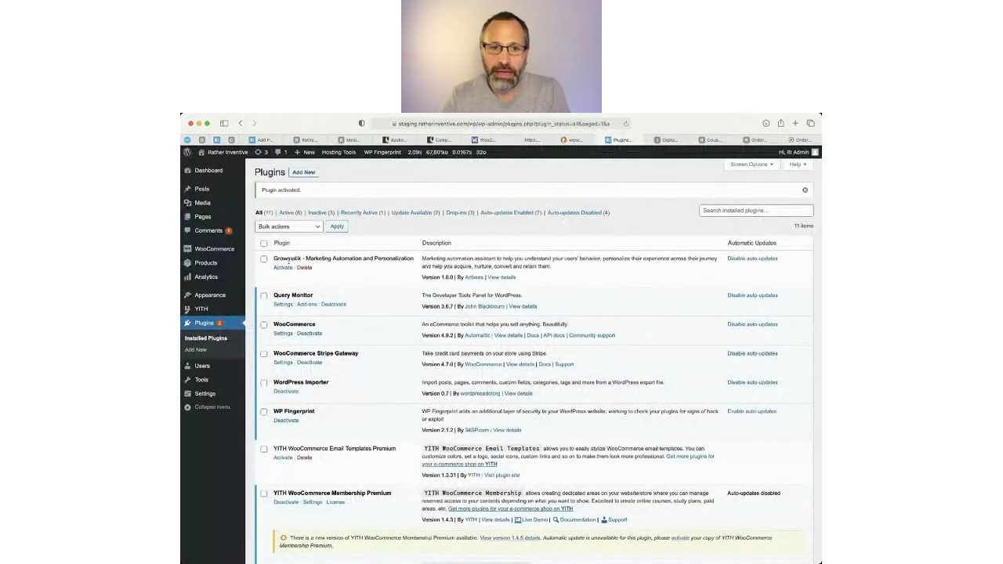
{"action": "left_click", "coordinate": [666, 141]}
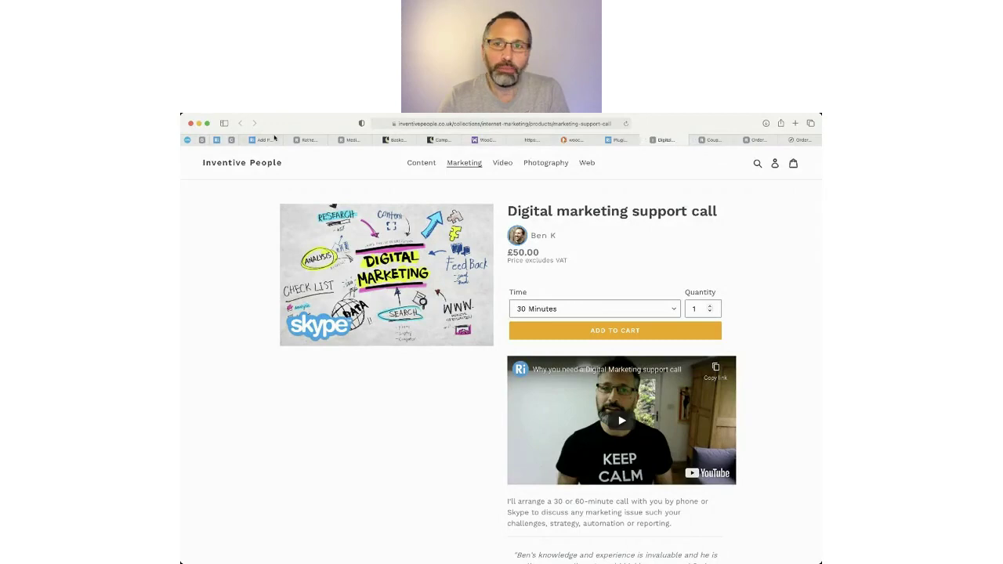
{"action": "left_click", "coordinate": [301, 141]}
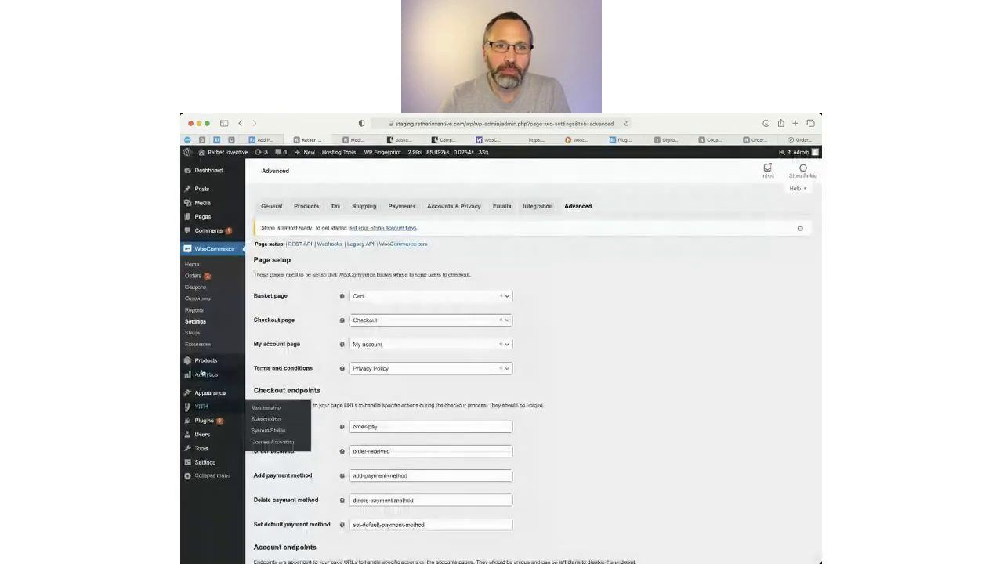
{"action": "left_click", "coordinate": [205, 361]}
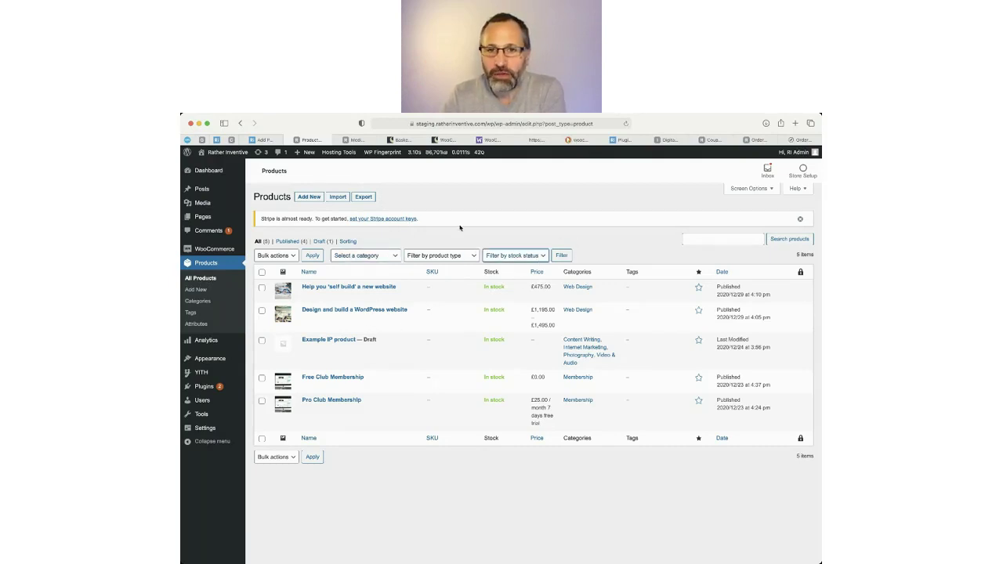
{"action": "left_click", "coordinate": [697, 238]}
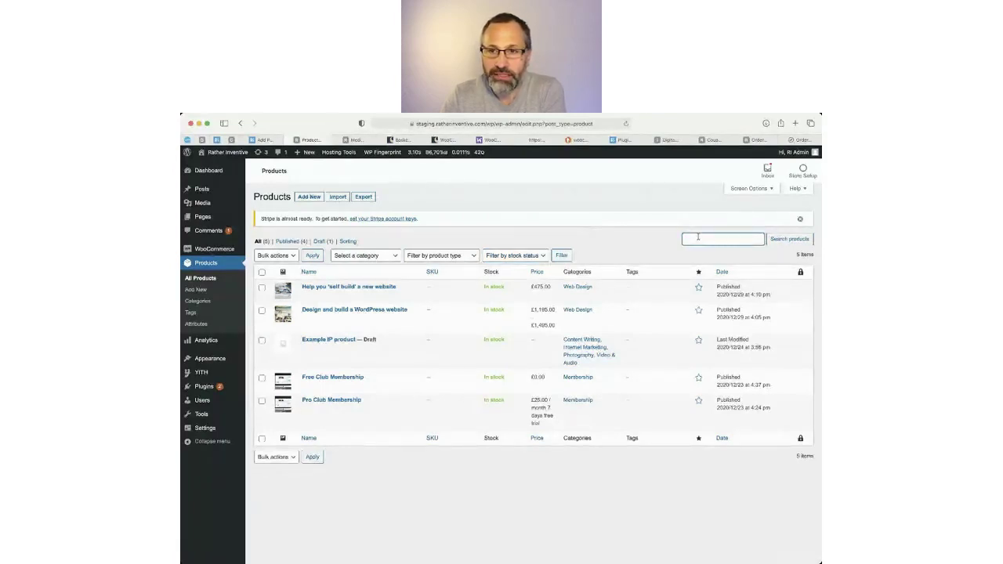
{"action": "type", "text": "websi"}
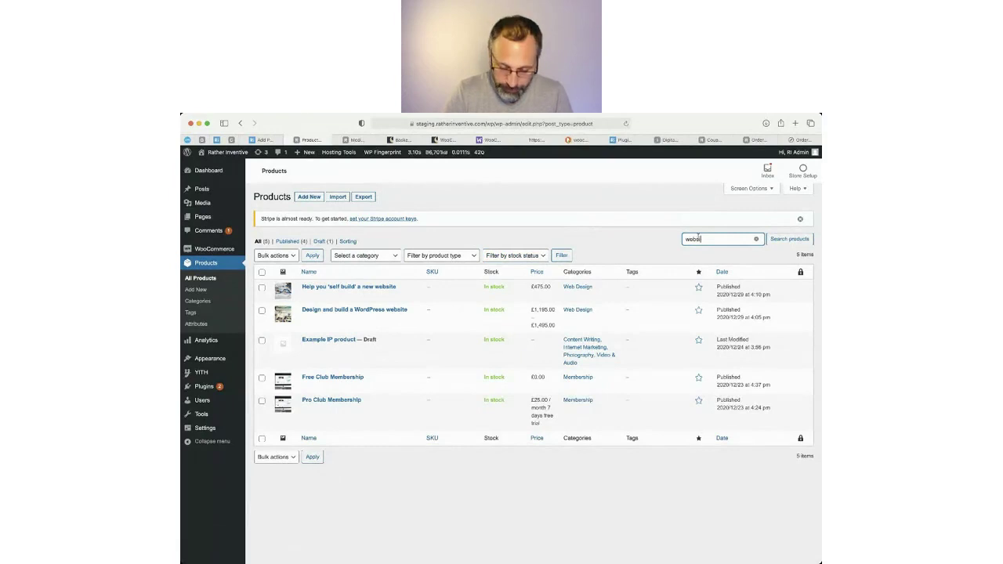
{"action": "type", "text": "te"}
{"action": "left_click", "coordinate": [786, 242]}
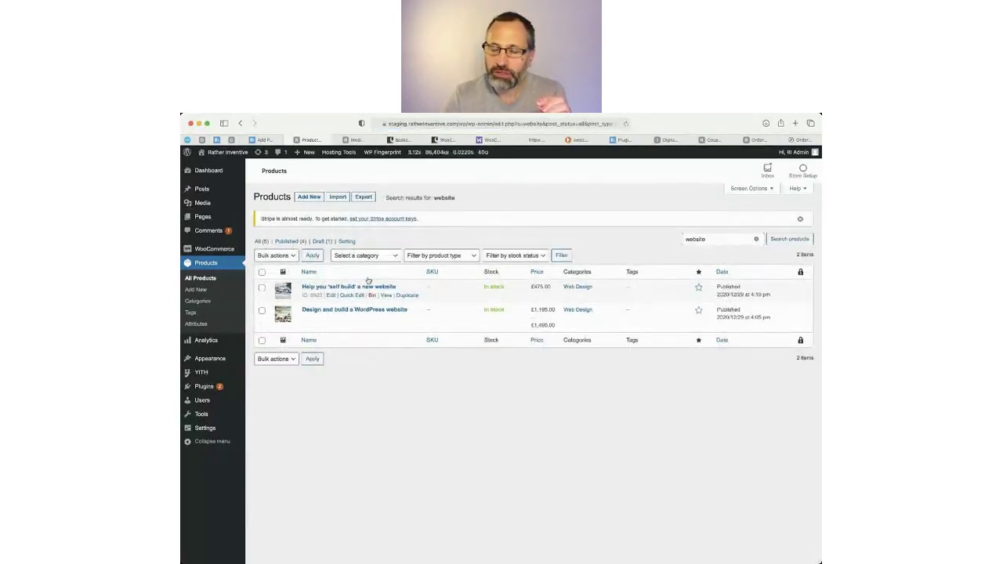
{"action": "left_click", "coordinate": [758, 239]}
{"action": "left_click", "coordinate": [790, 240]}
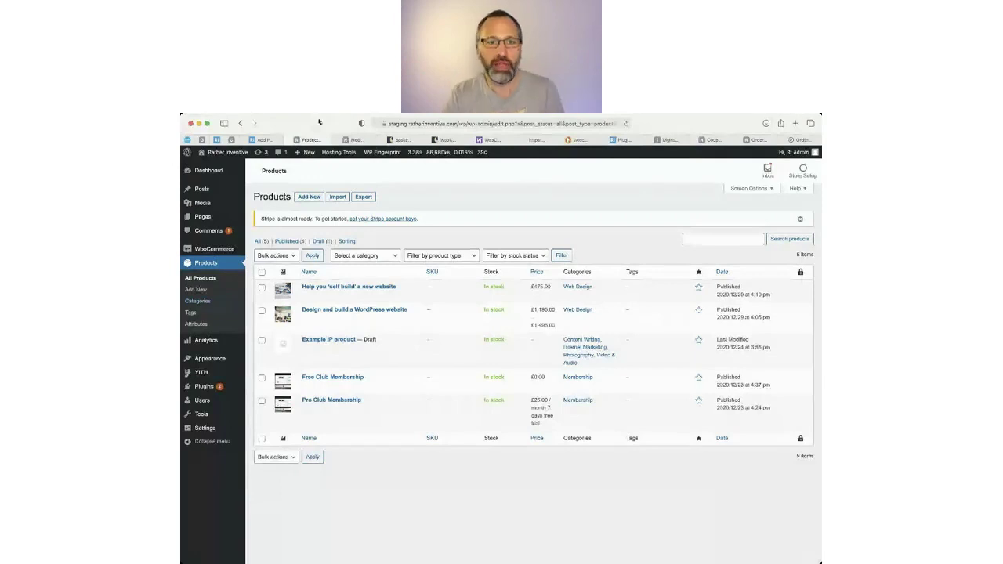
Open the live site in a new tab and browse Marketing Club > Web Design to its £475.00 and £1,195.00–£1,495.00 products.
{"action": "left_click", "coordinate": [233, 154], "text": "super"}
{"action": "left_click", "coordinate": [390, 141]}
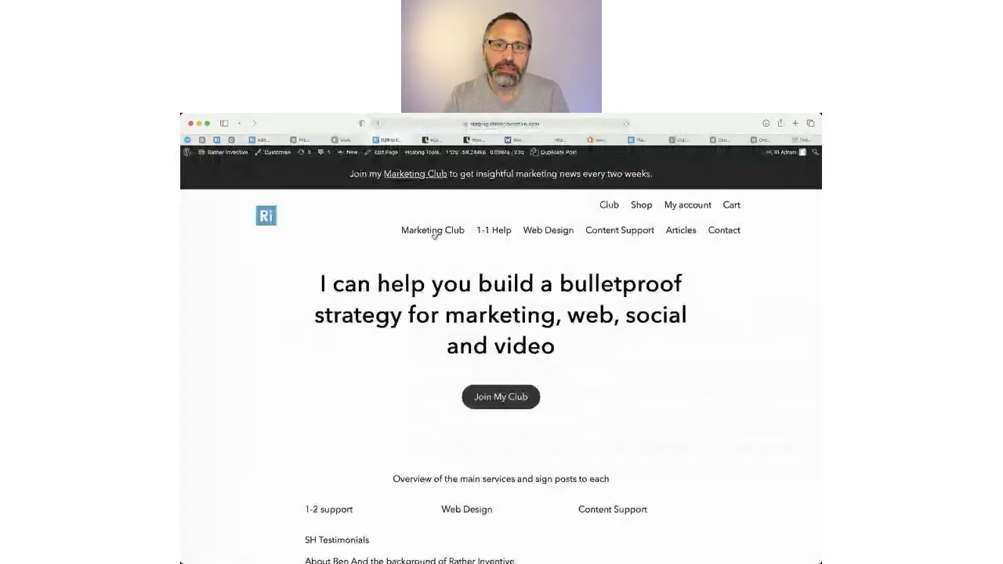
{"action": "left_click", "coordinate": [433, 232]}
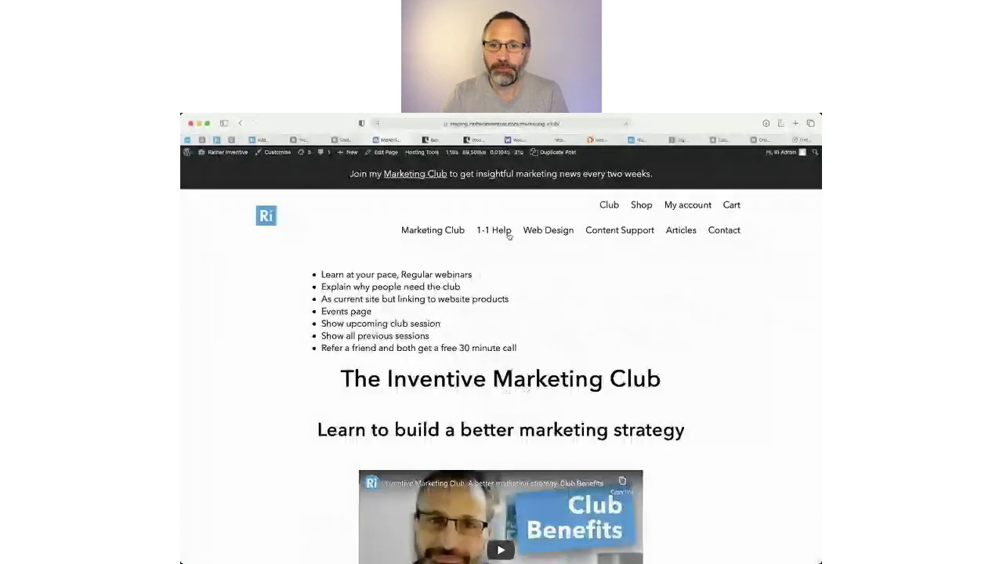
{"action": "left_click", "coordinate": [545, 235]}
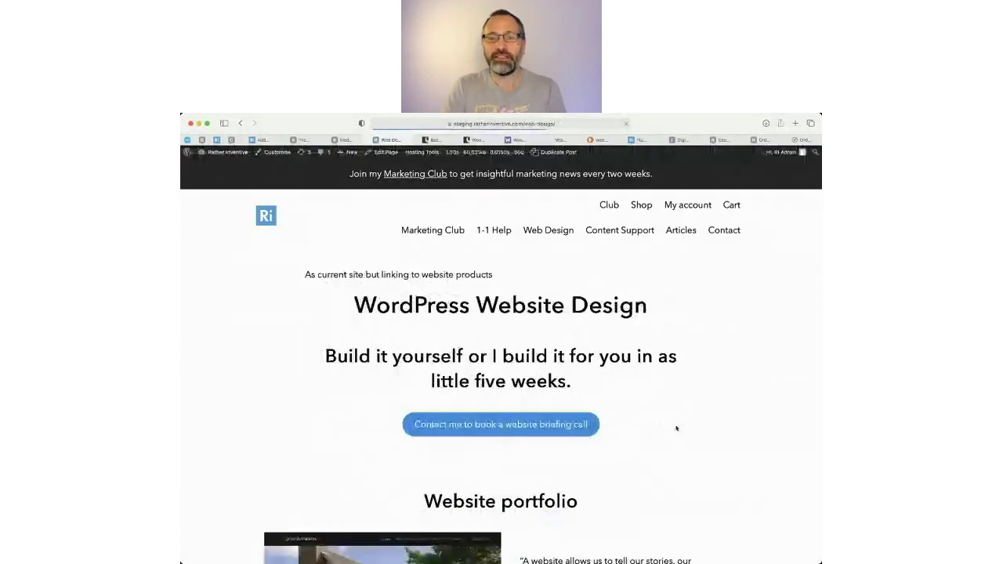
{"action": "scroll", "coordinate": [677, 428], "scroll_direction": "down", "scroll_amount": 1}
{"action": "scroll", "coordinate": [678, 428], "scroll_direction": "down", "scroll_amount": 10}
{"action": "scroll", "coordinate": [675, 424], "scroll_direction": "down", "scroll_amount": 10}
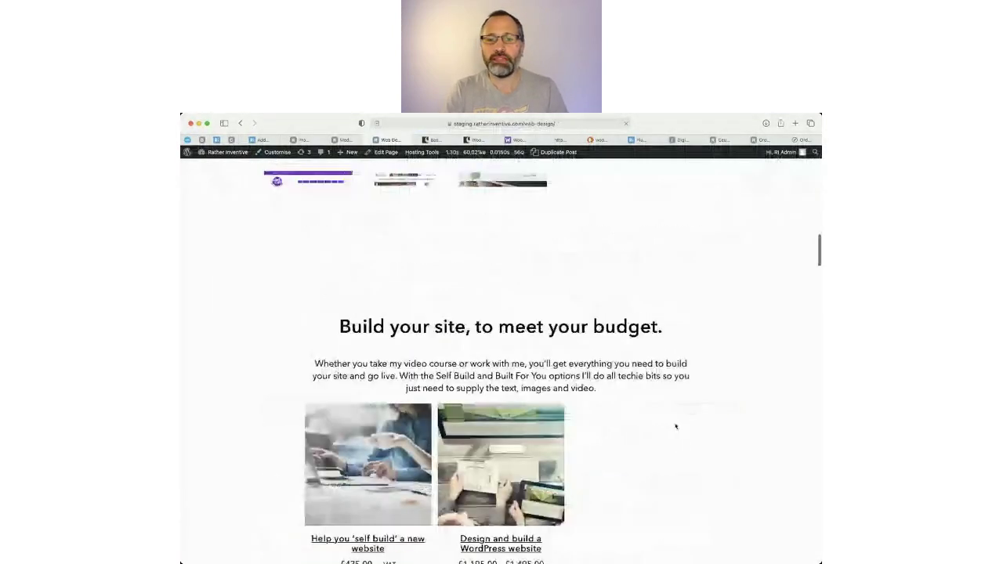
{"action": "scroll", "coordinate": [677, 410], "scroll_direction": "down", "scroll_amount": 20}
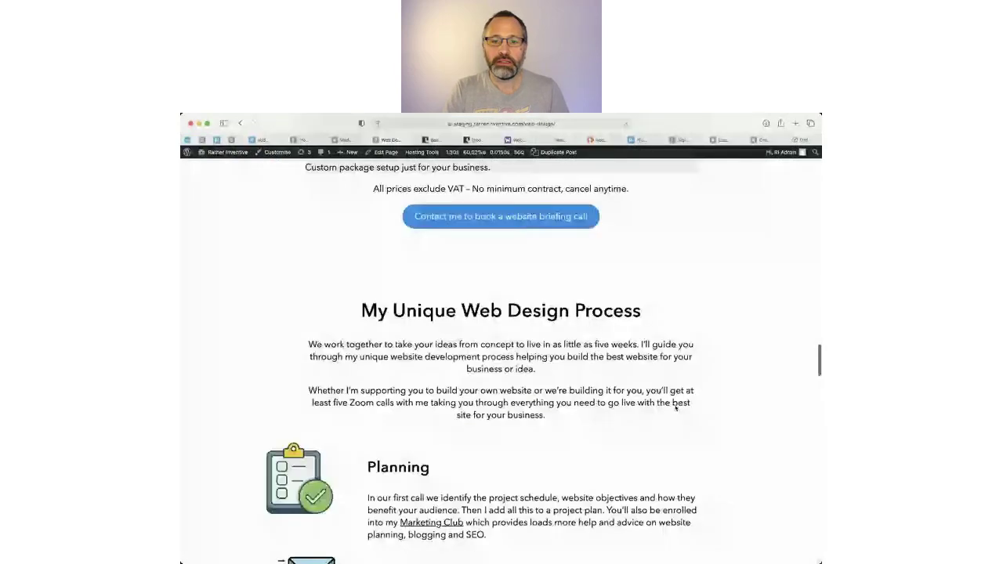
{"action": "scroll", "coordinate": [676, 409], "scroll_direction": "down", "scroll_amount": 10}
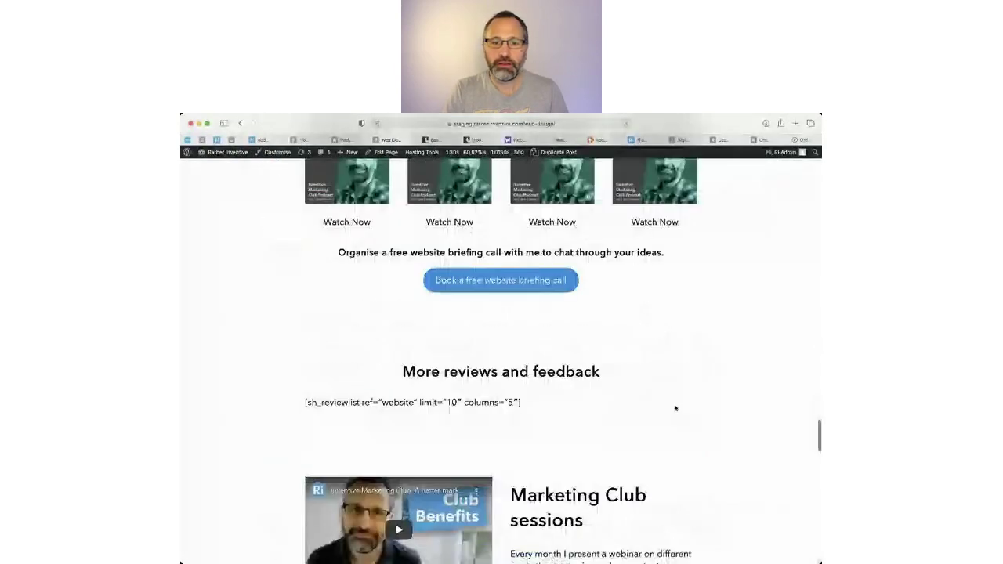
{"action": "scroll", "coordinate": [675, 409], "scroll_direction": "up", "scroll_amount": 10}
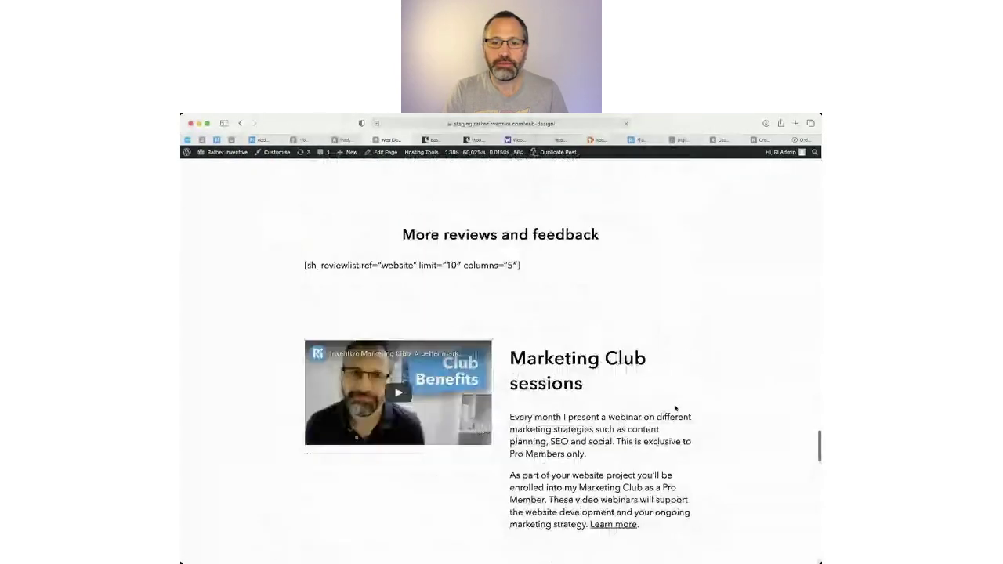
{"action": "scroll", "coordinate": [676, 406], "scroll_direction": "down", "scroll_amount": 2}
{"action": "scroll", "coordinate": [676, 405], "scroll_direction": "up", "scroll_amount": 10}
{"action": "scroll", "coordinate": [674, 402], "scroll_direction": "up", "scroll_amount": 5}
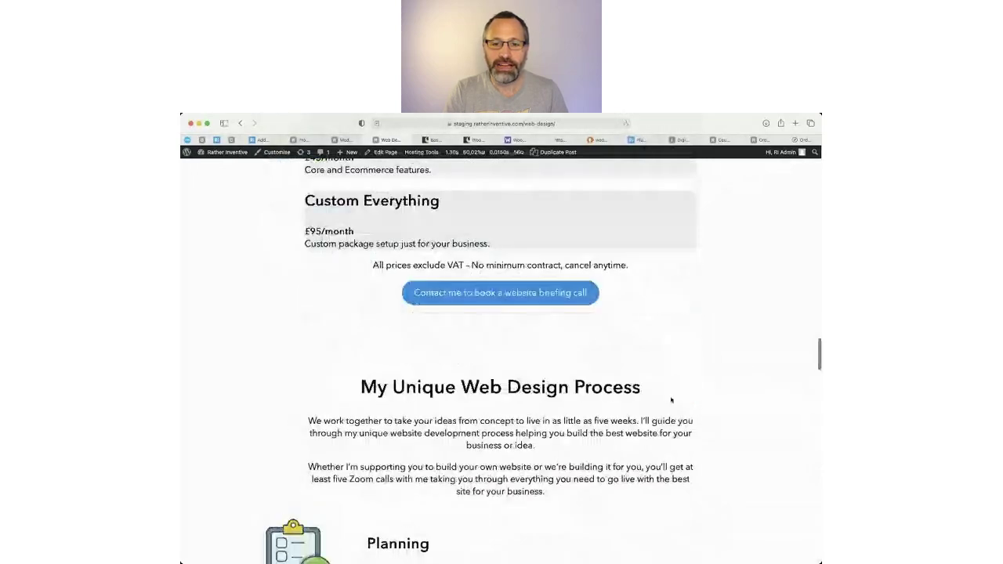
{"action": "scroll", "coordinate": [671, 400], "scroll_direction": "up", "scroll_amount": 15}
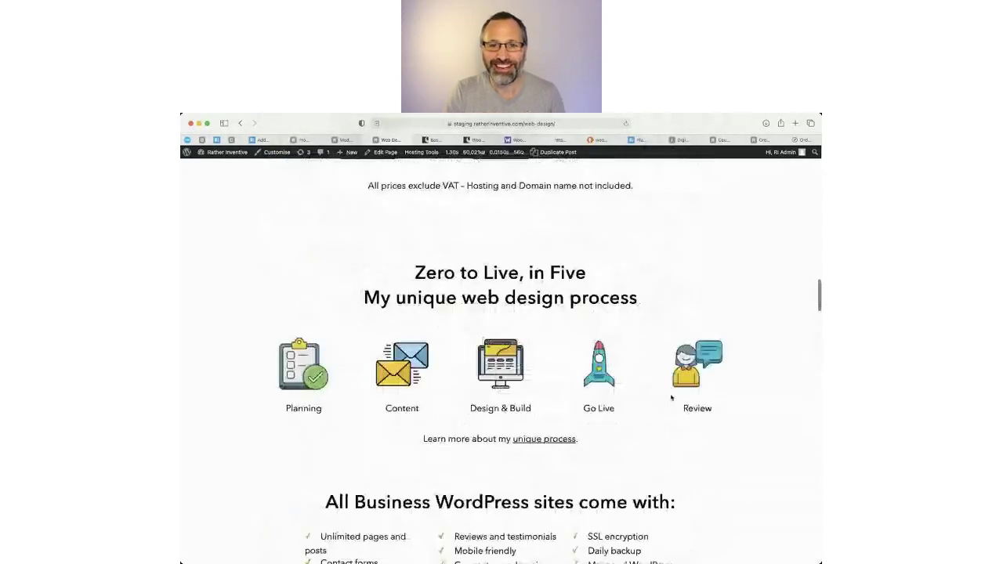
{"action": "scroll", "coordinate": [672, 401], "scroll_direction": "up", "scroll_amount": 1}
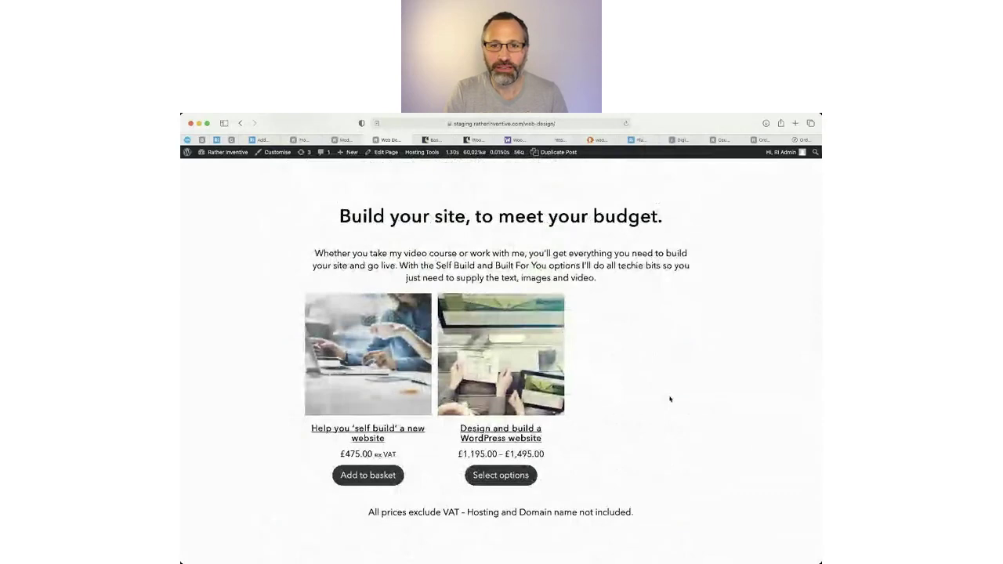
{"action": "scroll", "coordinate": [671, 399], "scroll_direction": "down", "scroll_amount": 1}
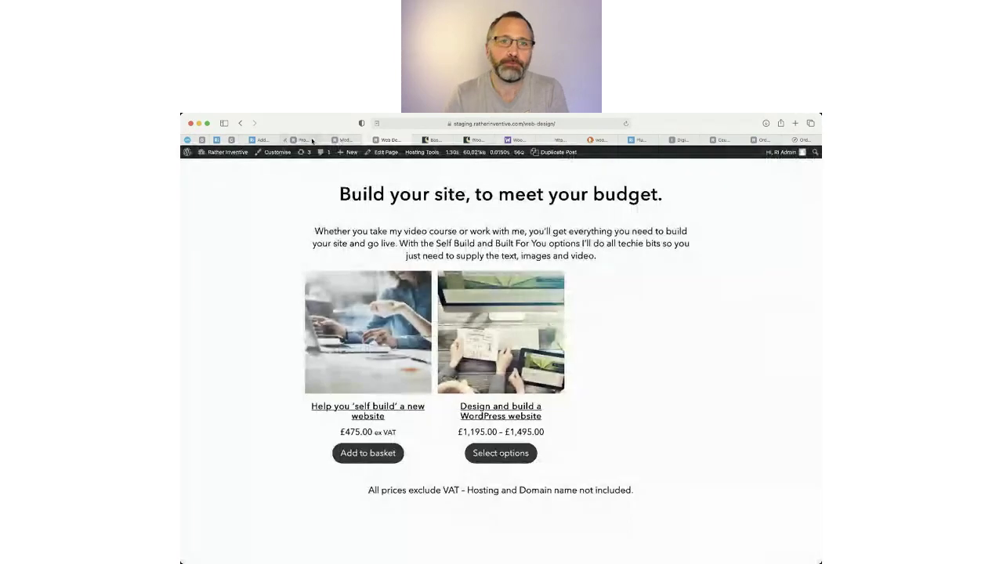
Back in the admin, open Products > Categories and review the seven categories.
{"action": "left_click", "coordinate": [312, 141]}
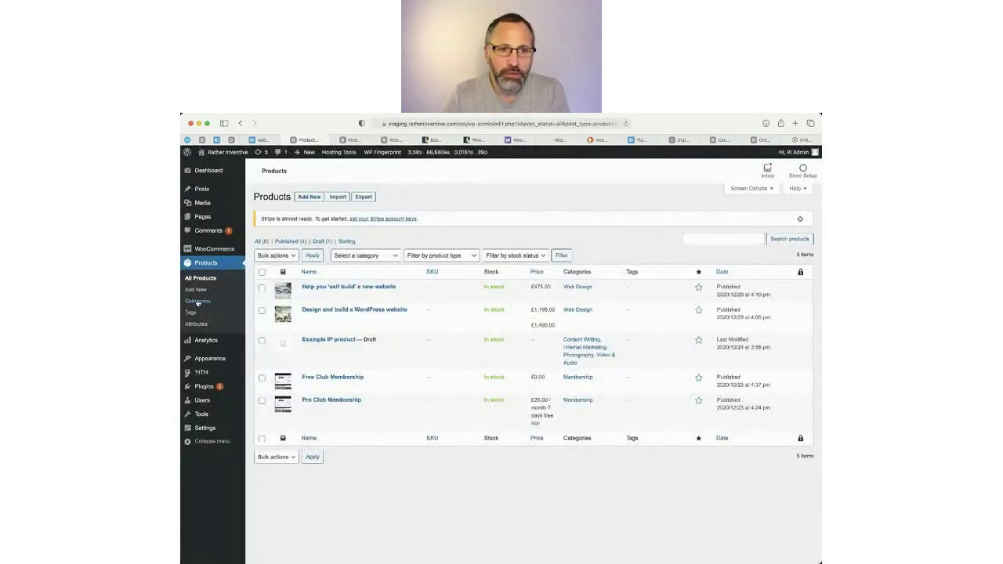
{"action": "left_click", "coordinate": [198, 303]}
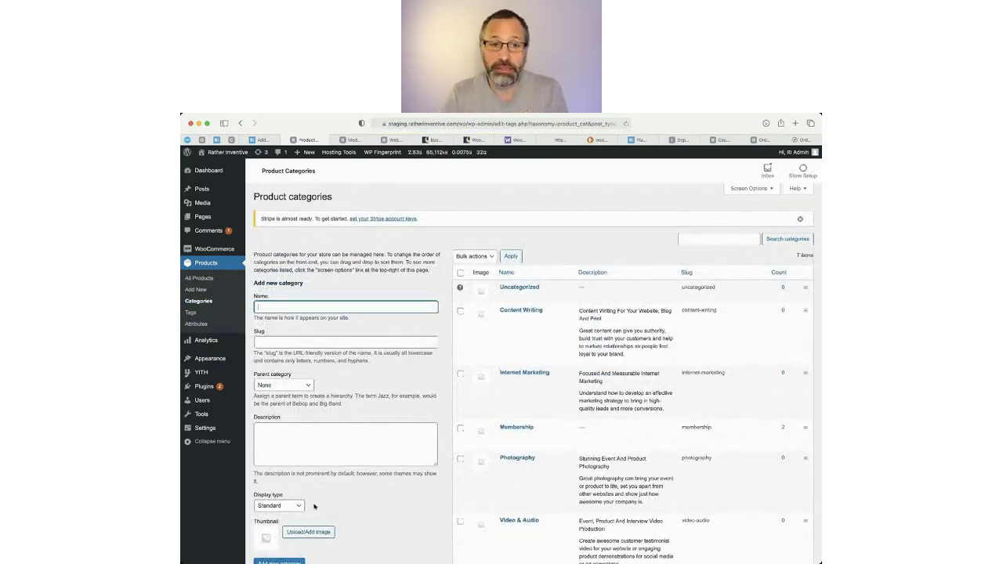
{"action": "scroll", "coordinate": [382, 501], "scroll_direction": "down", "scroll_amount": 1}
{"action": "scroll", "coordinate": [394, 501], "scroll_direction": "down", "scroll_amount": 1}
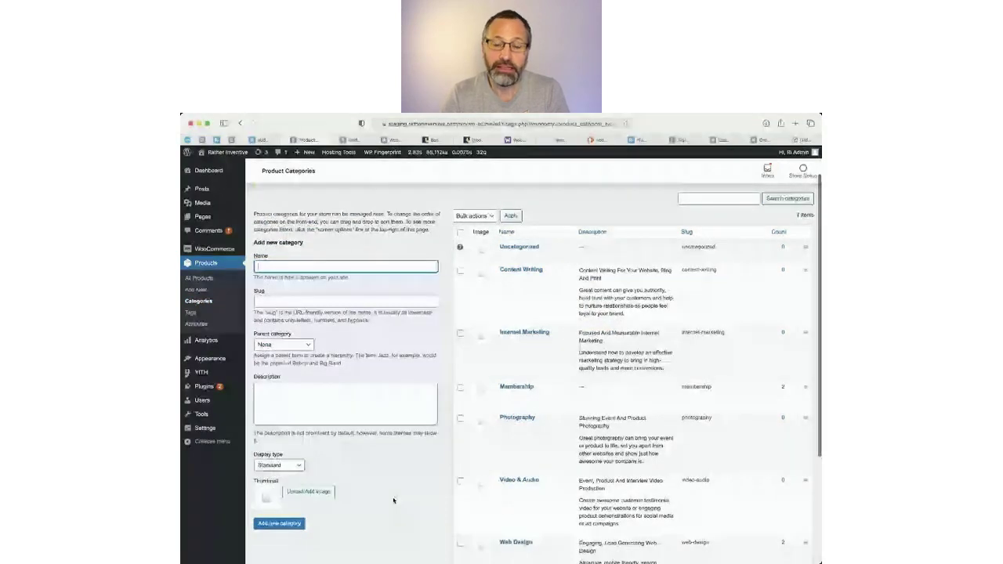
{"action": "scroll", "coordinate": [394, 490], "scroll_direction": "up", "scroll_amount": 1}
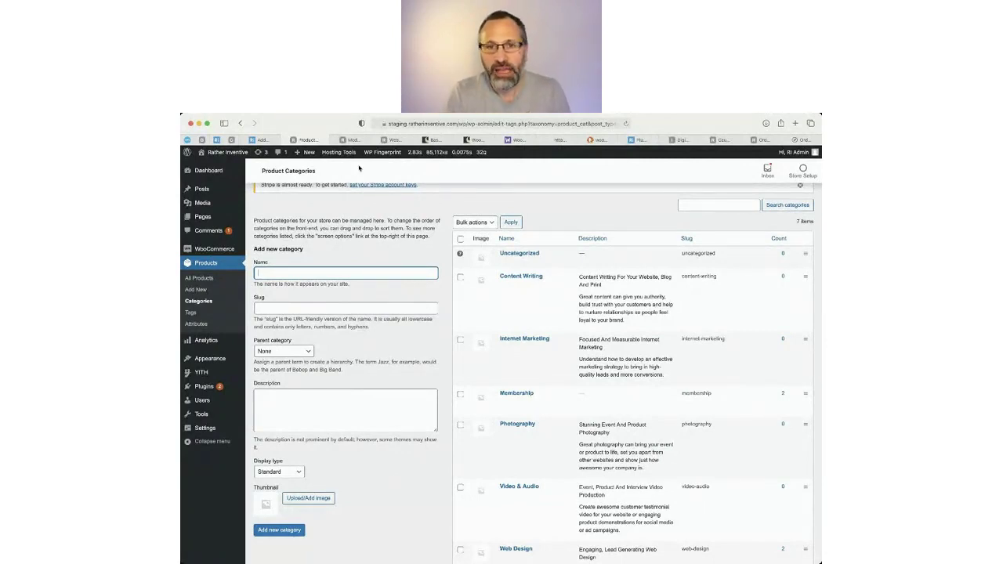
From the live Web Design page, go to the Shop page to check its products.
{"action": "left_click", "coordinate": [390, 139]}
{"action": "scroll", "coordinate": [549, 204], "scroll_direction": "up", "scroll_amount": 5}
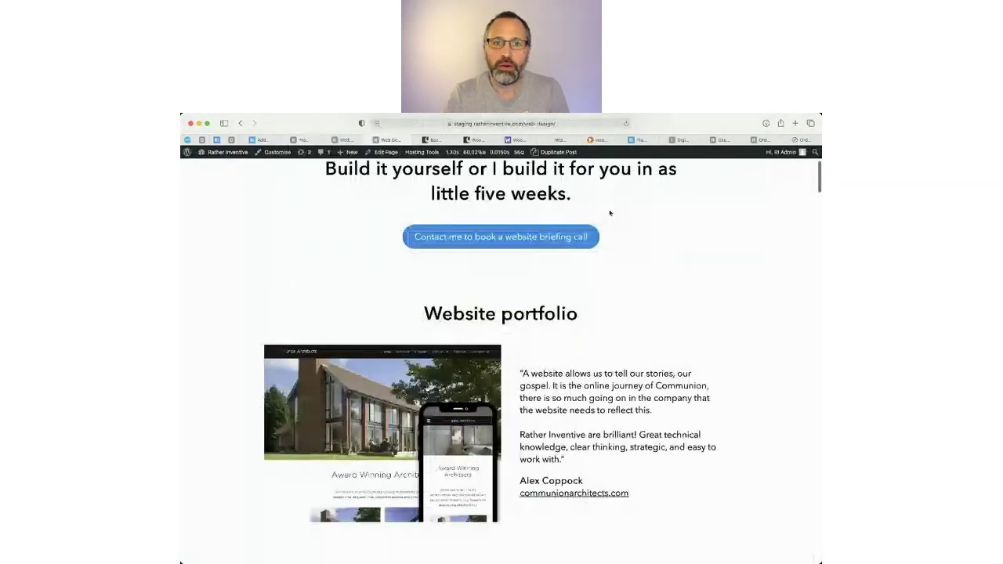
{"action": "scroll", "coordinate": [610, 212], "scroll_direction": "up", "scroll_amount": 5}
{"action": "left_click", "coordinate": [643, 207]}
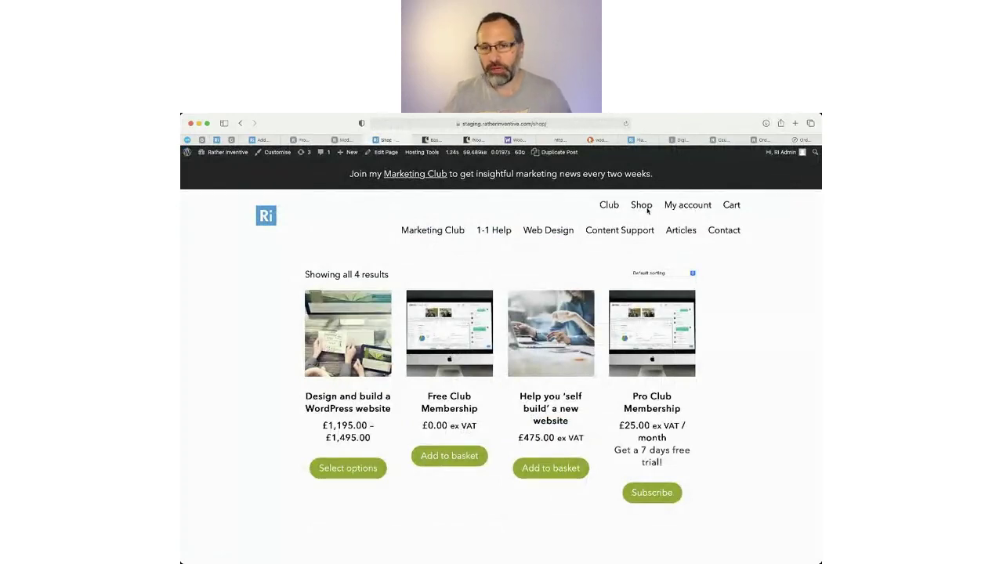
Close the Media Library tab and return to the Product categories admin page.
{"action": "left_click", "coordinate": [345, 139]}
{"action": "left_click", "coordinate": [327, 140]}
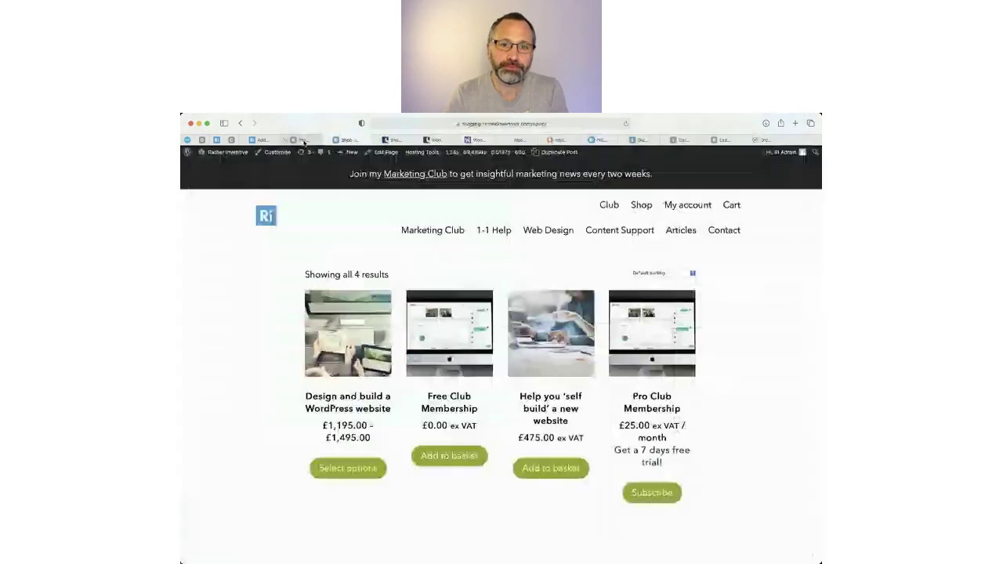
{"action": "left_click", "coordinate": [303, 139]}
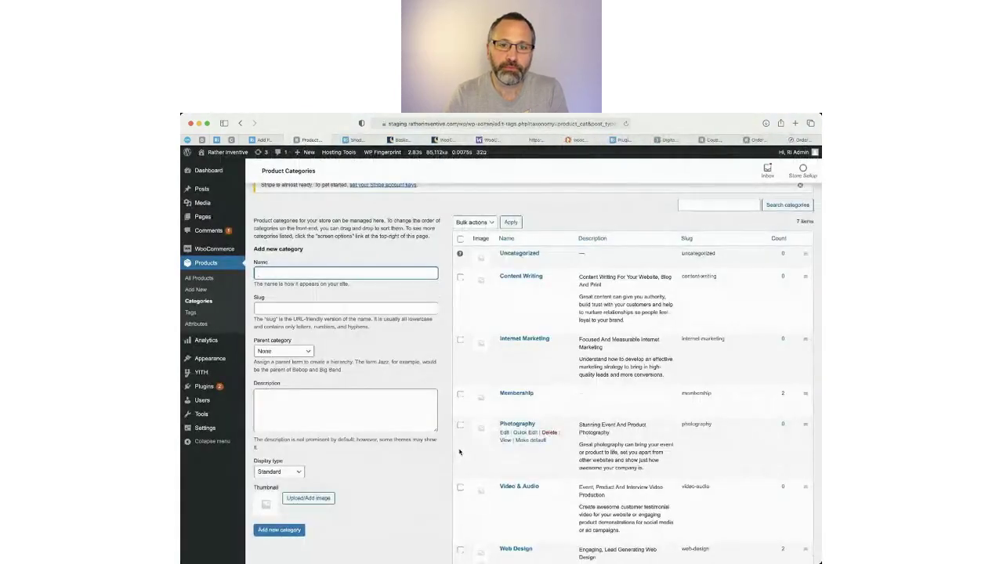
Start a new product from Products > Add New.
{"action": "scroll", "coordinate": [494, 358], "scroll_direction": "up", "scroll_amount": 2}
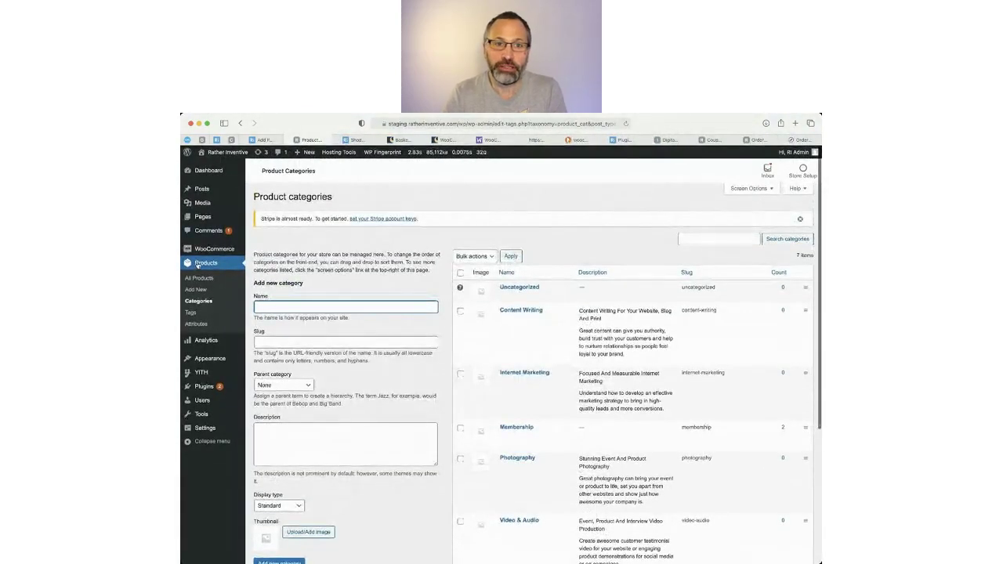
{"action": "left_click", "coordinate": [196, 290]}
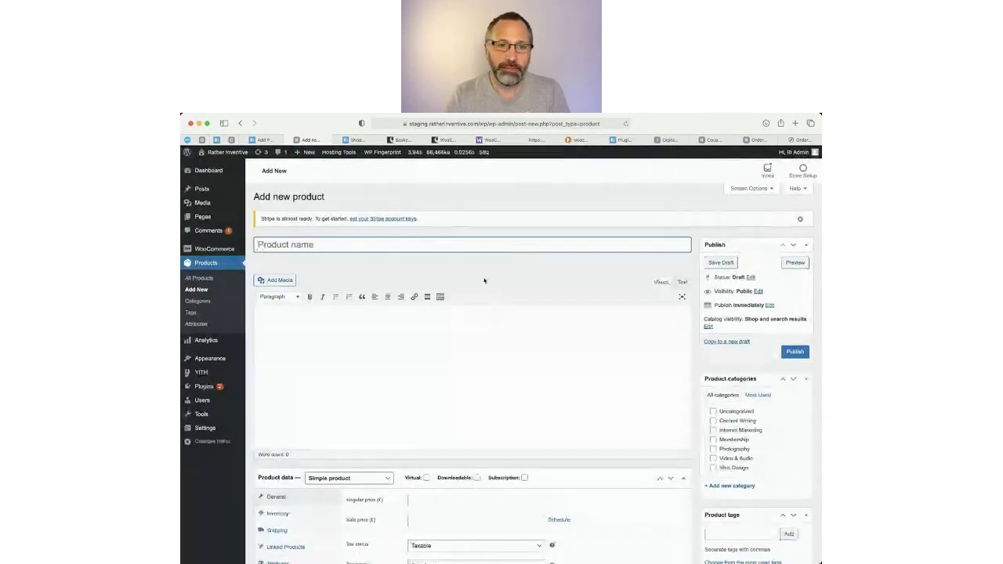
Copy 'Digital marketing support call' from the live product page into the Product name field.
{"action": "left_click", "coordinate": [666, 141]}
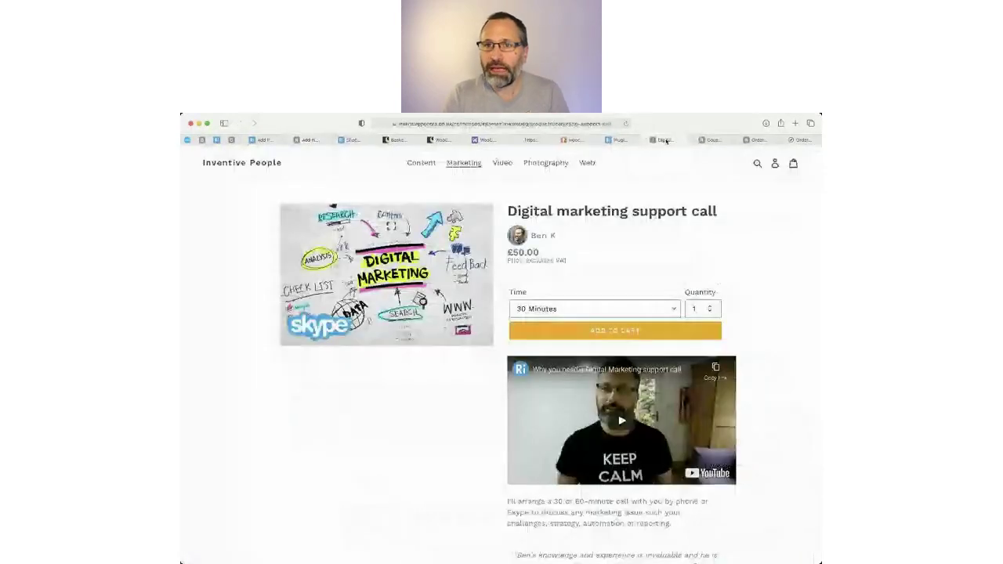
{"action": "left_click_drag", "start_coordinate": [666, 140], "coordinate": [309, 140]}
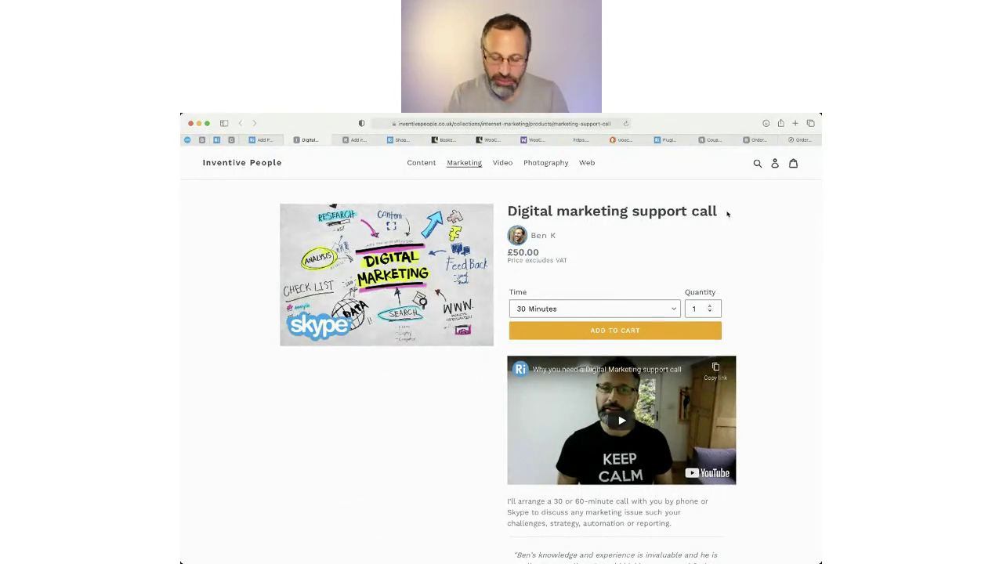
{"action": "left_click_drag", "start_coordinate": [727, 215], "coordinate": [509, 210]}
{"action": "key", "text": "cmd+c"}
{"action": "left_click", "coordinate": [271, 141]}
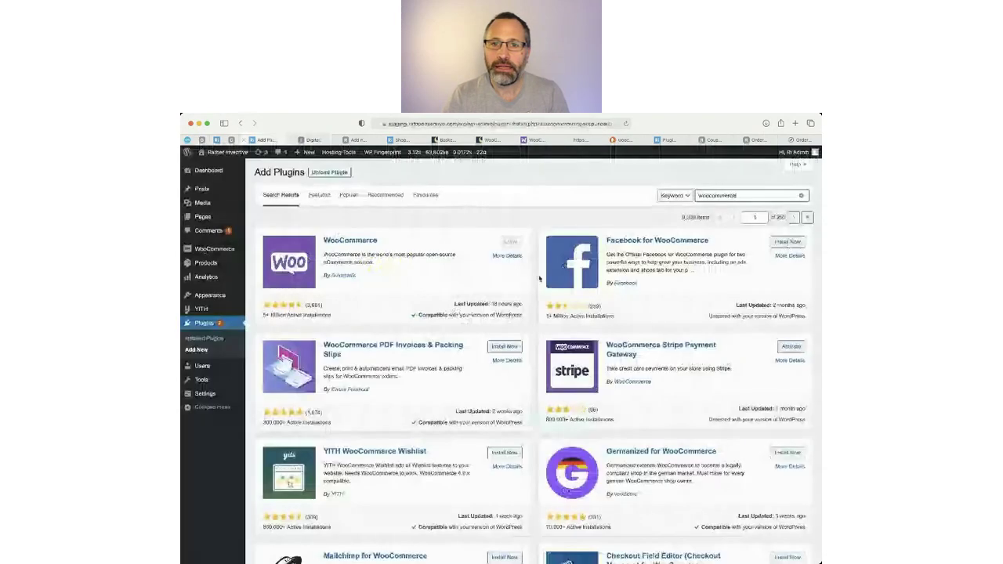
{"action": "left_click", "coordinate": [357, 141]}
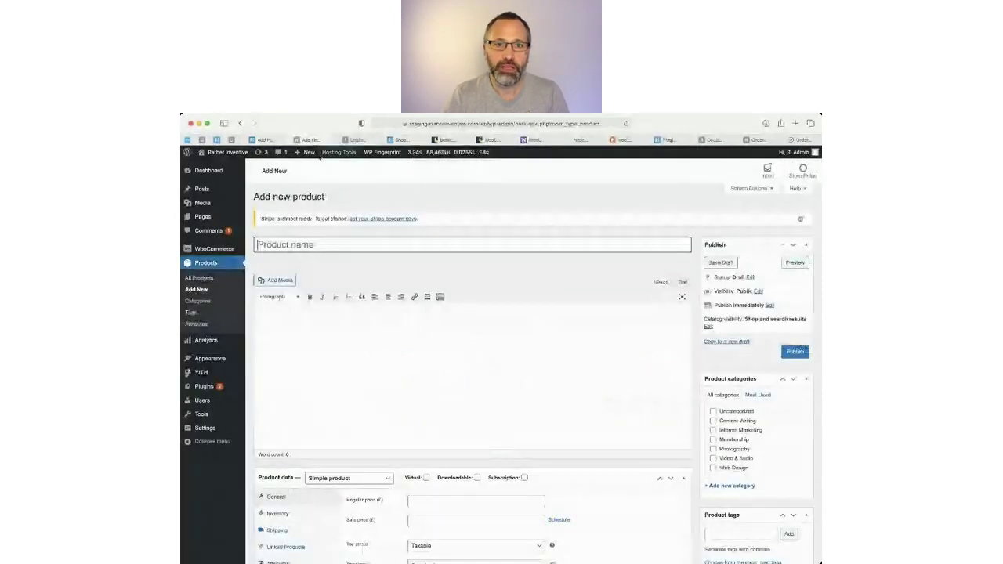
{"action": "key", "text": "cmd+v"}
Copy the live product's description text and paste it into the description editor.
{"action": "left_click", "coordinate": [367, 142]}
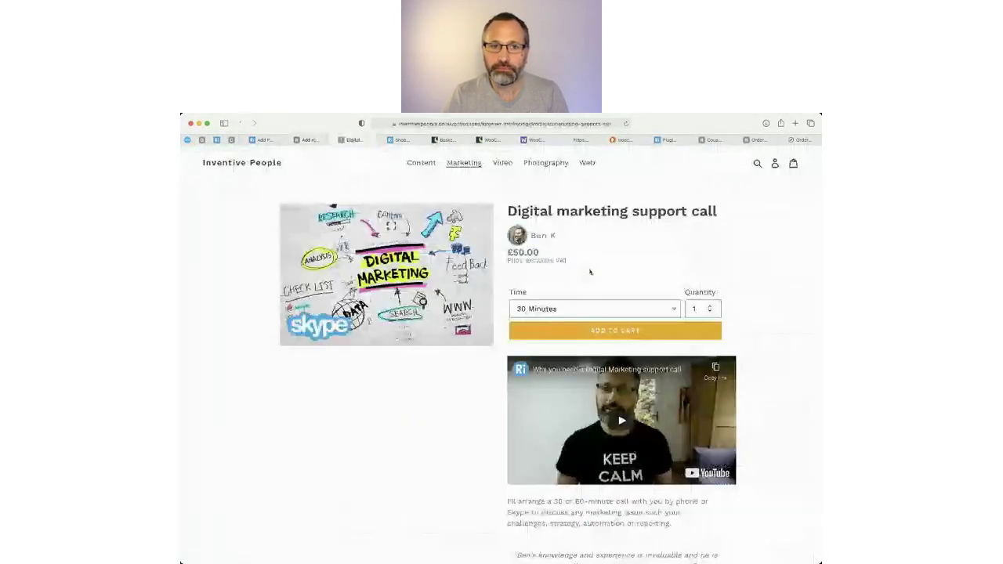
{"action": "scroll", "coordinate": [701, 422], "scroll_direction": "down", "scroll_amount": 5}
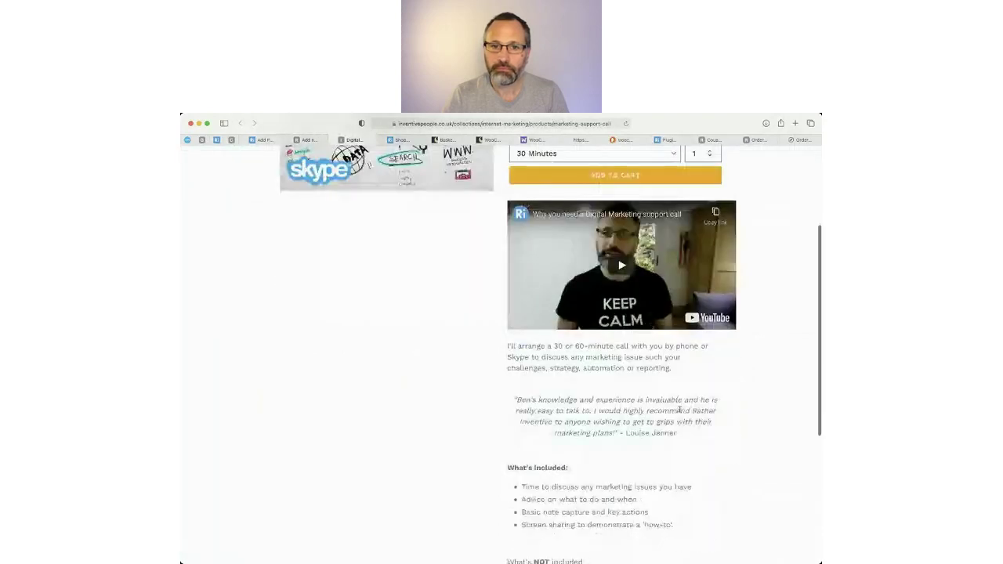
{"action": "left_click_drag", "start_coordinate": [507, 345], "coordinate": [608, 340]}
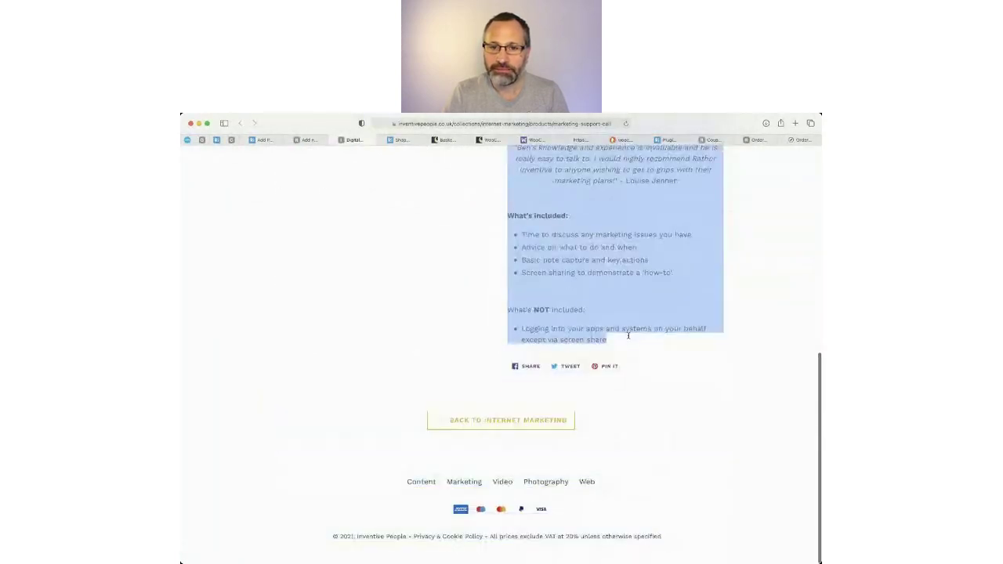
{"action": "left_click", "coordinate": [307, 140]}
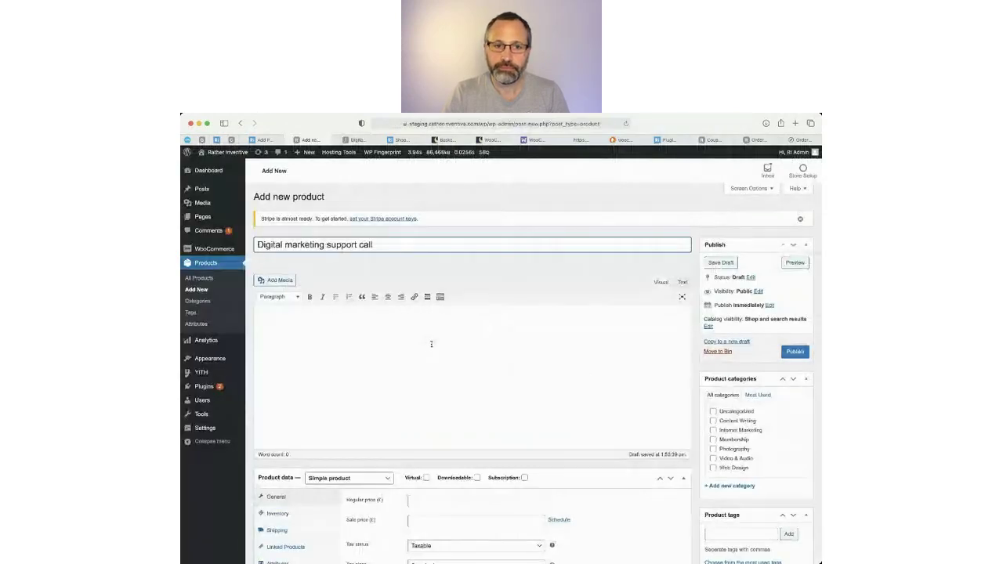
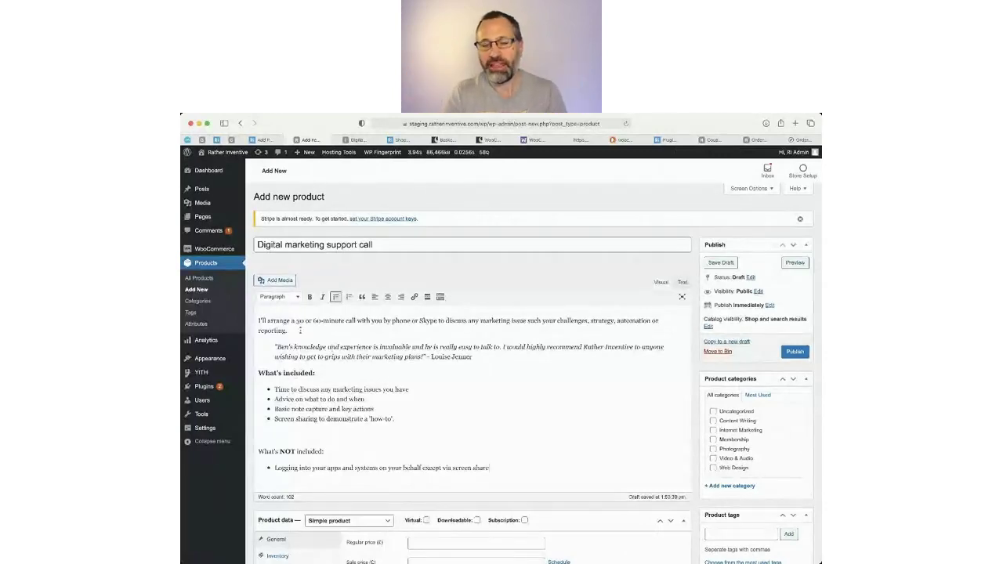
Move the description's opening paragraph into the Product short description.
{"action": "left_click_drag", "start_coordinate": [275, 317], "coordinate": [465, 479]}
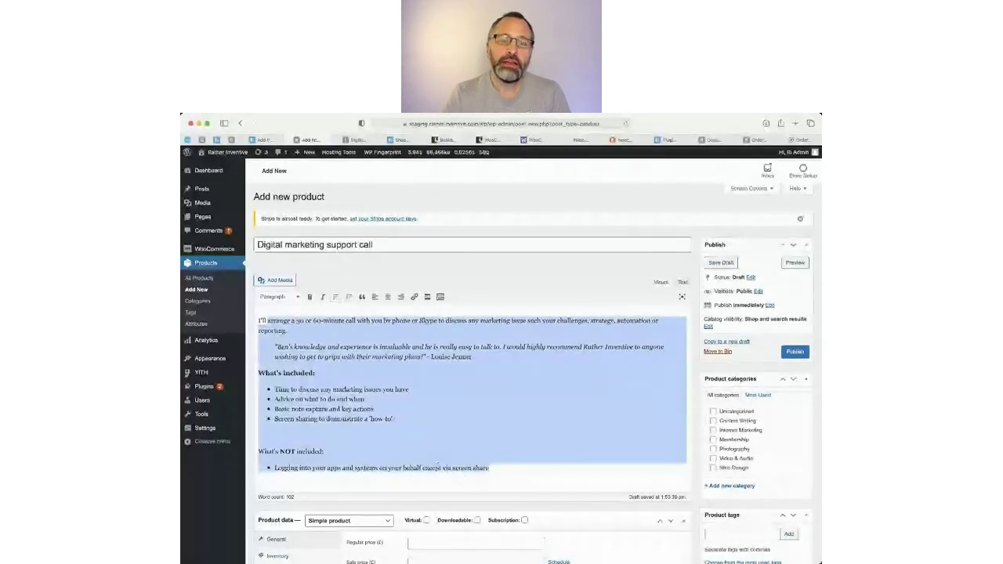
{"action": "left_click", "coordinate": [372, 434]}
{"action": "scroll", "coordinate": [360, 439], "scroll_direction": "down", "scroll_amount": 10}
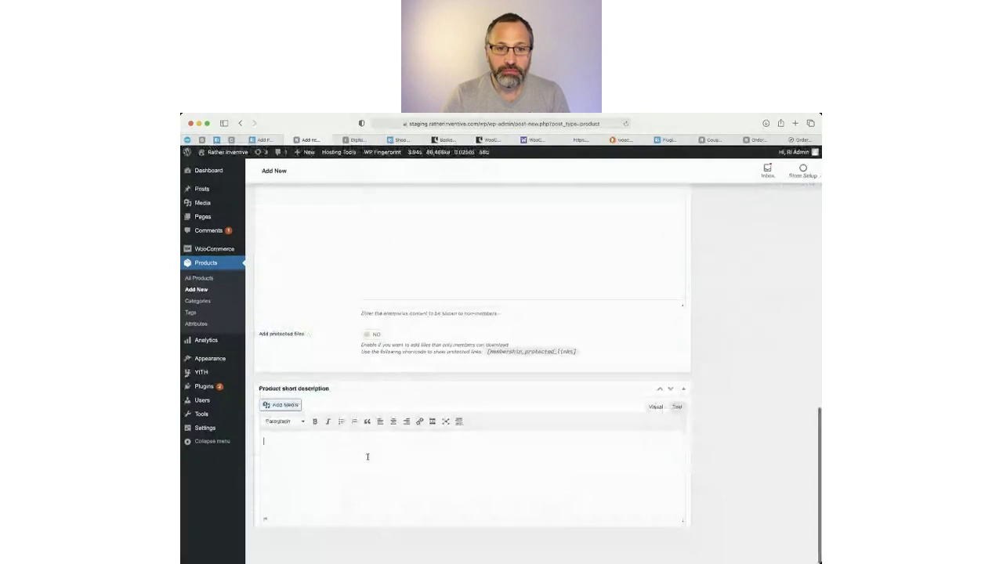
{"action": "scroll", "coordinate": [370, 451], "scroll_direction": "up", "scroll_amount": 10}
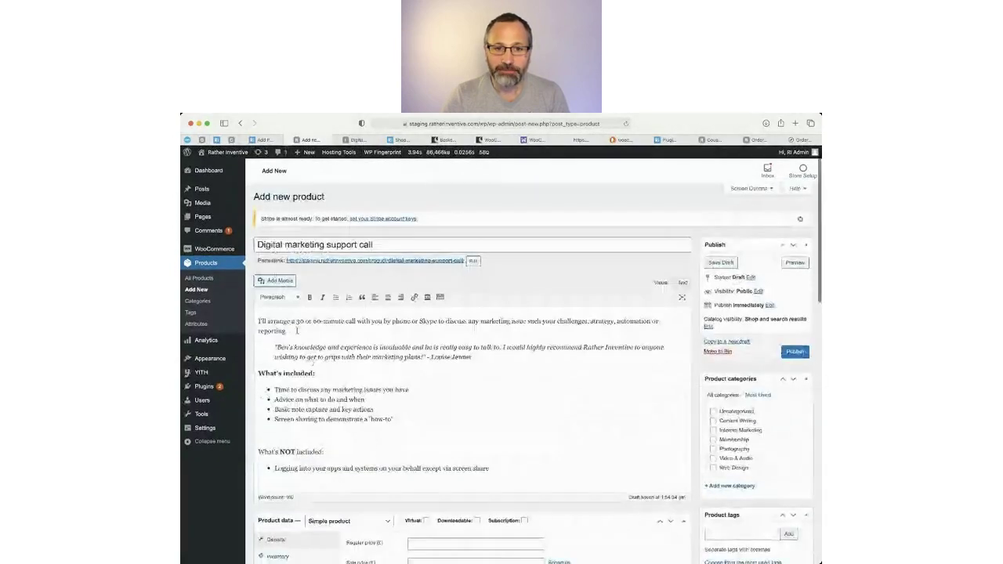
{"action": "left_click_drag", "start_coordinate": [295, 331], "coordinate": [234, 315]}
{"action": "key", "text": "ctrl+c"}
{"action": "scroll", "coordinate": [248, 321], "scroll_direction": "down", "scroll_amount": 10}
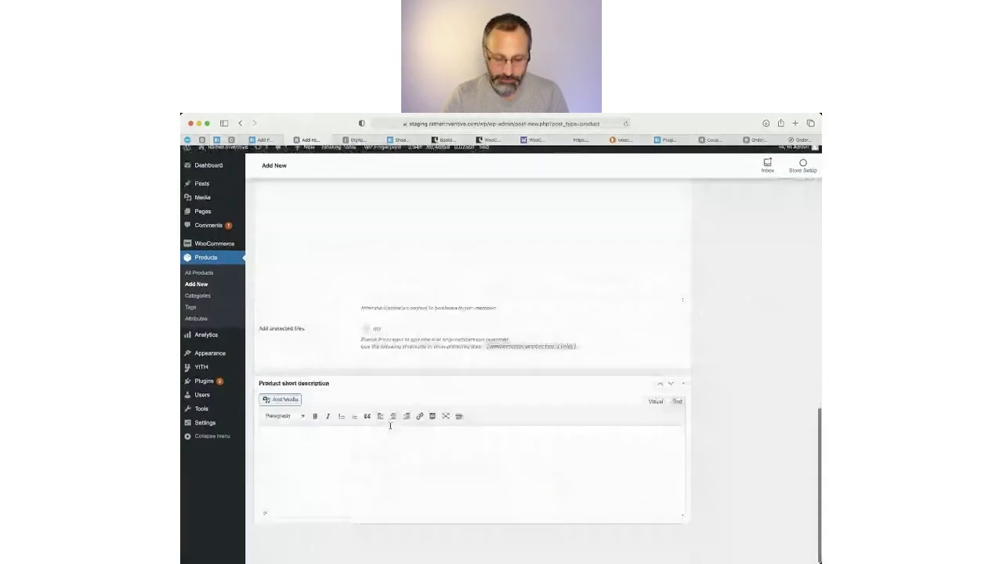
{"action": "left_click", "coordinate": [342, 453]}
{"action": "key", "text": "ctrl+v"}
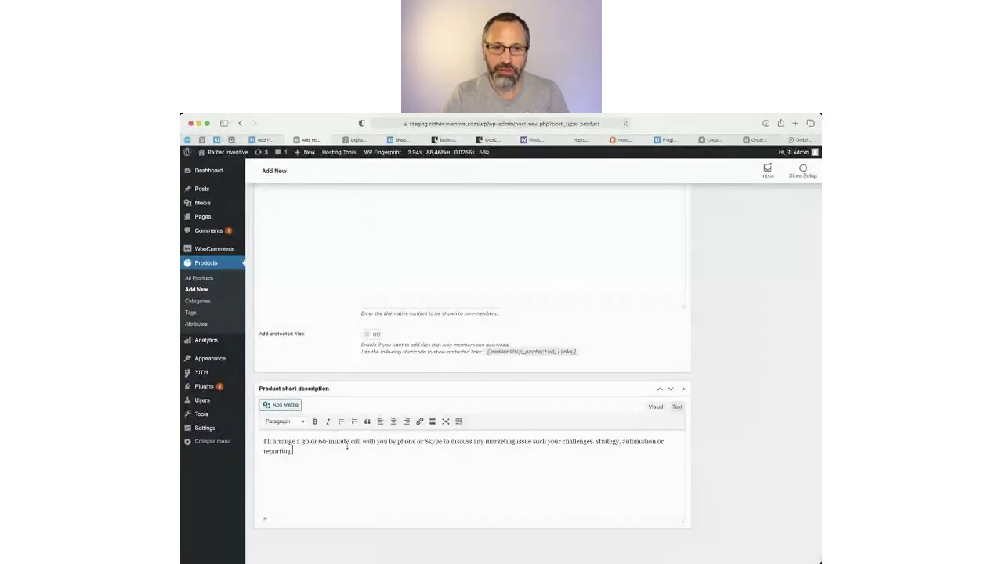
Delete the blank line above the quote and remove its blockquote indentation.
{"action": "scroll", "coordinate": [346, 440], "scroll_direction": "up", "scroll_amount": 5}
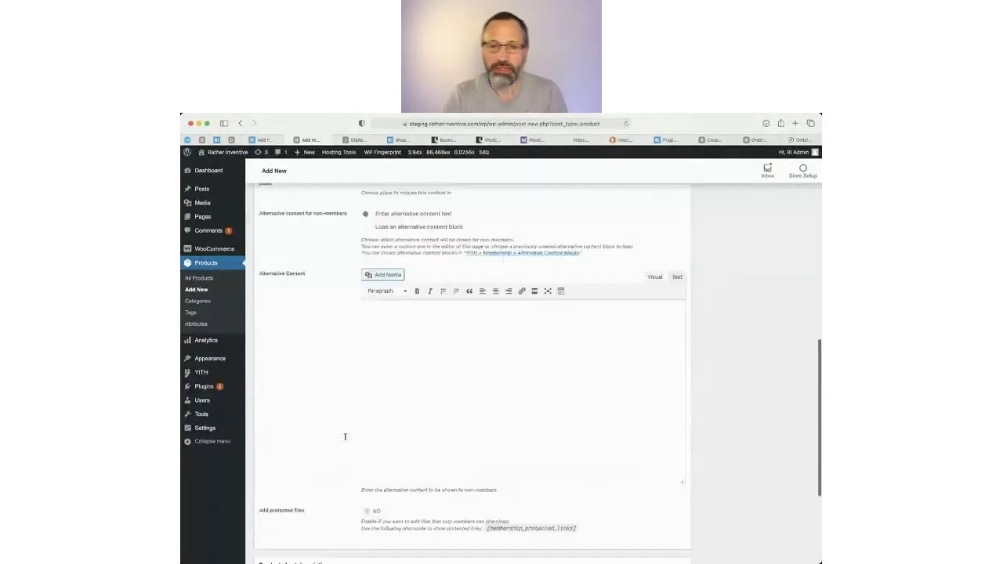
{"action": "scroll", "coordinate": [345, 437], "scroll_direction": "up", "scroll_amount": 15}
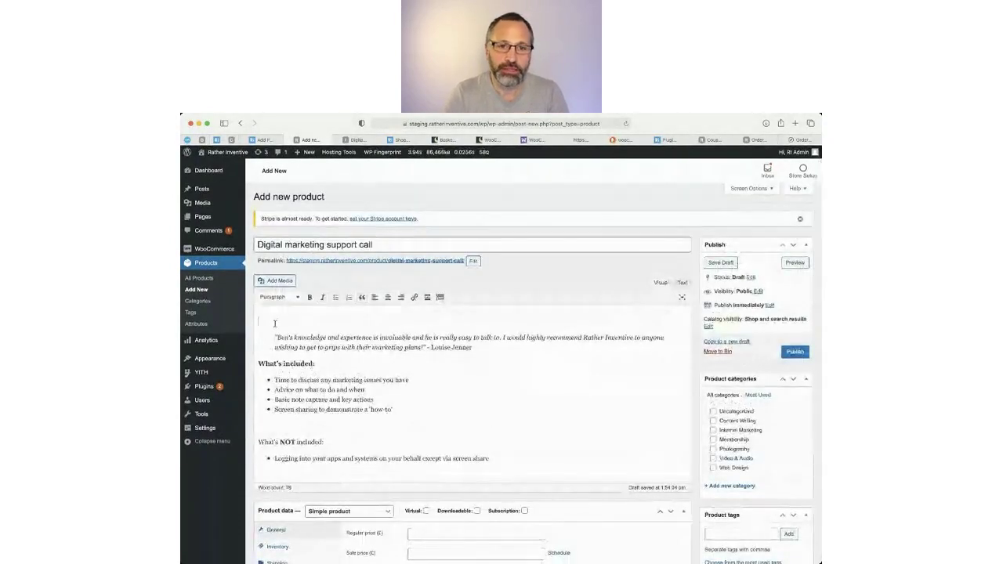
{"action": "key", "text": "Down"}
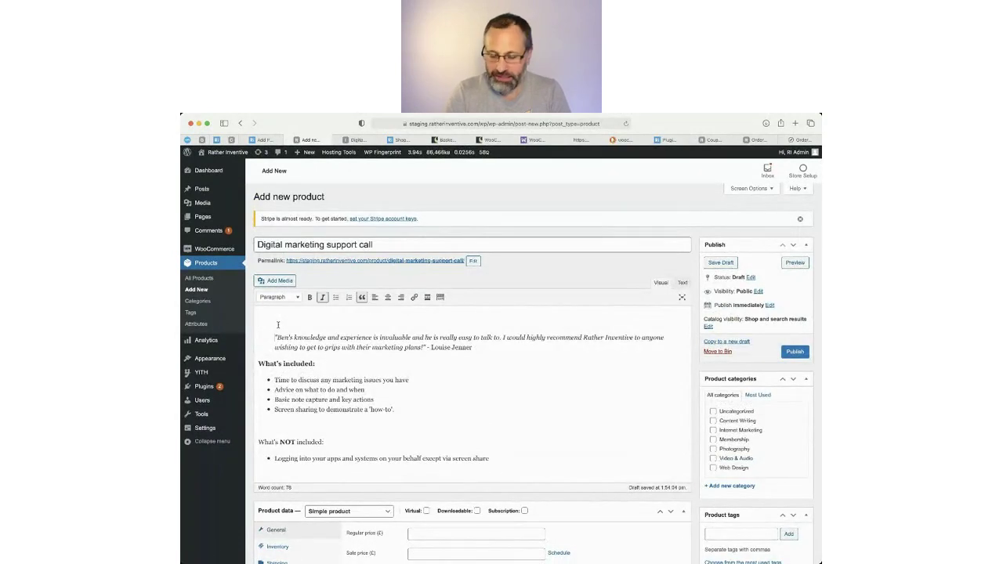
{"action": "key", "text": "BackSpace"}
{"action": "key", "text": "BackSpace"}
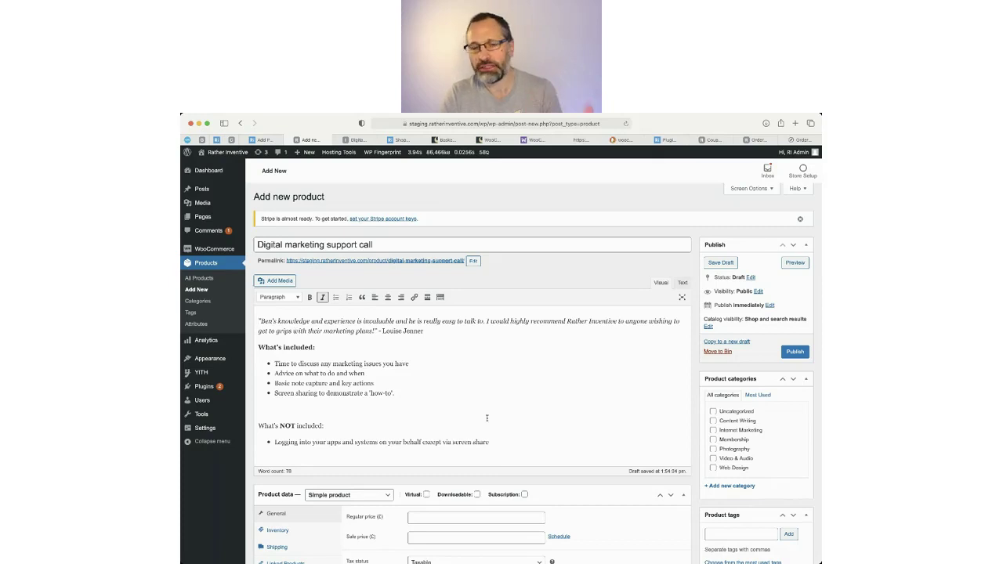
{"action": "scroll", "coordinate": [487, 418], "scroll_direction": "down", "scroll_amount": 2}
{"action": "scroll", "coordinate": [483, 418], "scroll_direction": "up", "scroll_amount": 2}
{"action": "left_click_drag", "start_coordinate": [273, 316], "coordinate": [467, 472]}
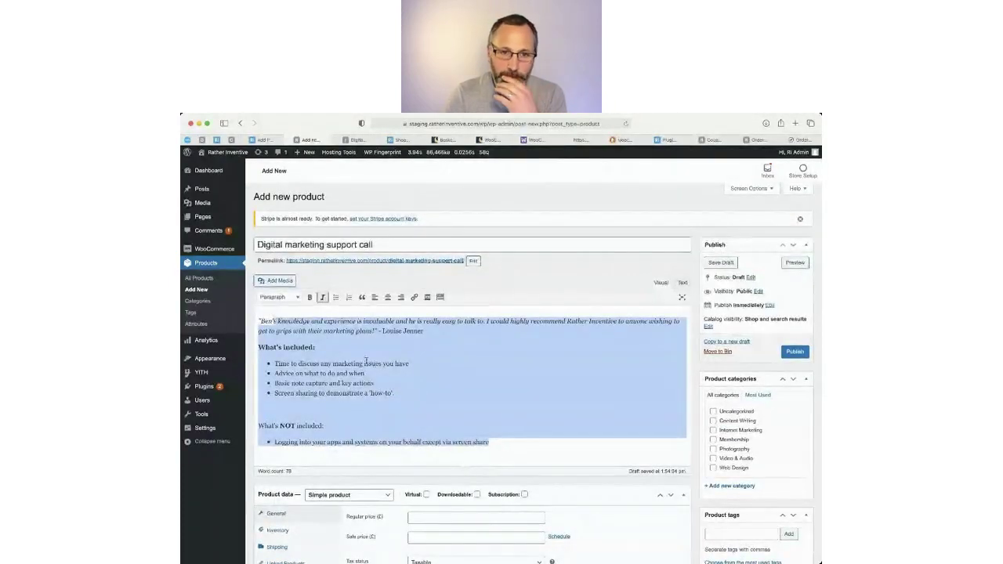
{"action": "left_click", "coordinate": [364, 354]}
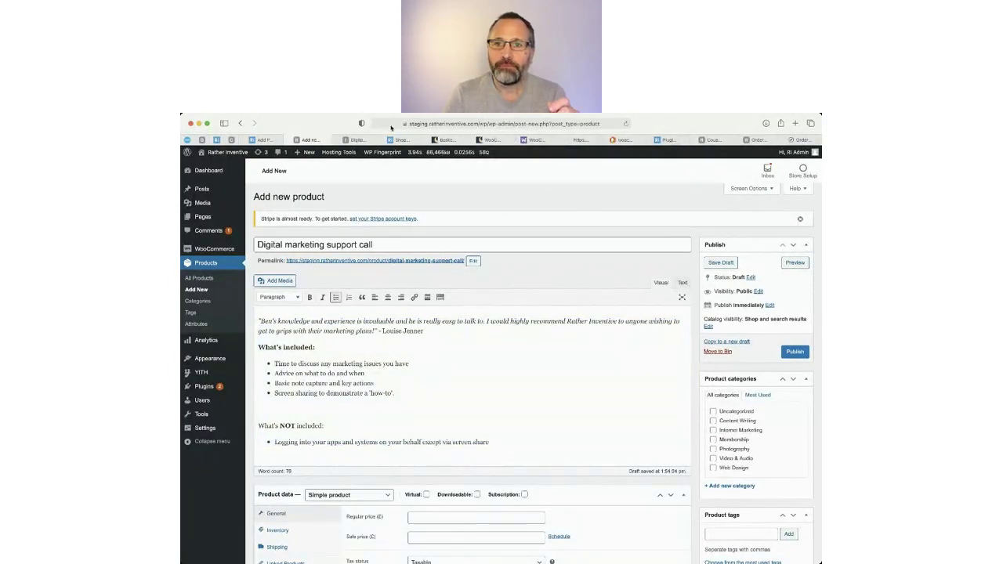
Copy the URL of the 'Why you need a Digital Marketing support call' YouTube video from the live product page.
{"action": "left_click", "coordinate": [357, 140]}
{"action": "scroll", "coordinate": [533, 337], "scroll_direction": "up", "scroll_amount": 10}
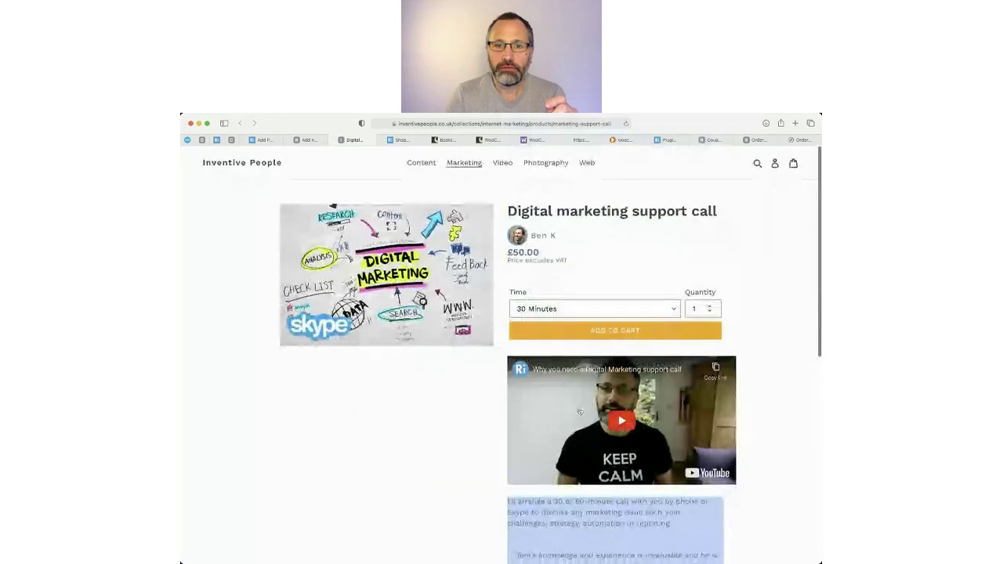
{"action": "left_click", "coordinate": [576, 373]}
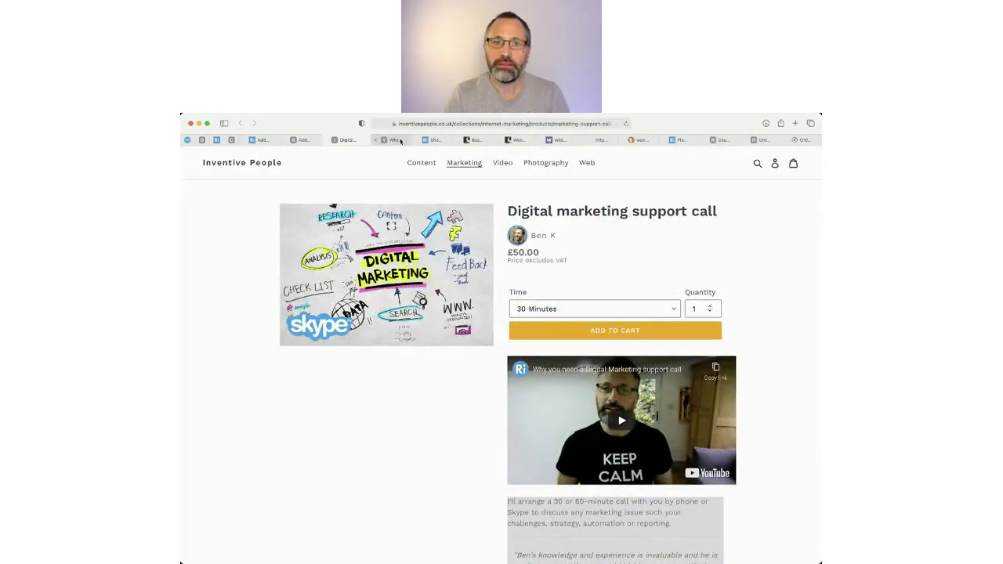
{"action": "left_click", "coordinate": [394, 140]}
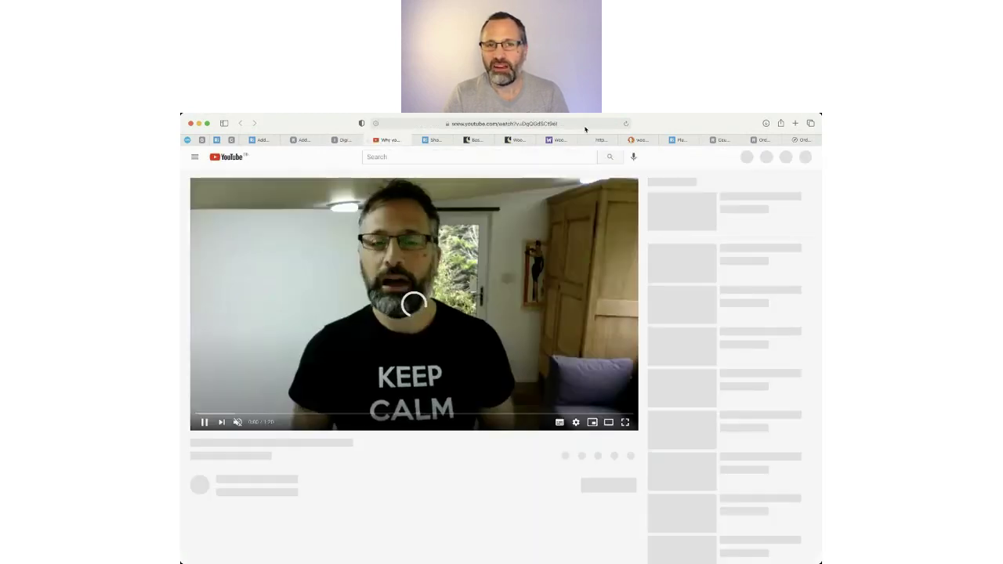
{"action": "left_click", "coordinate": [584, 124]}
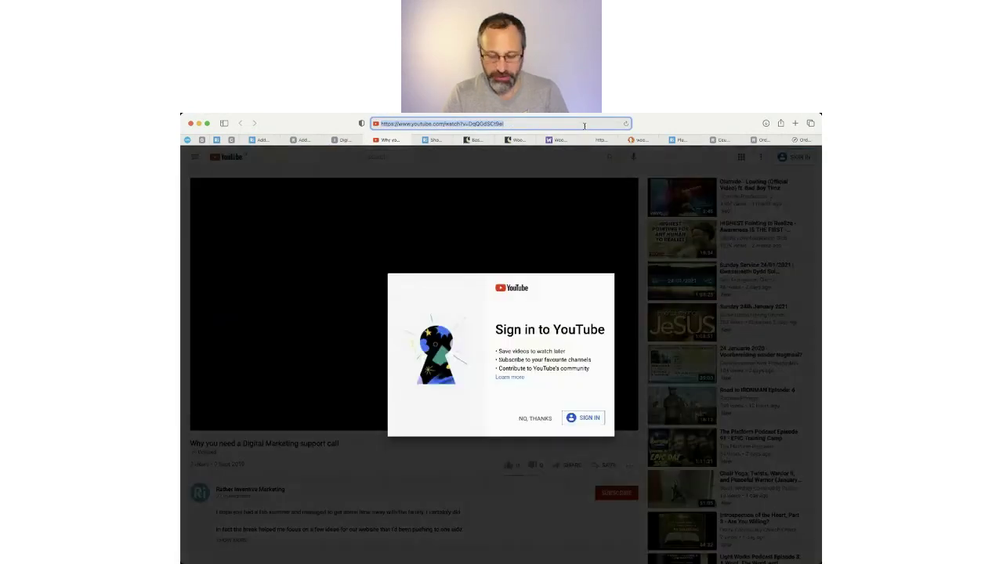
{"action": "key", "text": "super+w"}
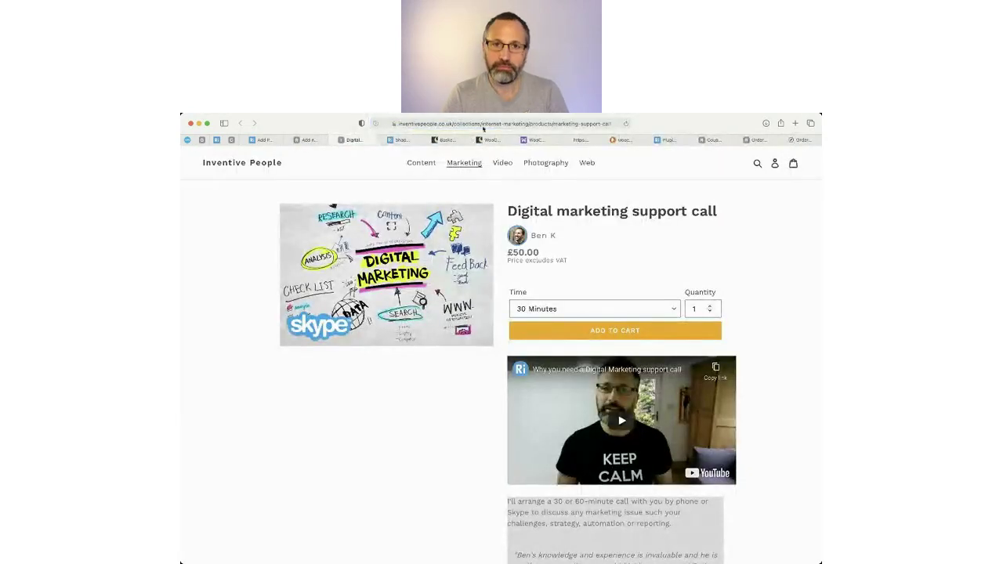
Paste the YouTube link on a new line above the quote in the product description.
{"action": "left_click", "coordinate": [307, 141]}
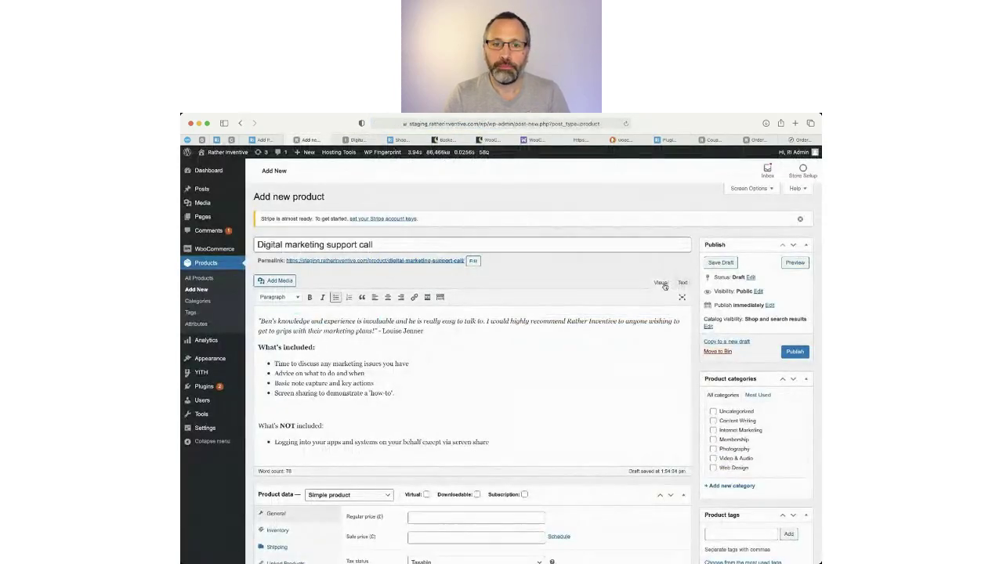
{"action": "left_click", "coordinate": [256, 318]}
{"action": "key", "text": "Return"}
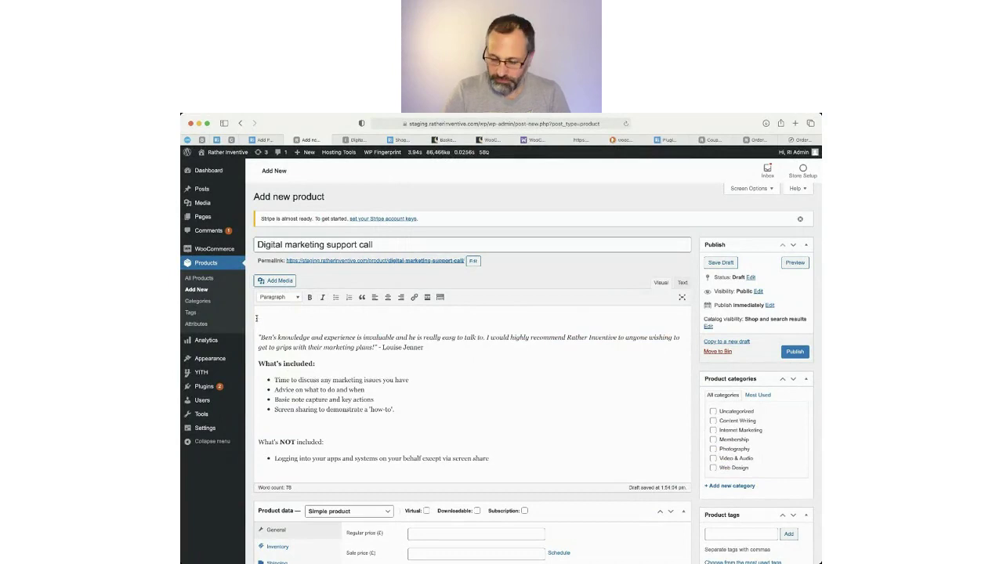
{"action": "key", "text": "super+v"}
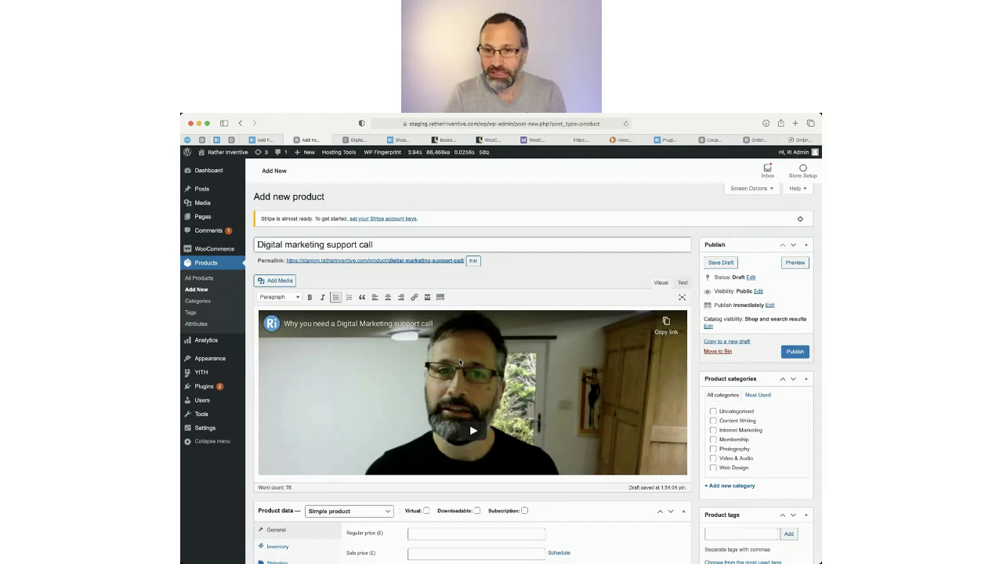
{"action": "scroll", "coordinate": [656, 401], "scroll_direction": "down", "scroll_amount": 2}
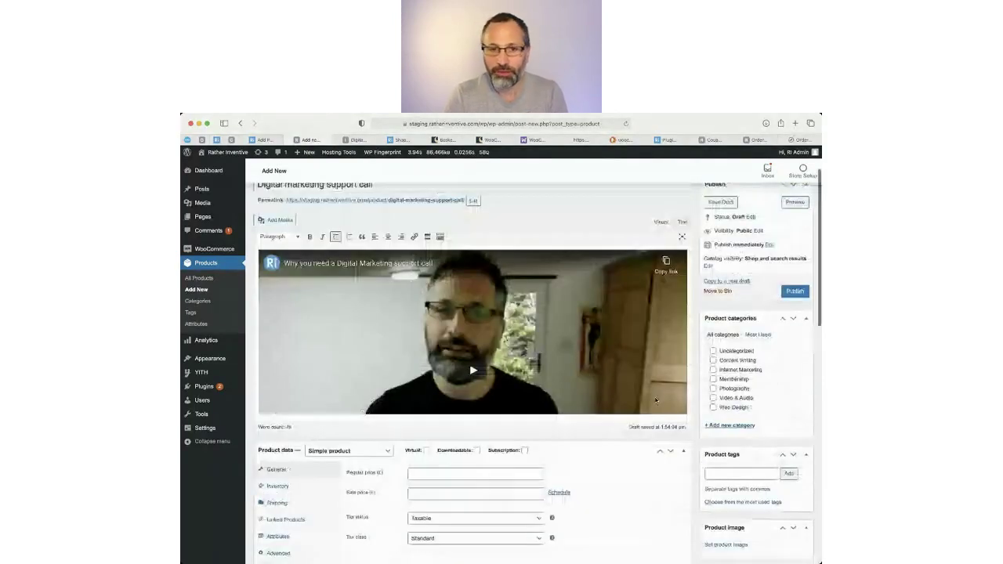
{"action": "scroll", "coordinate": [656, 400], "scroll_direction": "up", "scroll_amount": 1}
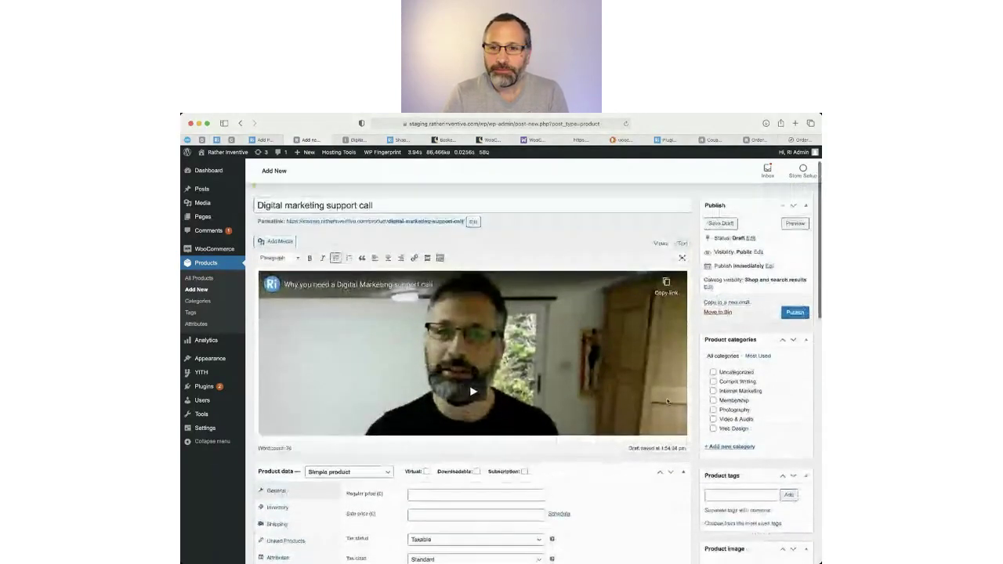
{"action": "scroll", "coordinate": [668, 401], "scroll_direction": "up", "scroll_amount": 1}
{"action": "scroll", "coordinate": [256, 308], "scroll_direction": "down", "scroll_amount": 1}
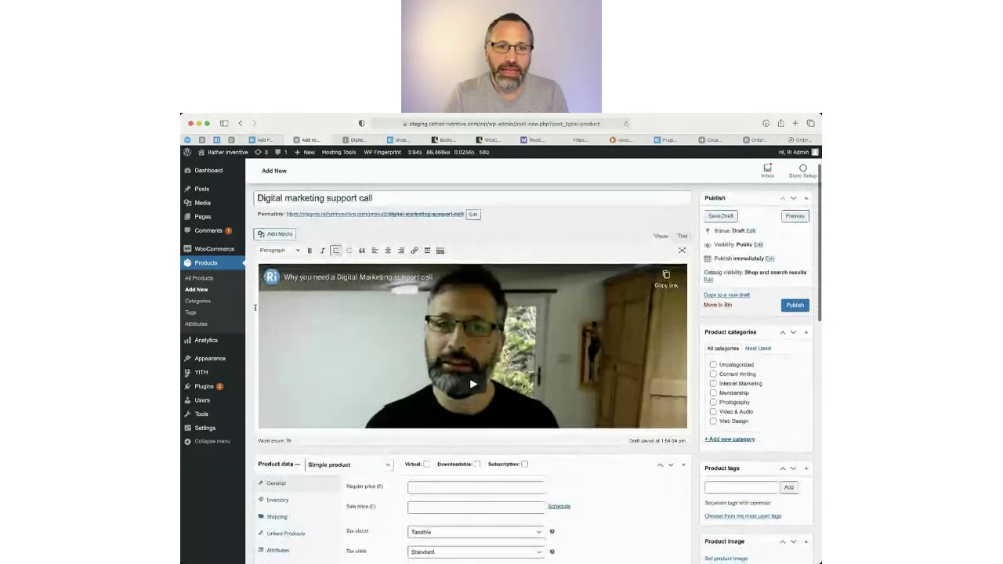
{"action": "scroll", "coordinate": [255, 310], "scroll_direction": "down", "scroll_amount": 3}
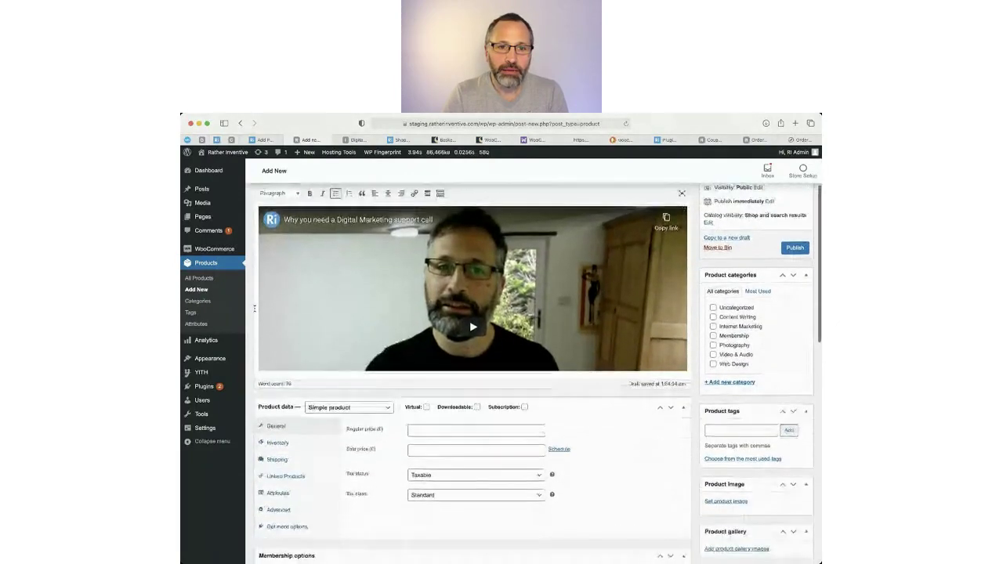
{"action": "scroll", "coordinate": [254, 314], "scroll_direction": "up", "scroll_amount": 4}
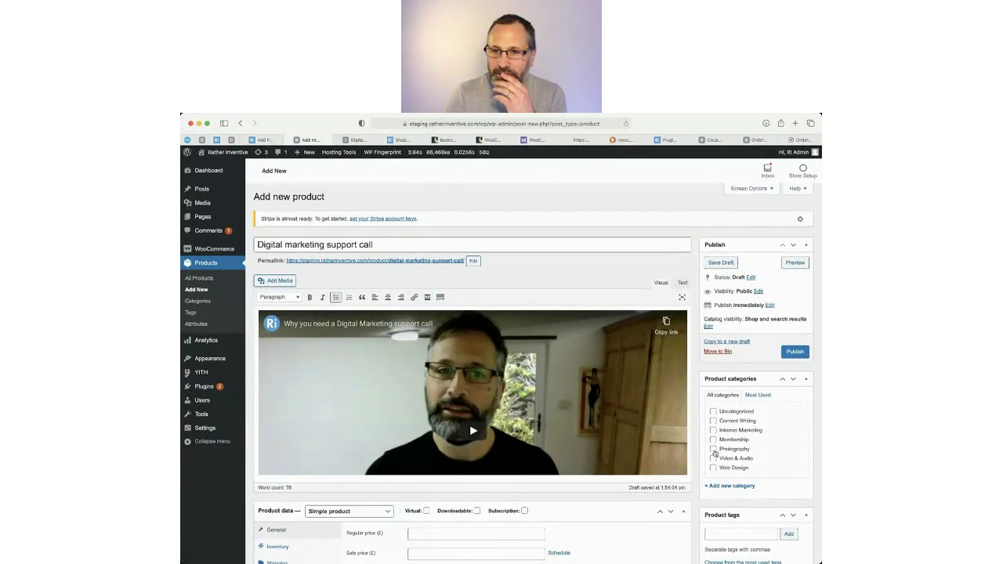
File the product under Internet Marketing, mark it Virtual, and compare with the live product page.
{"action": "left_click", "coordinate": [713, 430]}
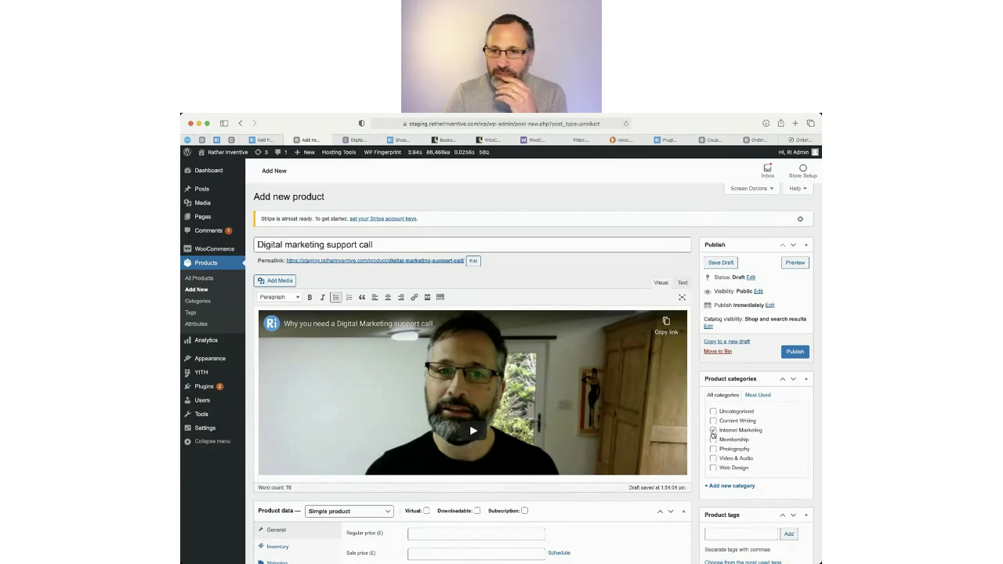
{"action": "scroll", "coordinate": [489, 443], "scroll_direction": "down", "scroll_amount": 5}
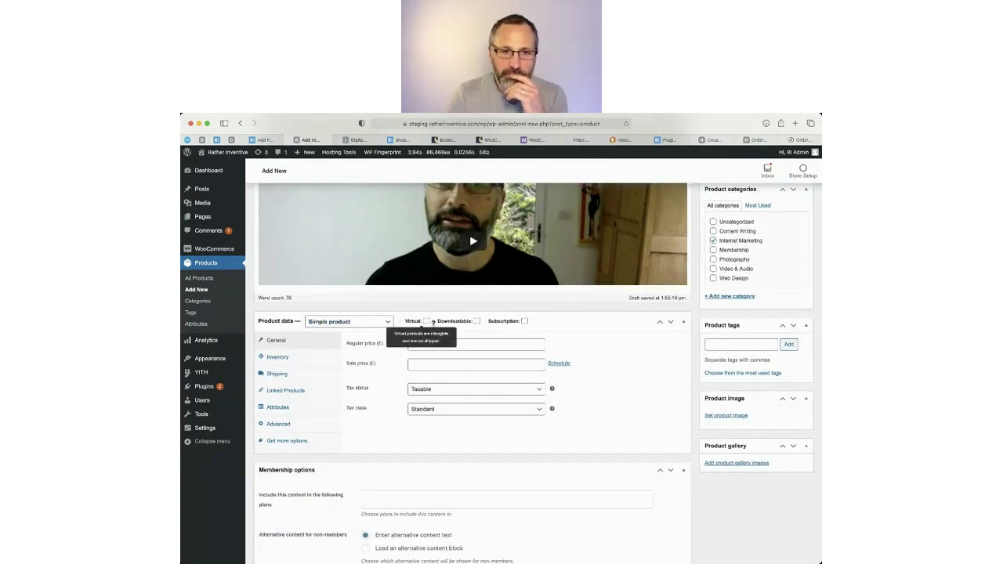
{"action": "left_click", "coordinate": [426, 321]}
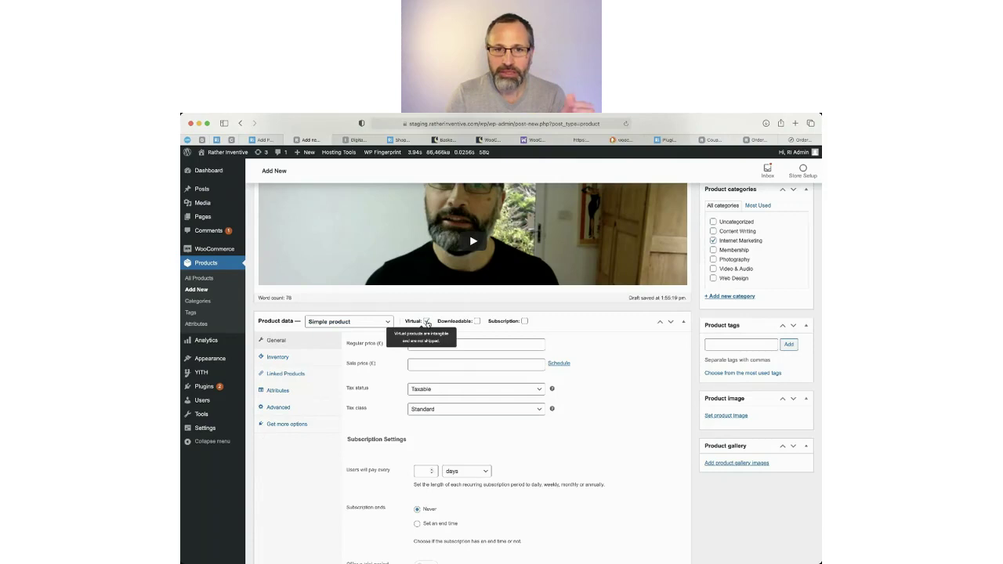
{"action": "left_click", "coordinate": [427, 322]}
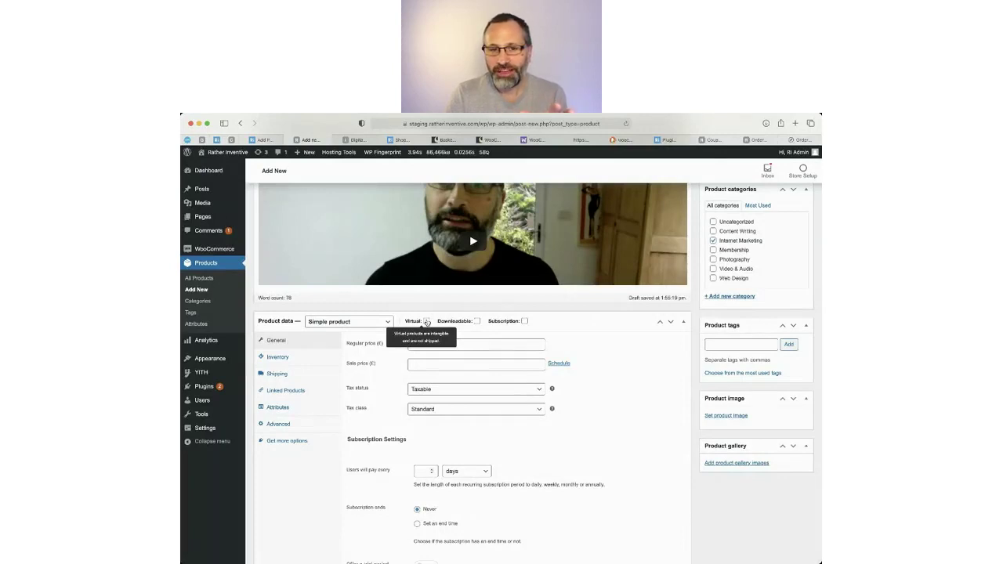
{"action": "left_click", "coordinate": [427, 322]}
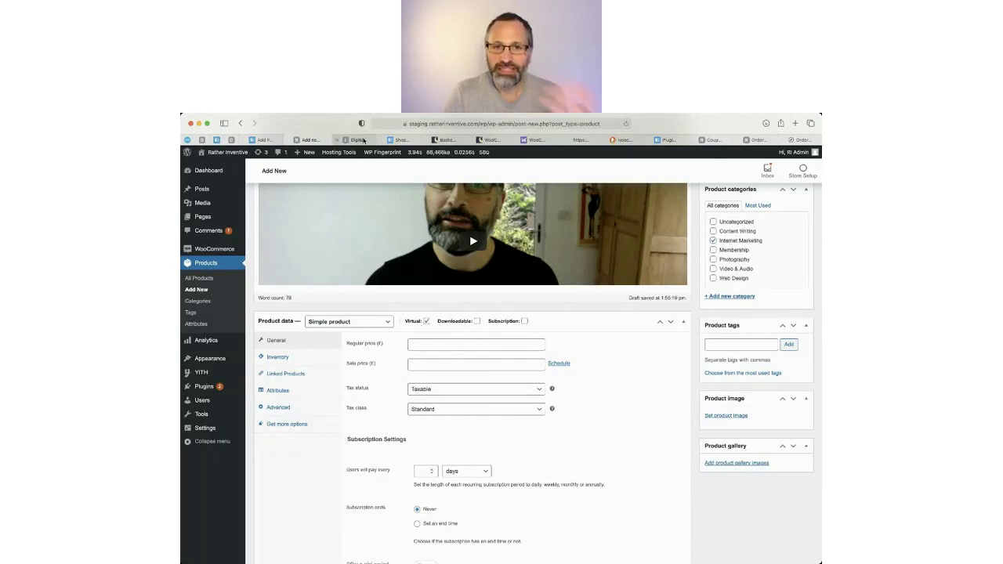
{"action": "left_click", "coordinate": [361, 141]}
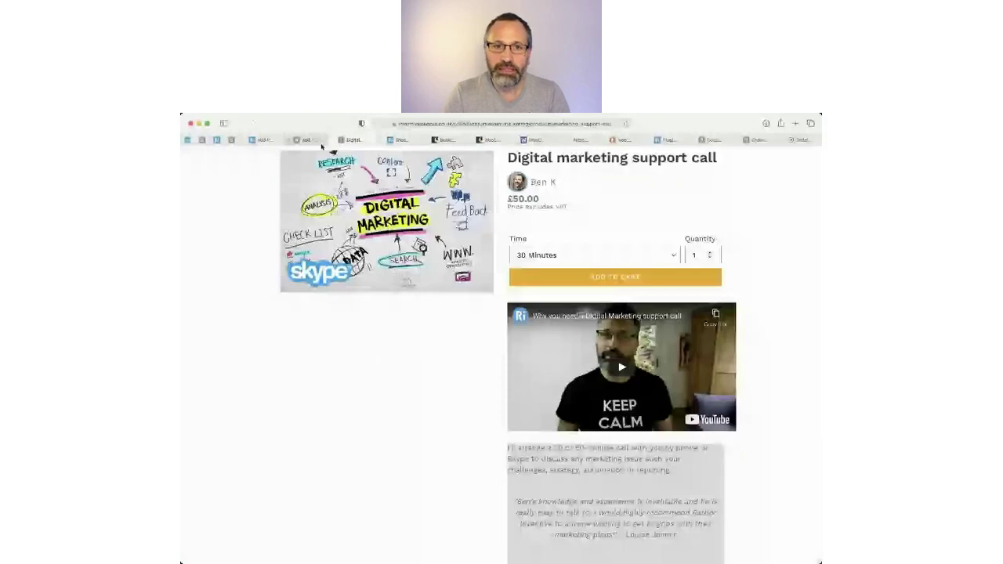
{"action": "left_click", "coordinate": [317, 141]}
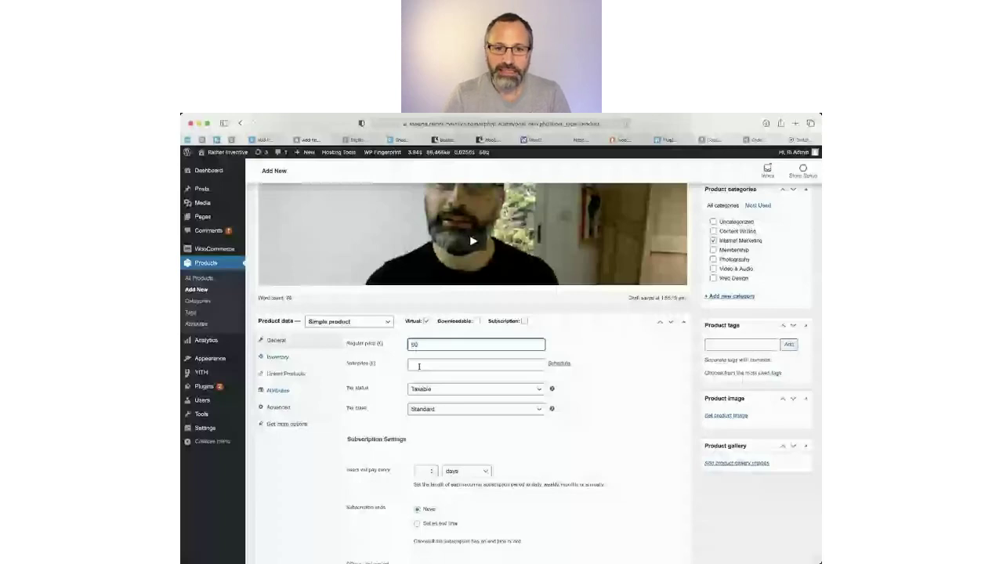
Untick Manage stock in Inventory, keeping stock status In stock, and show the Linked Products options.
{"action": "left_click", "coordinate": [278, 357]}
{"action": "left_click", "coordinate": [431, 335]}
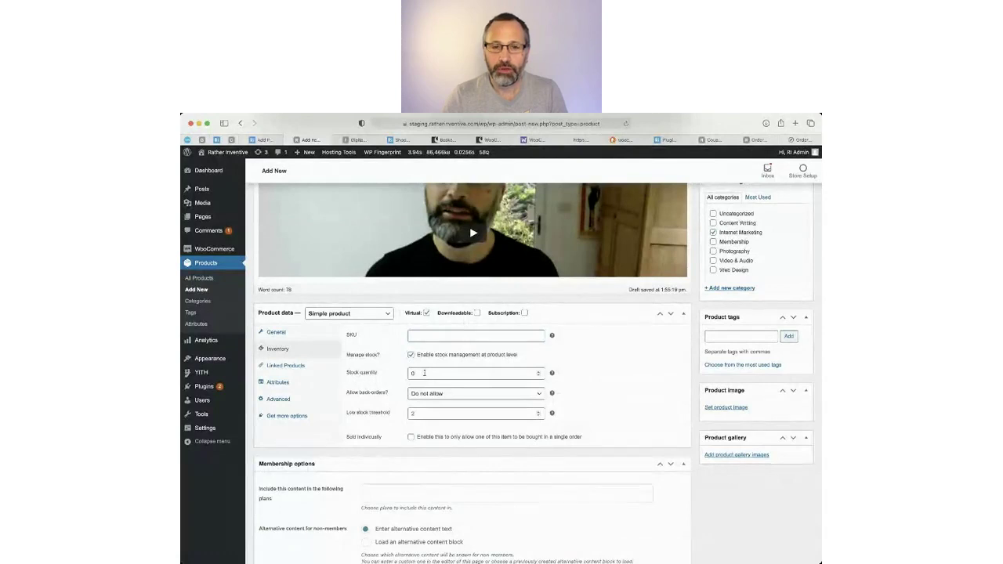
{"action": "left_click", "coordinate": [410, 355]}
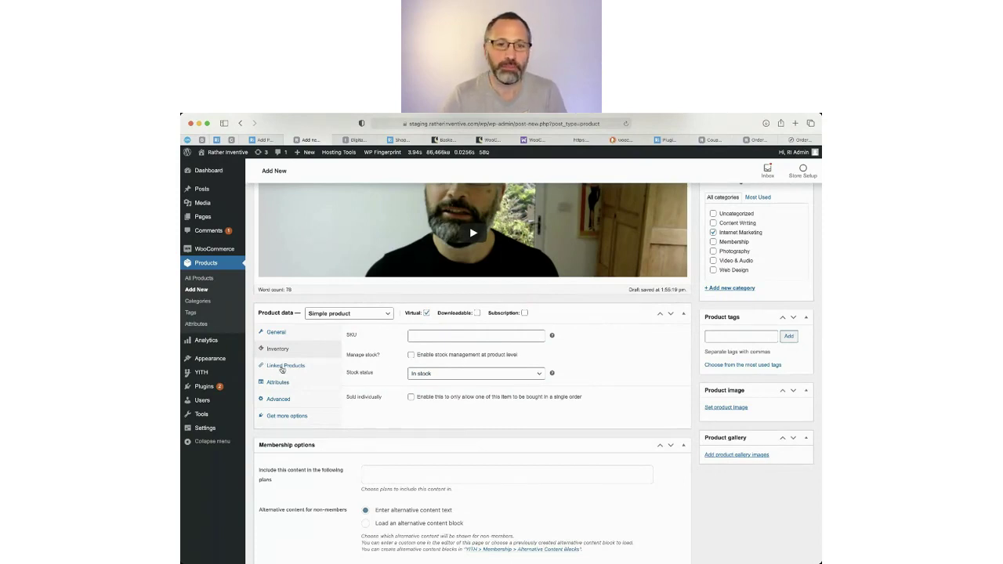
{"action": "left_click", "coordinate": [283, 369]}
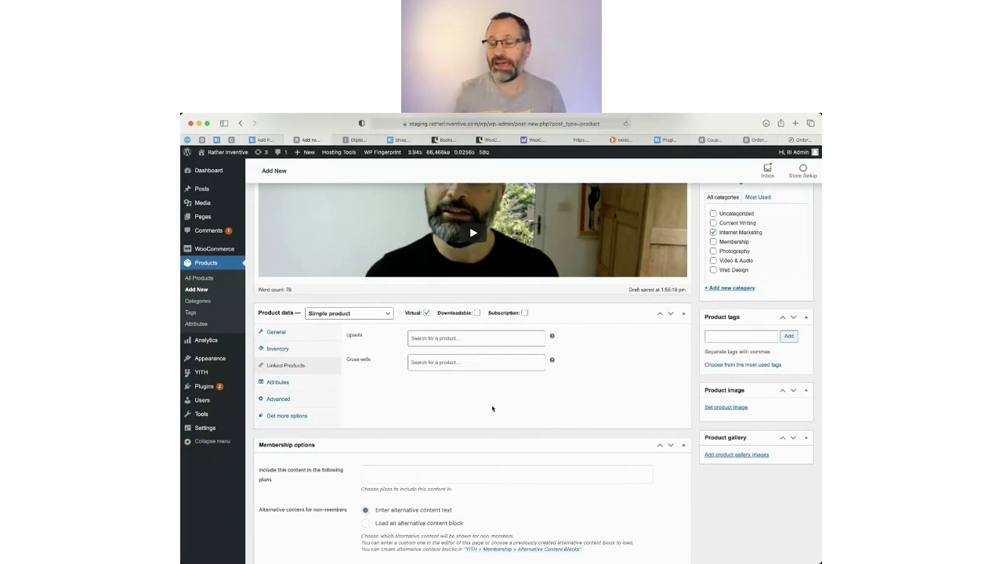
{"action": "left_click", "coordinate": [519, 337]}
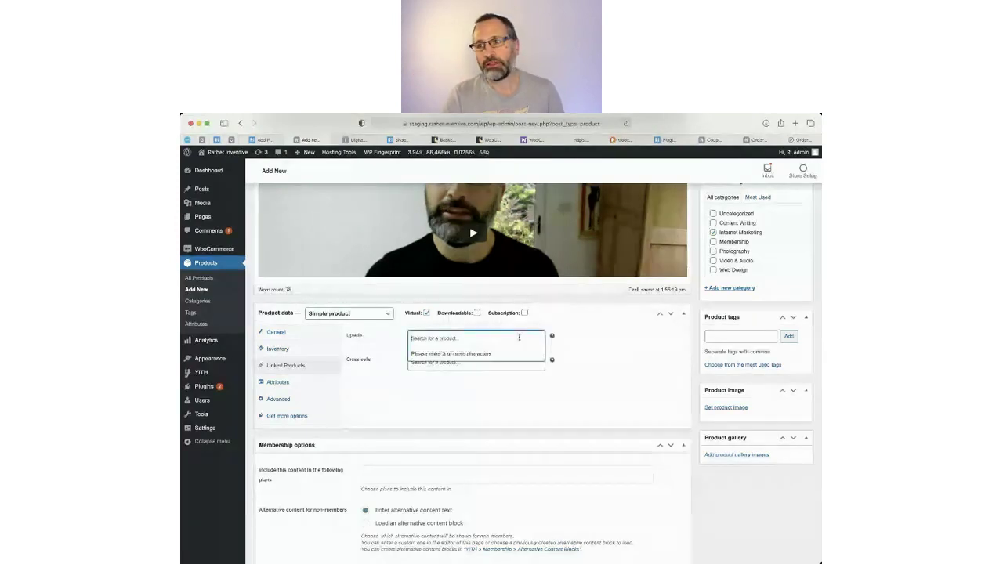
{"action": "scroll", "coordinate": [616, 359], "scroll_direction": "up", "scroll_amount": 5}
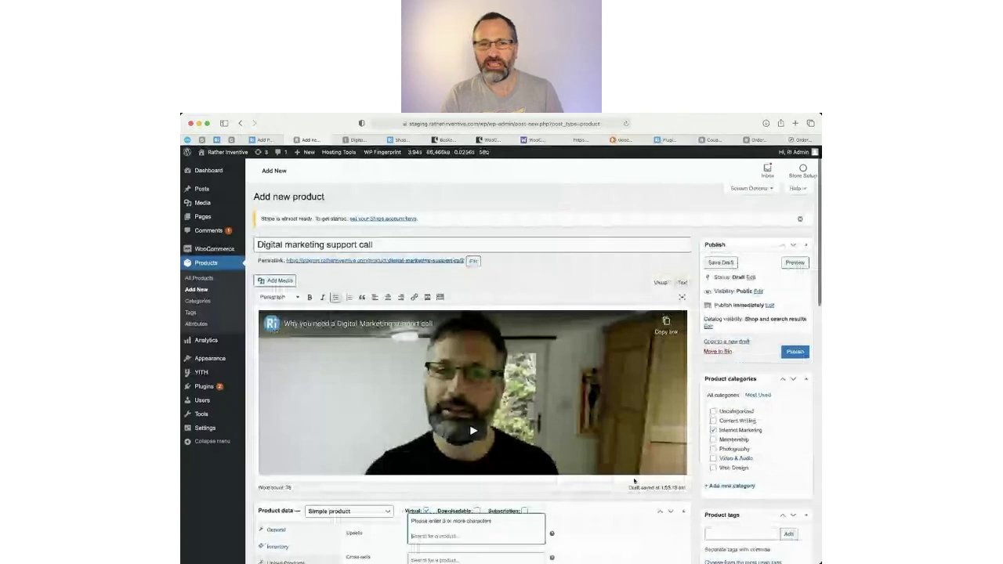
{"action": "scroll", "coordinate": [635, 481], "scroll_direction": "down", "scroll_amount": 5}
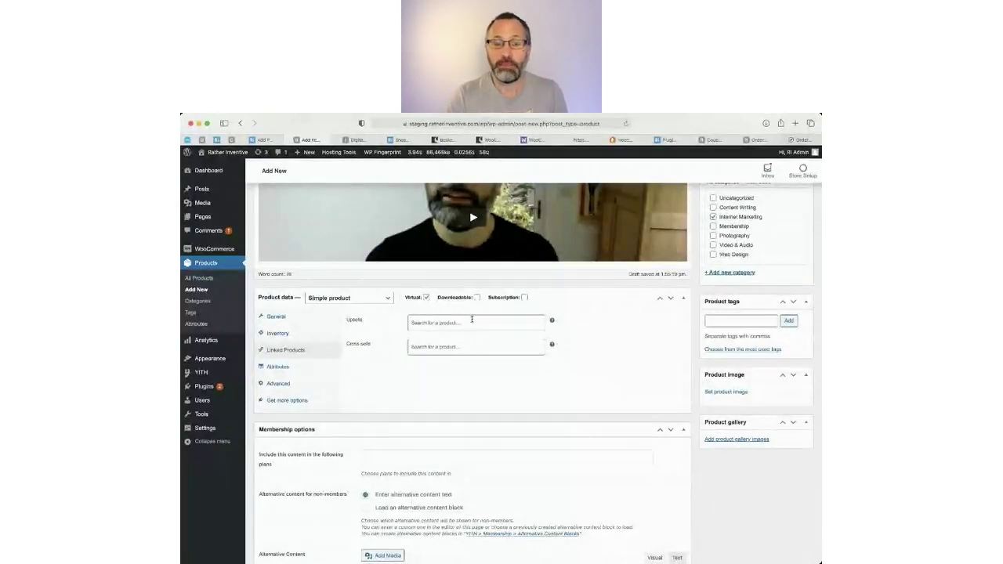
{"action": "left_click", "coordinate": [471, 320]}
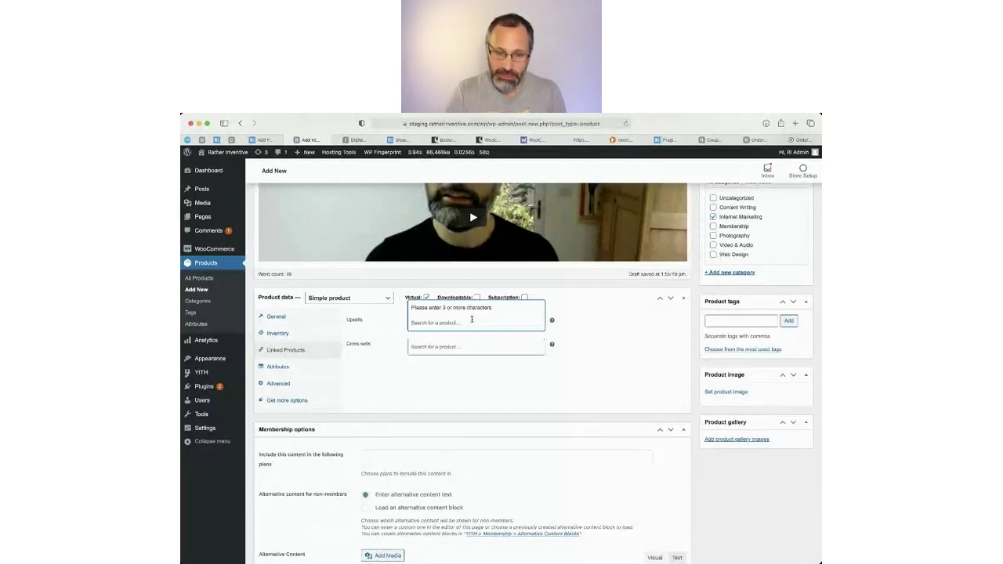
{"action": "type", "text": "web"}
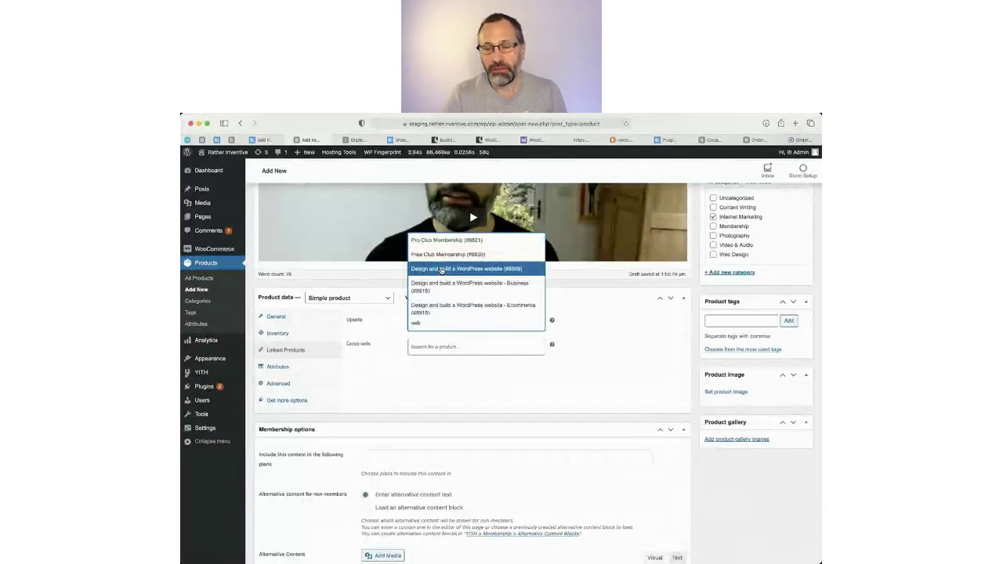
{"action": "left_click", "coordinate": [651, 367]}
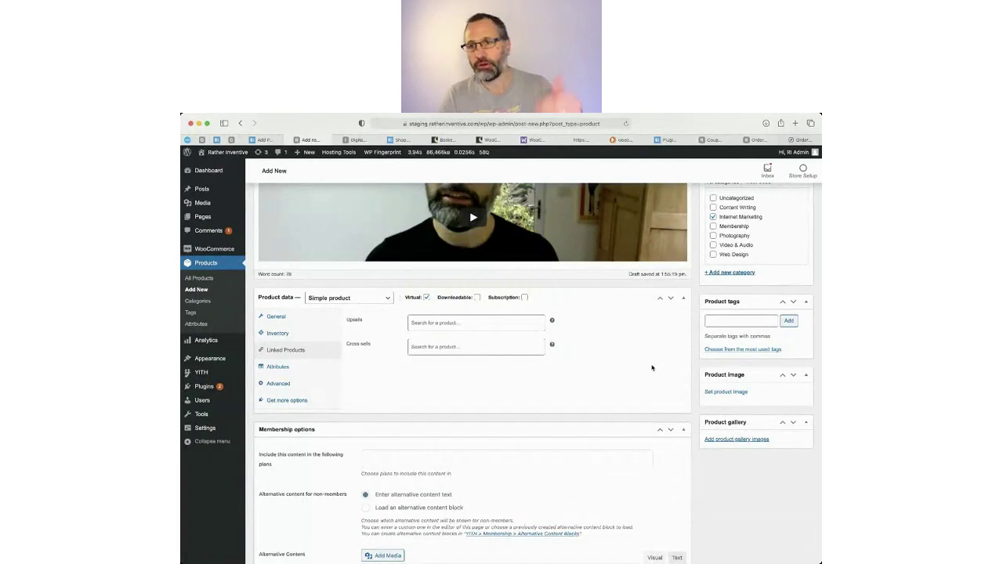
{"action": "scroll", "coordinate": [545, 349], "scroll_direction": "up", "scroll_amount": 2}
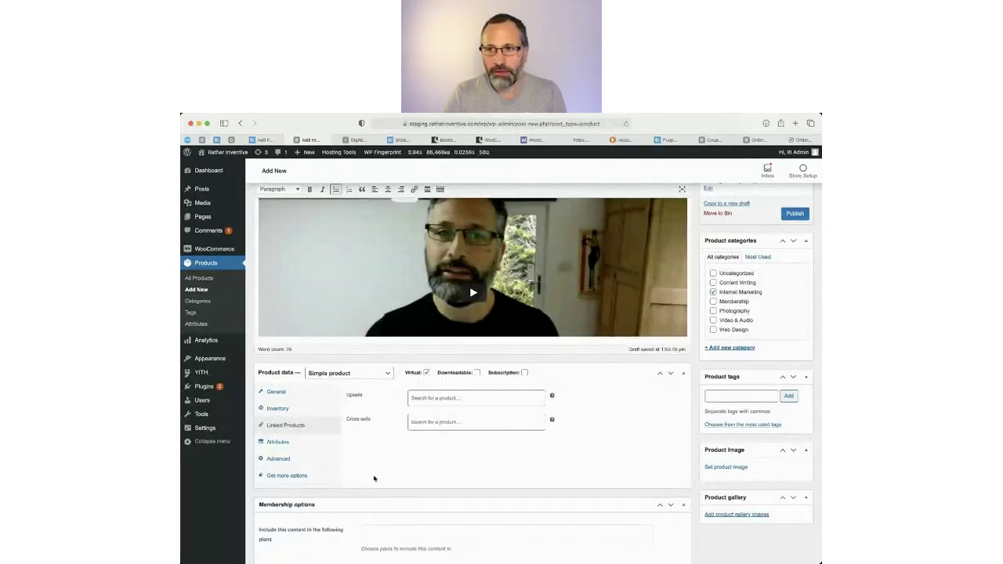
Leave the Advanced purchase note empty and menu order 0, and open All Products in a new tab.
{"action": "left_click", "coordinate": [280, 443]}
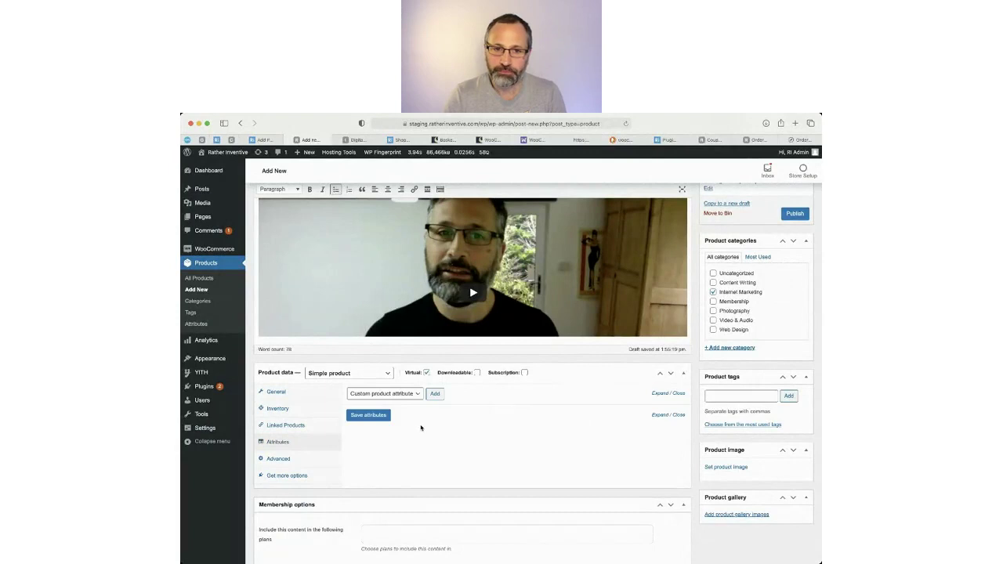
{"action": "left_click", "coordinate": [277, 461]}
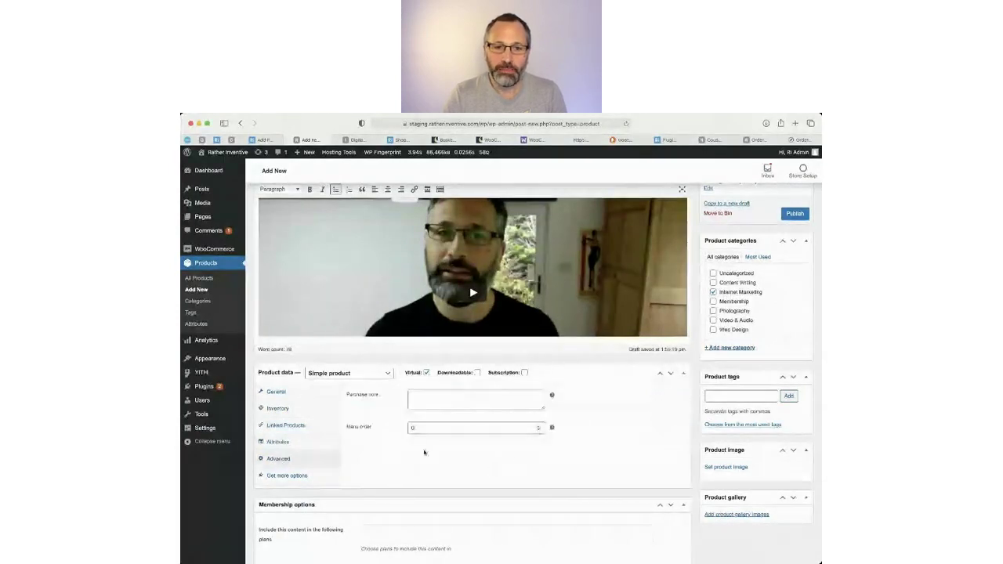
{"action": "left_click", "coordinate": [439, 401]}
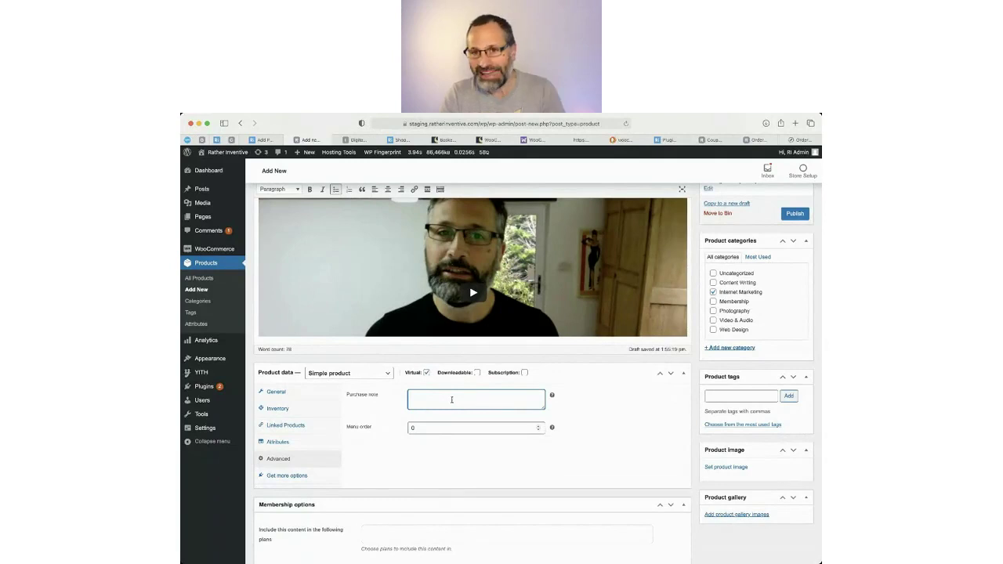
{"action": "left_click", "coordinate": [452, 439]}
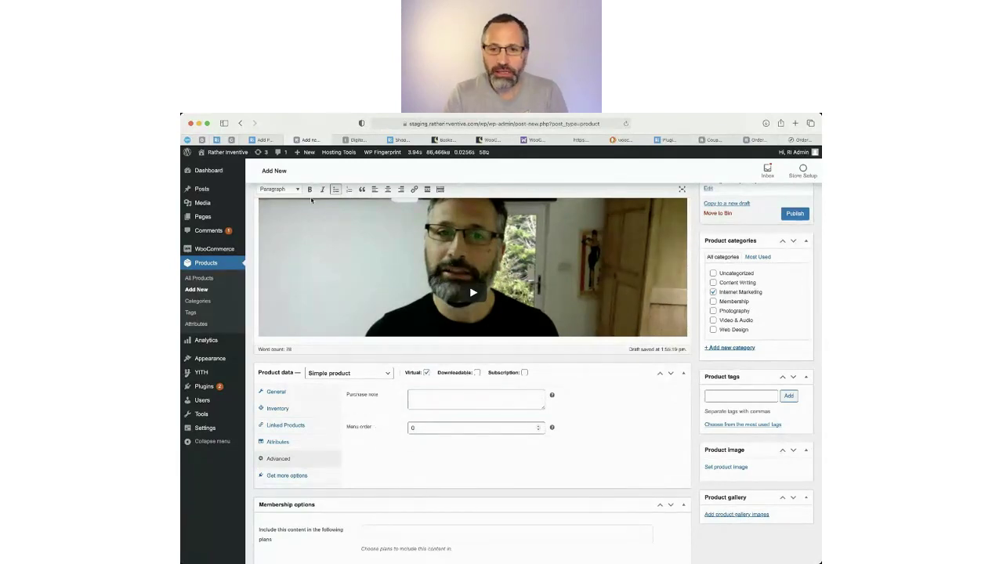
{"action": "left_click", "coordinate": [425, 428]}
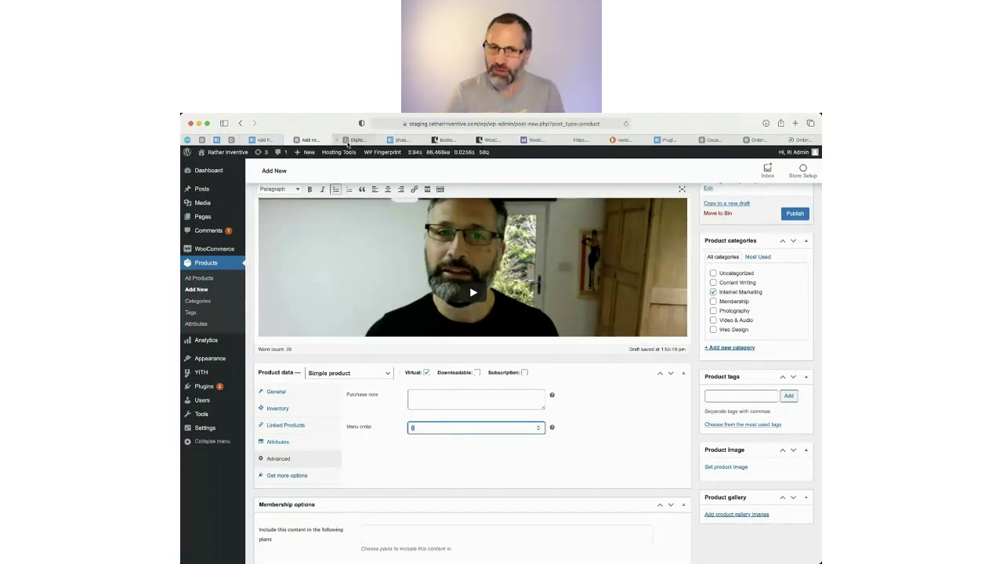
{"action": "left_click", "coordinate": [197, 263], "text": "super"}
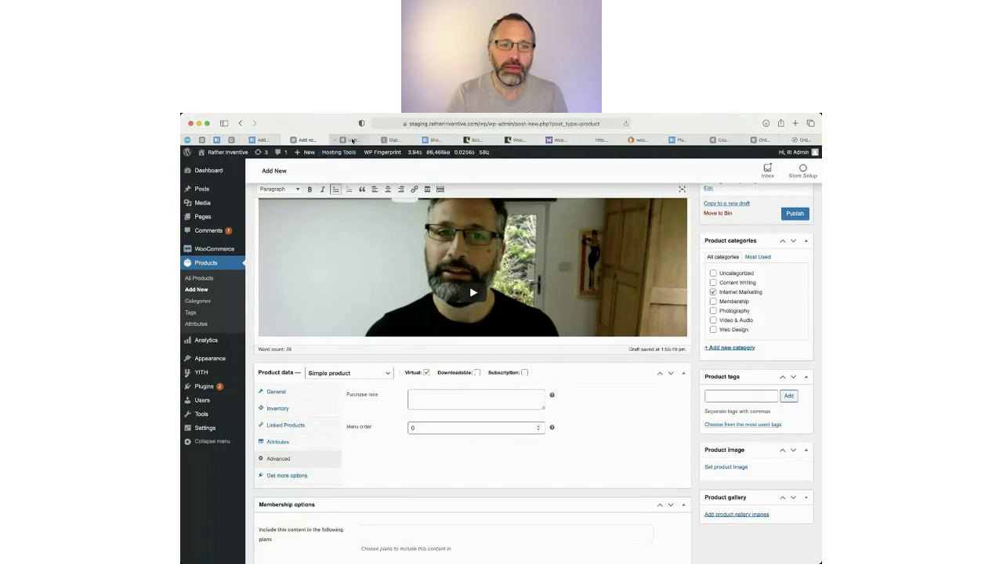
Drag the 'self build' website product above Design and build a WordPress website in the sorted list.
{"action": "left_click", "coordinate": [353, 140]}
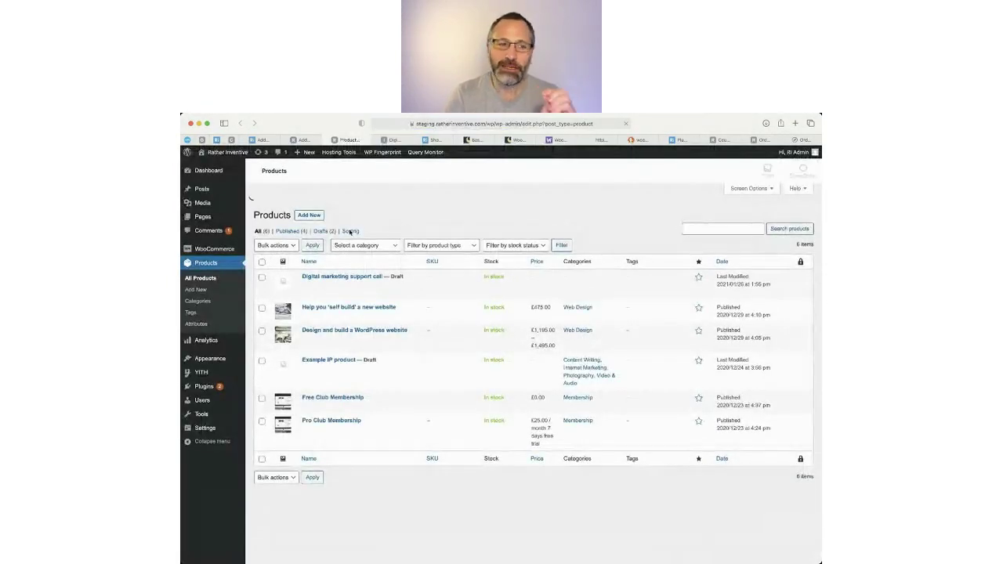
{"action": "left_click", "coordinate": [350, 242]}
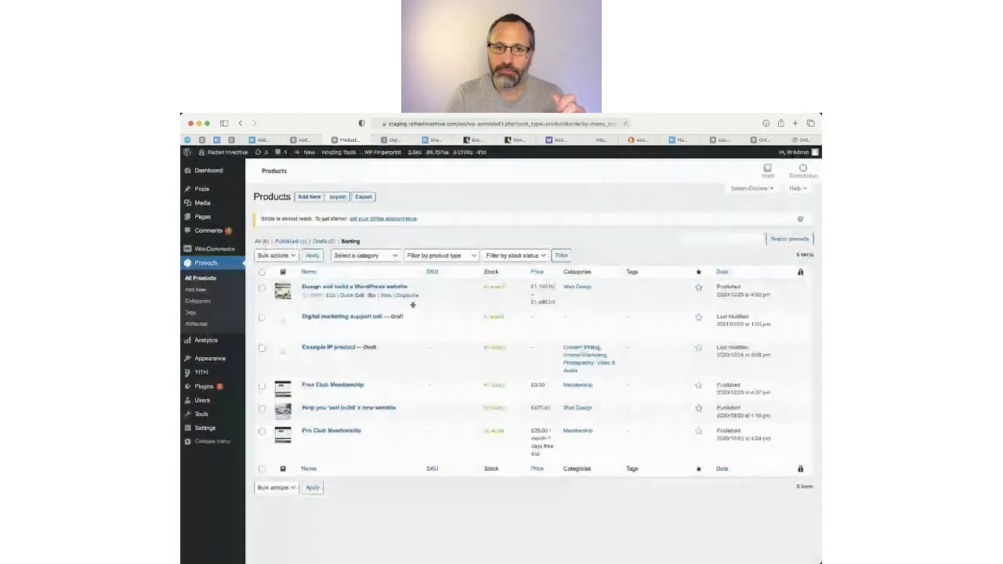
{"action": "left_click_drag", "start_coordinate": [414, 304], "coordinate": [413, 363]}
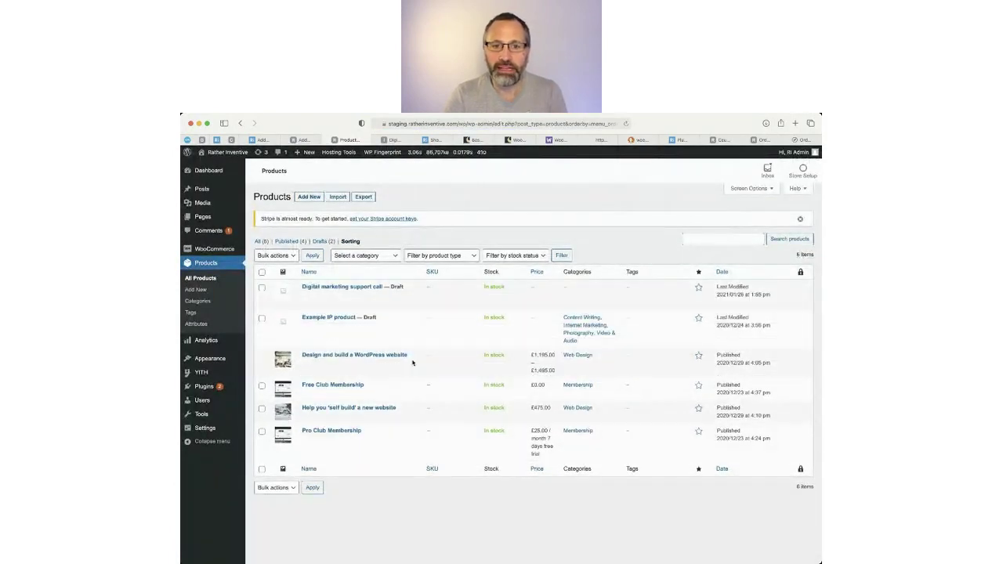
{"action": "left_click_drag", "start_coordinate": [410, 323], "coordinate": [416, 372]}
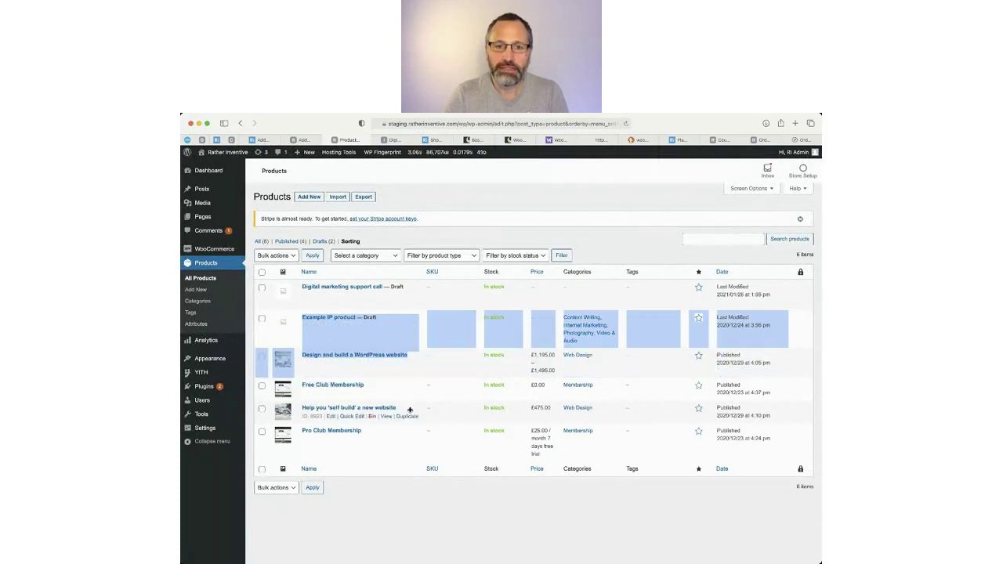
{"action": "left_click_drag", "start_coordinate": [409, 409], "coordinate": [401, 347]}
{"action": "left_click", "coordinate": [405, 489]}
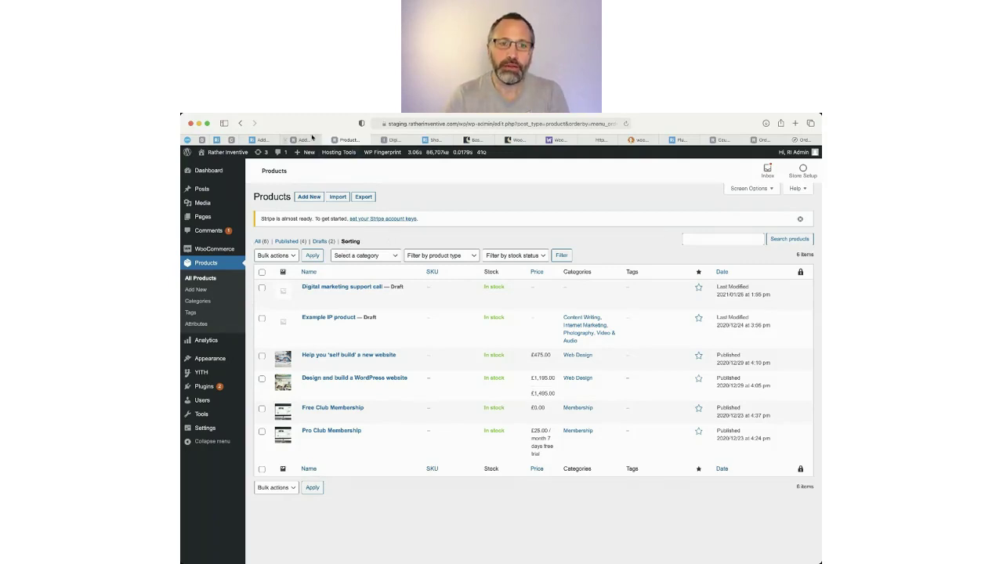
{"action": "left_click", "coordinate": [310, 139]}
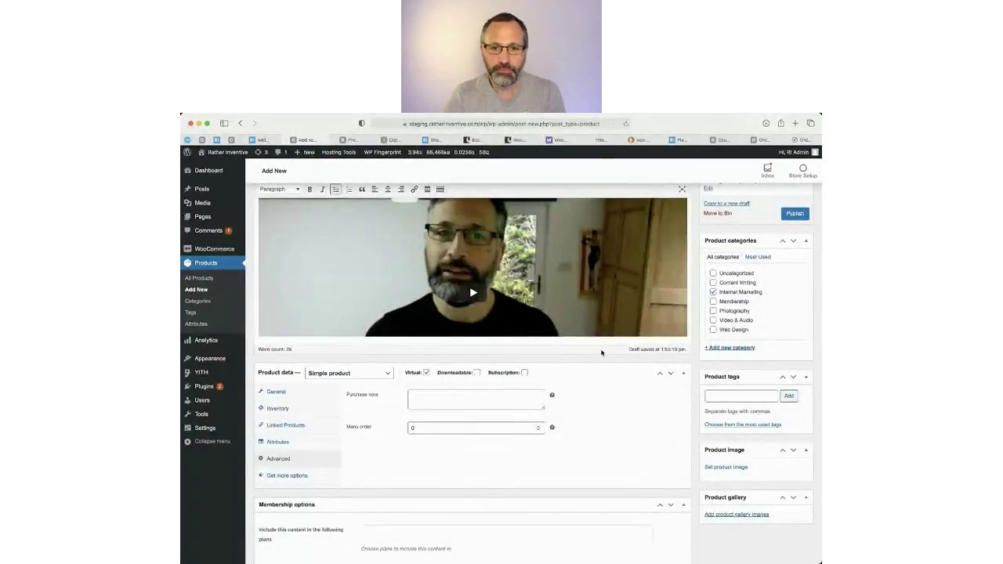
Check the Inventory and Linked Products tabs, with Upsells and Cross-sells empty, and review the short description.
{"action": "scroll", "coordinate": [729, 385], "scroll_direction": "up", "scroll_amount": 5}
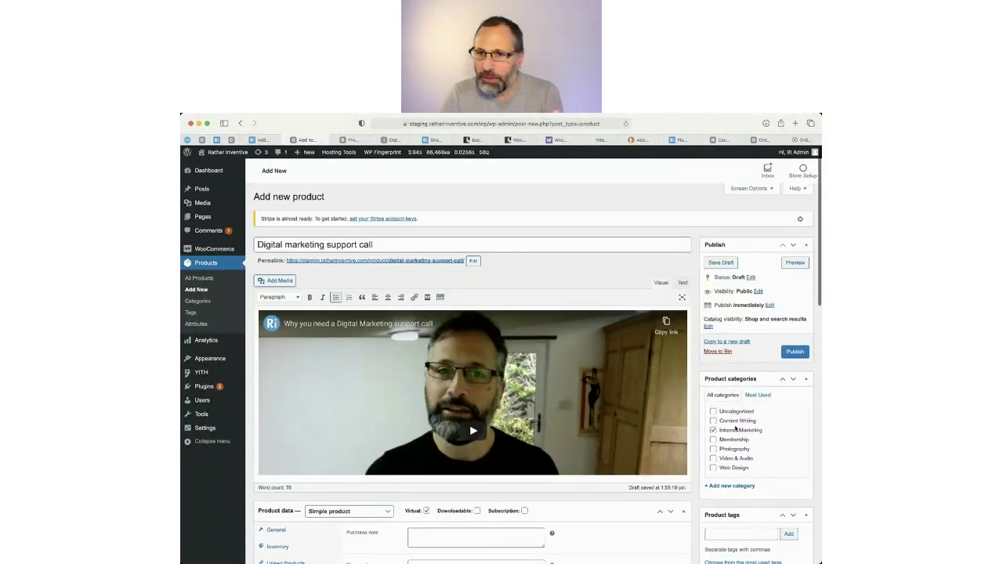
{"action": "scroll", "coordinate": [502, 376], "scroll_direction": "down", "scroll_amount": 7}
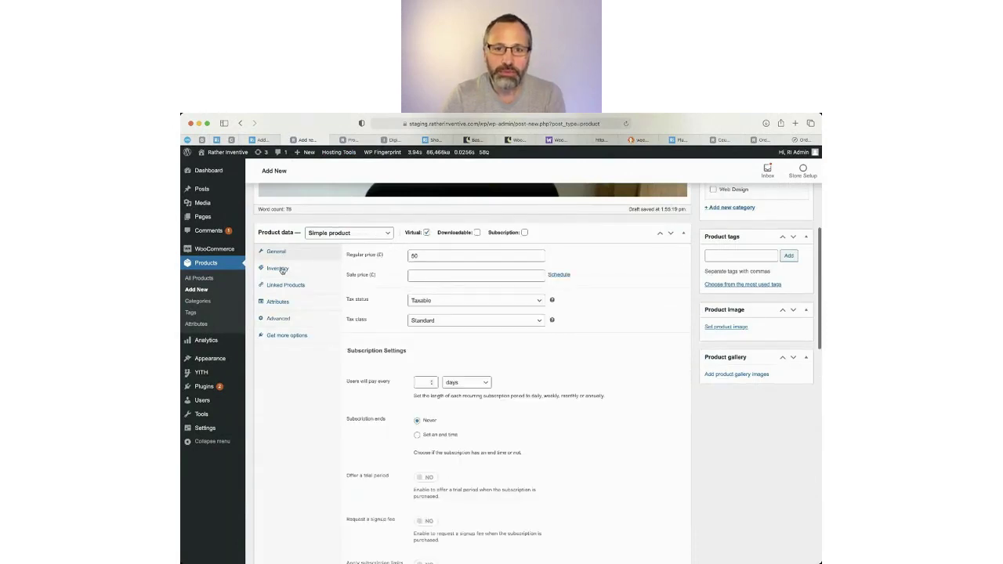
{"action": "left_click", "coordinate": [282, 270]}
{"action": "left_click", "coordinate": [320, 285]}
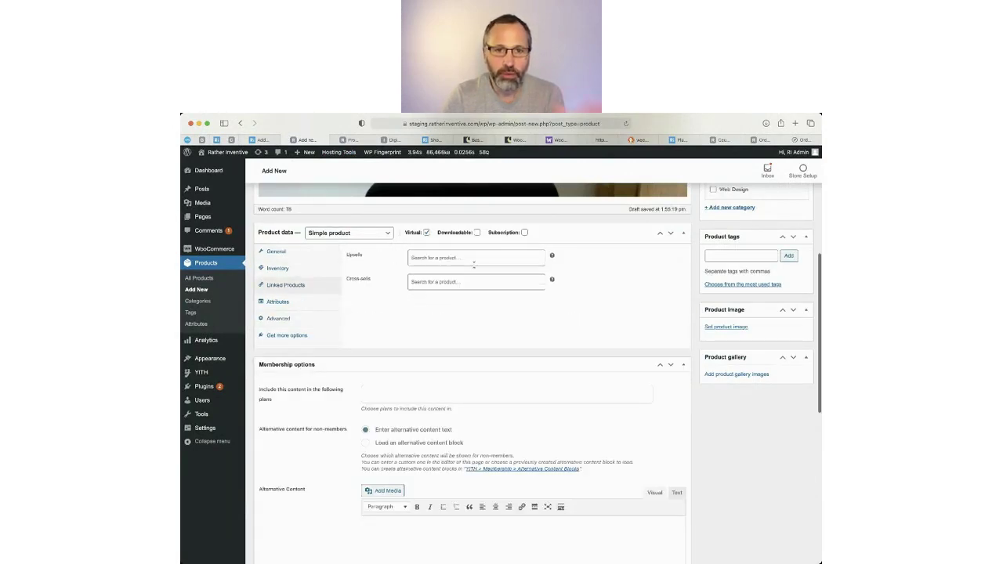
{"action": "scroll", "coordinate": [481, 353], "scroll_direction": "down", "scroll_amount": 10}
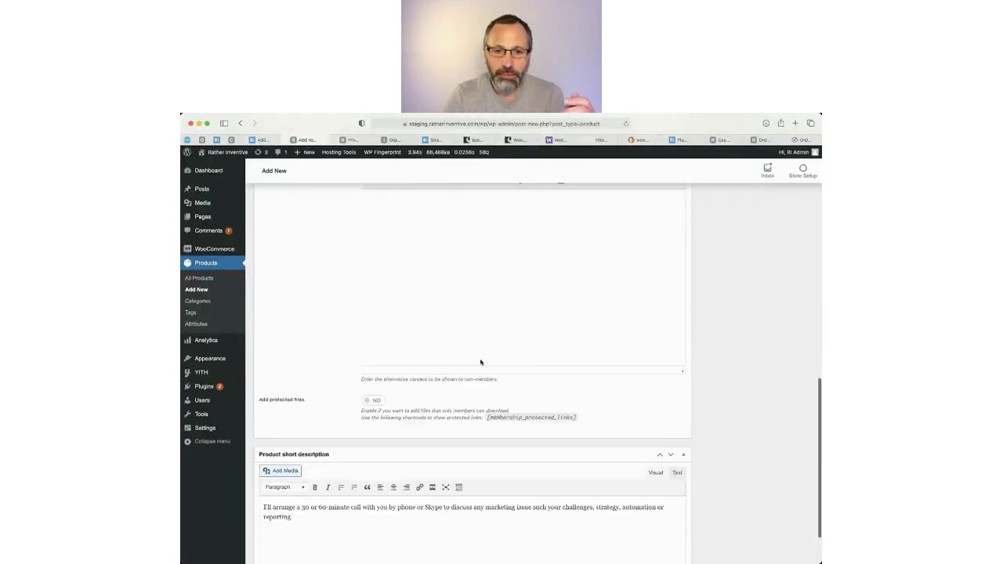
{"action": "scroll", "coordinate": [481, 362], "scroll_direction": "up", "scroll_amount": 8}
{"action": "scroll", "coordinate": [489, 397], "scroll_direction": "down", "scroll_amount": 8}
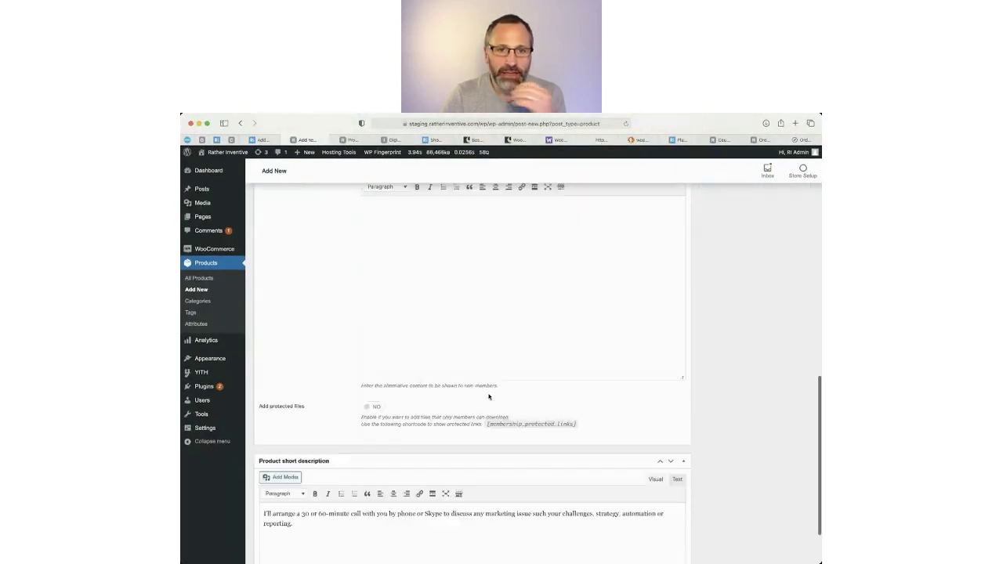
{"action": "scroll", "coordinate": [490, 398], "scroll_direction": "down", "scroll_amount": 2}
{"action": "left_click_drag", "start_coordinate": [405, 465], "coordinate": [267, 434]}
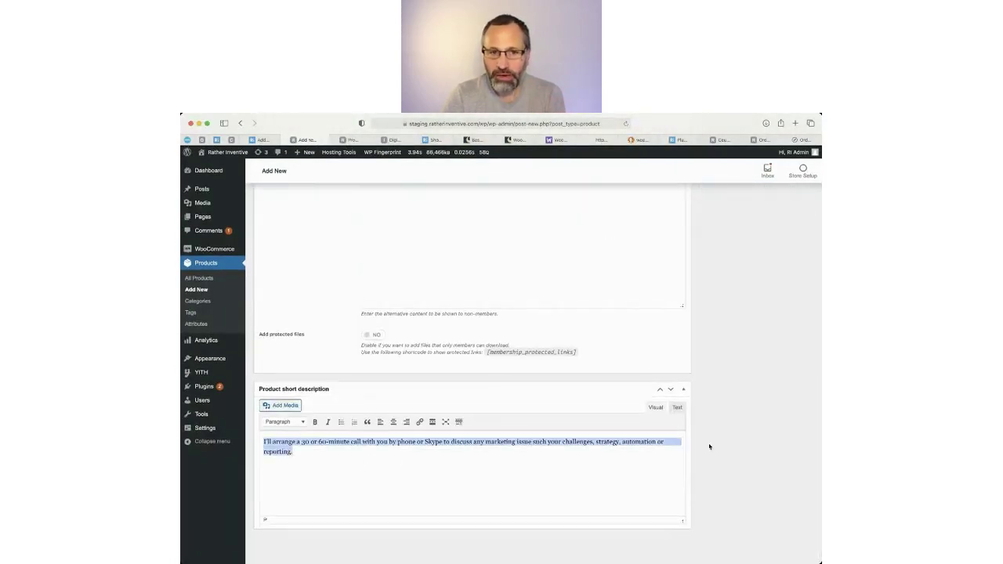
{"action": "scroll", "coordinate": [710, 447], "scroll_direction": "up", "scroll_amount": 15}
{"action": "scroll", "coordinate": [762, 544], "scroll_direction": "down", "scroll_amount": 2}
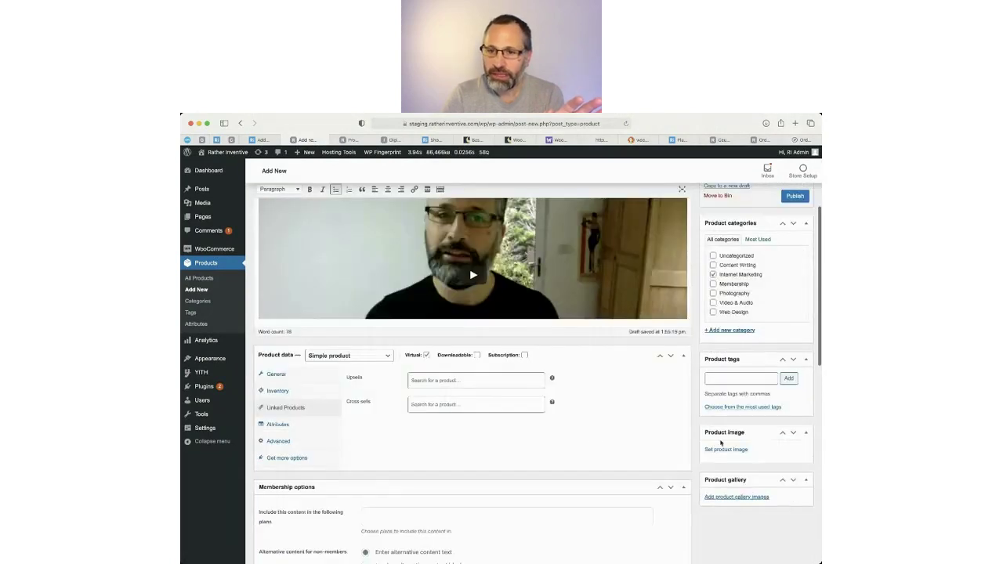
Upload the Digital Marketing Branding Strategy Online Media Concept JPG and set it as the product image.
{"action": "left_click", "coordinate": [726, 450]}
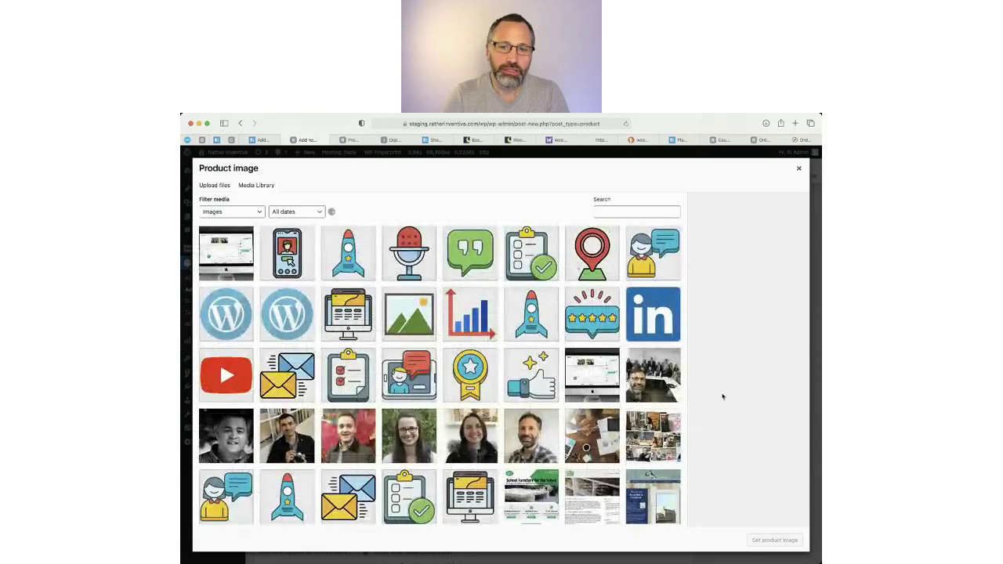
{"action": "scroll", "coordinate": [220, 362], "scroll_direction": "down", "scroll_amount": 5}
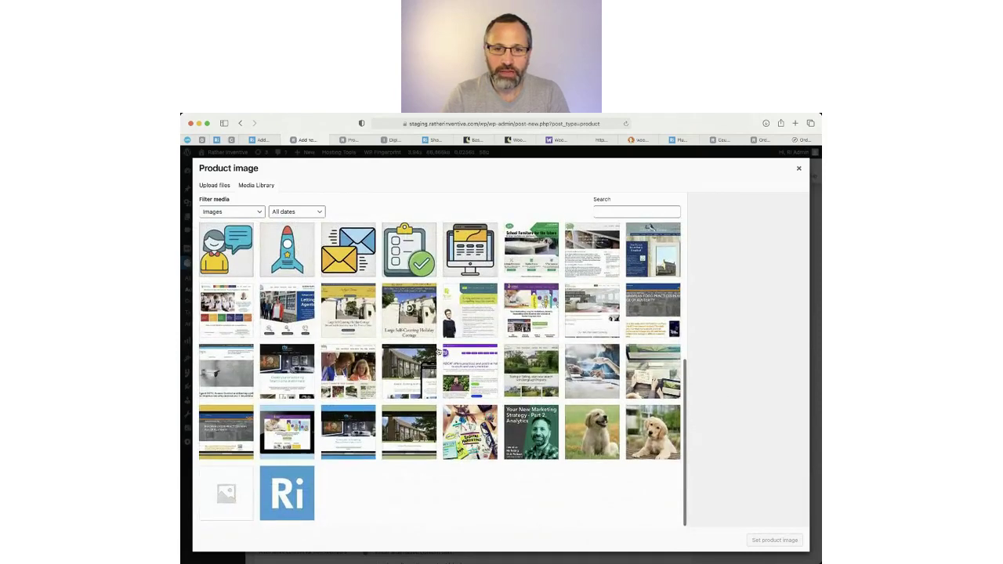
{"action": "scroll", "coordinate": [439, 352], "scroll_direction": "up", "scroll_amount": 3}
{"action": "scroll", "coordinate": [436, 351], "scroll_direction": "up", "scroll_amount": 1}
{"action": "scroll", "coordinate": [437, 351], "scroll_direction": "down", "scroll_amount": 5}
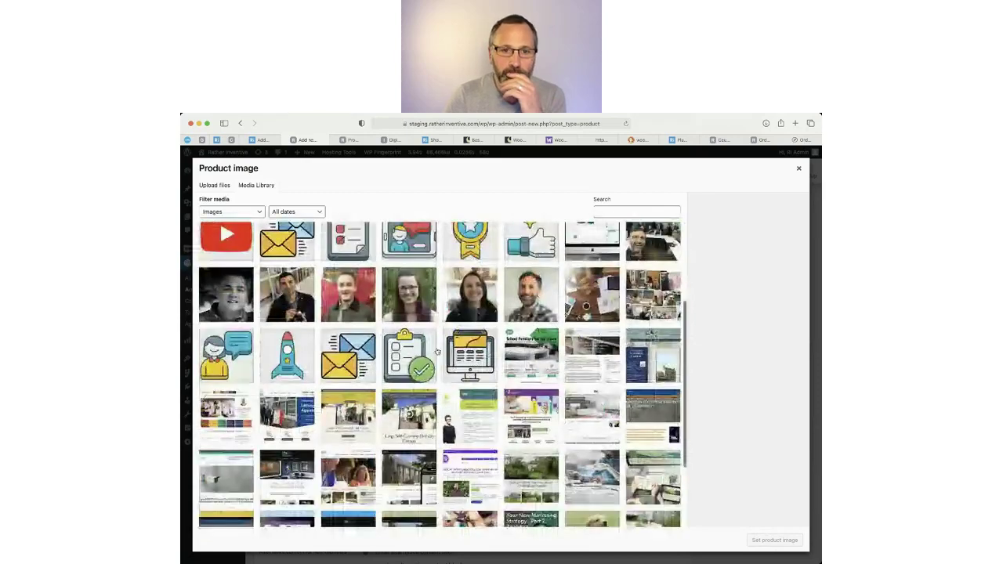
{"action": "left_click_drag", "start_coordinate": [436, 351], "coordinate": [464, 319]}
{"action": "scroll", "coordinate": [346, 337], "scroll_direction": "up", "scroll_amount": 4}
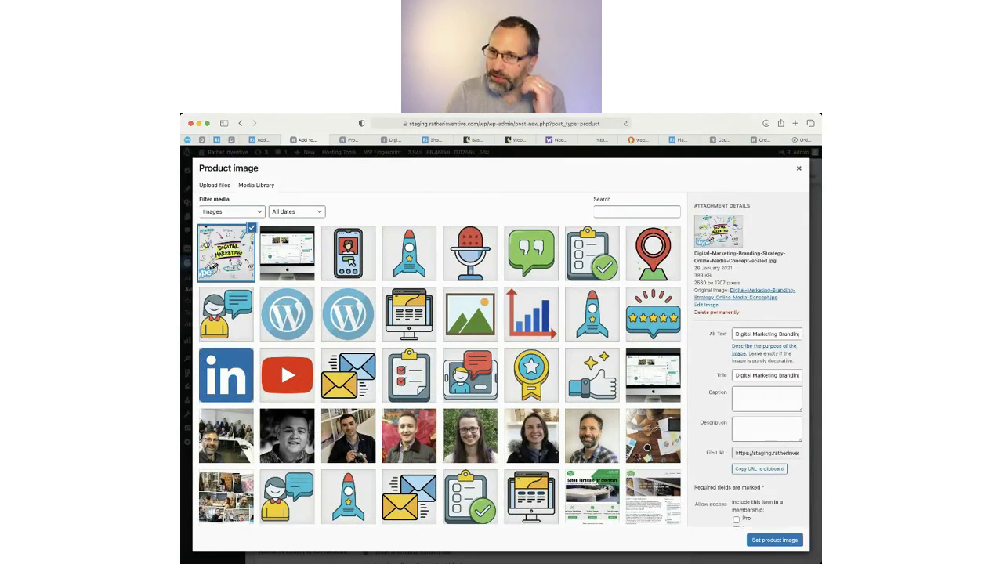
{"action": "left_click", "coordinate": [776, 541]}
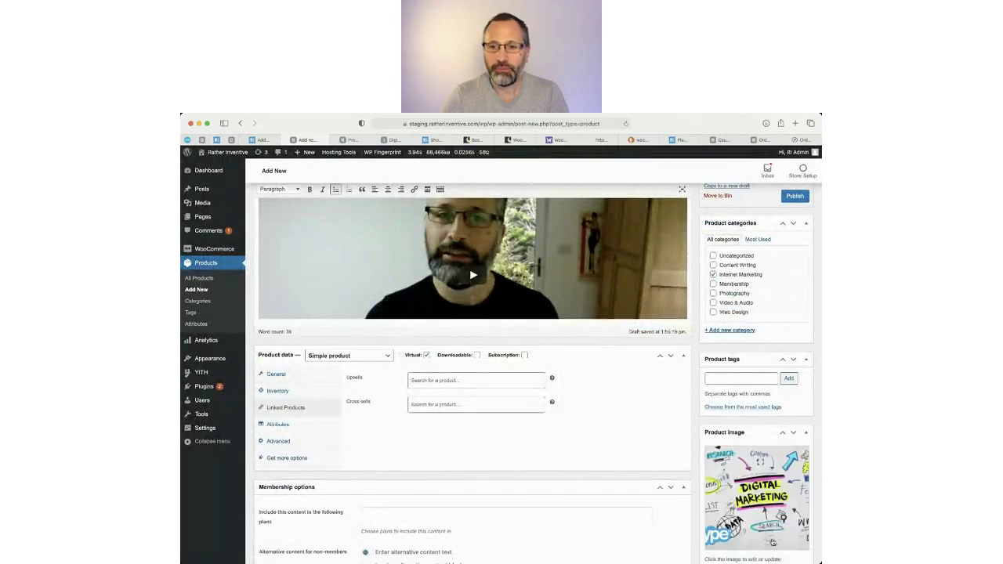
{"action": "scroll", "coordinate": [747, 535], "scroll_direction": "down", "scroll_amount": 5}
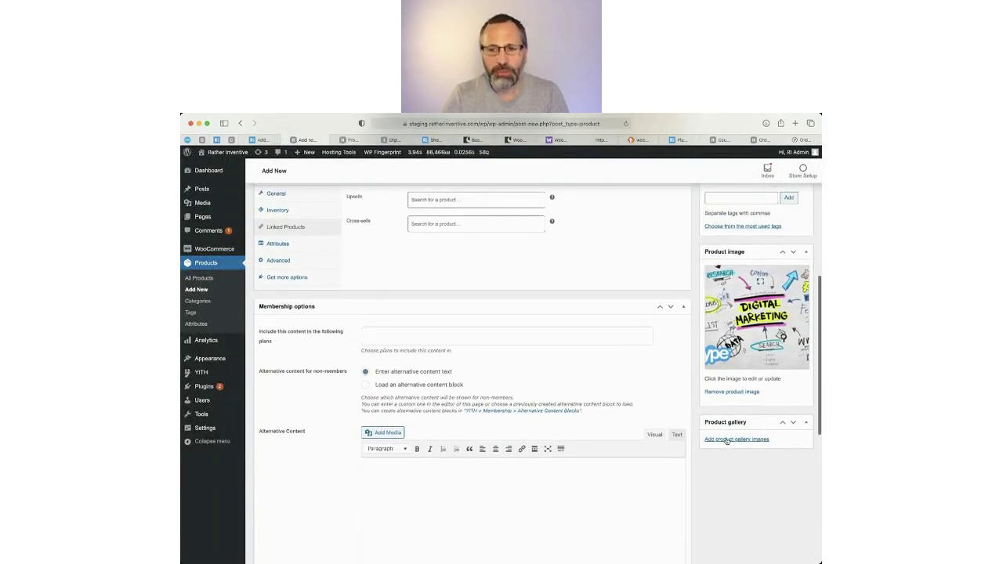
Select four profile photos in the Media Library and add them to the product gallery.
{"action": "left_click", "coordinate": [727, 440]}
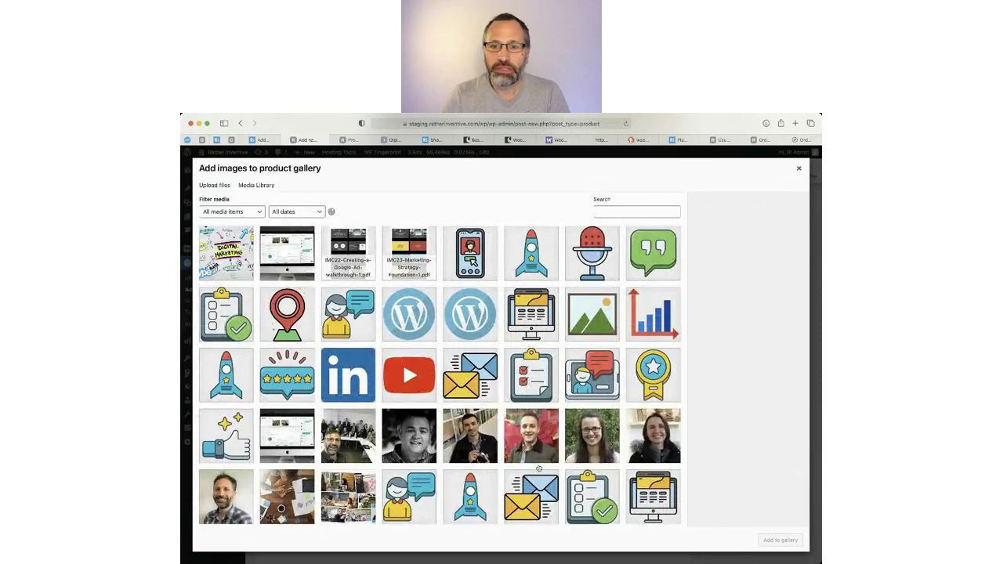
{"action": "left_click", "coordinate": [660, 429]}
{"action": "left_click", "coordinate": [602, 428]}
{"action": "left_click", "coordinate": [543, 429]}
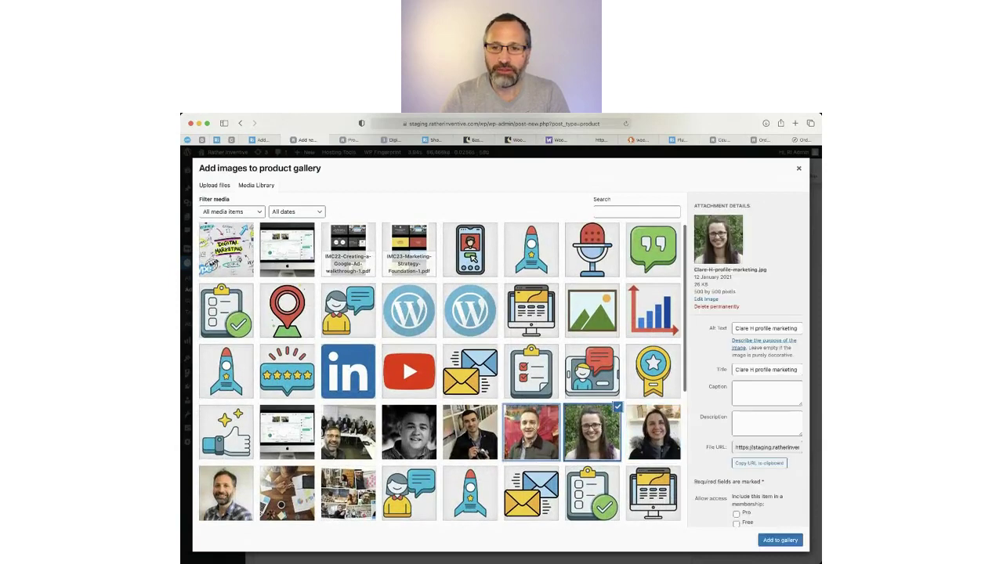
{"action": "left_click", "coordinate": [655, 433]}
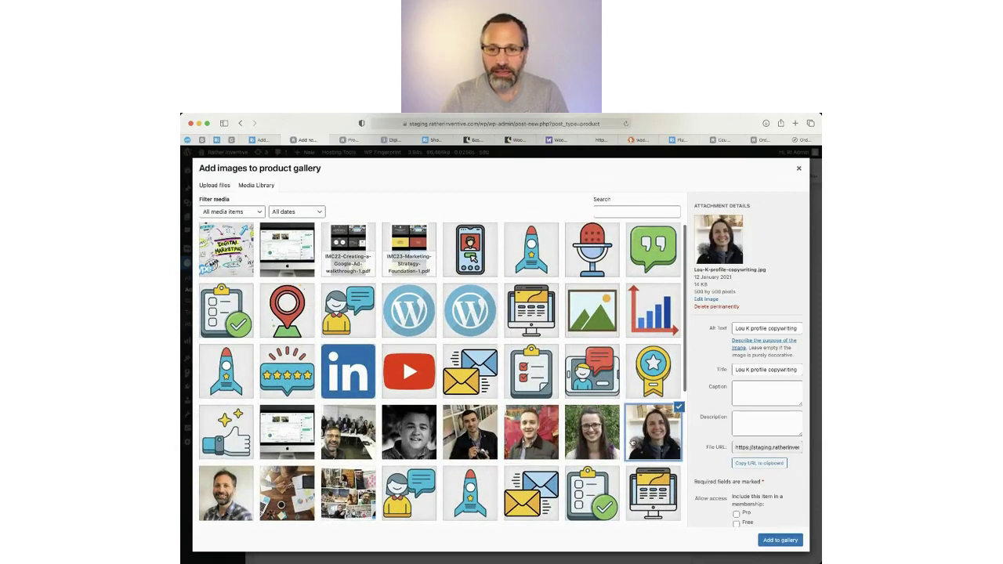
{"action": "left_click", "coordinate": [594, 439]}
{"action": "left_click", "coordinate": [541, 437]}
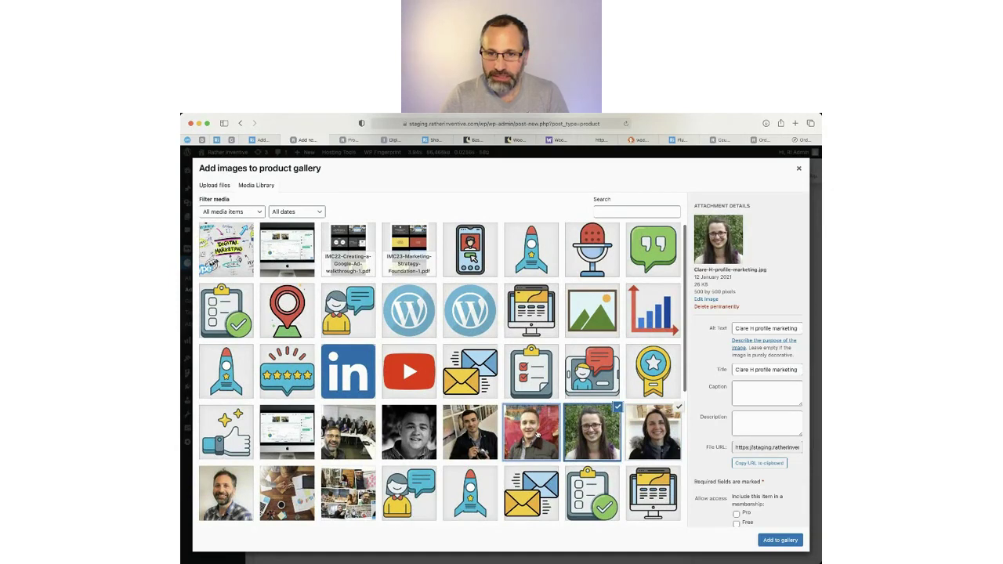
{"action": "left_click", "coordinate": [475, 433]}
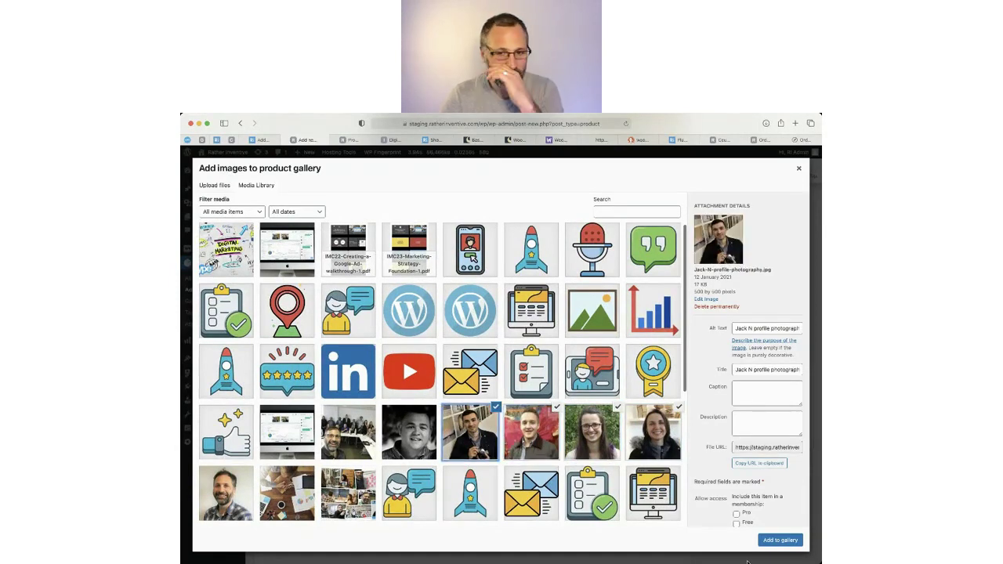
{"action": "left_click", "coordinate": [770, 540]}
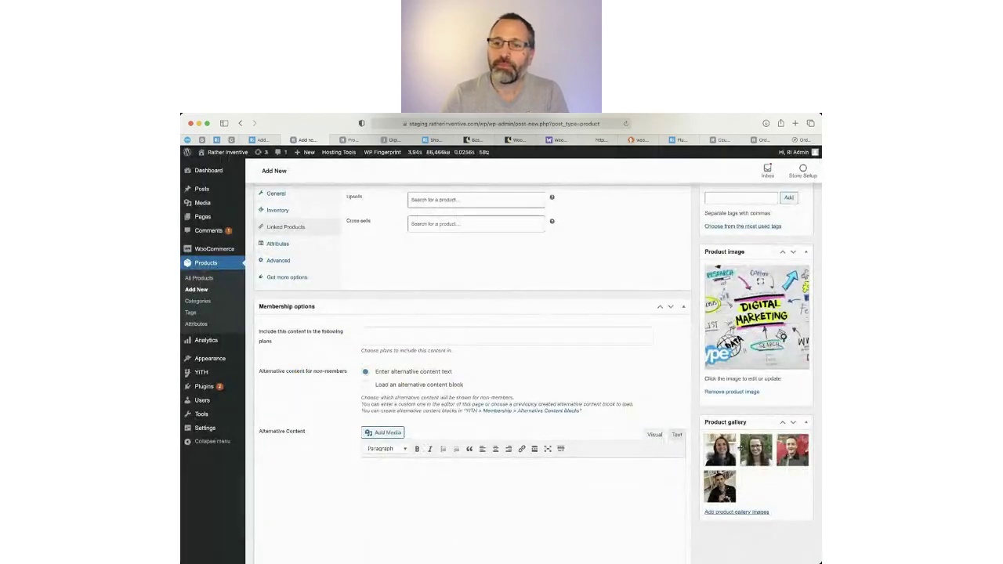
{"action": "mouse_move", "coordinate": [755, 452]}
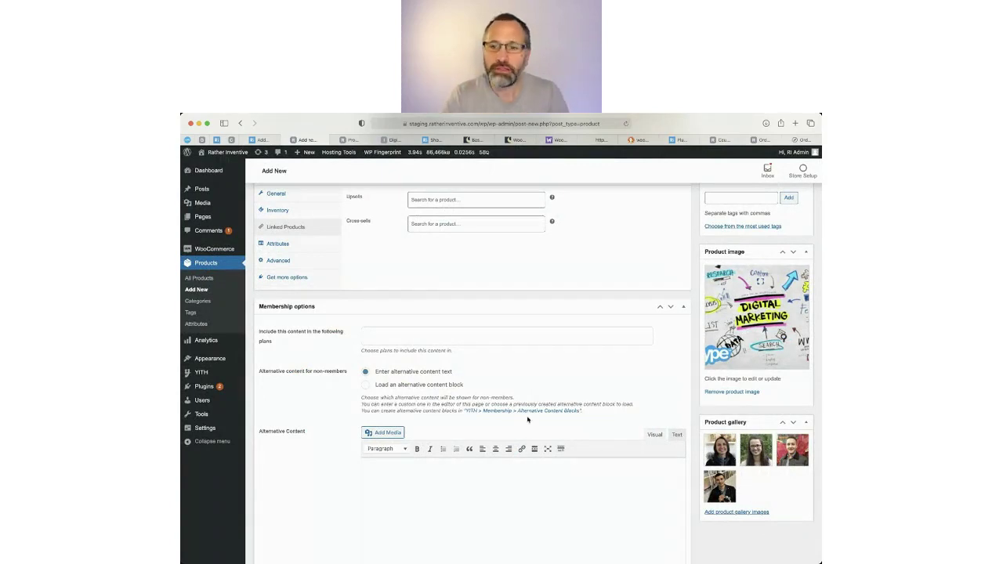
{"action": "scroll", "coordinate": [414, 367], "scroll_direction": "up", "scroll_amount": 3}
Collapse Membership options and preview the draft product in a new tab.
{"action": "left_click", "coordinate": [684, 440]}
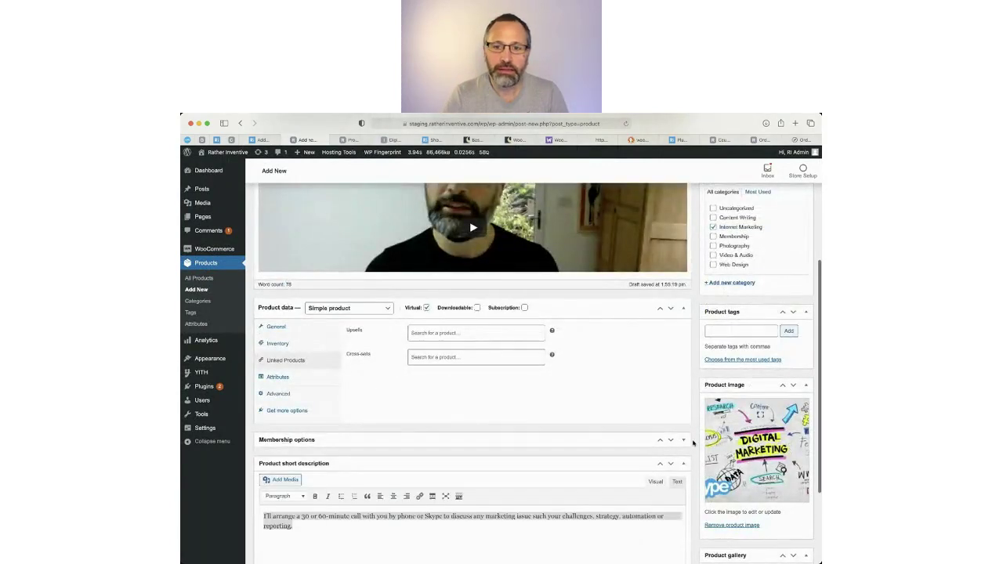
{"action": "scroll", "coordinate": [408, 387], "scroll_direction": "up", "scroll_amount": 5}
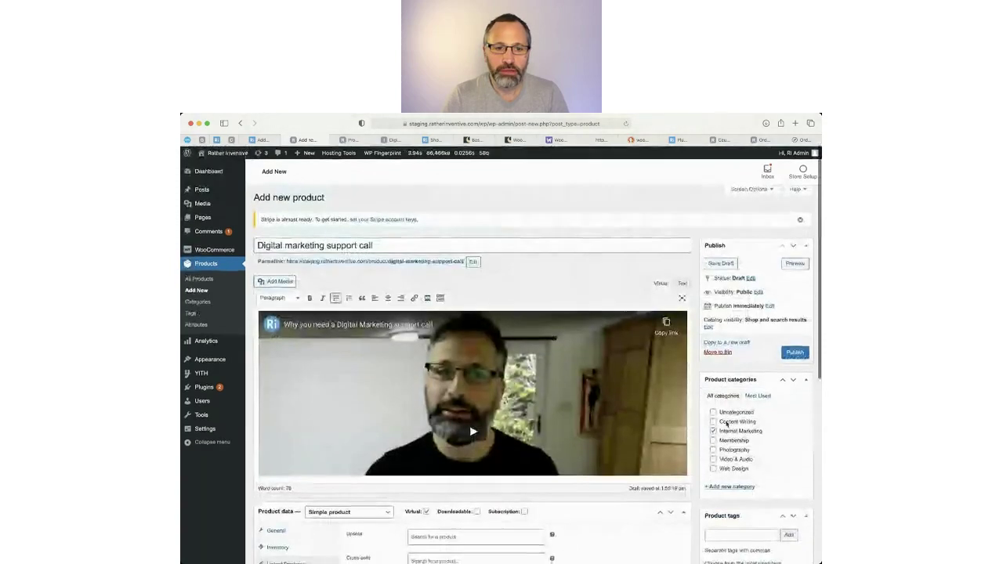
{"action": "left_click", "coordinate": [795, 264]}
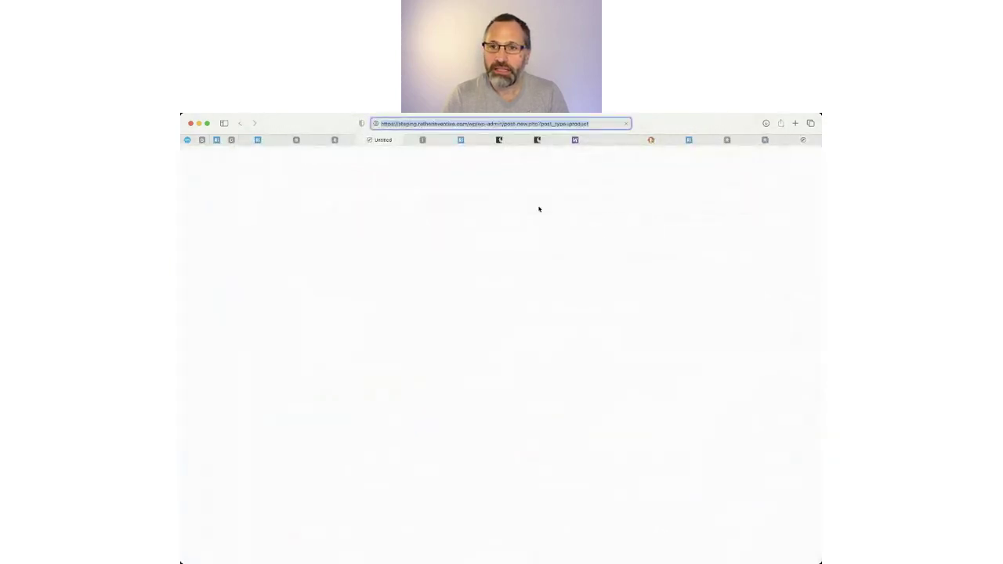
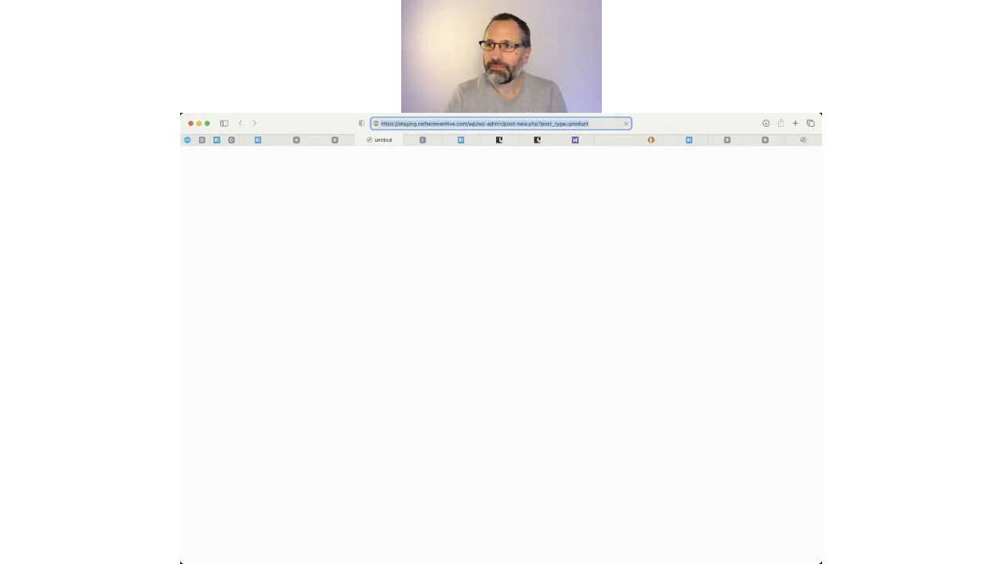
Return to Safari and open the Digital marketing support call shop page, priced £50.00 ex VAT.
{"action": "key", "text": "super+Tab"}
{"action": "left_click", "coordinate": [676, 119]}
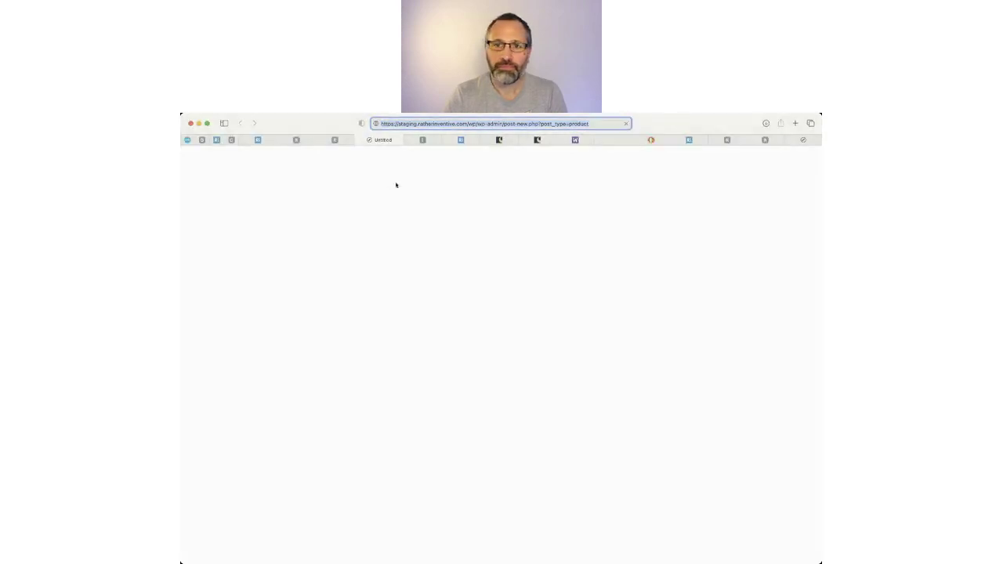
{"action": "left_click", "coordinate": [335, 140]}
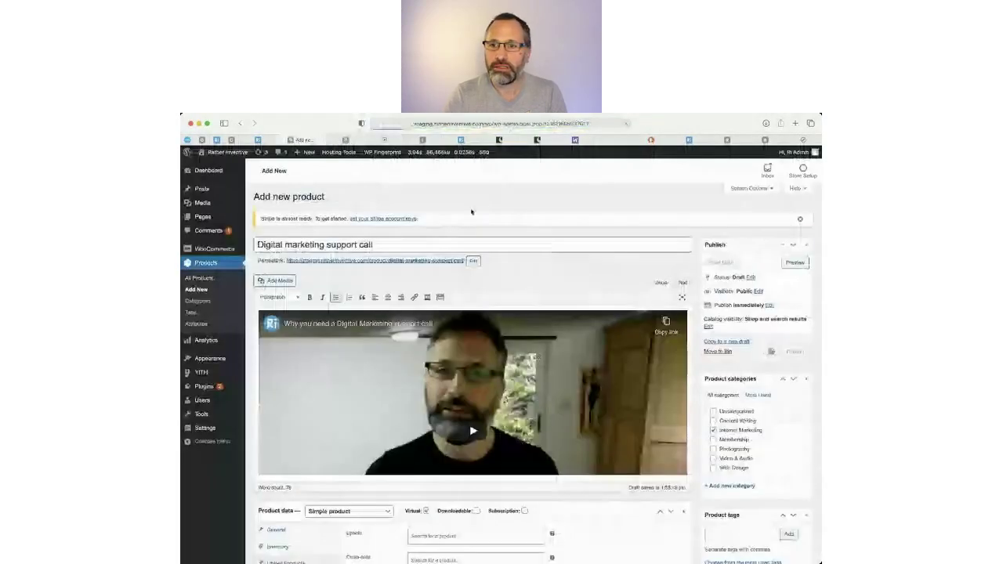
{"action": "left_click", "coordinate": [360, 142]}
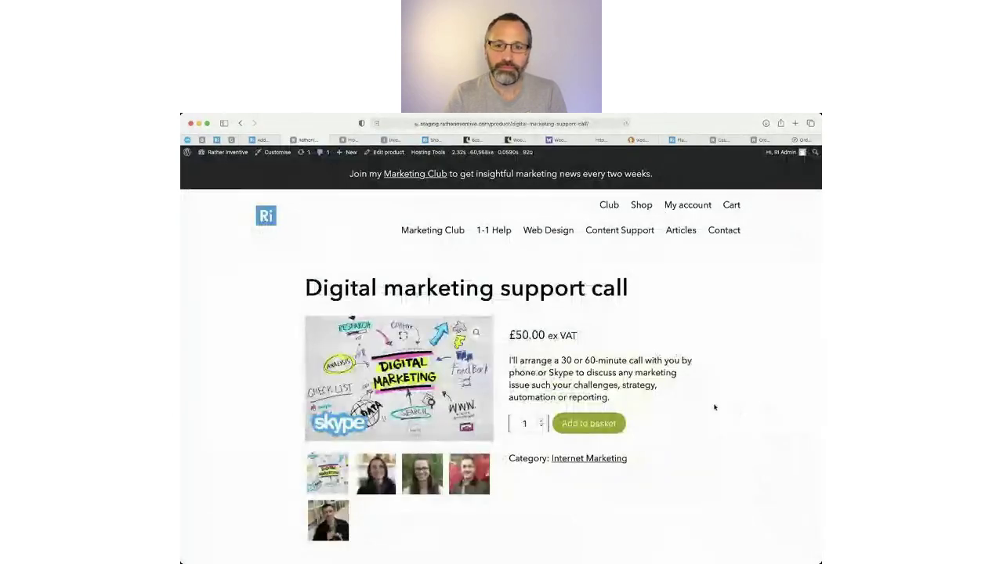
Highlight the product title, the VAT label and the description on the product page.
{"action": "left_click_drag", "start_coordinate": [329, 288], "coordinate": [628, 289]}
{"action": "scroll", "coordinate": [605, 385], "scroll_direction": "down", "scroll_amount": 2}
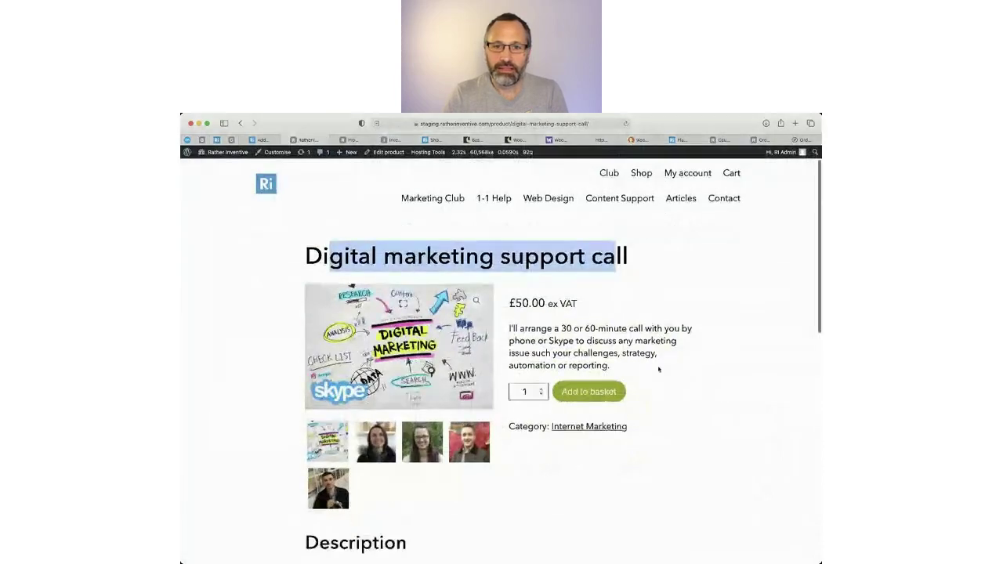
{"action": "double_click", "coordinate": [568, 284]}
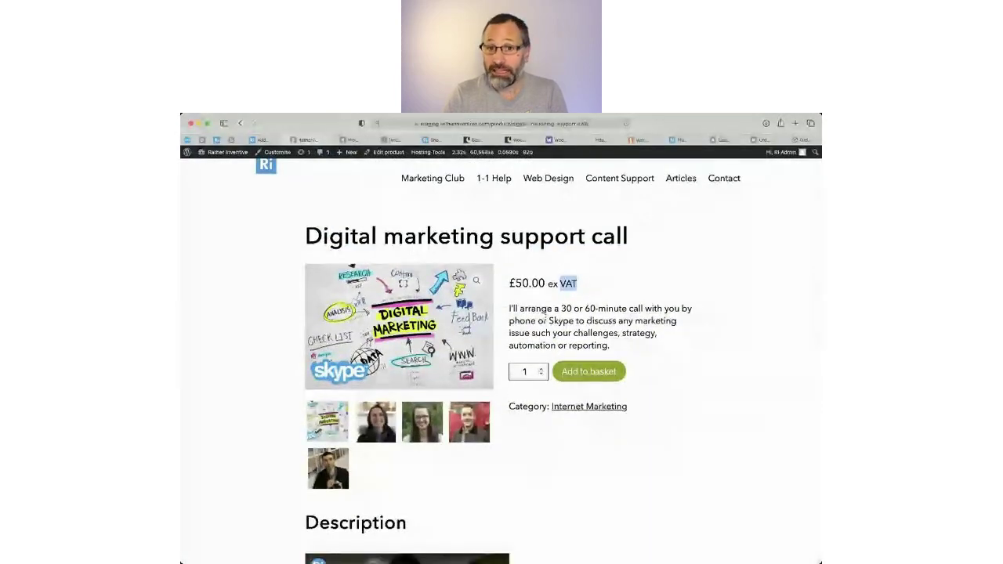
{"action": "left_click_drag", "start_coordinate": [511, 308], "coordinate": [657, 352]}
{"action": "scroll", "coordinate": [663, 353], "scroll_direction": "down", "scroll_amount": 10}
{"action": "scroll", "coordinate": [663, 353], "scroll_direction": "up", "scroll_amount": 5}
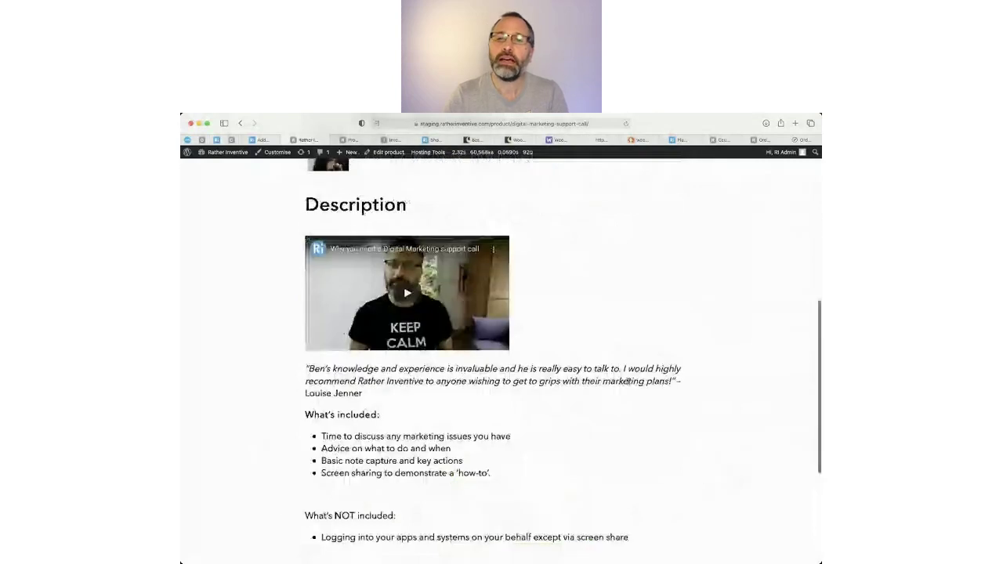
{"action": "left_click_drag", "start_coordinate": [369, 394], "coordinate": [583, 520]}
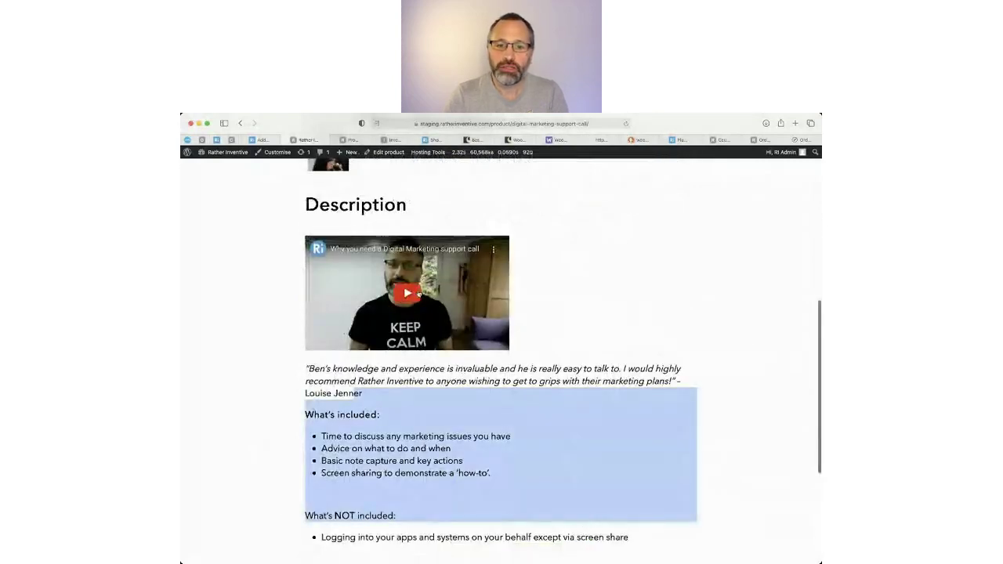
{"action": "scroll", "coordinate": [596, 293], "scroll_direction": "up", "scroll_amount": 2}
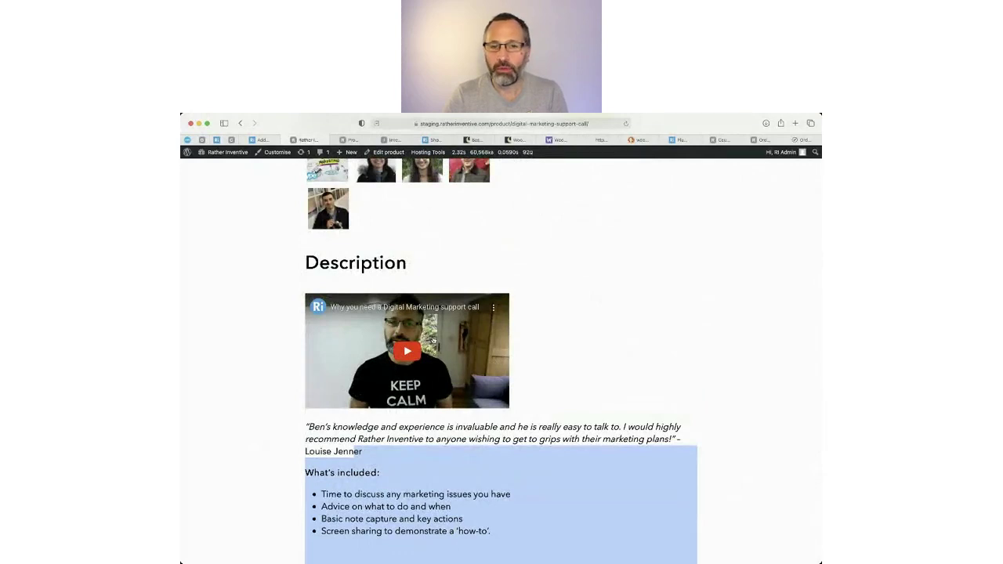
{"action": "scroll", "coordinate": [484, 345], "scroll_direction": "up", "scroll_amount": 4}
{"action": "scroll", "coordinate": [384, 423], "scroll_direction": "up", "scroll_amount": 2}
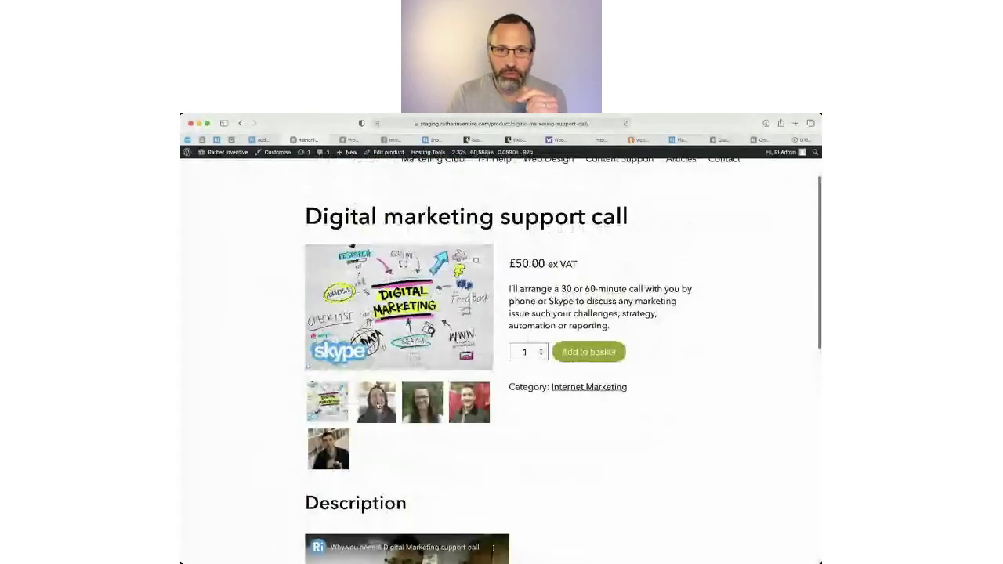
Cycle through the gallery photos, back to the marketing graphic, then move to the Shopify product tab.
{"action": "left_click", "coordinate": [377, 404]}
{"action": "left_click", "coordinate": [436, 479]}
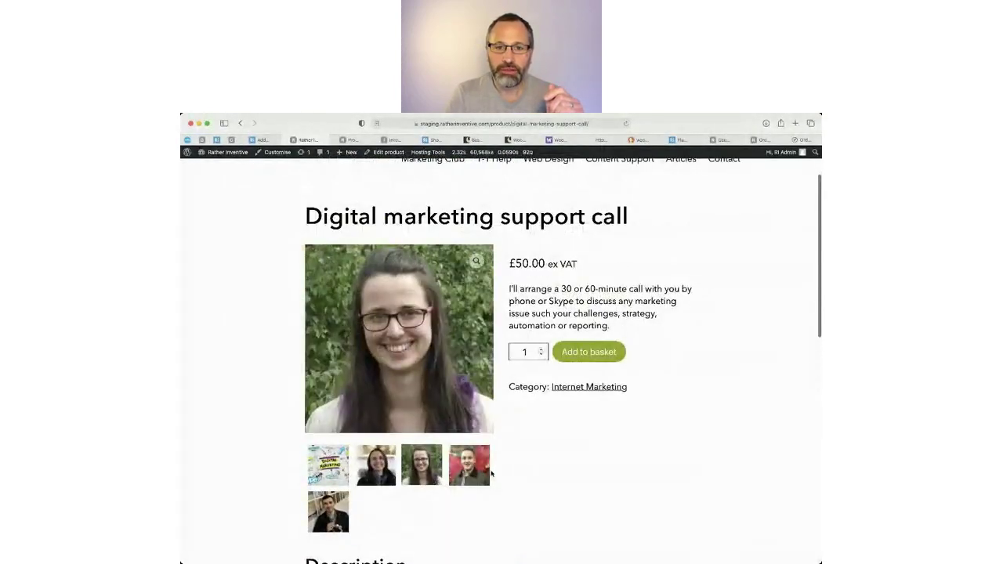
{"action": "left_click", "coordinate": [480, 474]}
{"action": "left_click", "coordinate": [330, 513]}
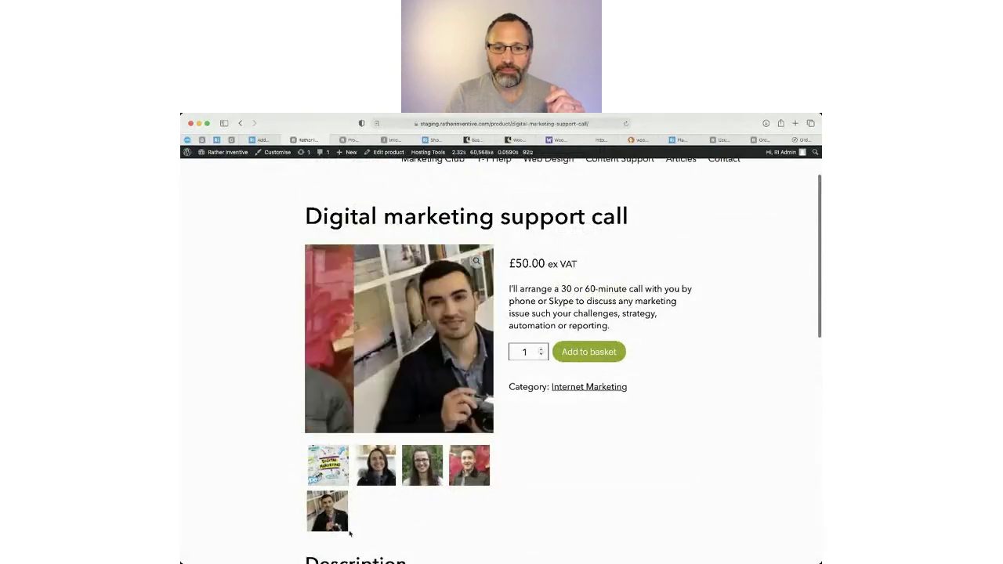
{"action": "left_click", "coordinate": [328, 468]}
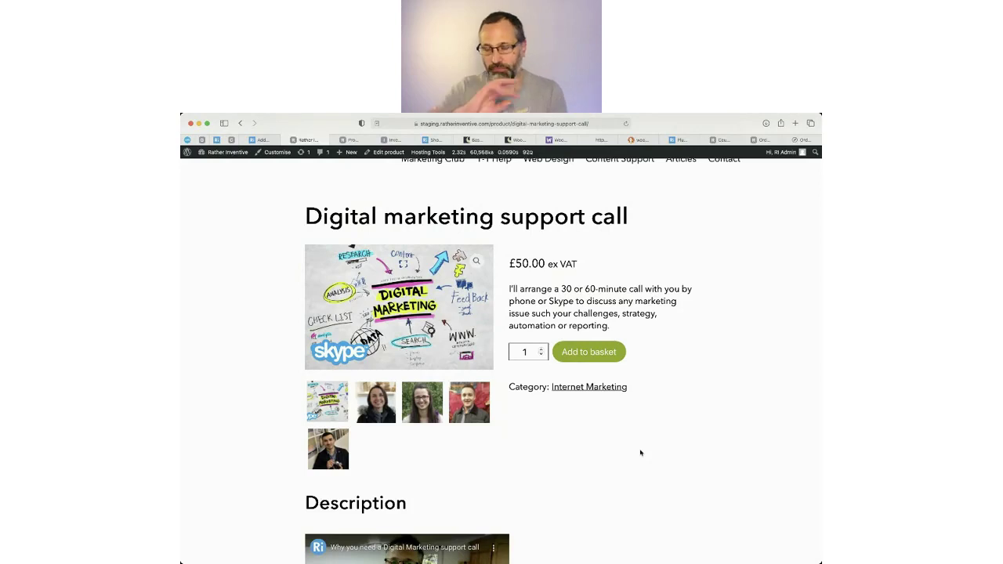
{"action": "left_click", "coordinate": [402, 144]}
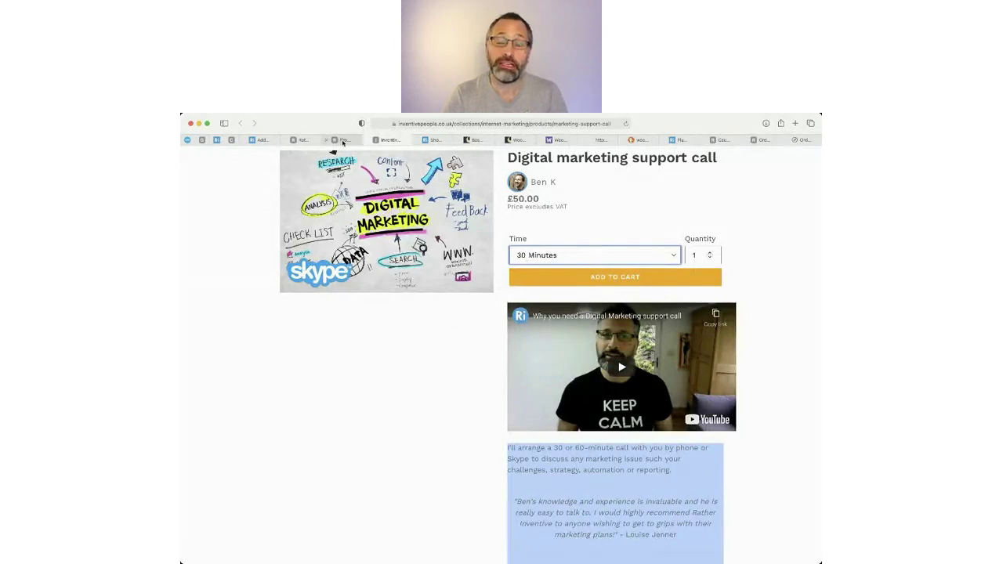
Compare the WordPress Products list with the Shopify page's 30 Minutes Time option.
{"action": "left_click", "coordinate": [342, 141]}
{"action": "left_click", "coordinate": [397, 140]}
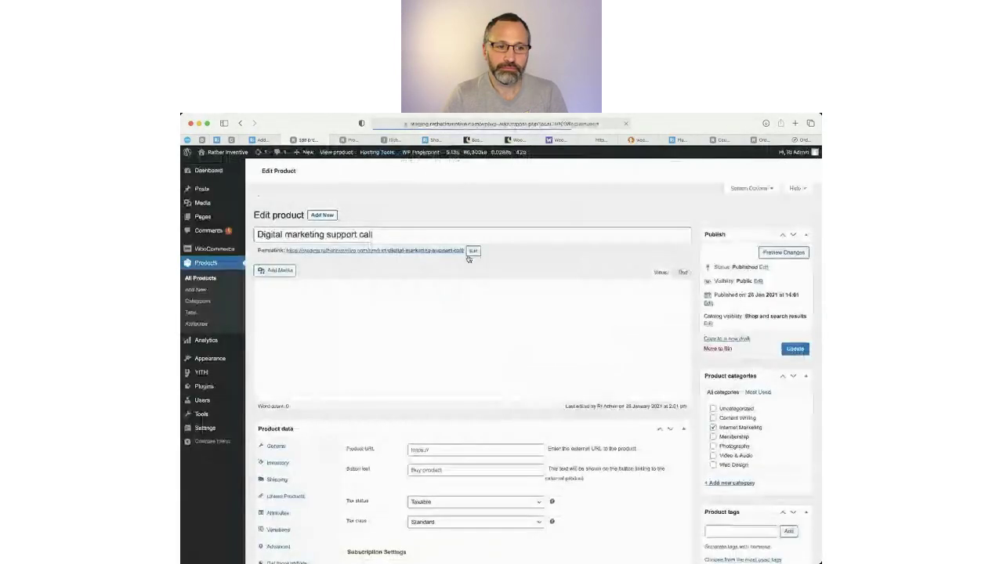
Add a custom product attribute named Time with values 30 Mins | 60 Mins and save it.
{"action": "scroll", "coordinate": [471, 260], "scroll_direction": "down", "scroll_amount": 3}
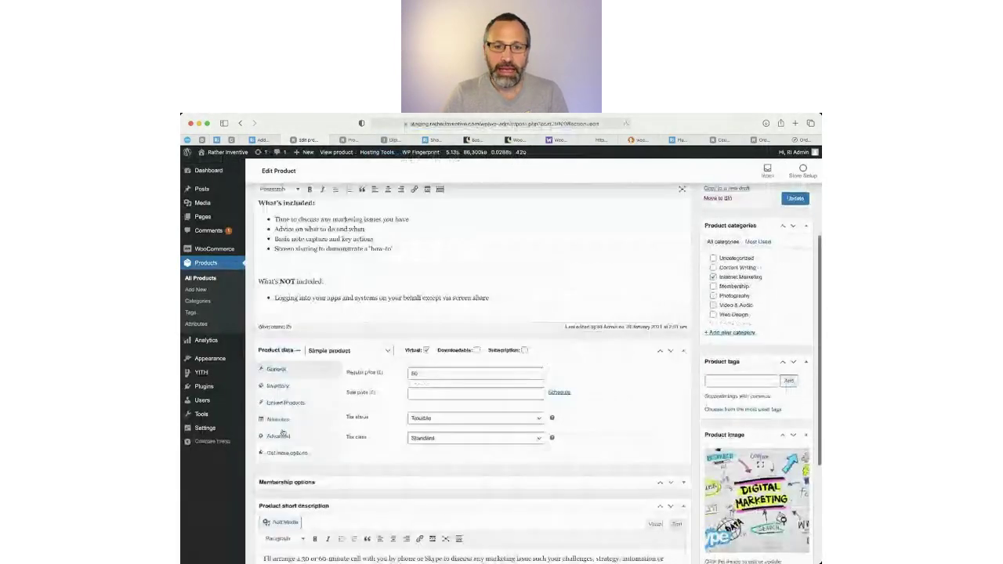
{"action": "left_click", "coordinate": [279, 419]}
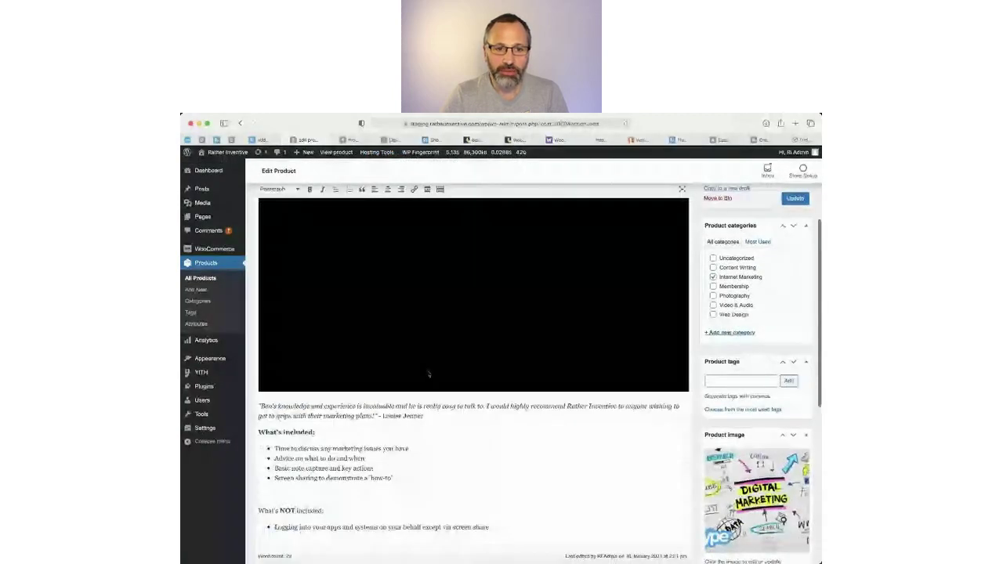
{"action": "scroll", "coordinate": [408, 313], "scroll_direction": "down", "scroll_amount": 4}
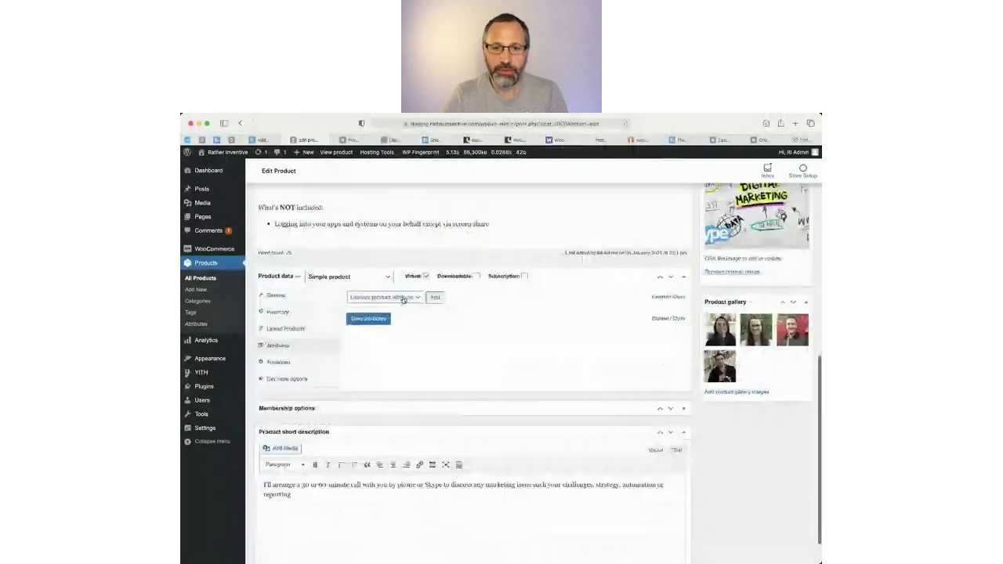
{"action": "left_click", "coordinate": [434, 297]}
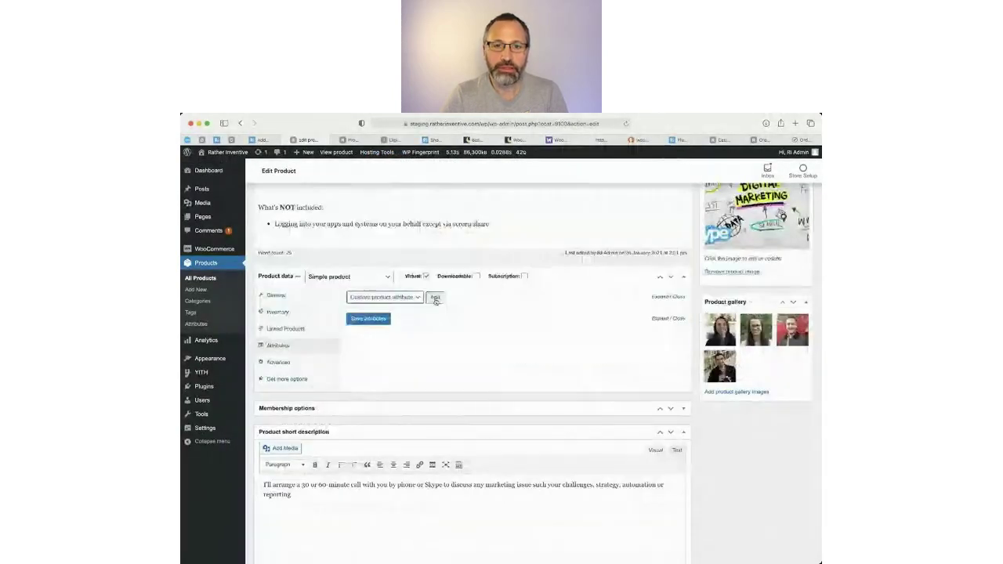
{"action": "left_click", "coordinate": [390, 341]}
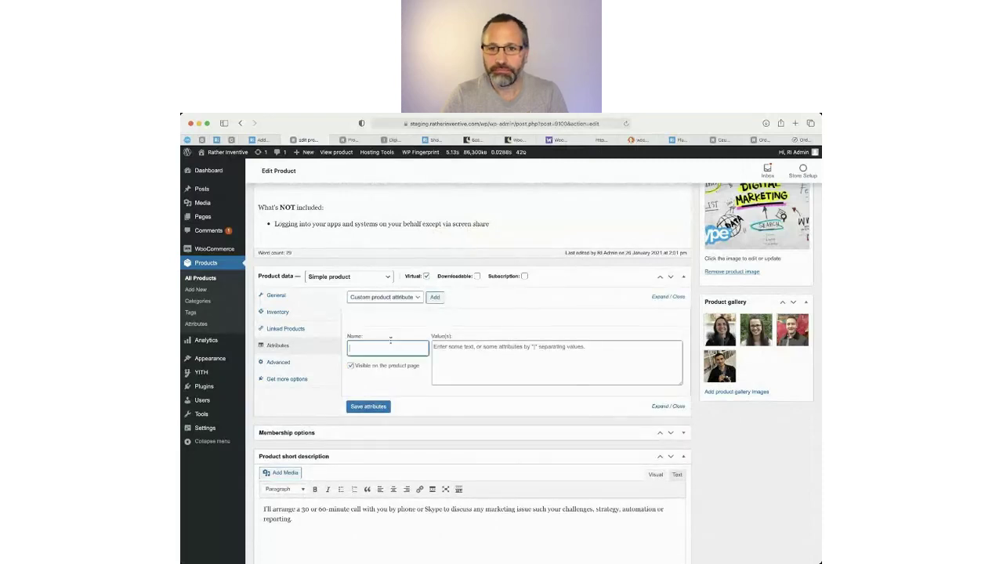
{"action": "type", "text": "Time"}
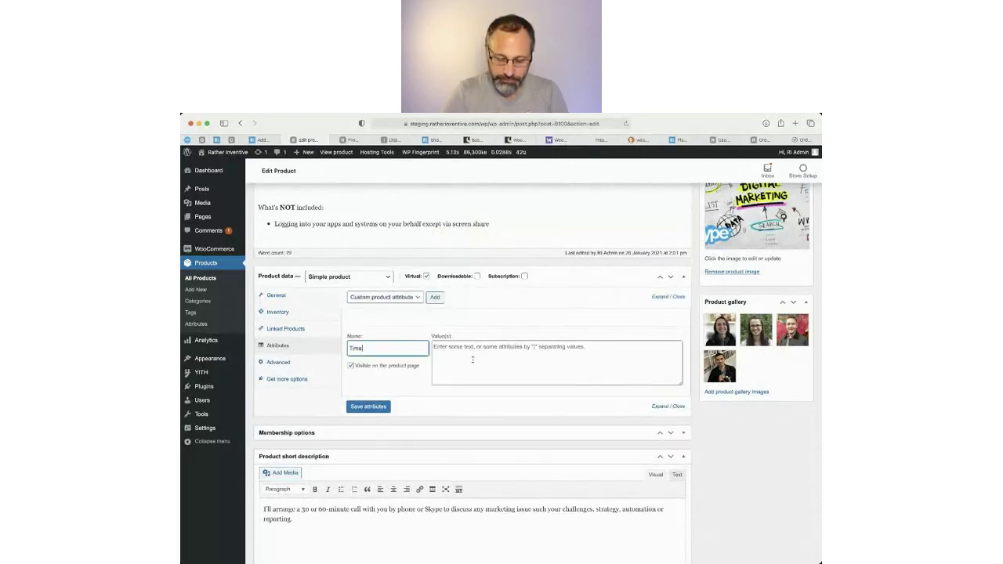
{"action": "left_click", "coordinate": [476, 354]}
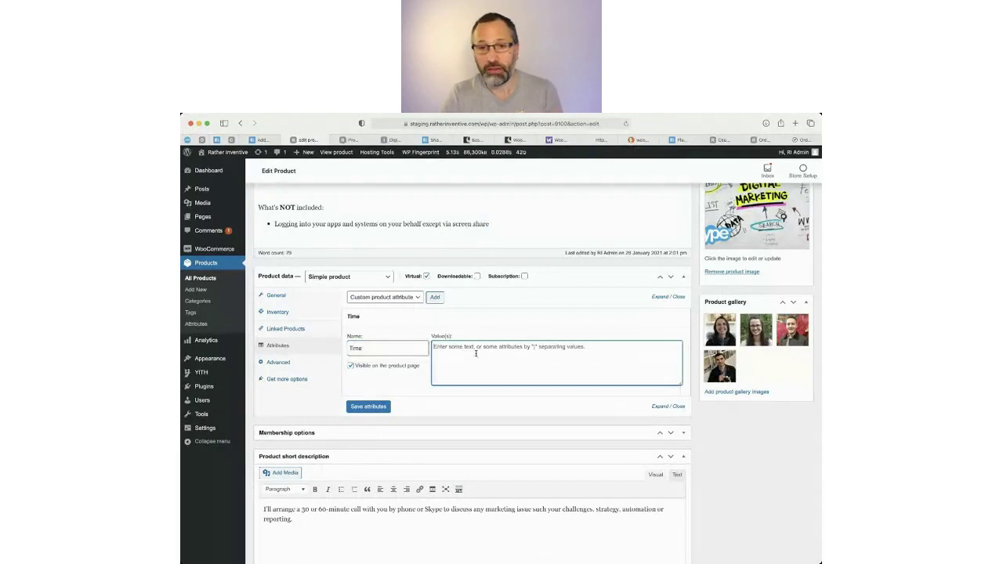
{"action": "type", "text": "30 |"}
{"action": "type", "text": "M"}
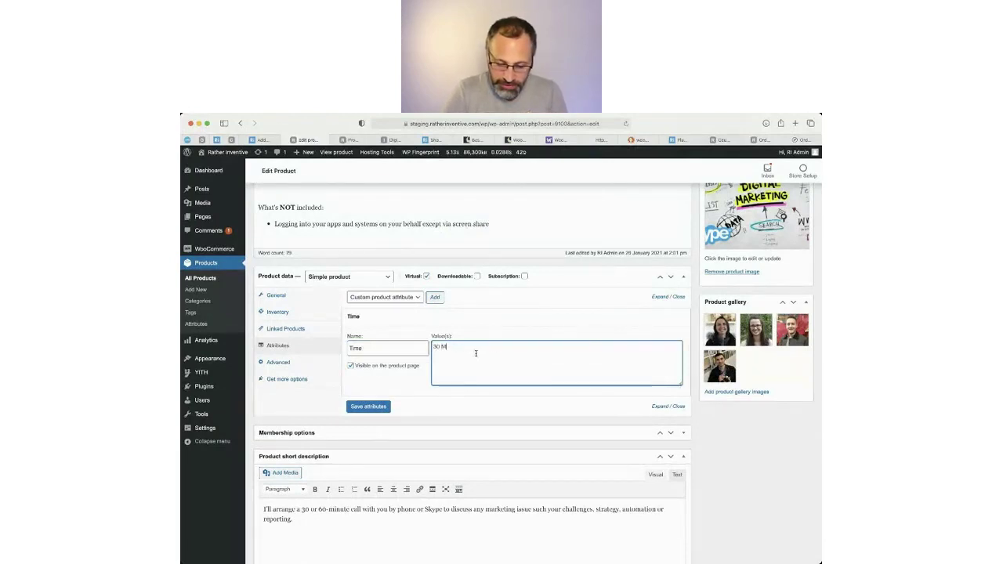
{"action": "type", "text": "ins|60 Mins"}
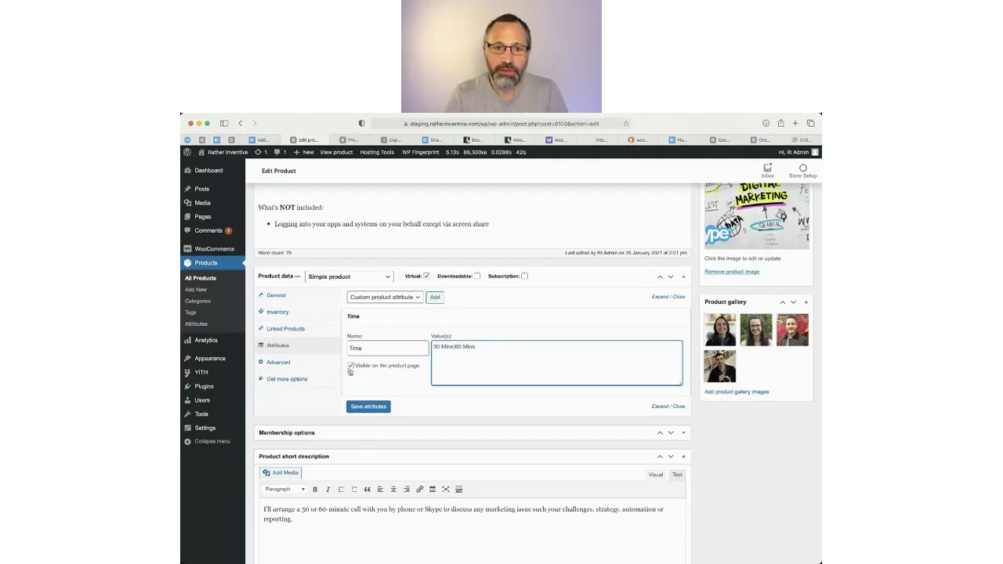
{"action": "left_click", "coordinate": [368, 410]}
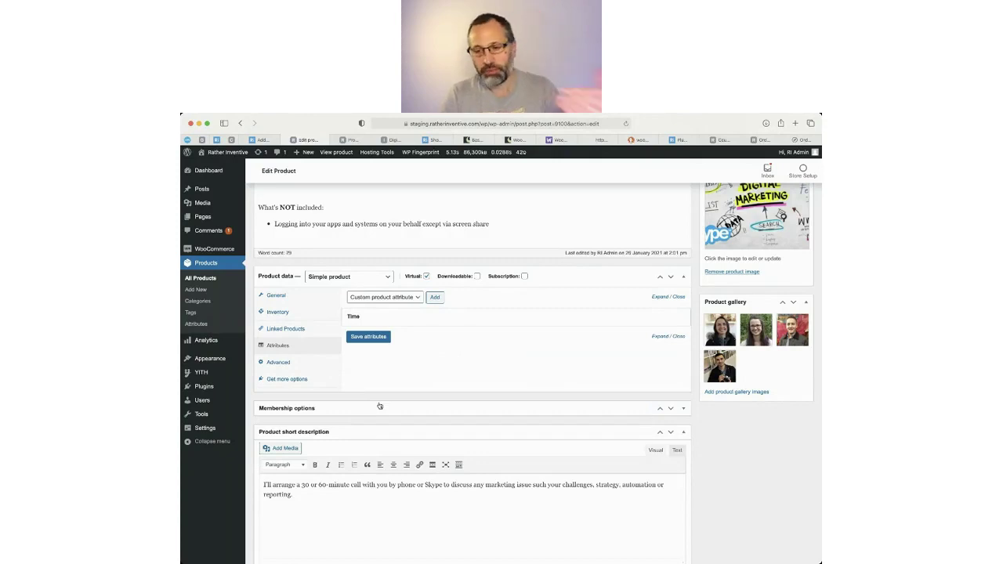
Save the Time attribute and change the product type to Variable product.
{"action": "left_click", "coordinate": [359, 336]}
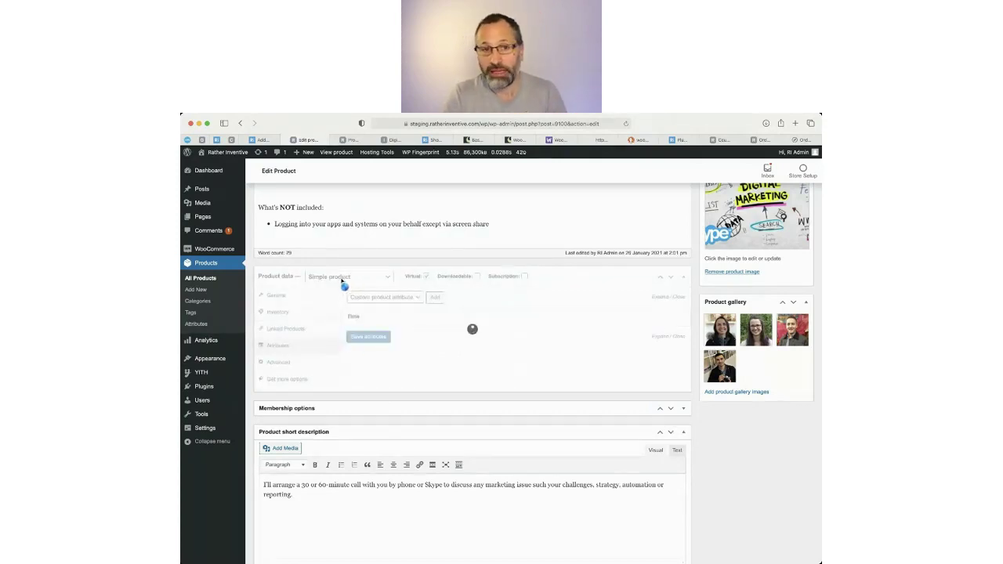
{"action": "left_click", "coordinate": [354, 279]}
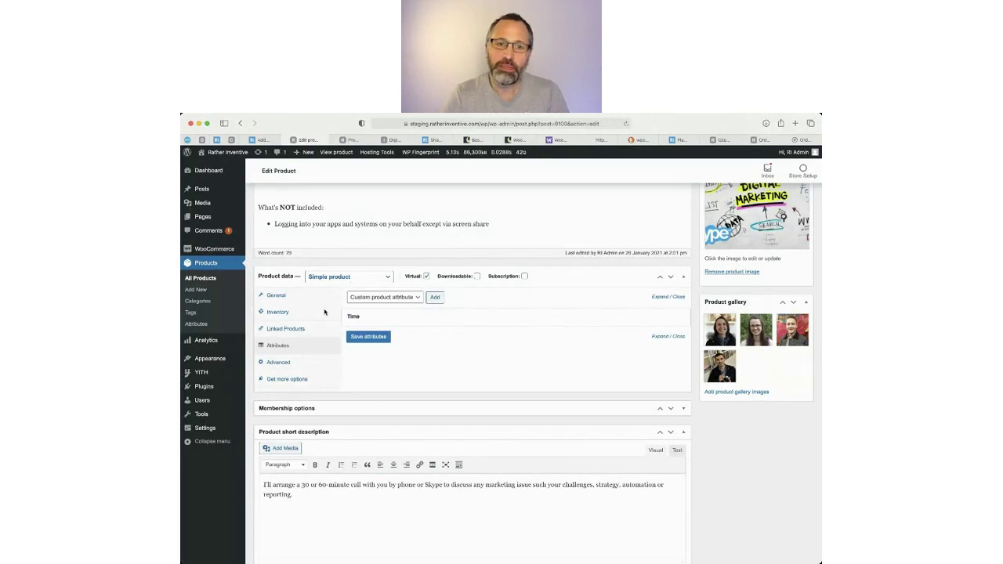
{"action": "left_click", "coordinate": [328, 307]}
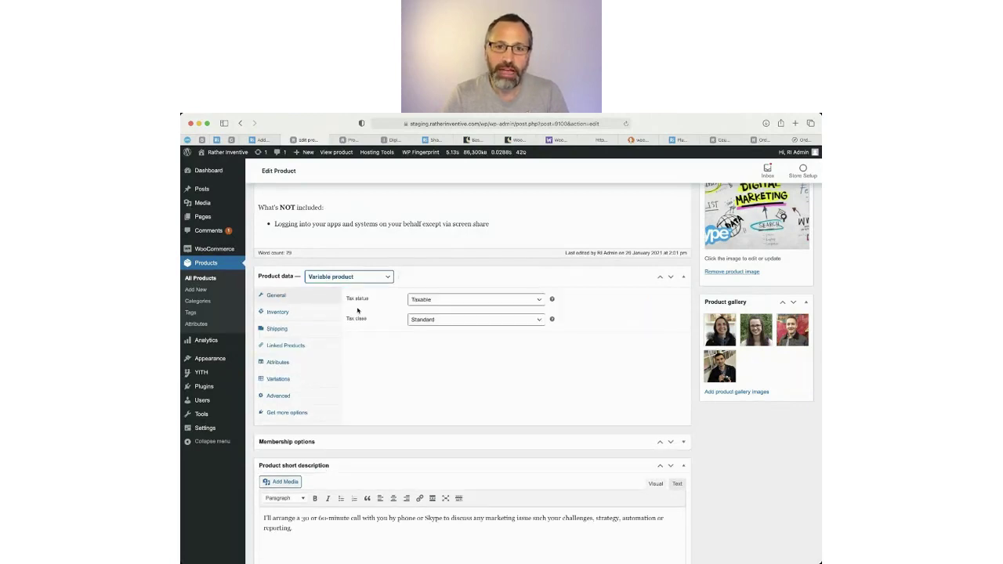
Mark the Time attribute as used for variations, save it, and show the Variations section.
{"action": "left_click", "coordinate": [278, 363]}
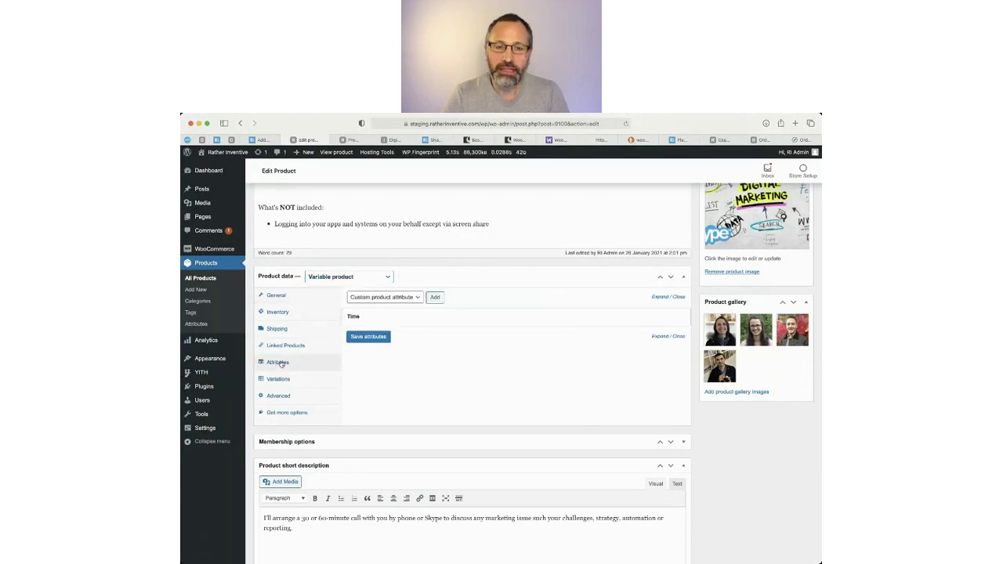
{"action": "left_click", "coordinate": [409, 321]}
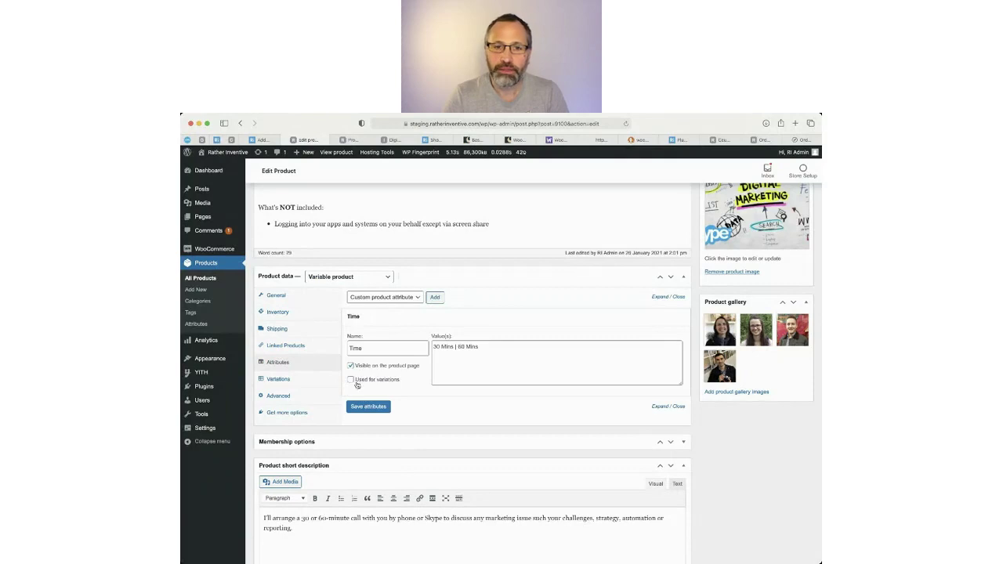
{"action": "left_click", "coordinate": [351, 381]}
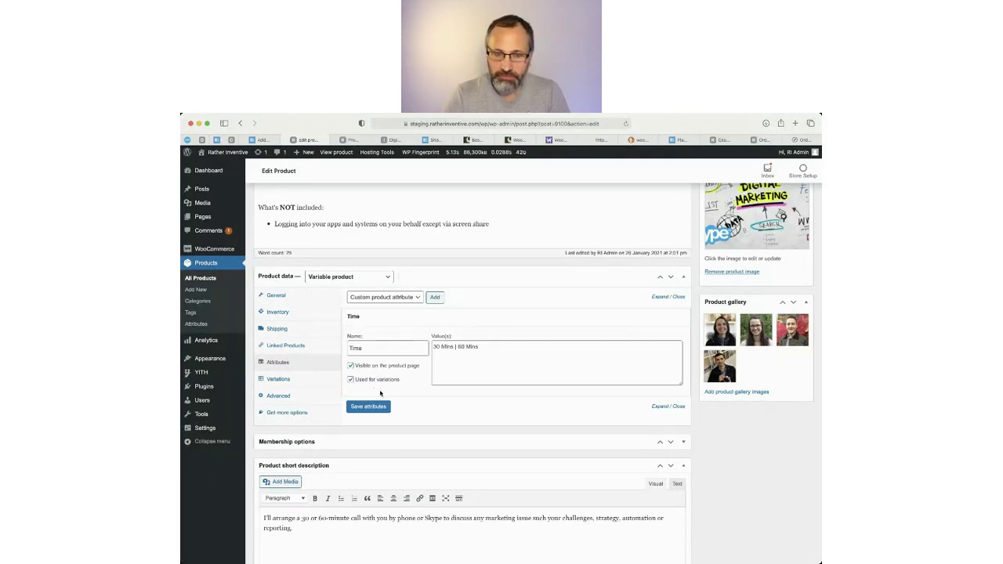
{"action": "left_click", "coordinate": [365, 406]}
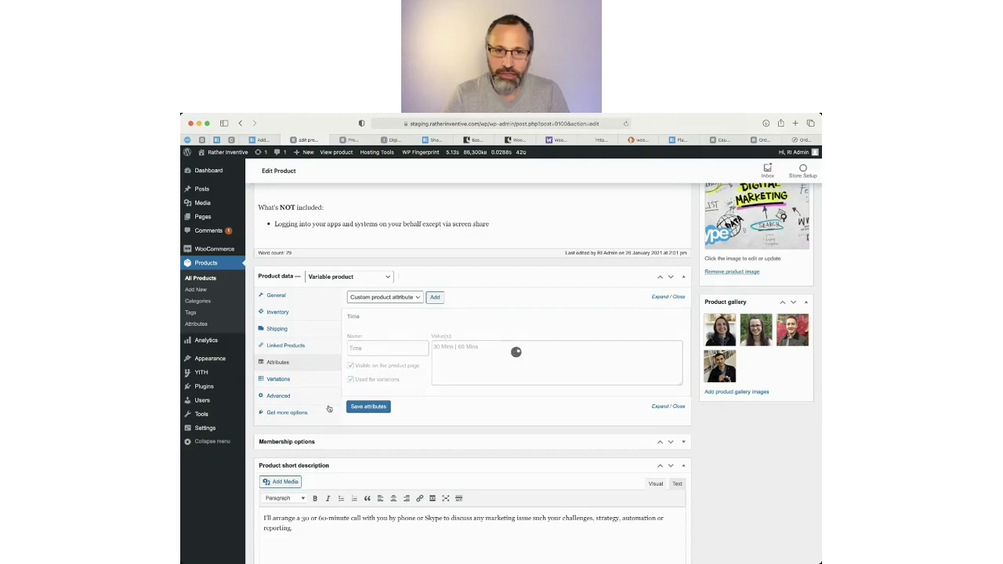
{"action": "left_click", "coordinate": [278, 379]}
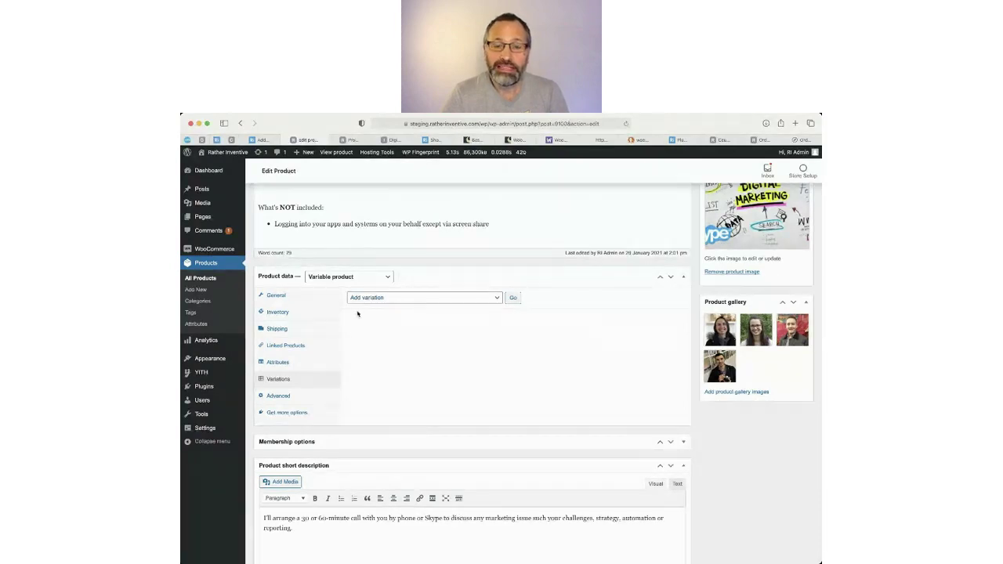
Create the 30 Mins and 60 Mins variations from all attributes, then expand variation #9102.
{"action": "left_click", "coordinate": [401, 310]}
{"action": "left_click", "coordinate": [517, 300]}
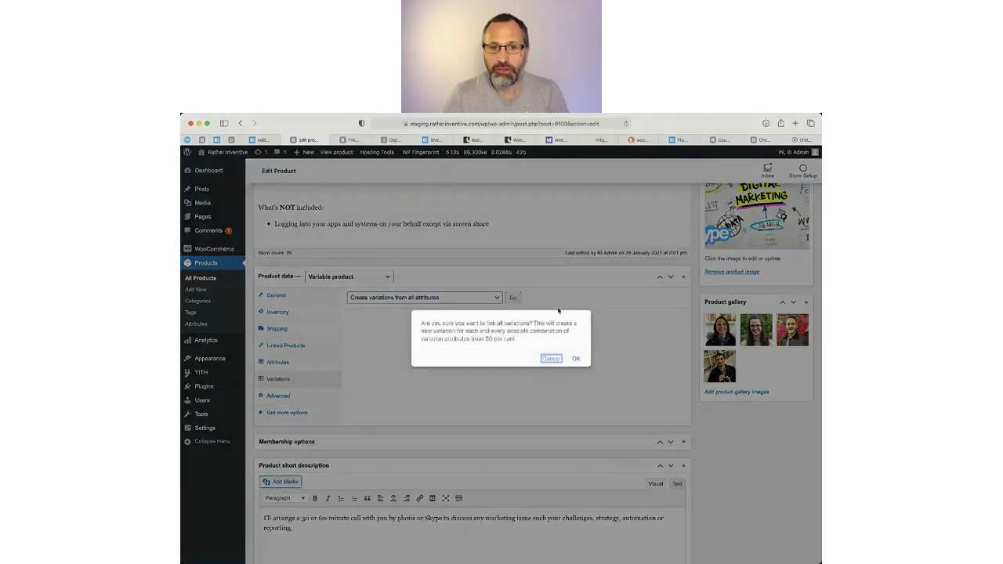
{"action": "left_click", "coordinate": [577, 360]}
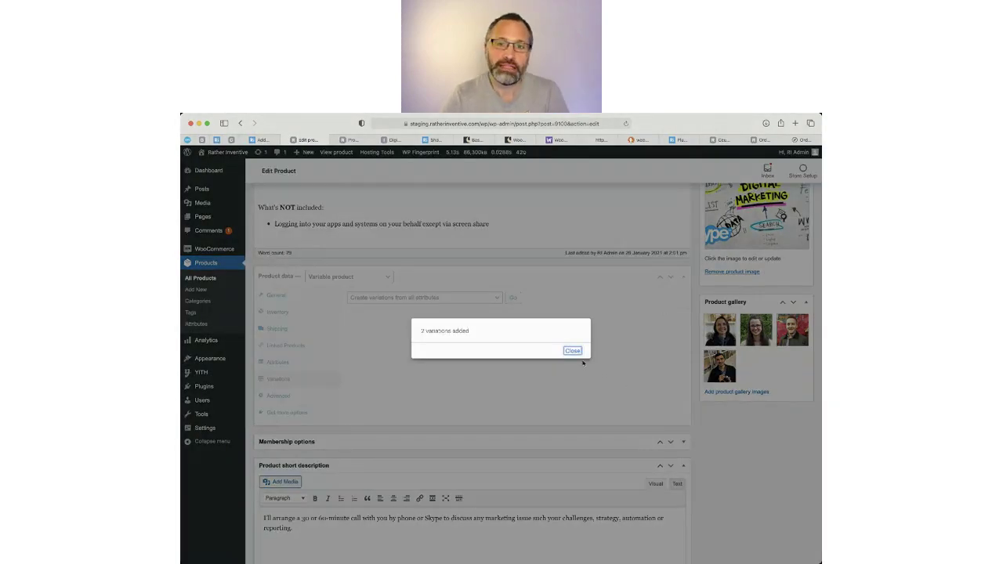
{"action": "left_click", "coordinate": [575, 352]}
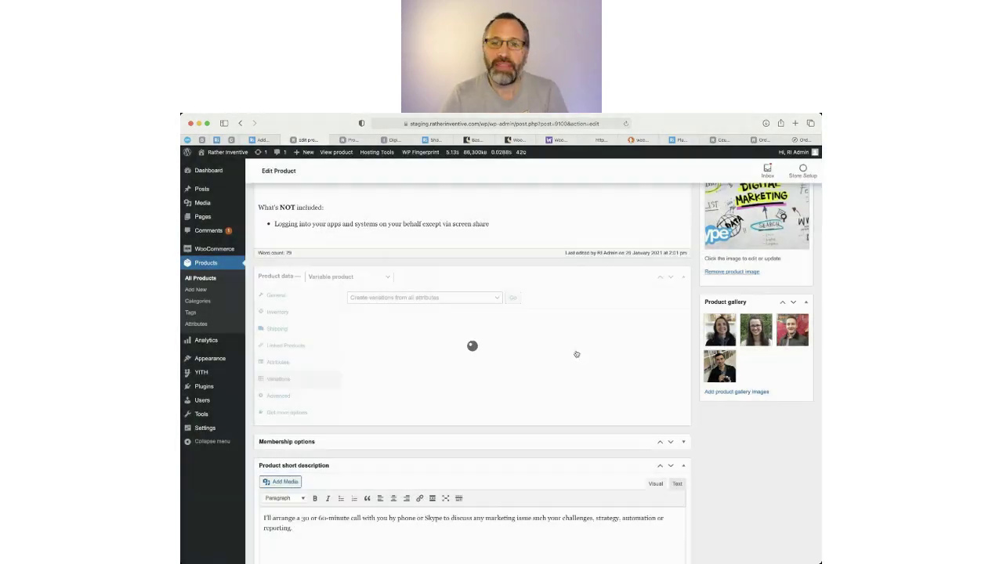
{"action": "left_click", "coordinate": [392, 139]}
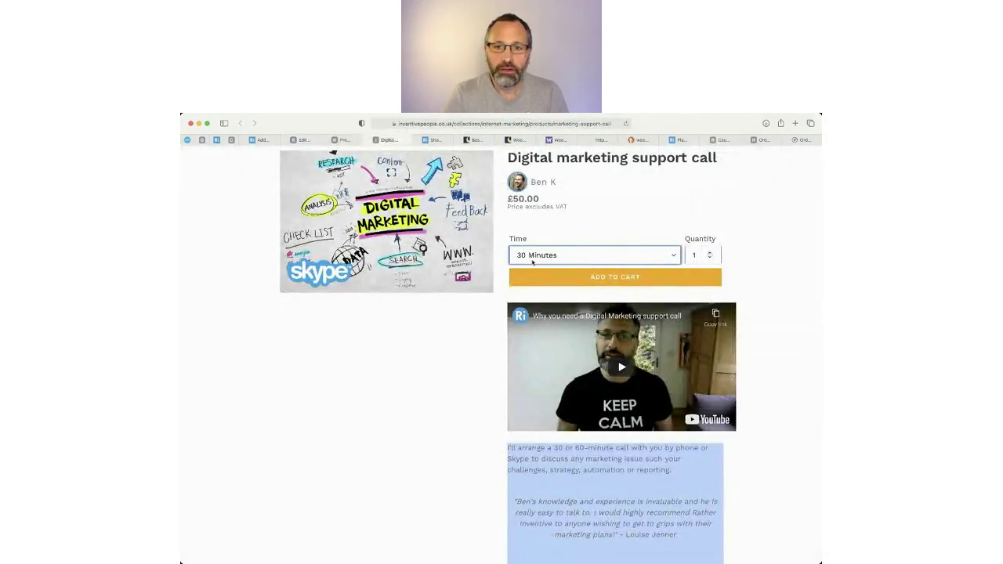
{"action": "left_click", "coordinate": [306, 141]}
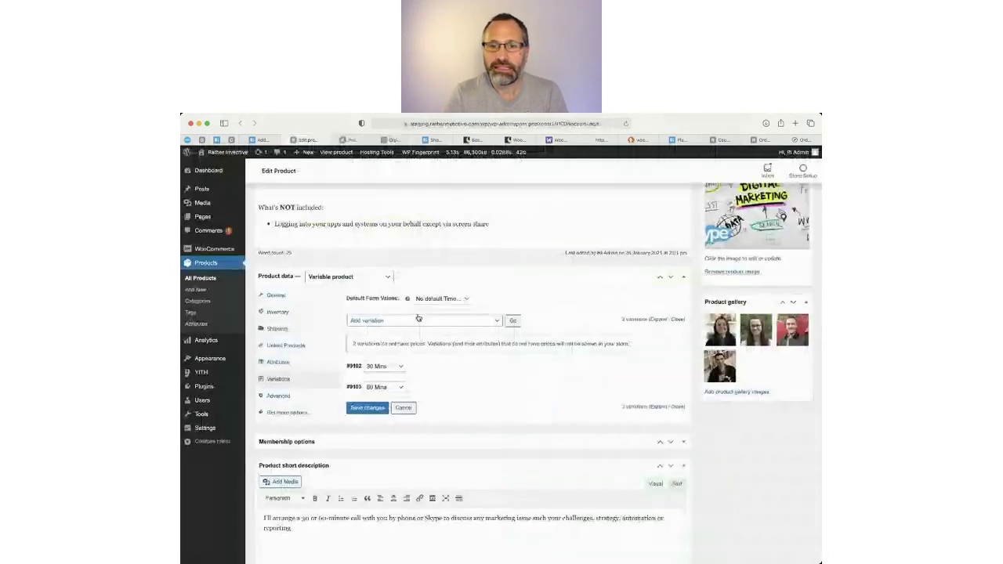
{"action": "left_click", "coordinate": [436, 374]}
Give the 30 Mins variation a regular price of 50, removing a mistaken sale price.
{"action": "scroll", "coordinate": [459, 464], "scroll_direction": "down", "scroll_amount": 3}
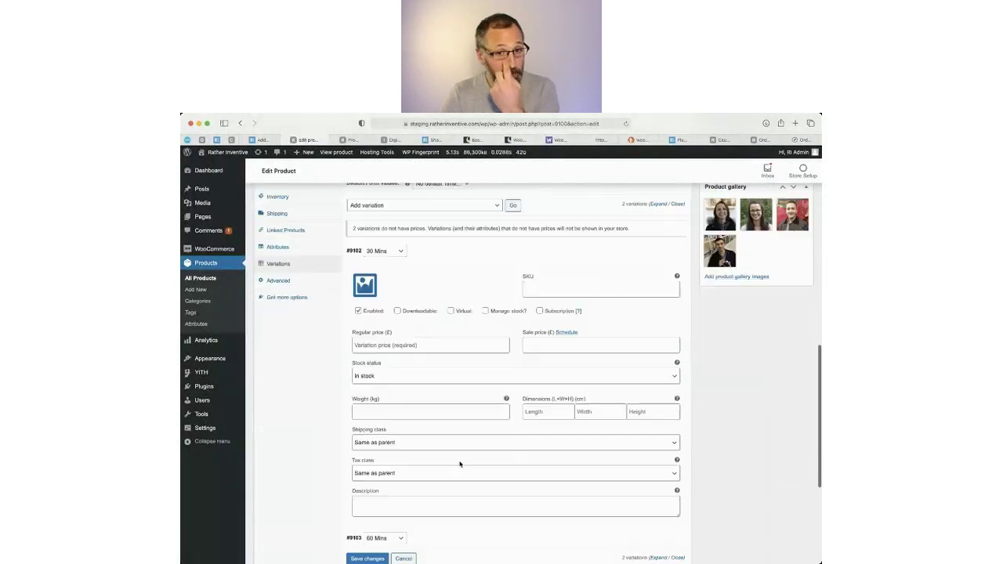
{"action": "left_click", "coordinate": [548, 345]}
{"action": "type", "text": "50"}
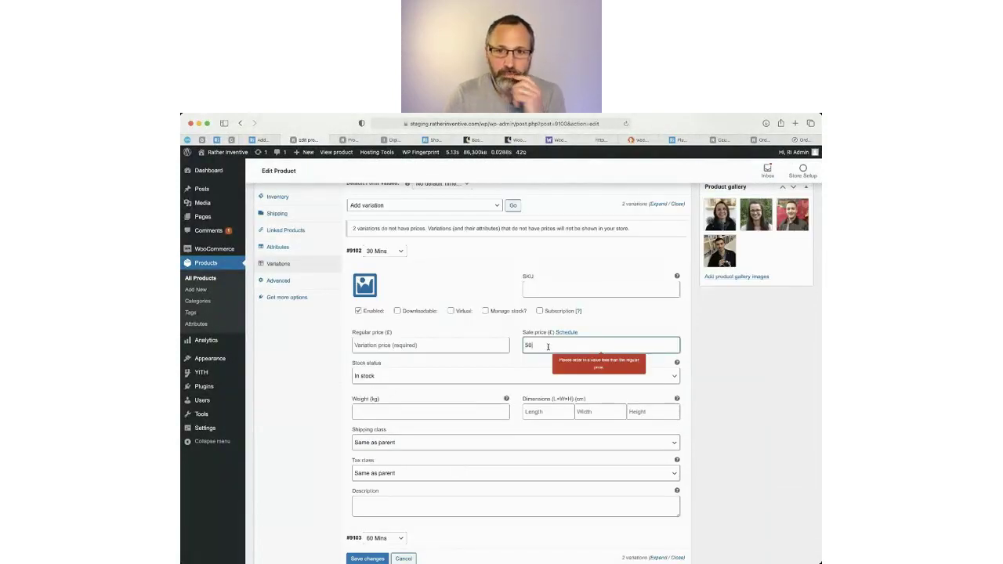
{"action": "left_click", "coordinate": [463, 349]}
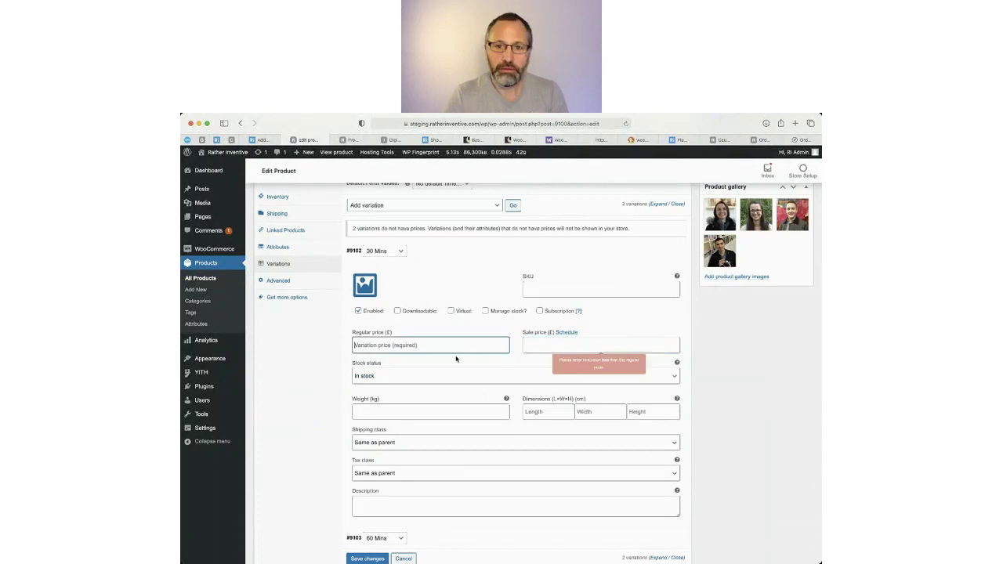
{"action": "left_click", "coordinate": [536, 345]}
{"action": "left_click", "coordinate": [446, 345]}
{"action": "type", "text": "50"}
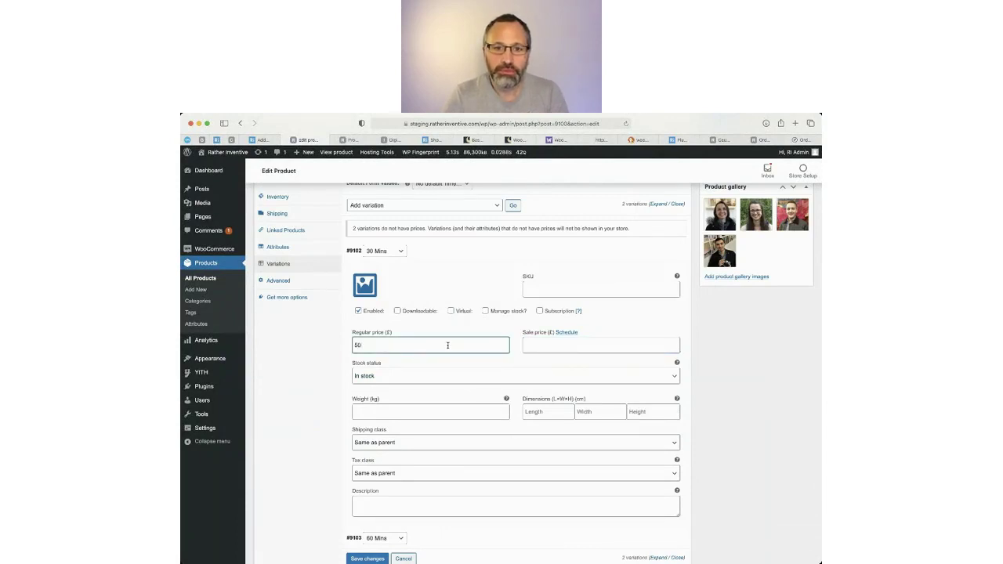
{"action": "scroll", "coordinate": [425, 394], "scroll_direction": "down", "scroll_amount": 3}
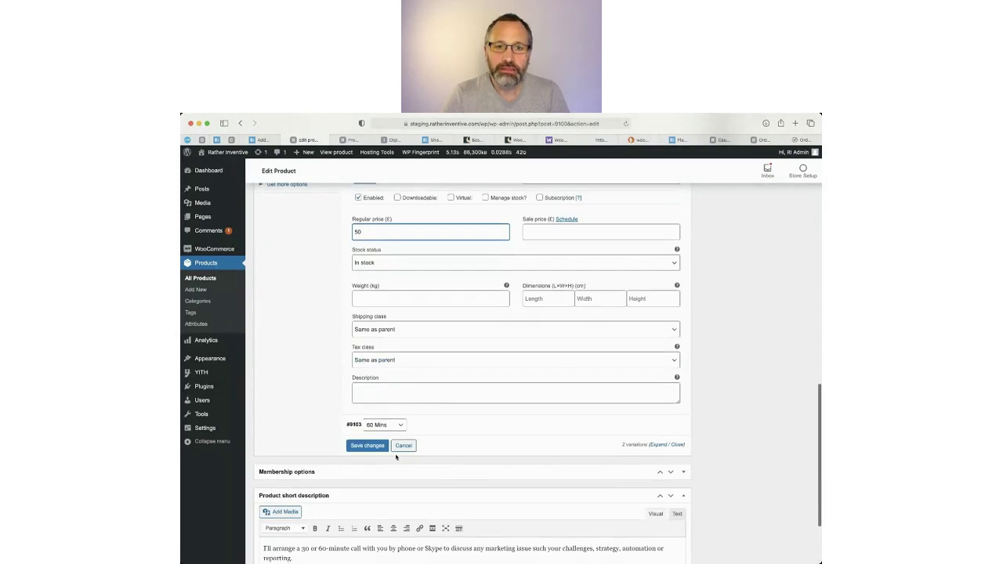
Set the 60 Mins variation's regular price to 95 and save the variations.
{"action": "left_click", "coordinate": [446, 426]}
{"action": "scroll", "coordinate": [419, 455], "scroll_direction": "down", "scroll_amount": 4}
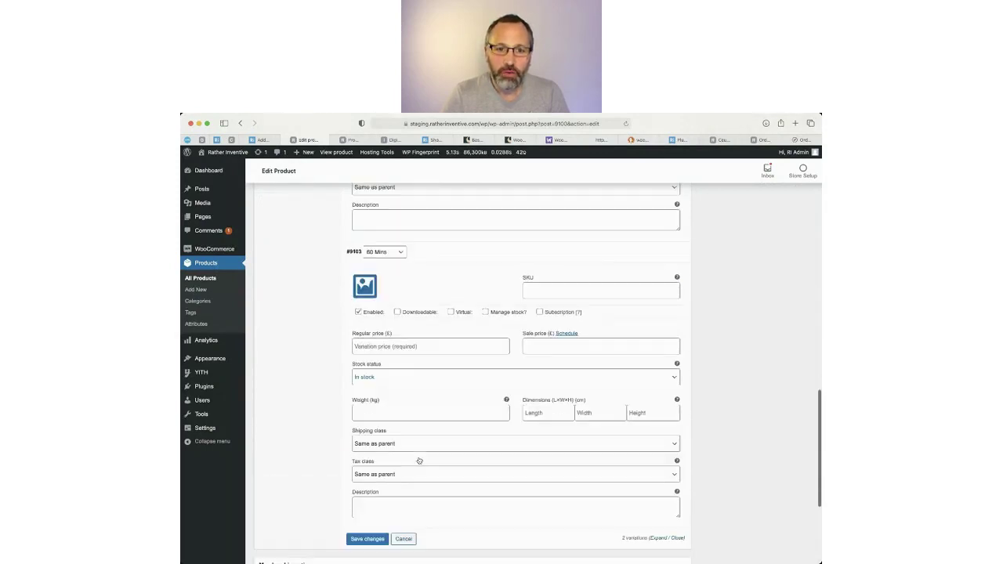
{"action": "left_click", "coordinate": [397, 346]}
{"action": "type", "text": "95"}
{"action": "scroll", "coordinate": [423, 358], "scroll_direction": "down", "scroll_amount": 1}
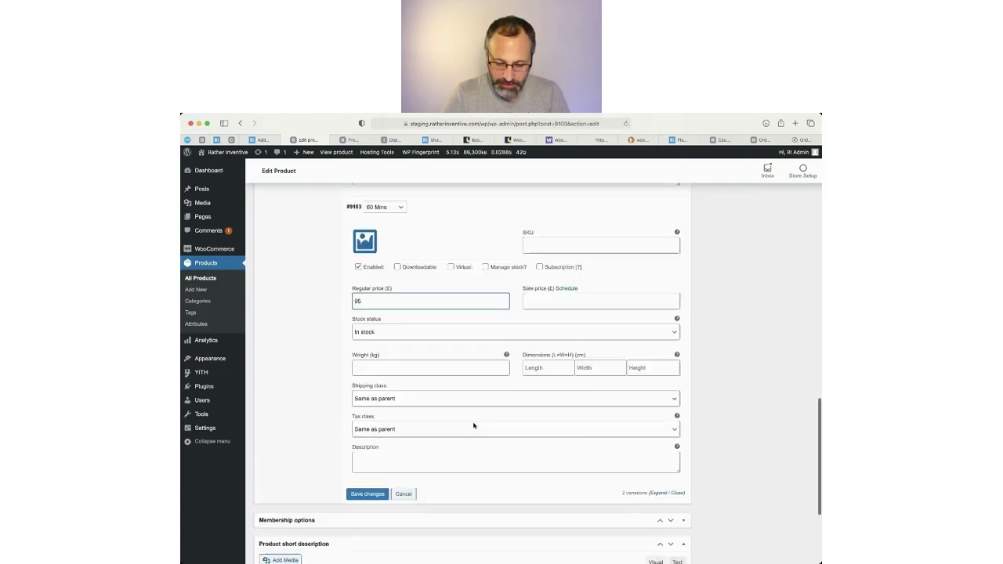
{"action": "left_click", "coordinate": [363, 494]}
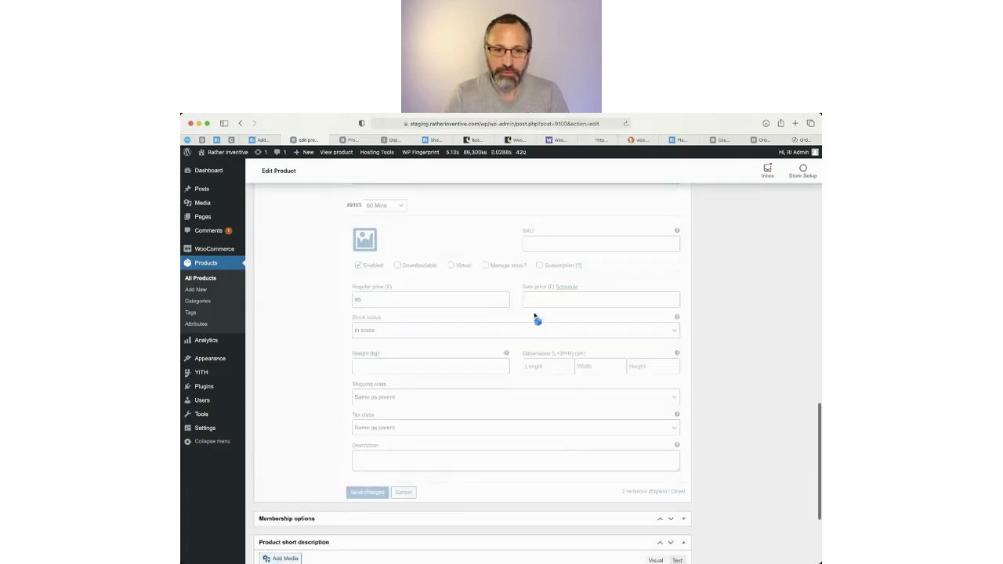
{"action": "scroll", "coordinate": [642, 305], "scroll_direction": "up", "scroll_amount": 15}
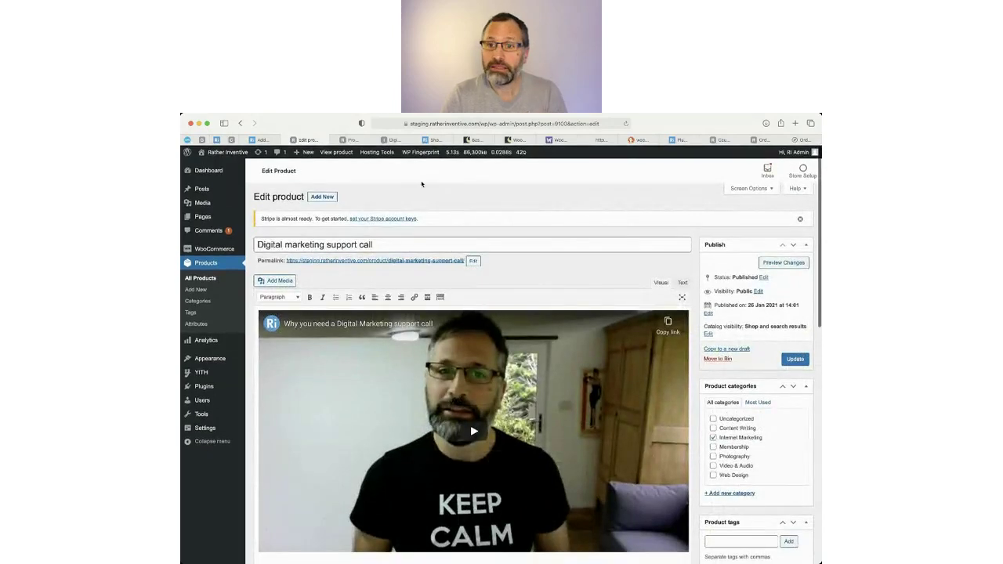
Update the published product and view its live product page.
{"action": "mouse_move", "coordinate": [363, 151]}
{"action": "left_click", "coordinate": [796, 359]}
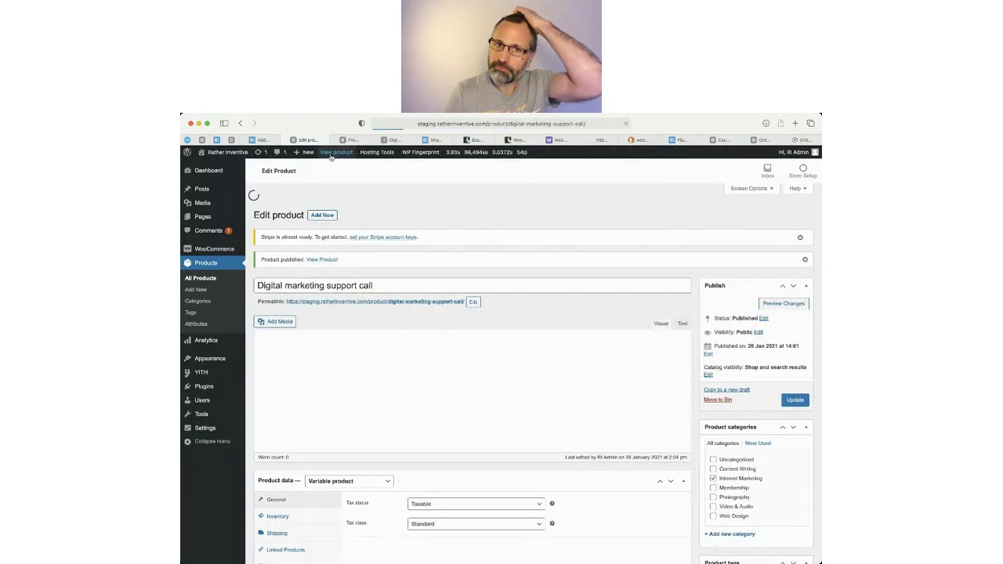
{"action": "left_click", "coordinate": [334, 154]}
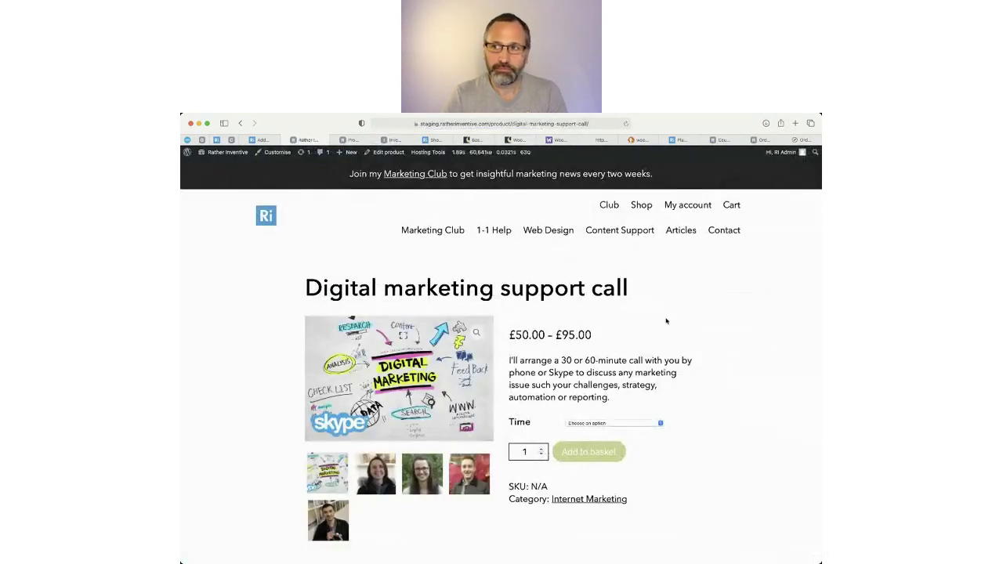
Check the £50.00 – £95.00 range, add the 60 Mins option to the basket, then return to Edit product.
{"action": "scroll", "coordinate": [714, 385], "scroll_direction": "down", "scroll_amount": 3}
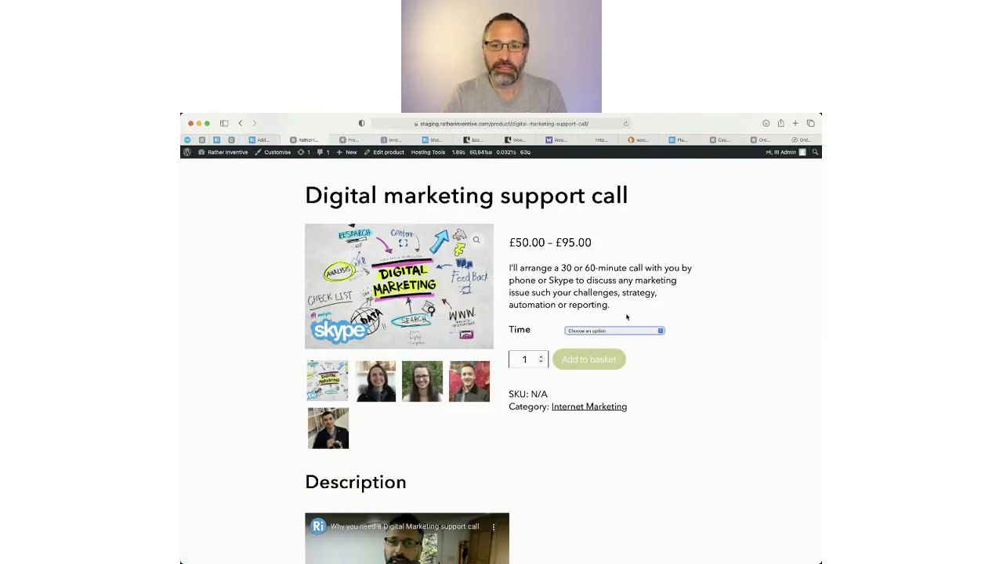
{"action": "triple_click", "coordinate": [611, 249]}
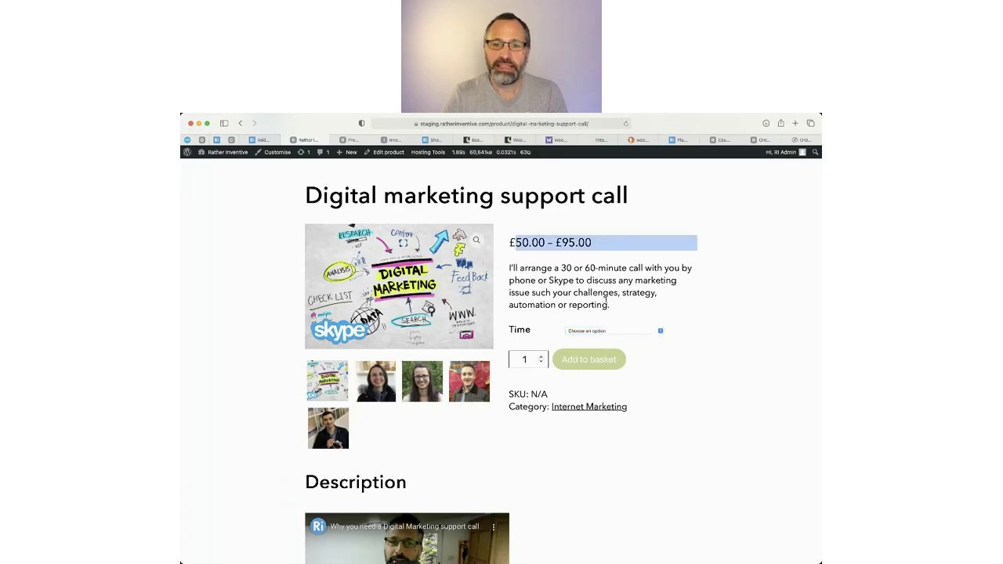
{"action": "left_click", "coordinate": [596, 350]}
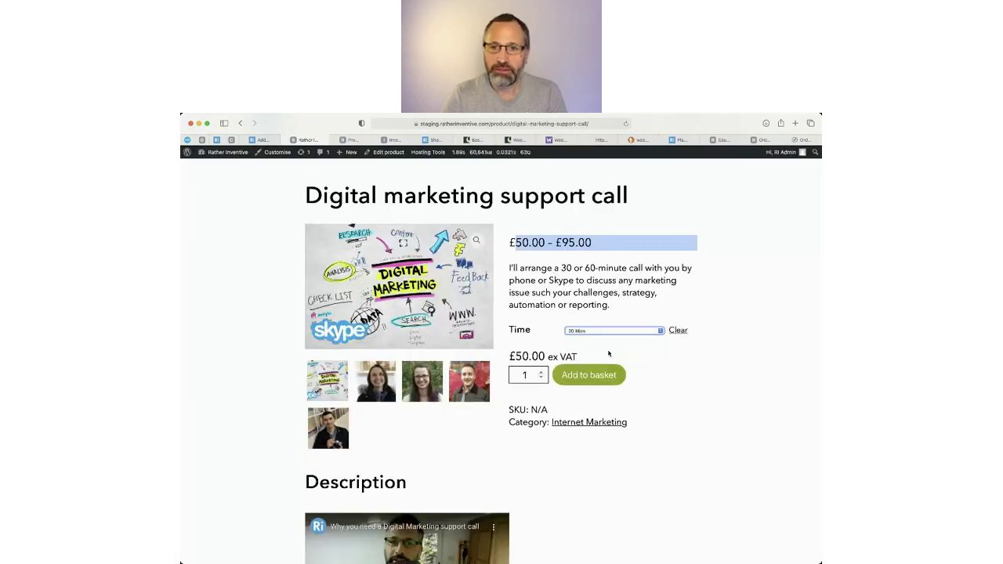
{"action": "left_click_drag", "start_coordinate": [516, 358], "coordinate": [578, 356]}
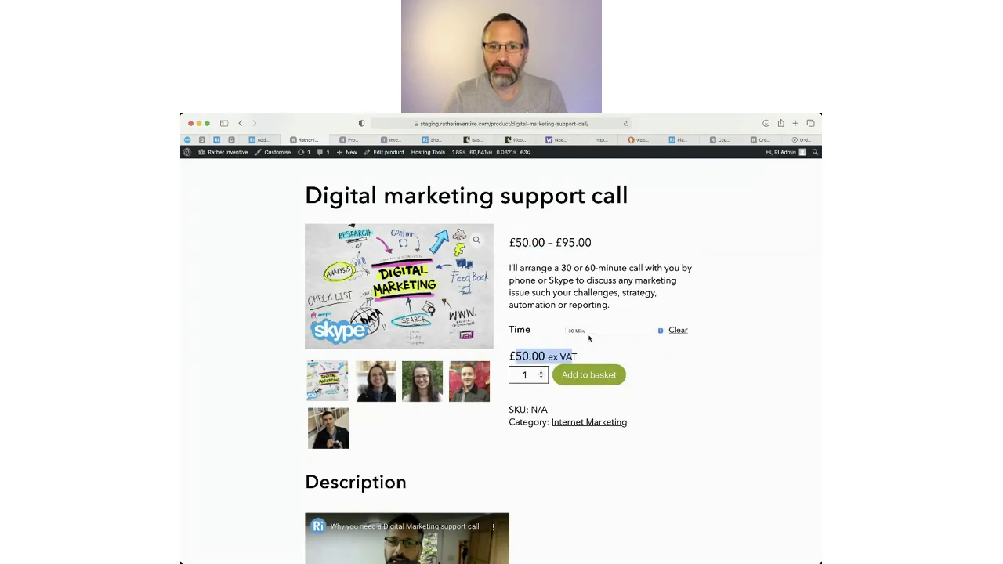
{"action": "left_click", "coordinate": [581, 344]}
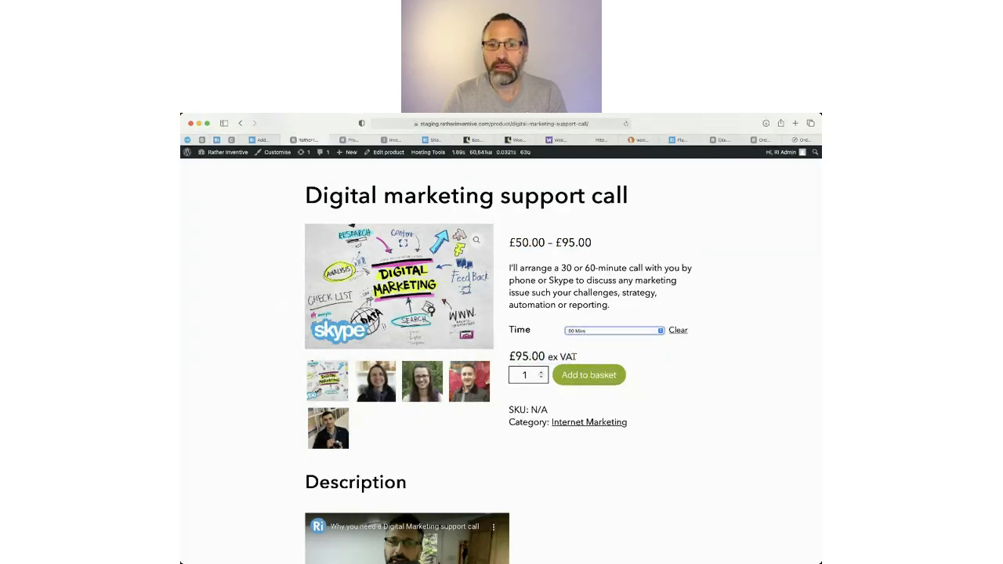
{"action": "left_click", "coordinate": [592, 382]}
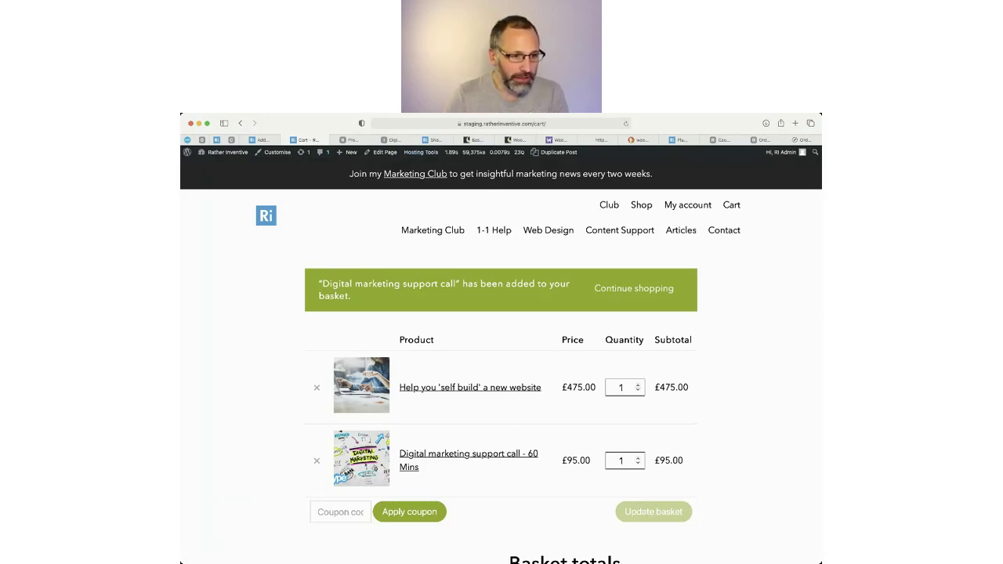
{"action": "left_click", "coordinate": [239, 124]}
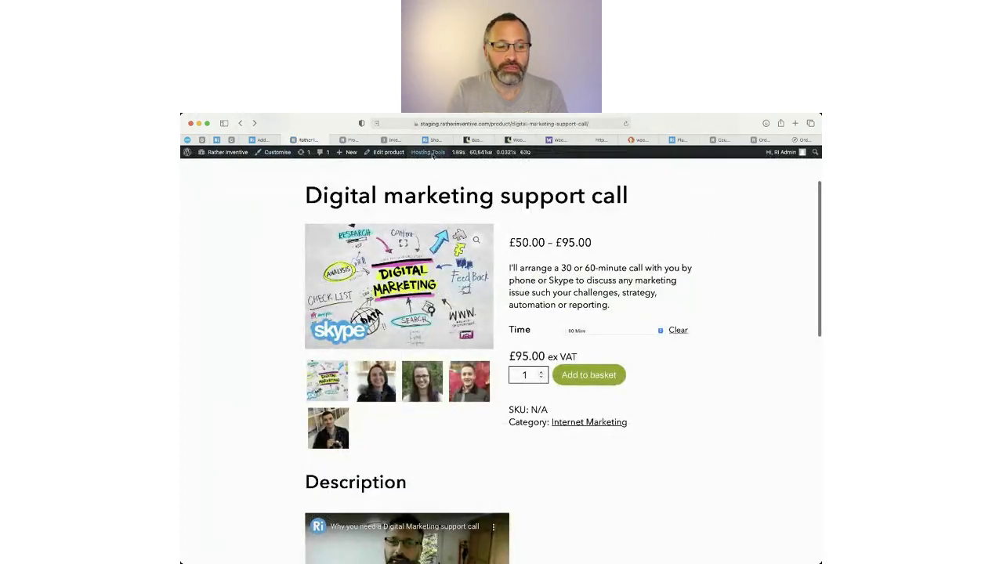
{"action": "left_click", "coordinate": [392, 152]}
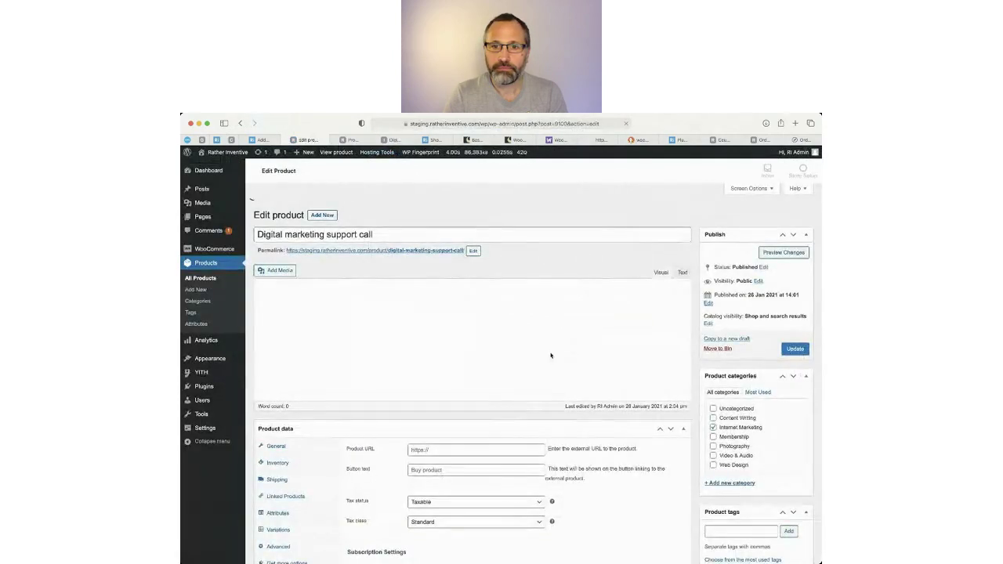
Check the product's Shipping class setting, then switch to the empty WooCommerce Coupons list.
{"action": "scroll", "coordinate": [682, 515], "scroll_direction": "down", "scroll_amount": 3}
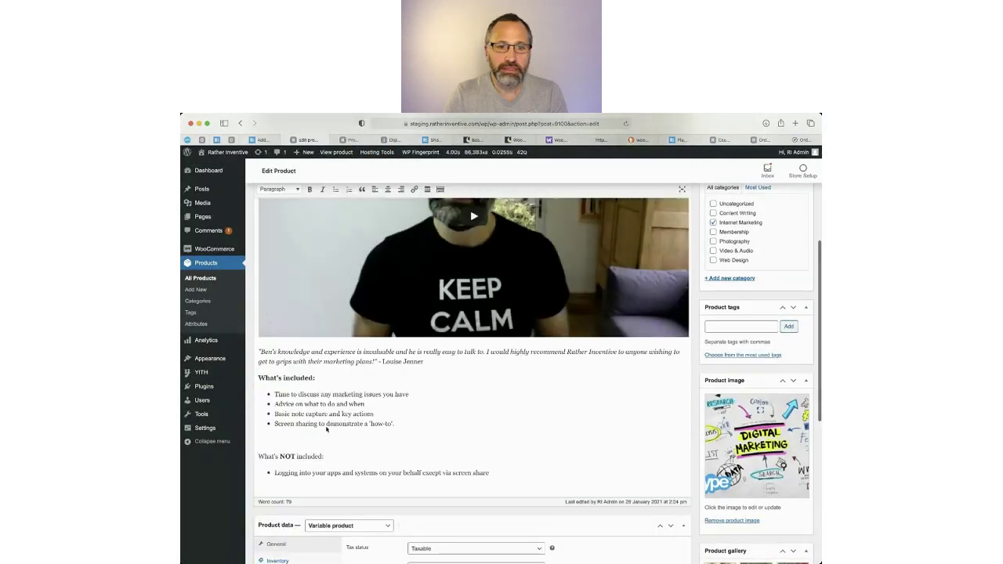
{"action": "scroll", "coordinate": [333, 441], "scroll_direction": "down", "scroll_amount": 4}
{"action": "left_click", "coordinate": [276, 283]}
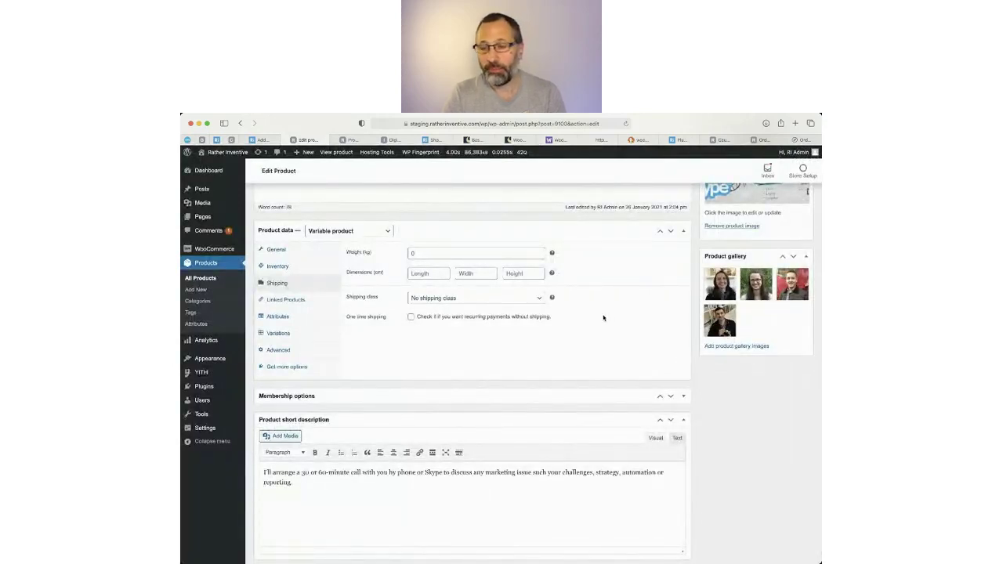
{"action": "left_click", "coordinate": [540, 303]}
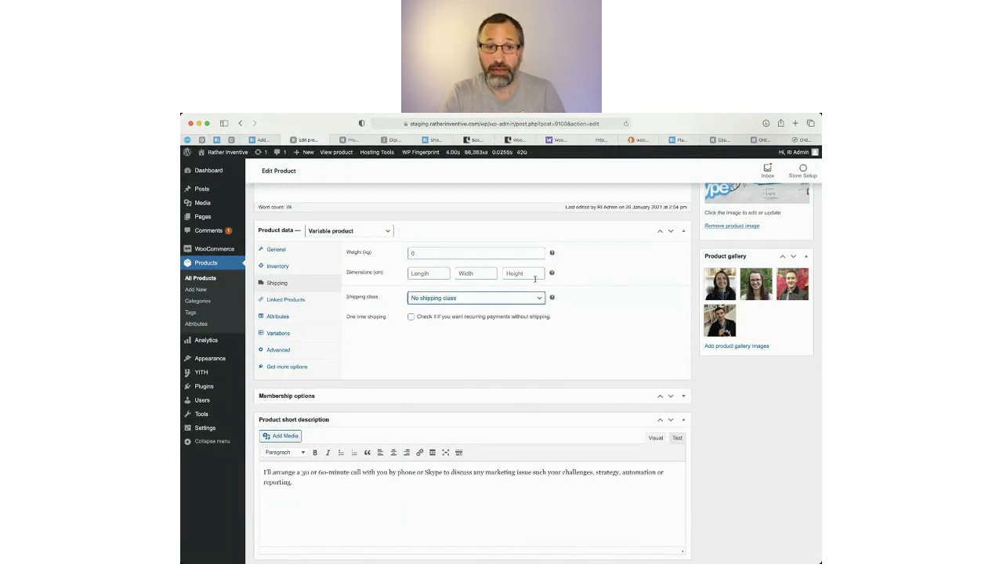
{"action": "scroll", "coordinate": [430, 253], "scroll_direction": "down", "scroll_amount": 1}
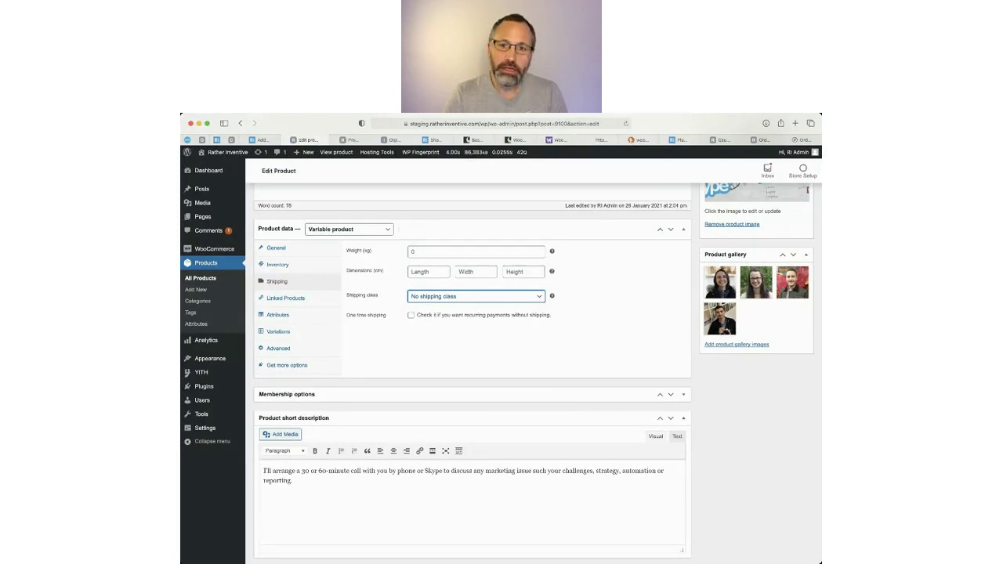
{"action": "key", "text": "super+Tab"}
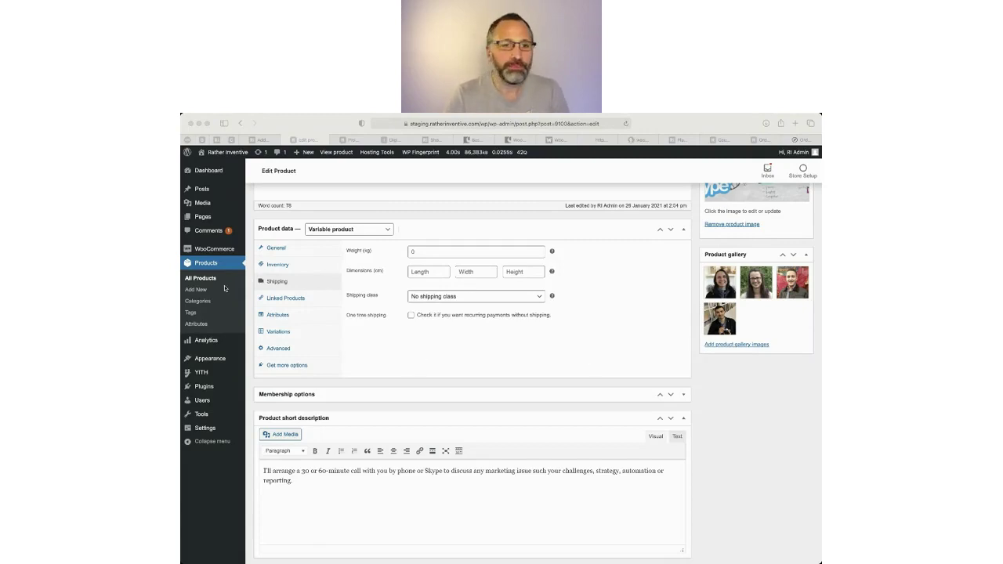
{"action": "left_click", "coordinate": [722, 142]}
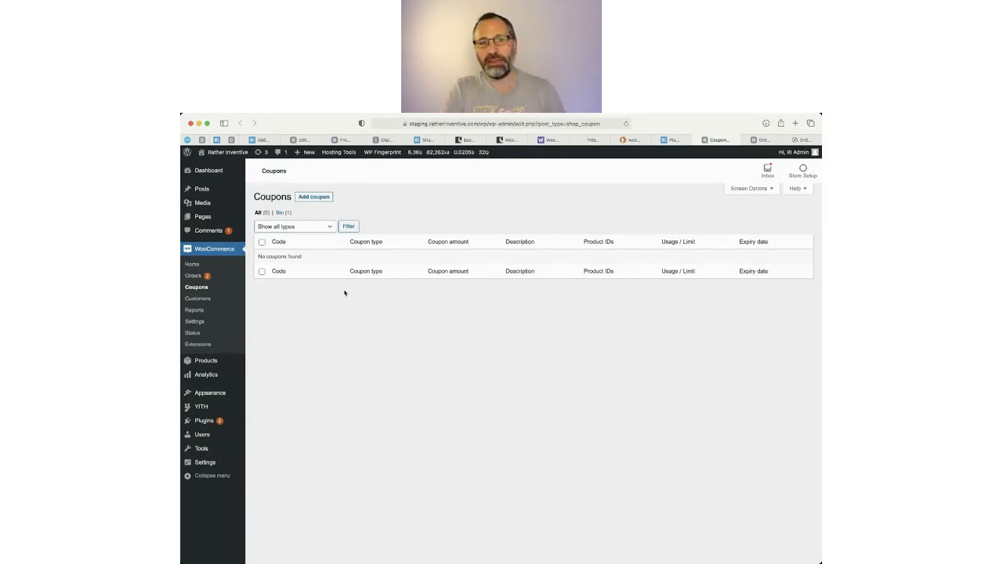
Start a new coupon from the empty Coupons list to get a blank Add new coupon form.
{"action": "left_click", "coordinate": [310, 199]}
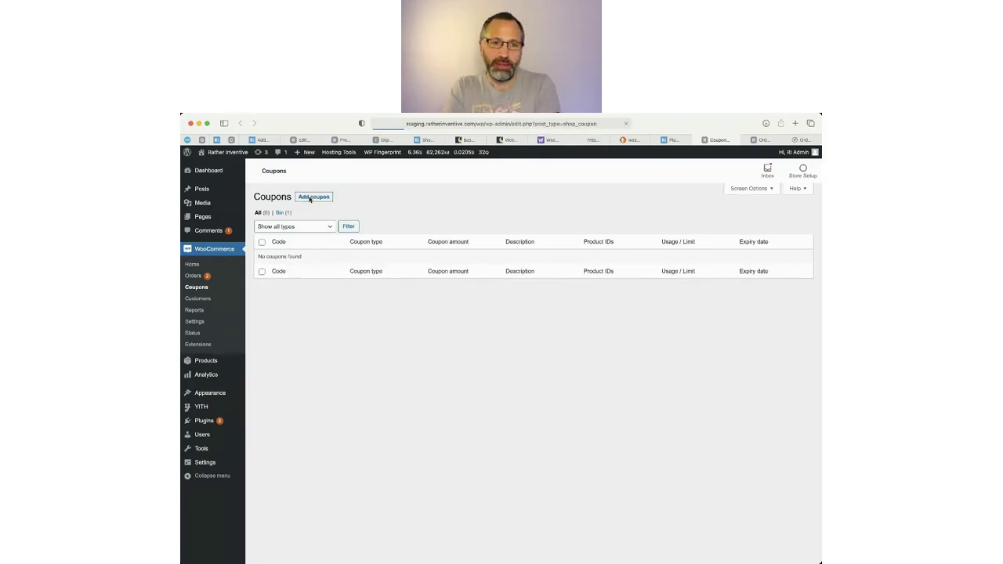
{"action": "left_click", "coordinate": [313, 196]}
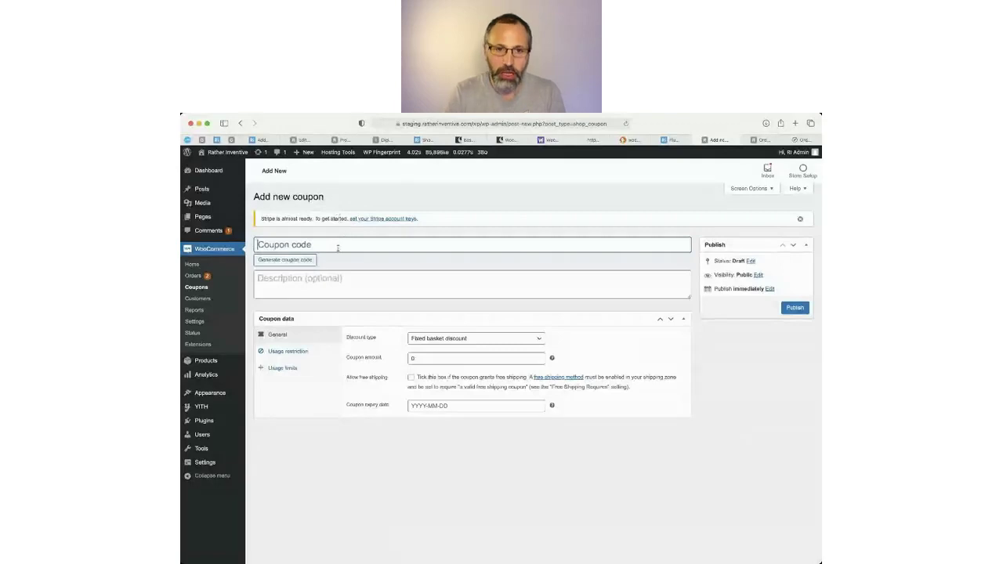
Enter coupon code 15OFF and the description '15% off basket'.
{"action": "type", "text": "15"}
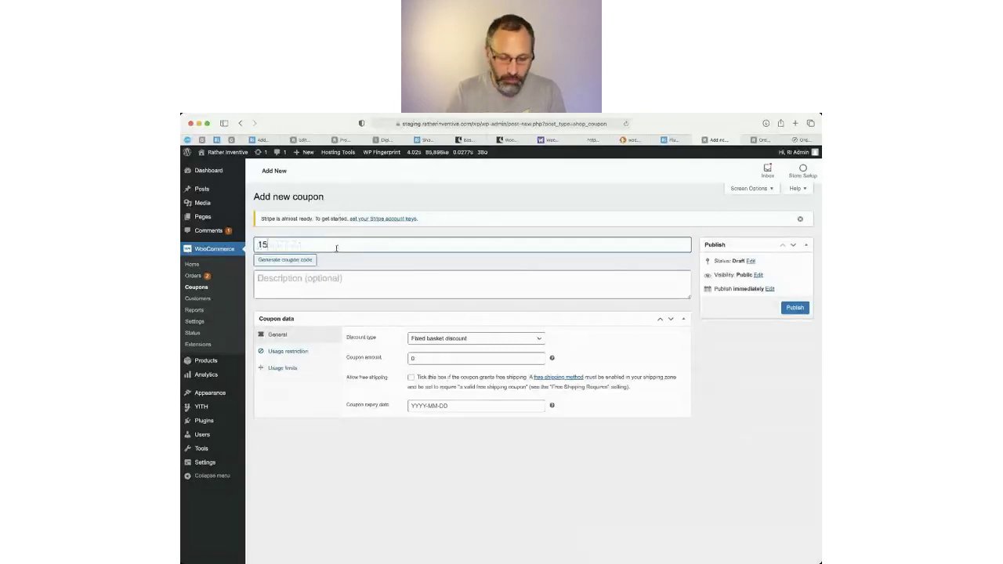
{"action": "type", "text": "OFF"}
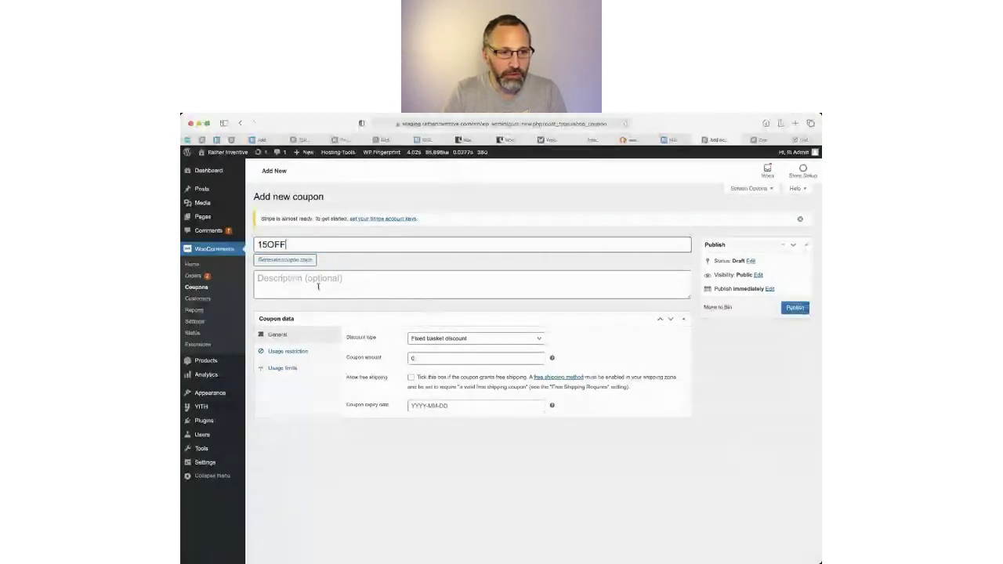
{"action": "left_click", "coordinate": [314, 293]}
{"action": "type", "text": "15% off basket"}
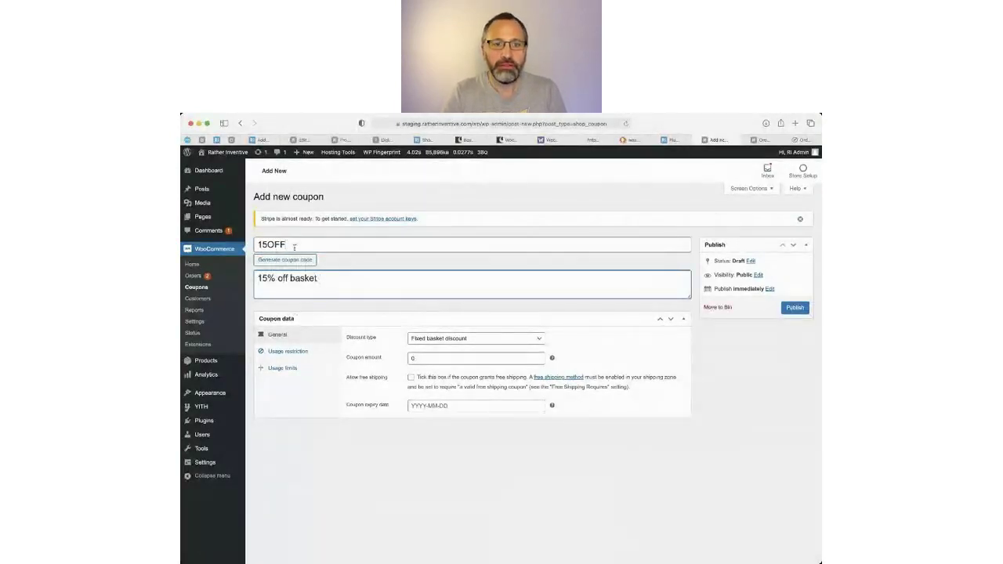
Generate several random coupon codes, then restore the code 15OFF.
{"action": "double_click", "coordinate": [291, 245]}
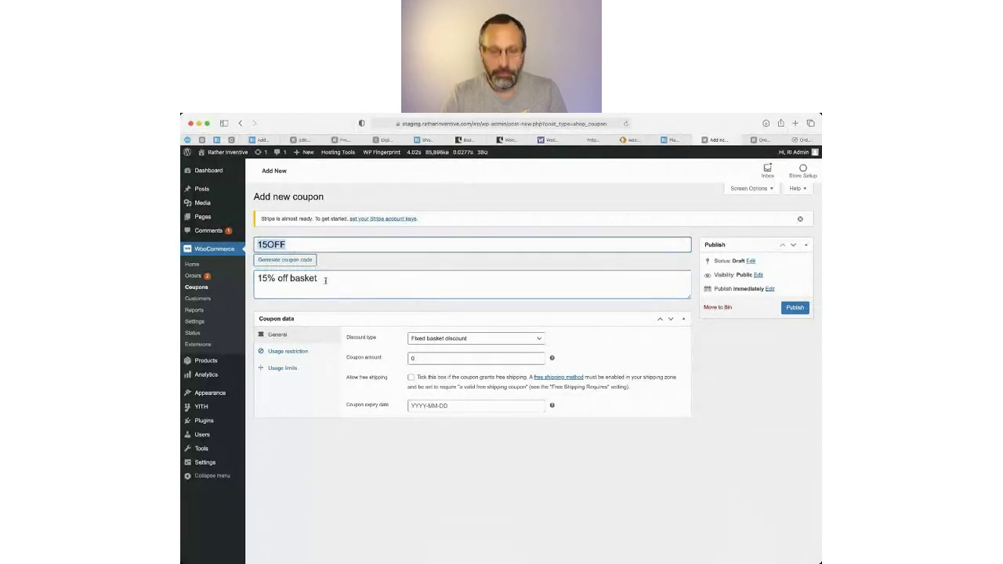
{"action": "left_click", "coordinate": [283, 260]}
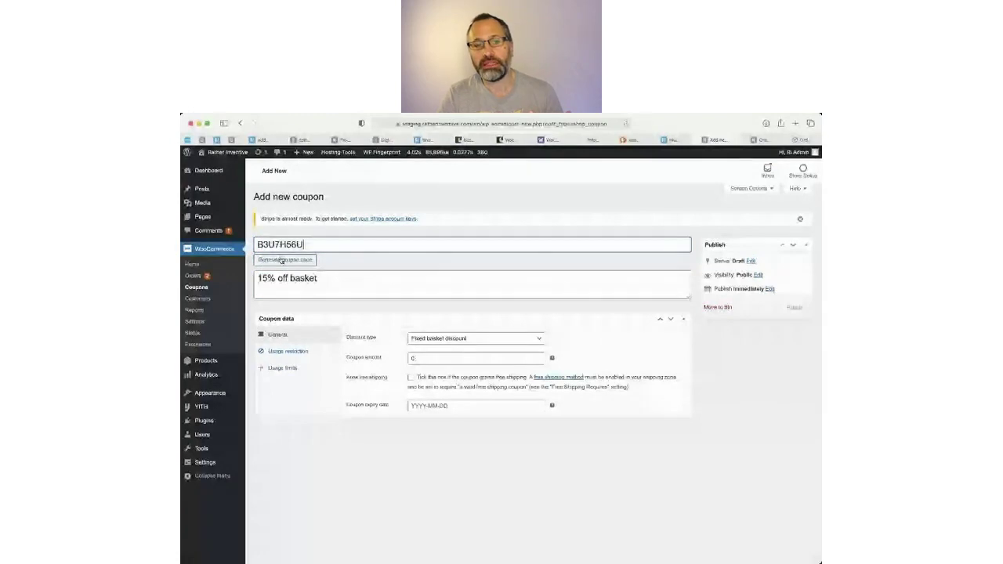
{"action": "left_click", "coordinate": [281, 260]}
{"action": "left_click", "coordinate": [279, 261]}
{"action": "left_click", "coordinate": [278, 262]}
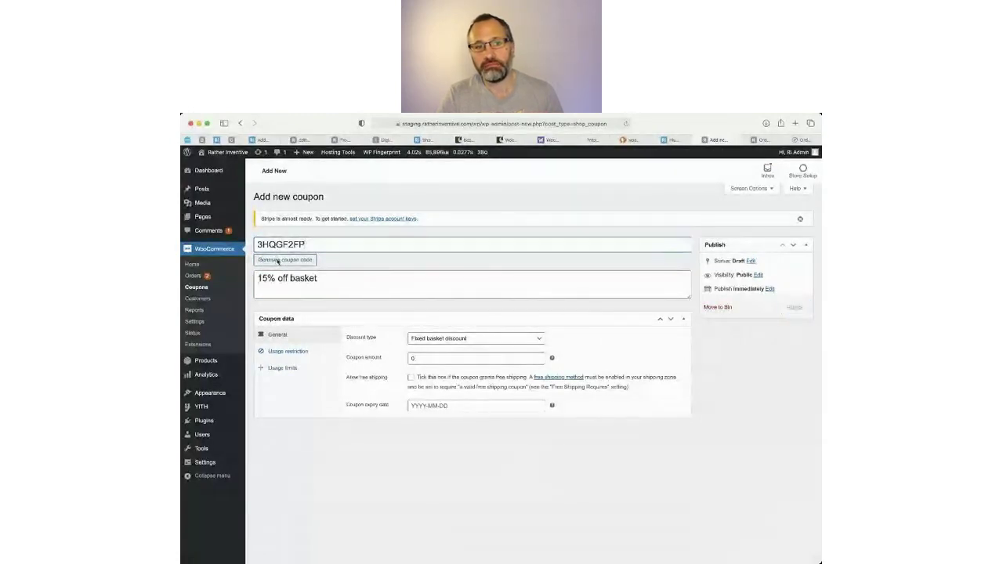
{"action": "left_click", "coordinate": [278, 261]}
{"action": "left_click", "coordinate": [279, 261]}
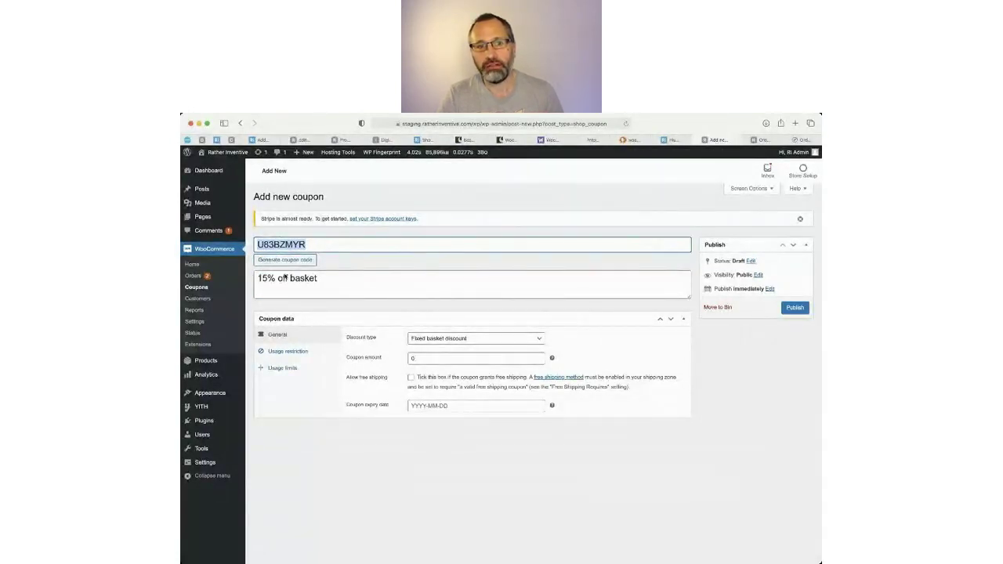
{"action": "type", "text": "15OFF"}
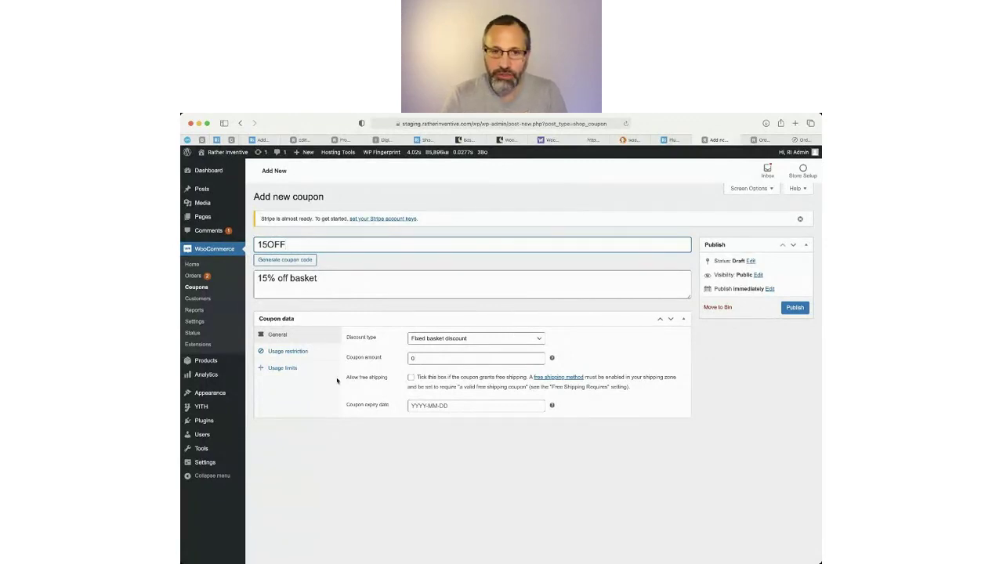
Set the discount type to Percentage discount with a coupon amount of 15.
{"action": "left_click", "coordinate": [502, 341]}
{"action": "left_click", "coordinate": [458, 330]}
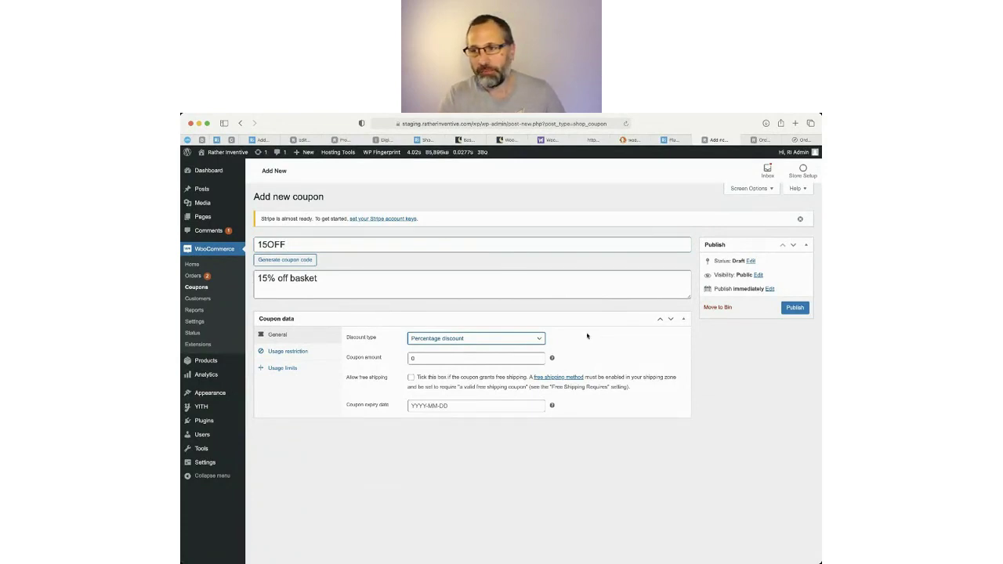
{"action": "key", "text": "Tab"}
{"action": "type", "text": "1"}
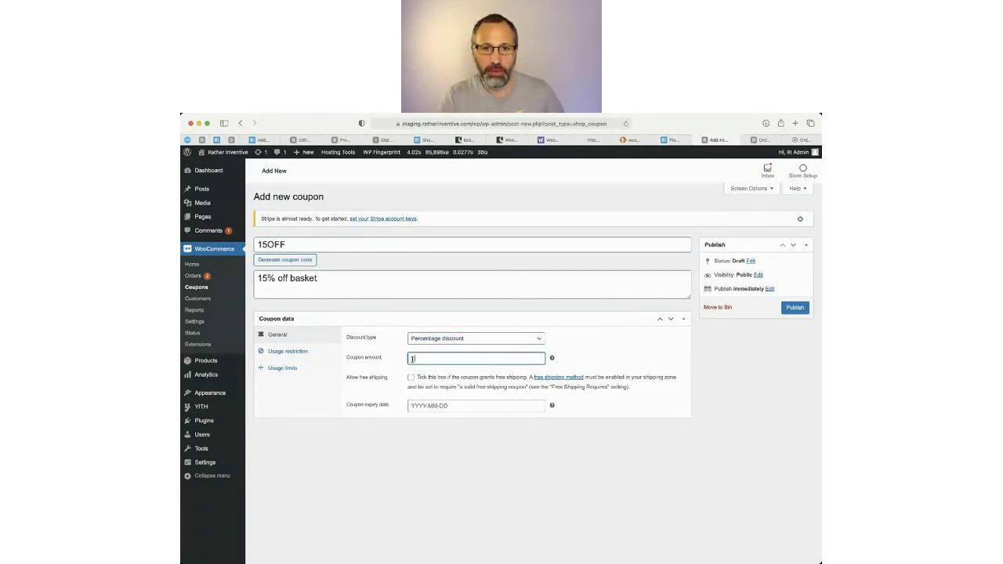
{"action": "type", "text": "5"}
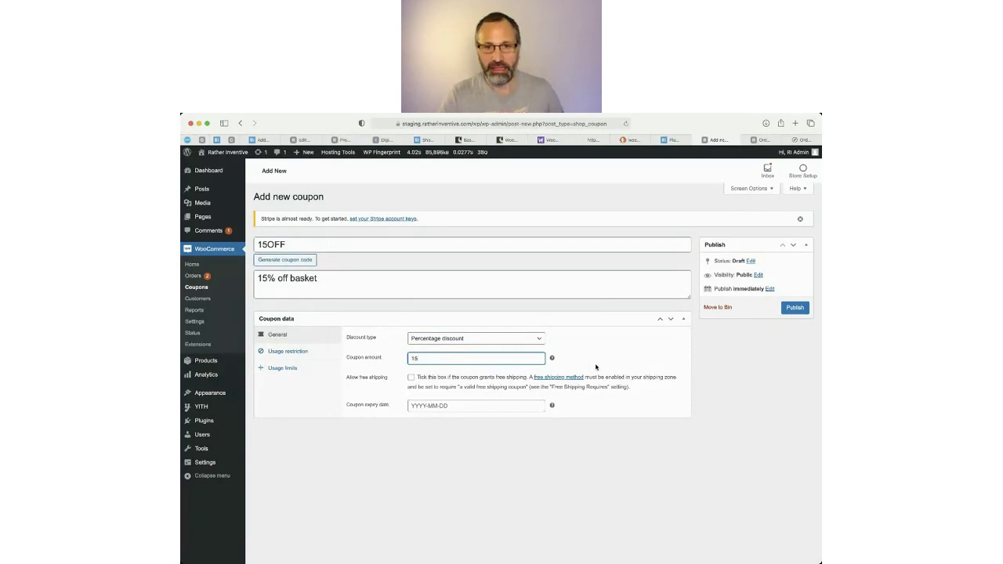
Try Fixed basket and Fixed product discounts, then settle back on Percentage discount of 15.
{"action": "left_click", "coordinate": [513, 339]}
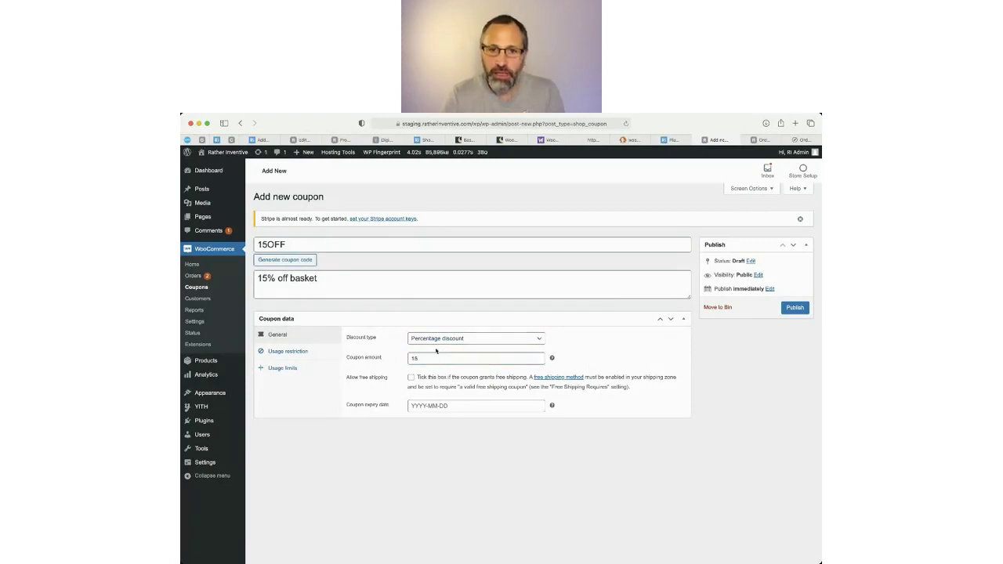
{"action": "left_click", "coordinate": [483, 362]}
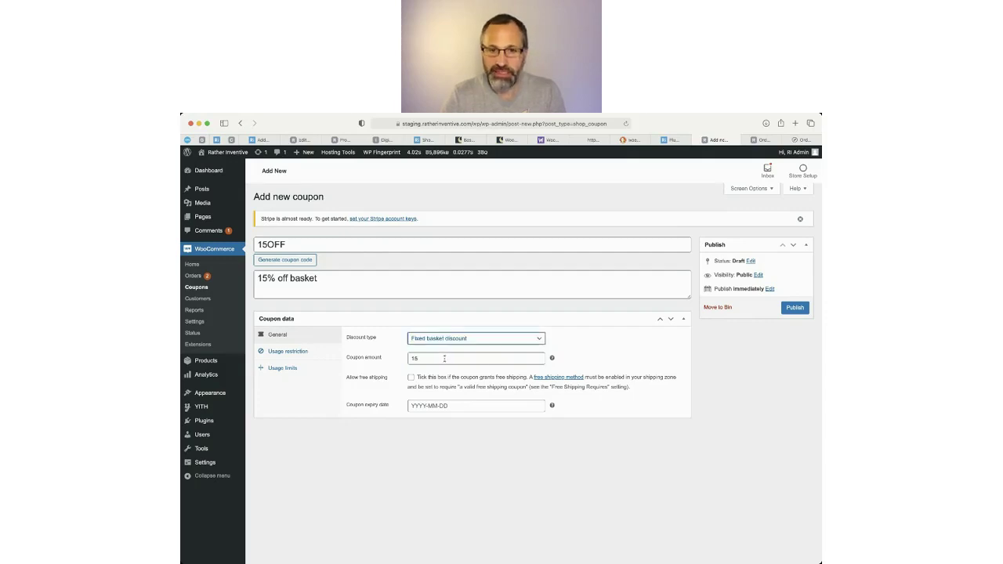
{"action": "left_click", "coordinate": [454, 358]}
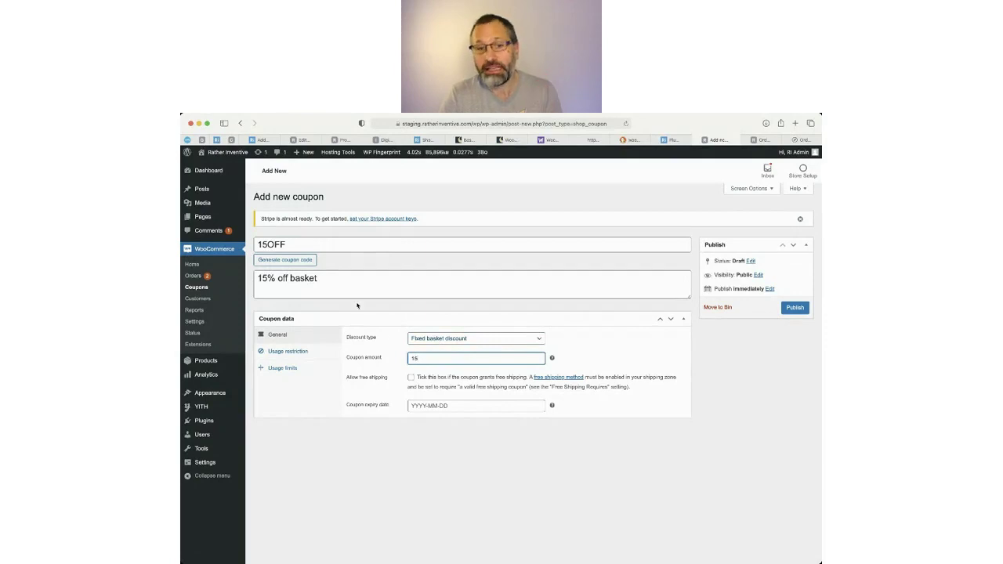
{"action": "left_click", "coordinate": [446, 339]}
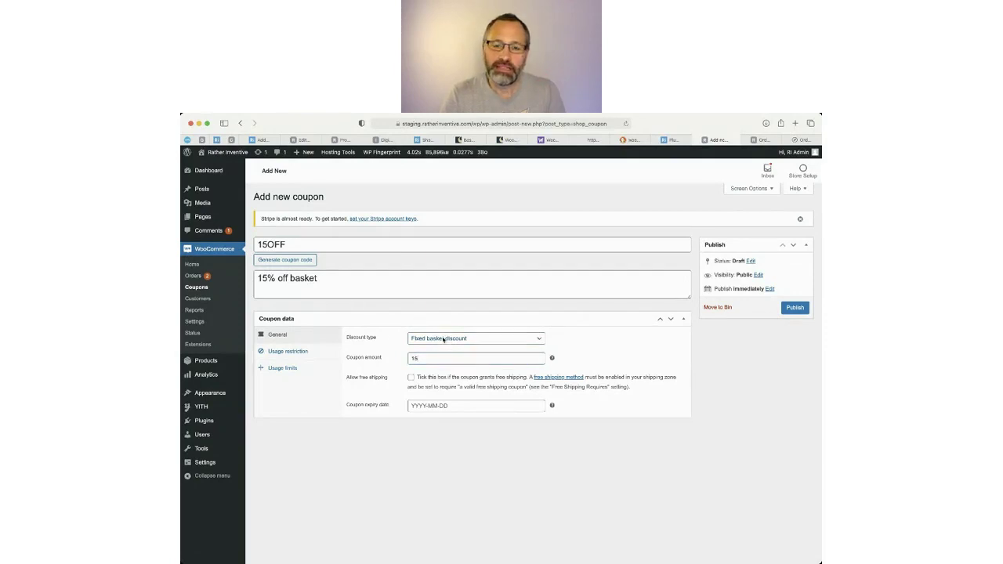
{"action": "left_click", "coordinate": [438, 352]}
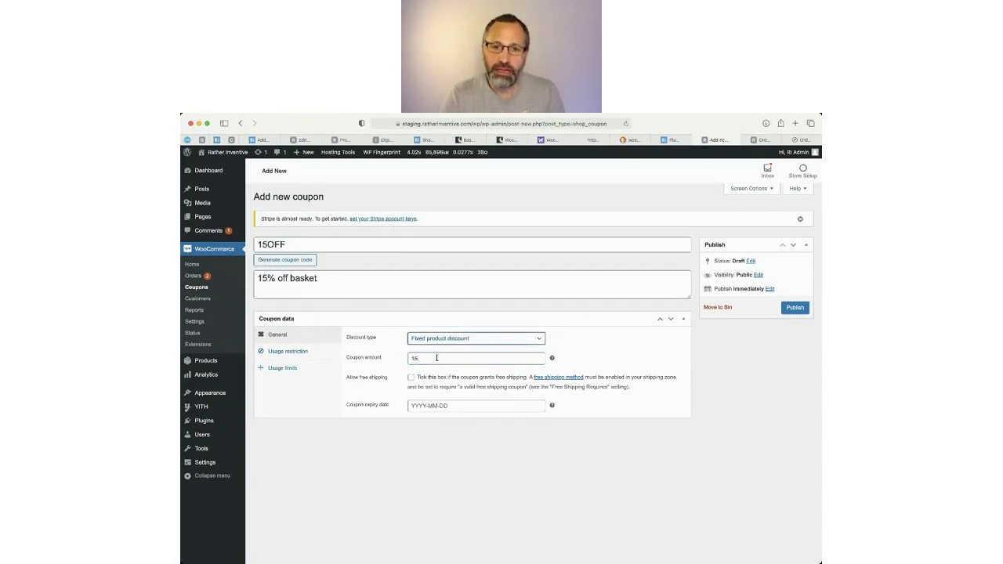
{"action": "double_click", "coordinate": [429, 357]}
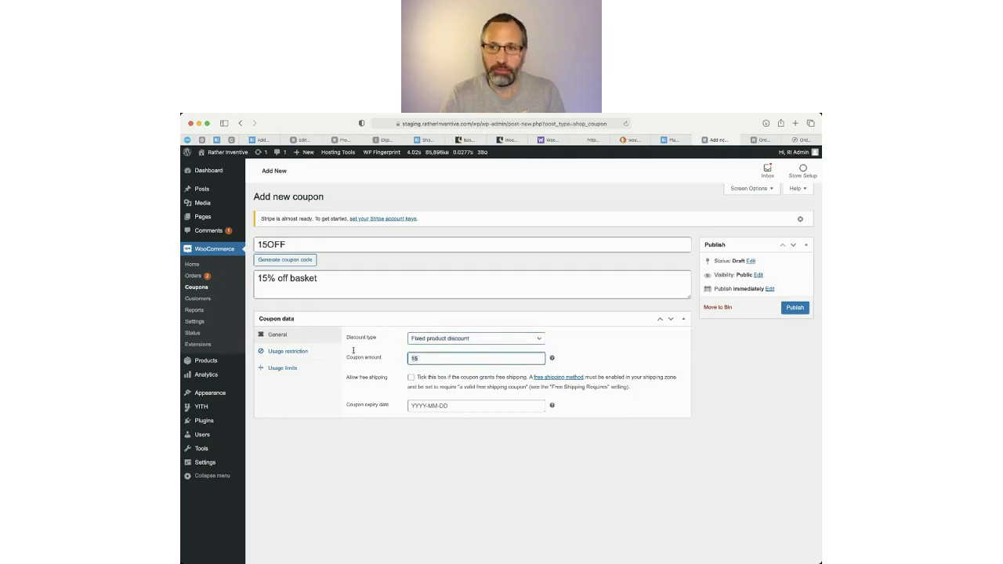
{"action": "type", "text": "10"}
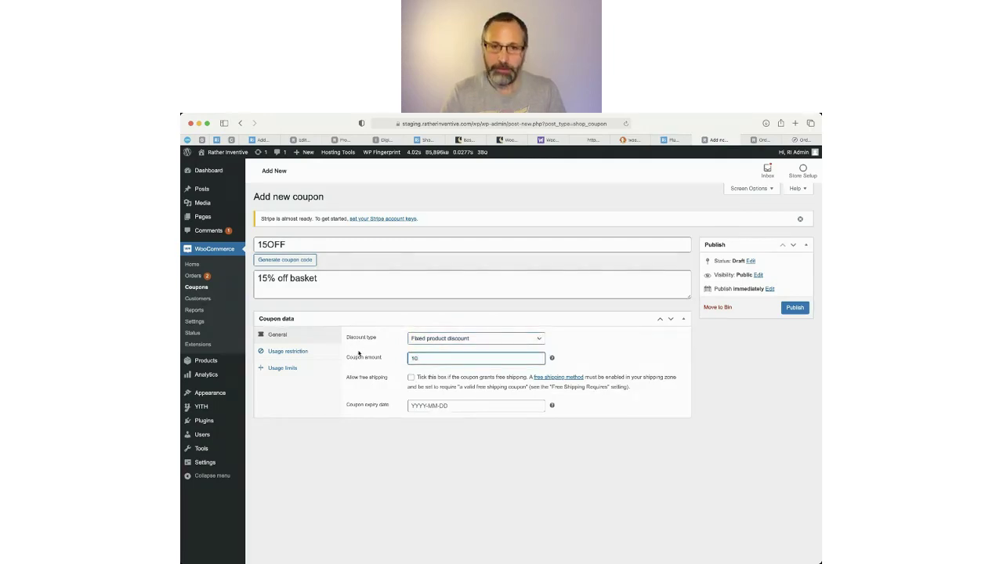
{"action": "left_click", "coordinate": [511, 341]}
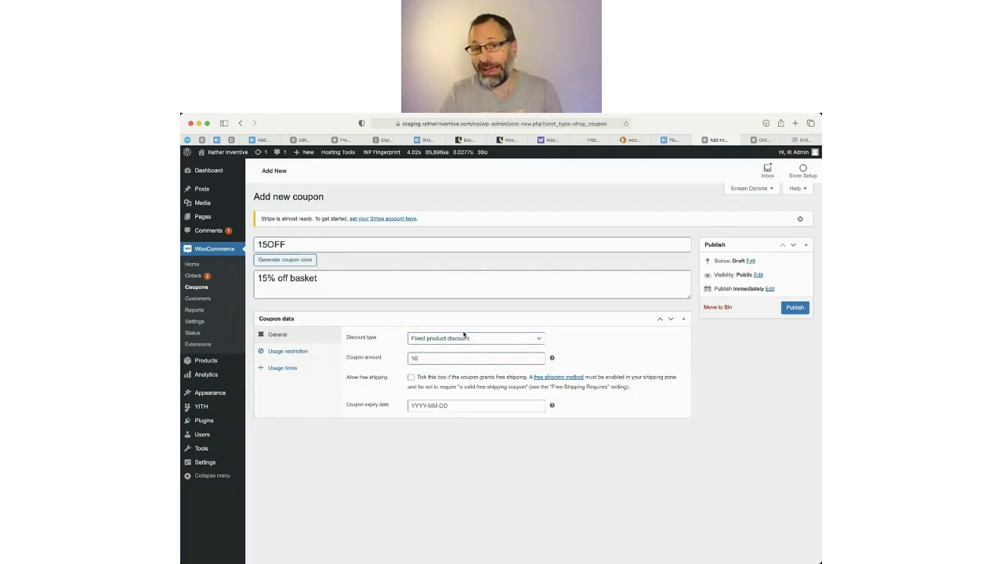
{"action": "left_click", "coordinate": [442, 328]}
{"action": "key", "text": "Tab"}
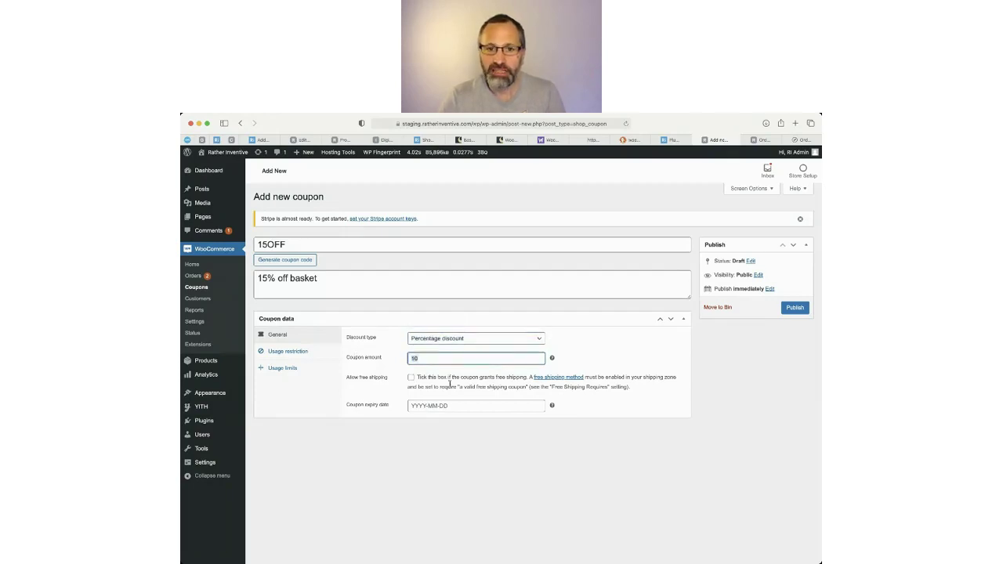
{"action": "type", "text": "1"}
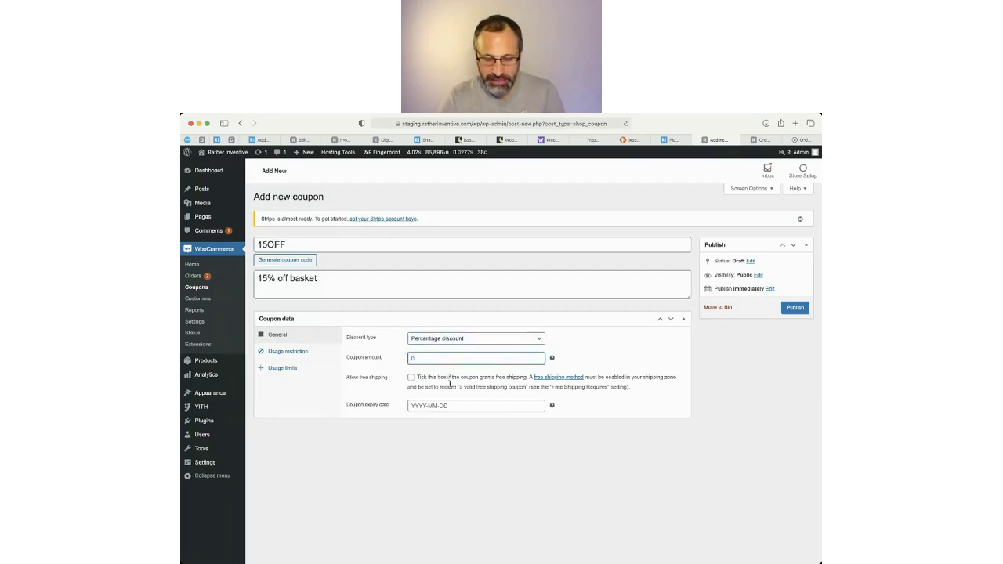
{"action": "type", "text": "15"}
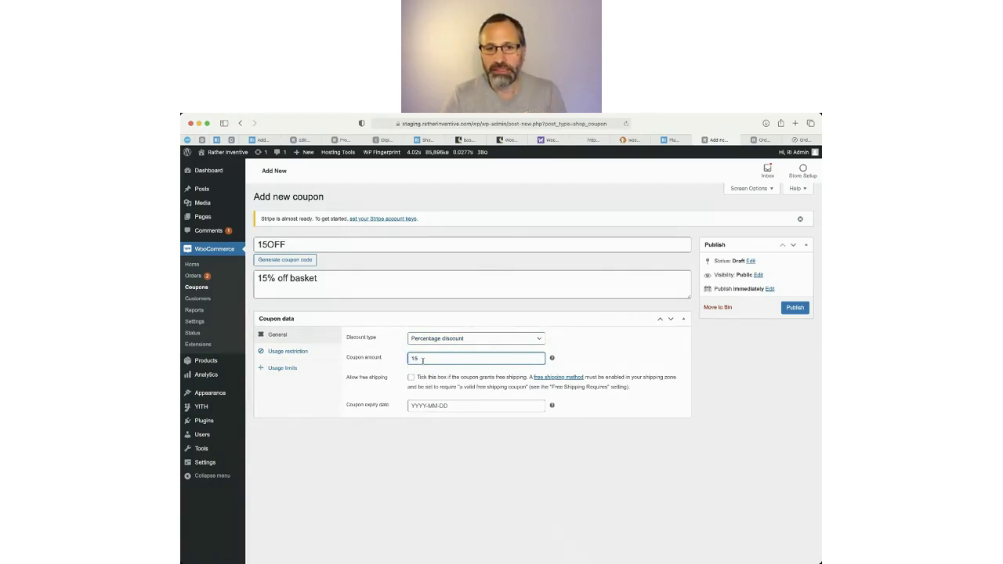
{"action": "left_click_drag", "start_coordinate": [423, 358], "coordinate": [409, 358]}
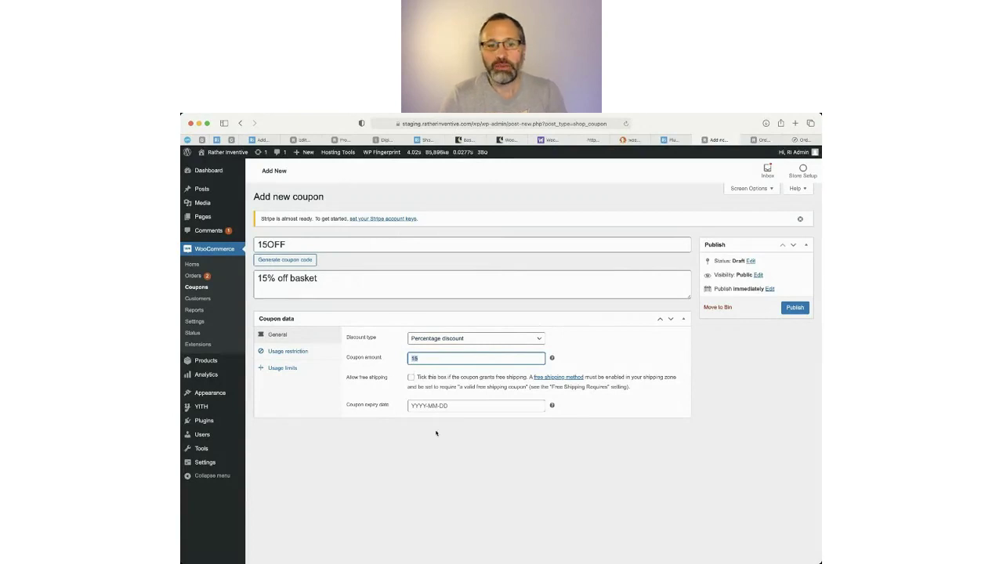
Set the coupon expiry date to 2021-02-28, leaving free shipping unticked.
{"action": "left_click", "coordinate": [524, 406]}
{"action": "left_click", "coordinate": [503, 420]}
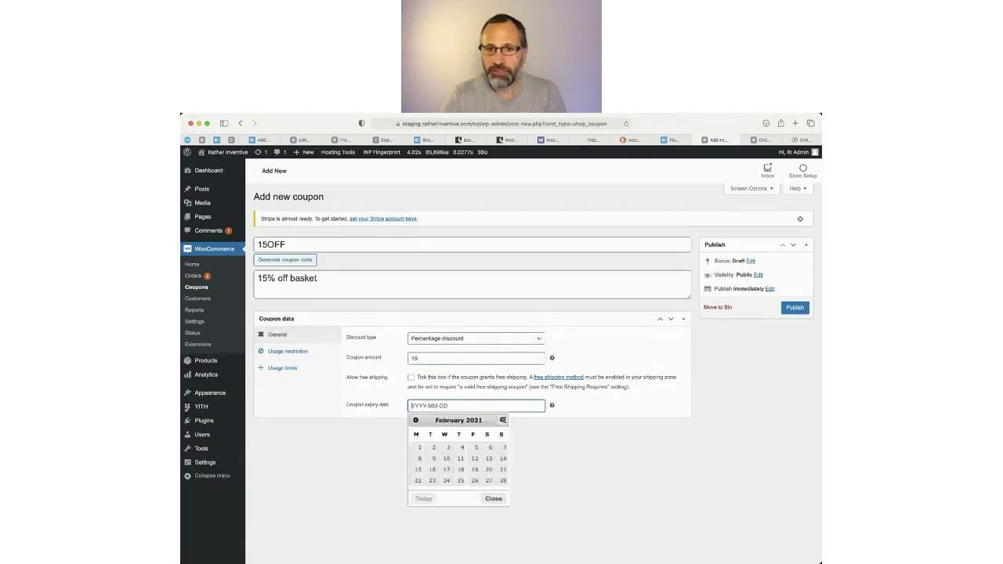
{"action": "left_click", "coordinate": [504, 480]}
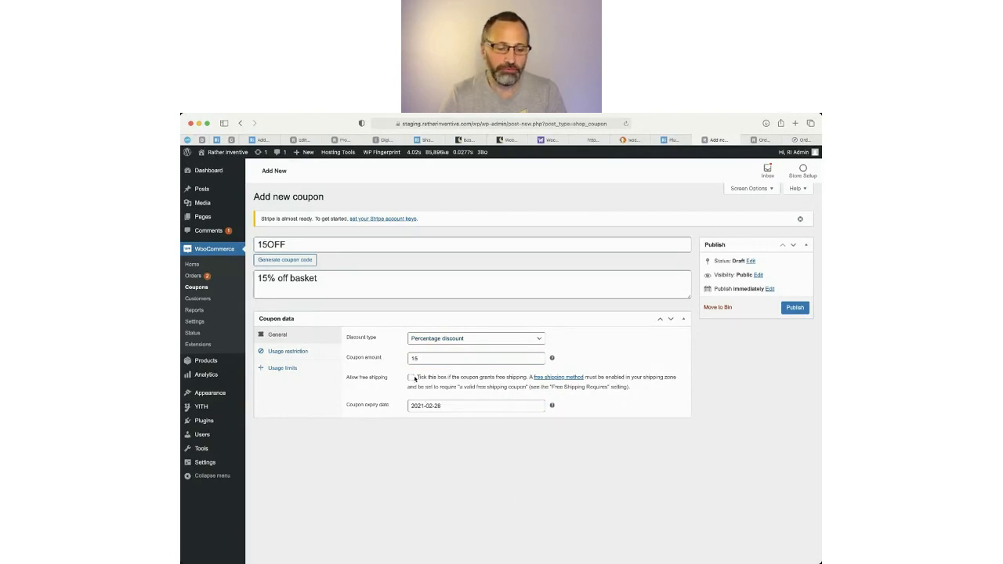
{"action": "left_click_drag", "start_coordinate": [421, 377], "coordinate": [502, 384]}
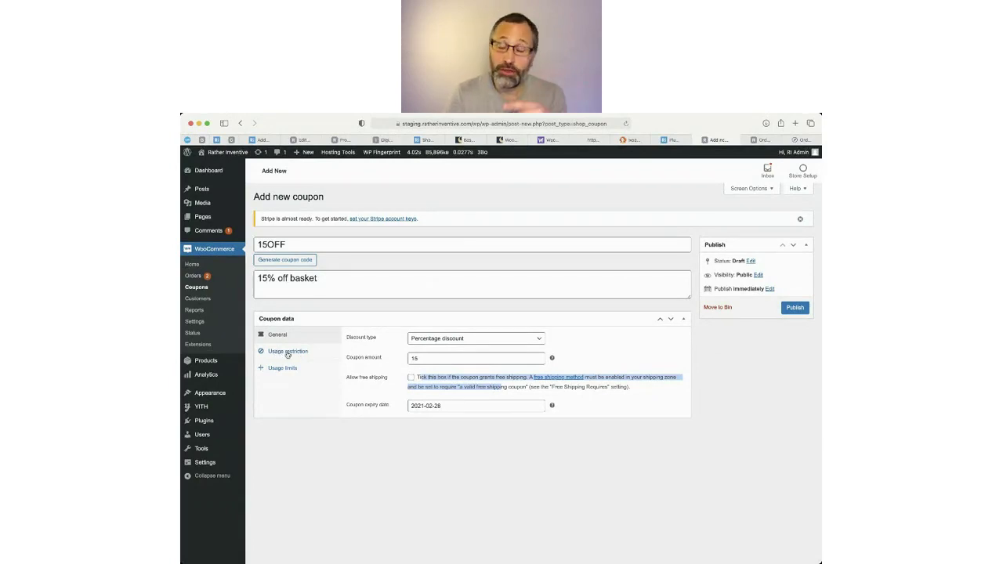
Under usage restriction, require a minimum spend of 50, exclude sale items, and reach the Allowed emails field.
{"action": "left_click", "coordinate": [287, 352]}
{"action": "left_click", "coordinate": [454, 339]}
{"action": "type", "text": "50"}
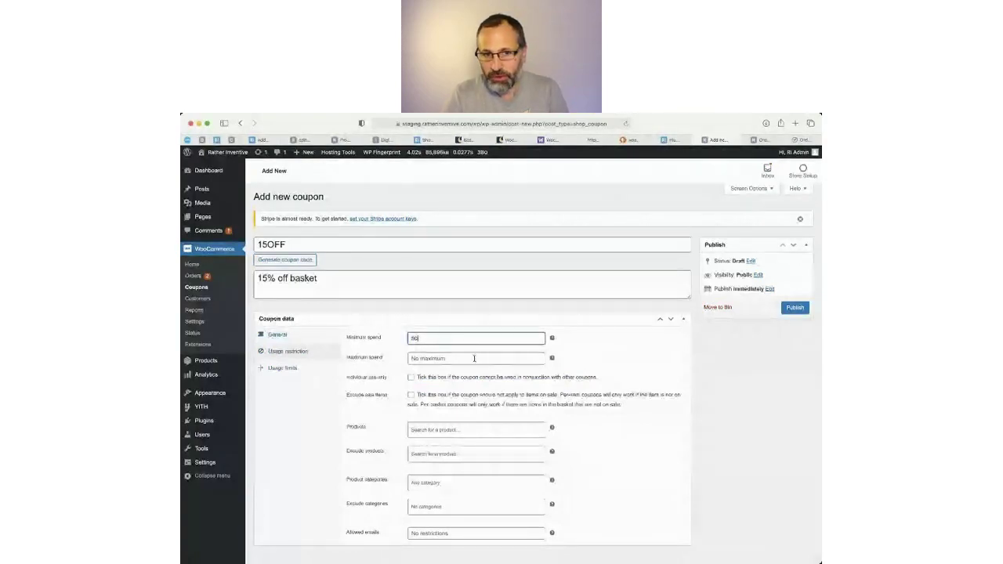
{"action": "left_click", "coordinate": [411, 396]}
{"action": "scroll", "coordinate": [439, 408], "scroll_direction": "down", "scroll_amount": 1}
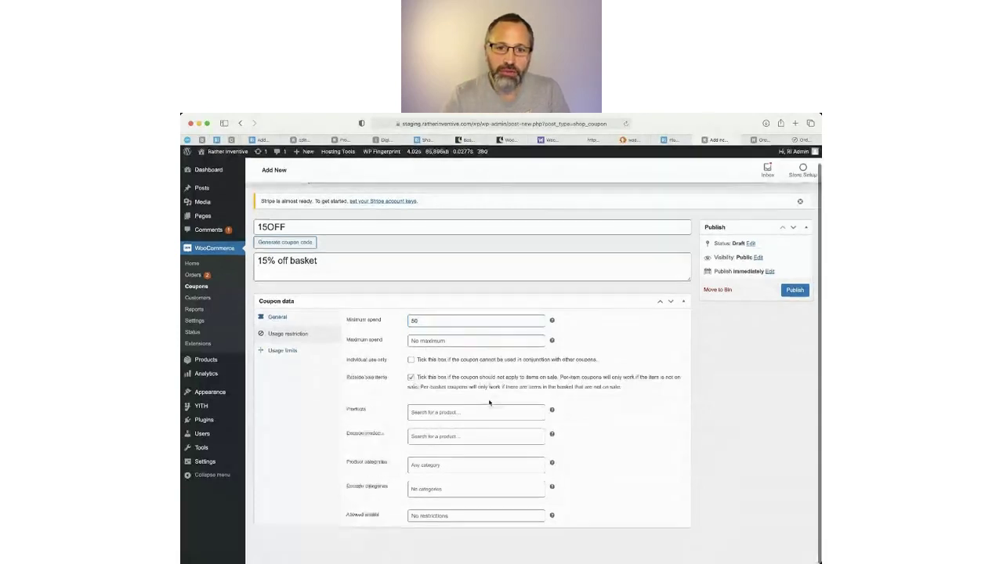
{"action": "left_click", "coordinate": [451, 413]}
{"action": "left_click", "coordinate": [435, 444]}
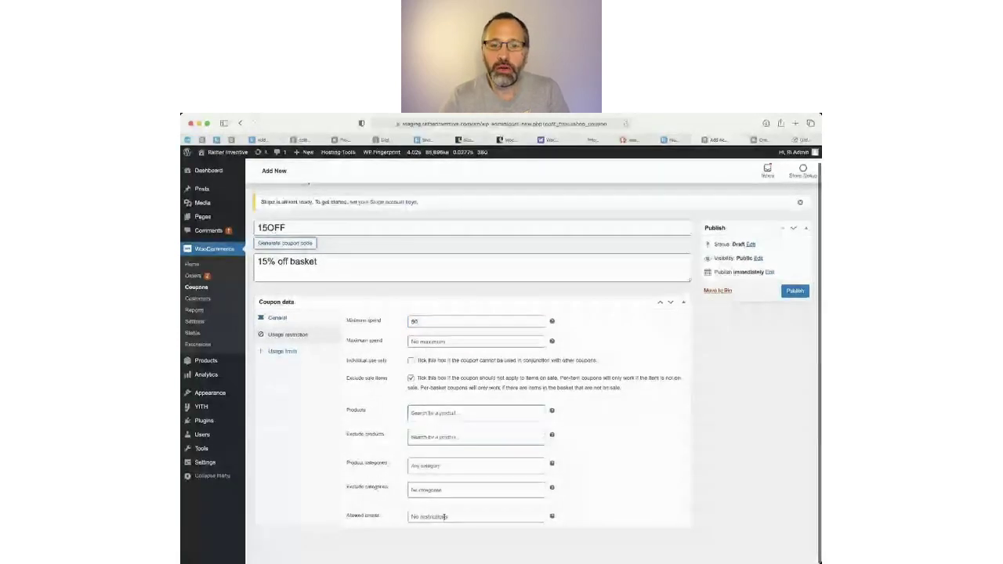
{"action": "left_click", "coordinate": [445, 517]}
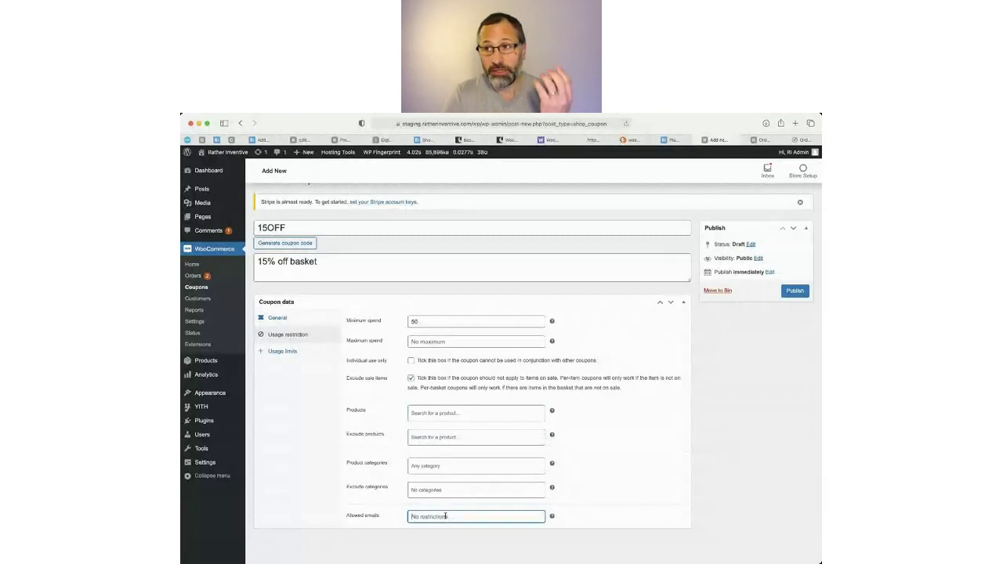
Try usage limits of 10 per coupon and 5 per user, then clear both back to unlimited.
{"action": "left_click", "coordinate": [276, 352]}
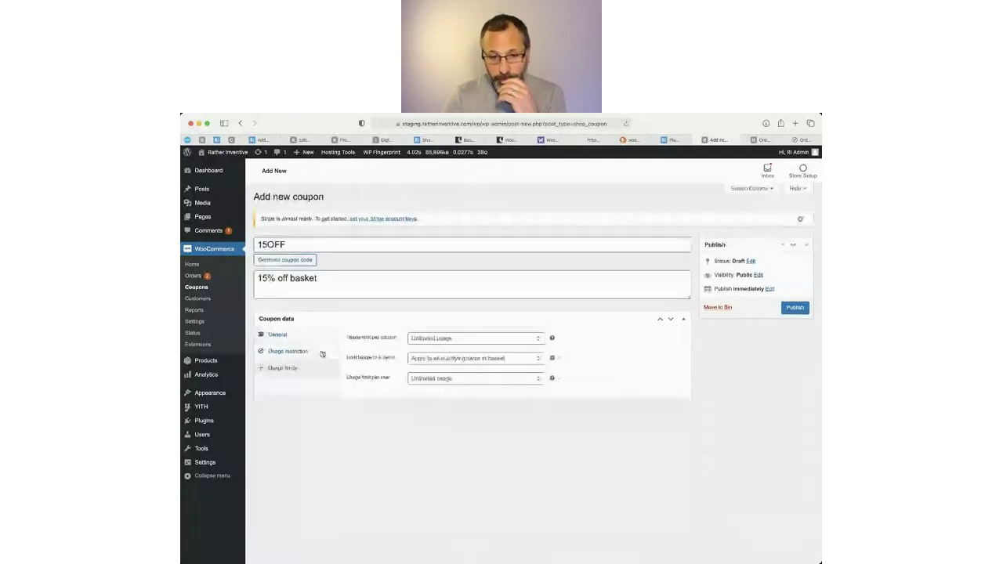
{"action": "left_click", "coordinate": [475, 338]}
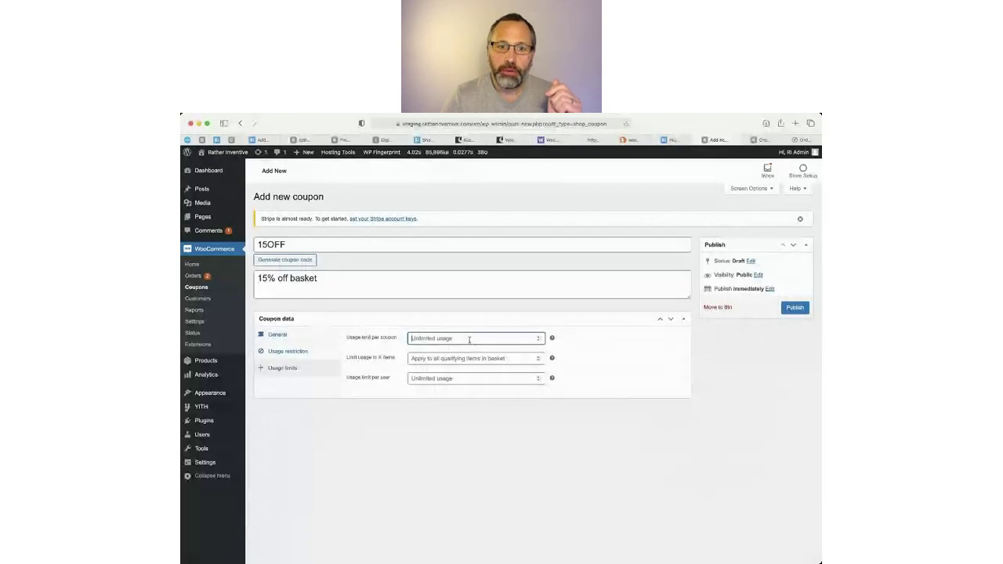
{"action": "type", "text": "10"}
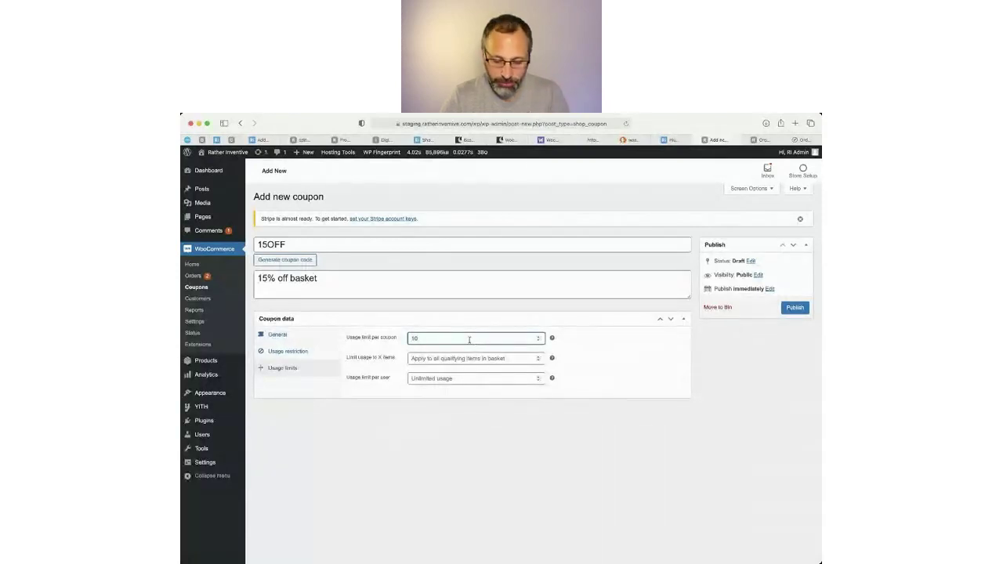
{"action": "left_click", "coordinate": [427, 358]}
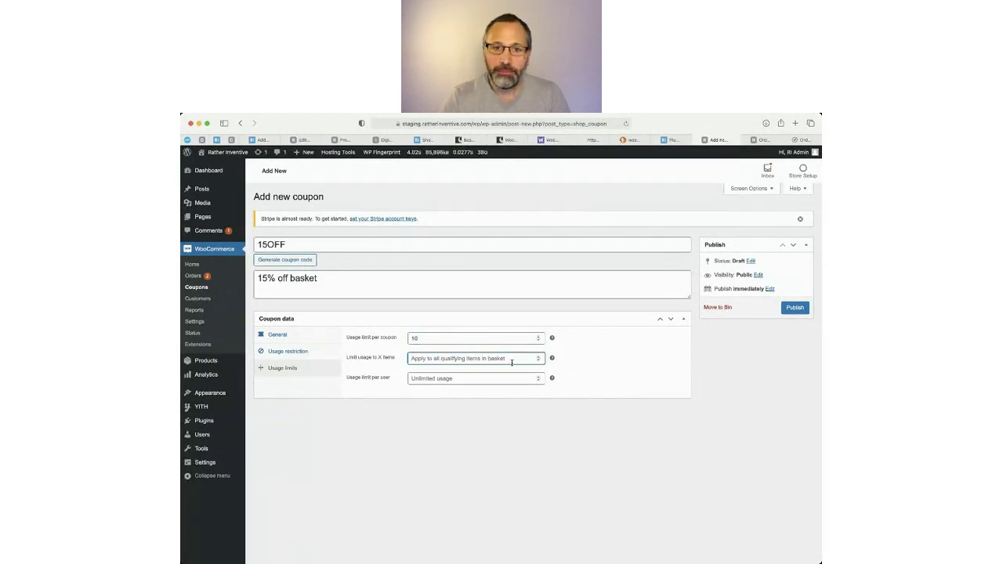
{"action": "left_click", "coordinate": [467, 378]}
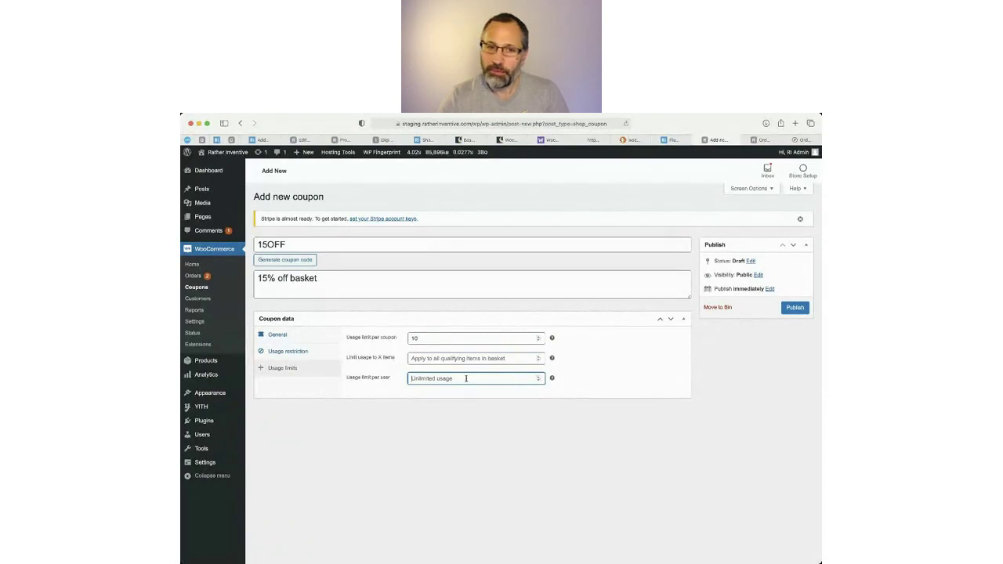
{"action": "type", "text": "5"}
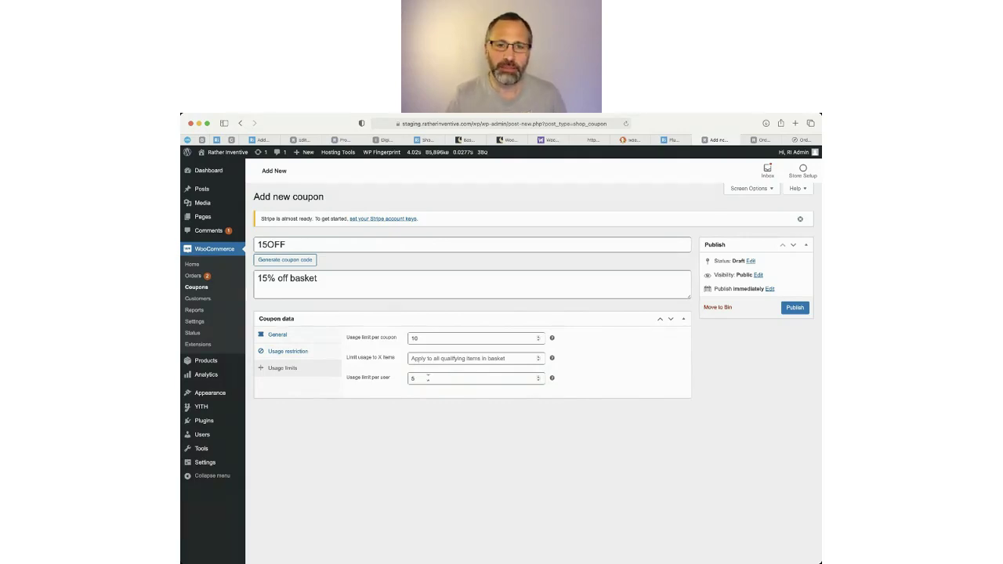
{"action": "double_click", "coordinate": [443, 378]}
{"action": "key", "text": "BackSpace"}
{"action": "double_click", "coordinate": [439, 338]}
{"action": "key", "text": "BackSpace"}
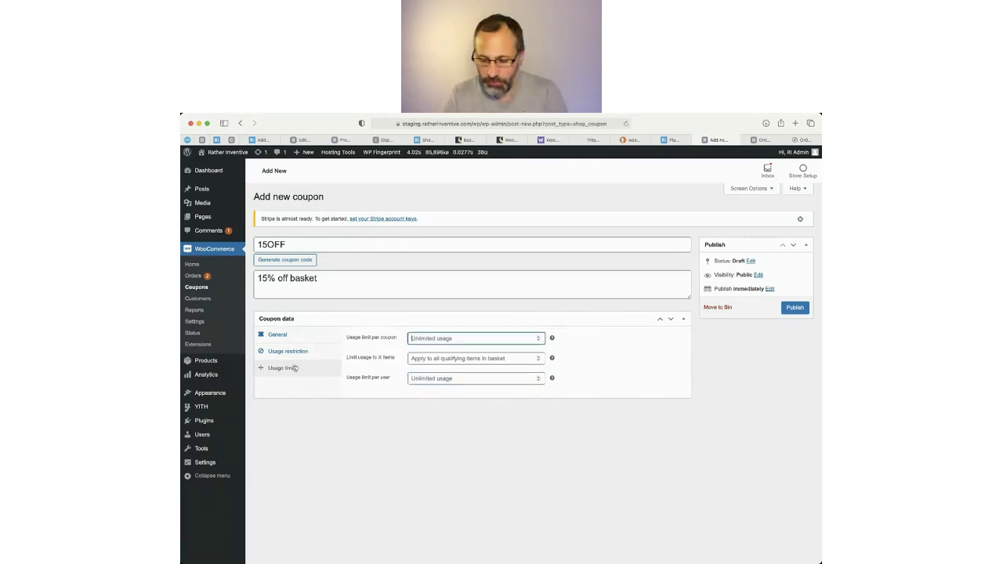
{"action": "left_click", "coordinate": [287, 351]}
Remove the 2021-02-28 expiry date and publish the 15OFF coupon.
{"action": "left_click", "coordinate": [275, 337]}
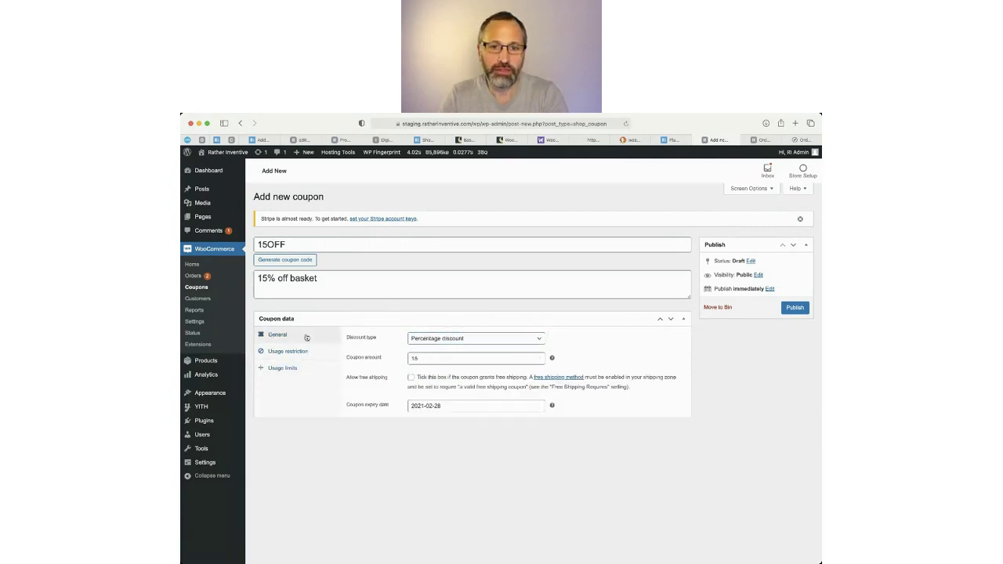
{"action": "left_click_drag", "start_coordinate": [521, 405], "coordinate": [372, 413]}
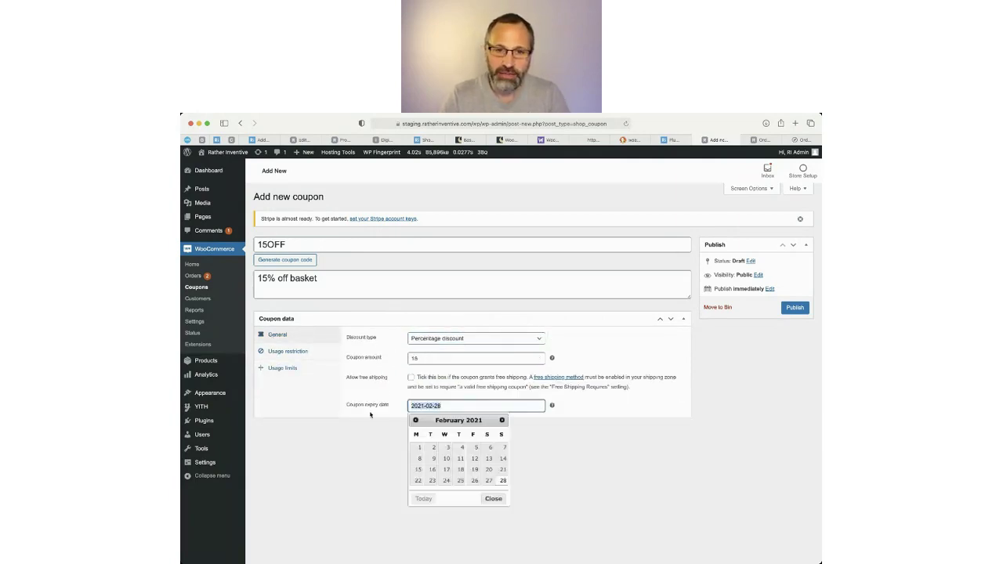
{"action": "key", "text": "BackSpace"}
{"action": "left_click", "coordinate": [580, 441]}
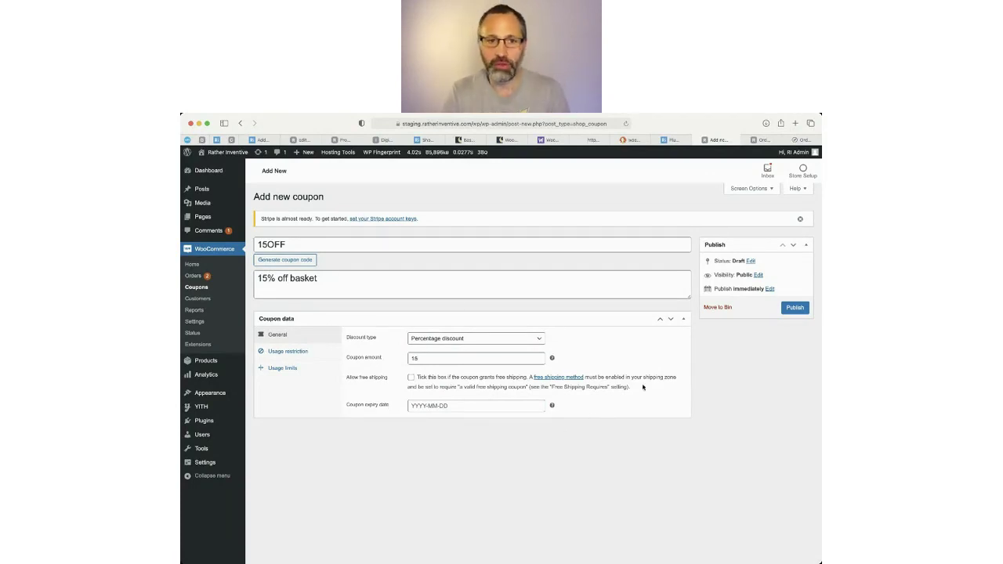
{"action": "left_click", "coordinate": [796, 307]}
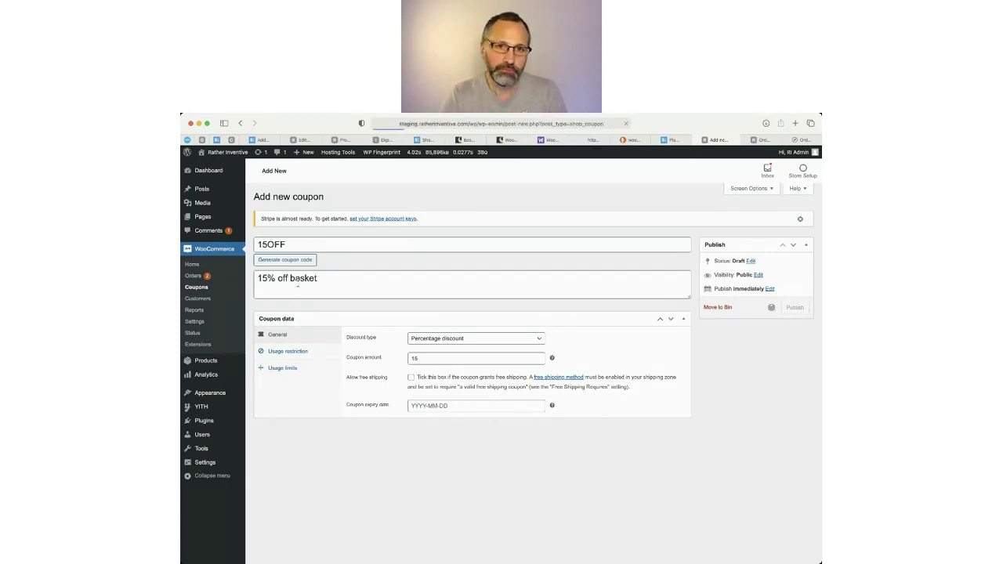
{"action": "left_click", "coordinate": [343, 140]}
Go to the store's basket and apply the coupon code 15off.
{"action": "left_click", "coordinate": [384, 140]}
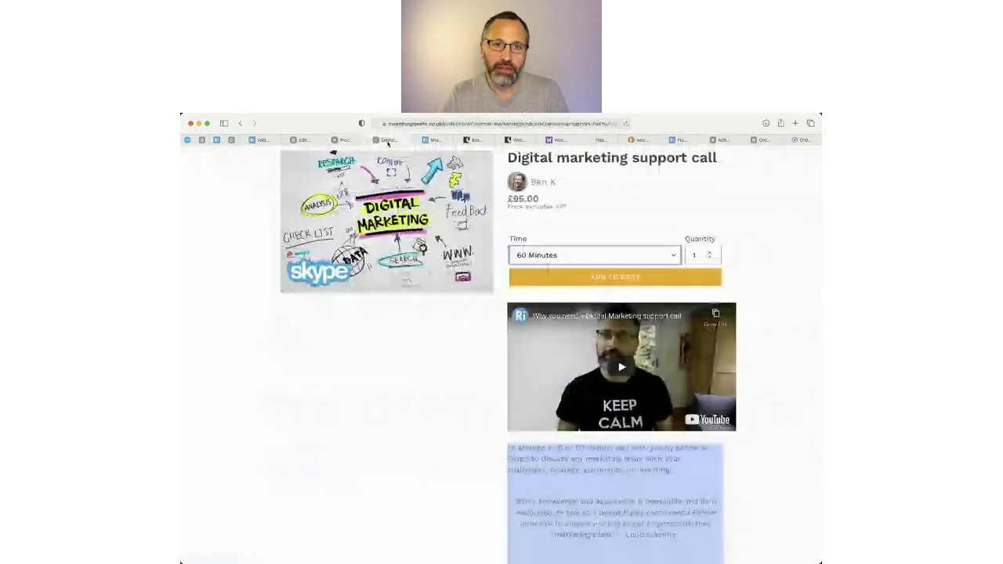
{"action": "left_click", "coordinate": [351, 141]}
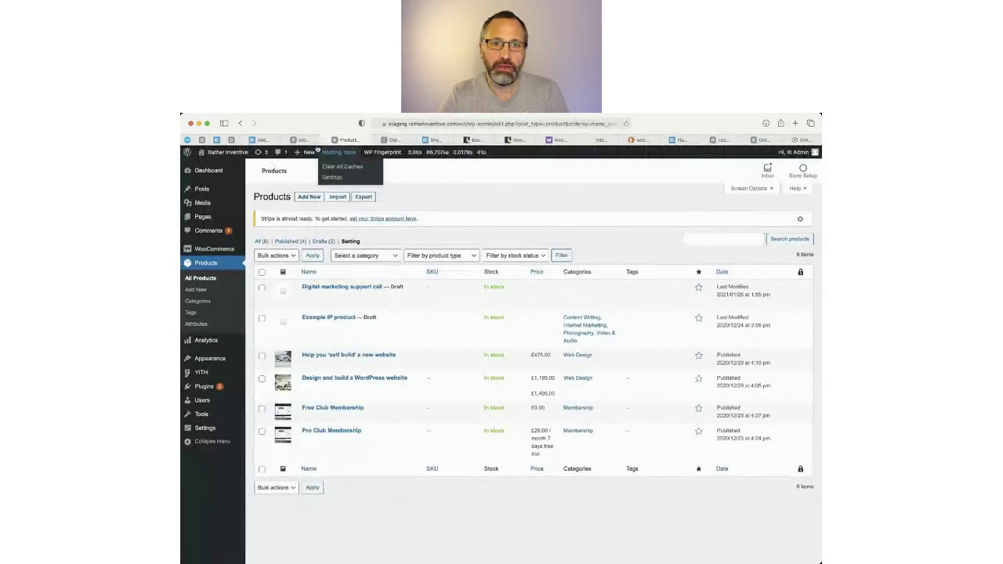
{"action": "left_click", "coordinate": [229, 154]}
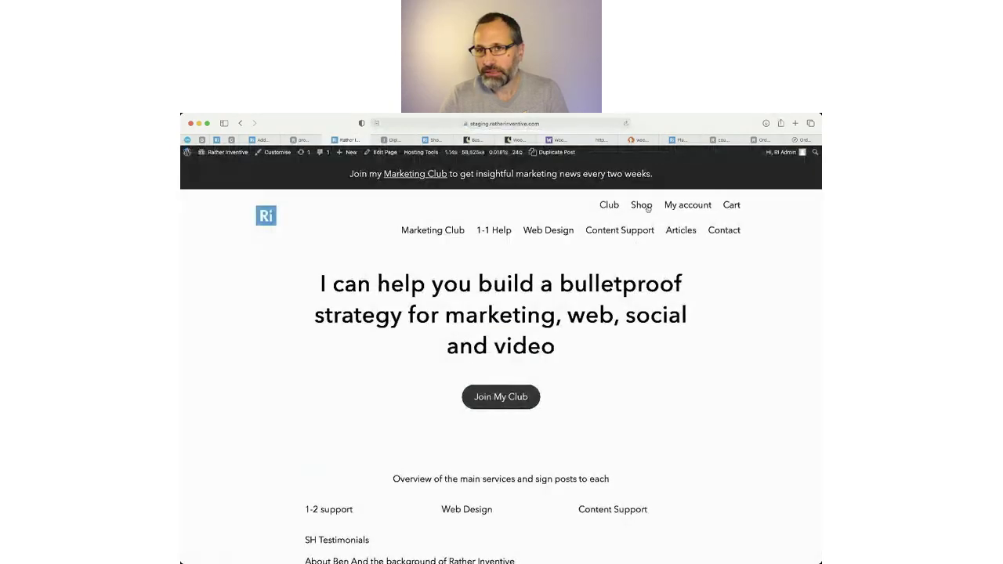
{"action": "left_click", "coordinate": [728, 205]}
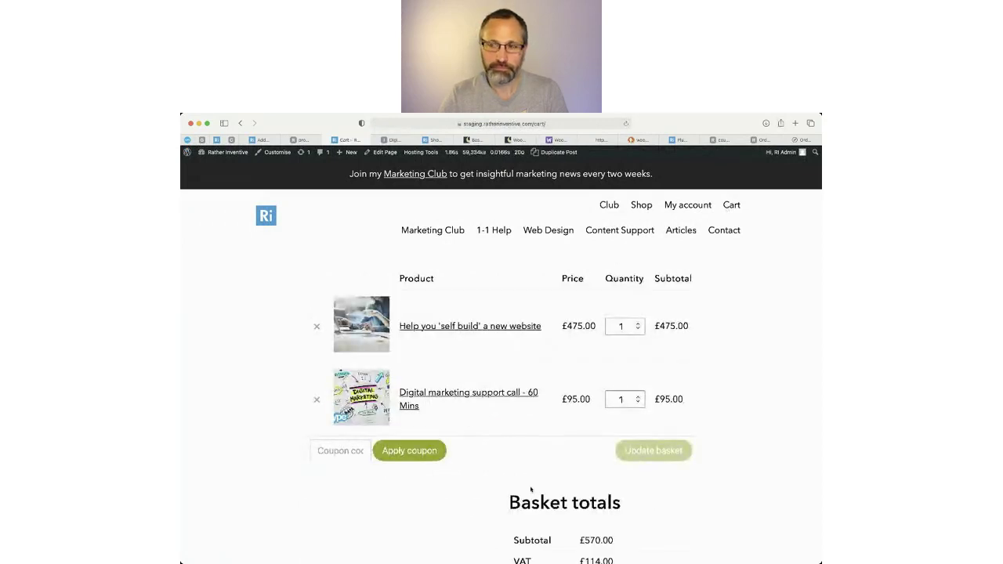
{"action": "left_click", "coordinate": [349, 451]}
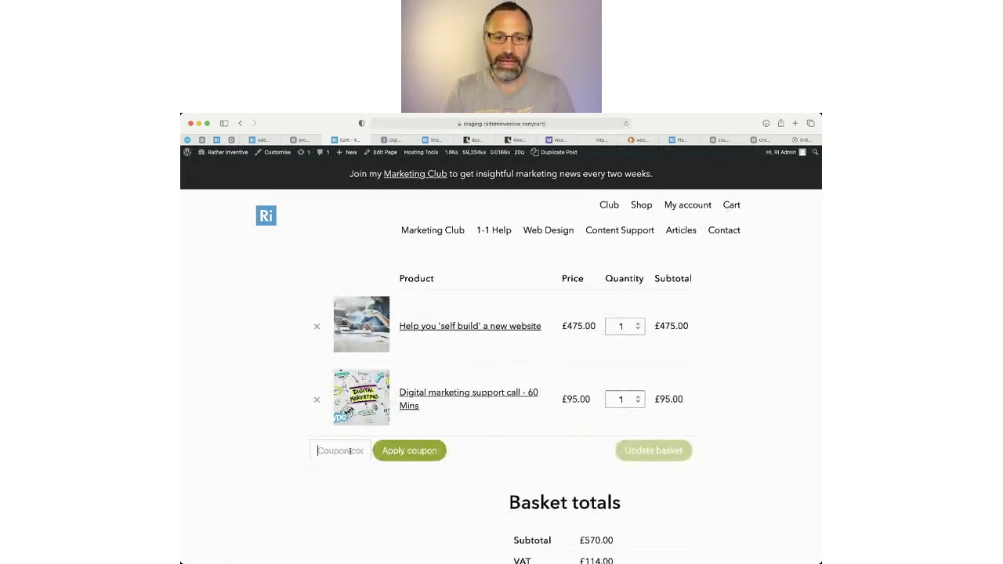
{"action": "type", "text": "15off"}
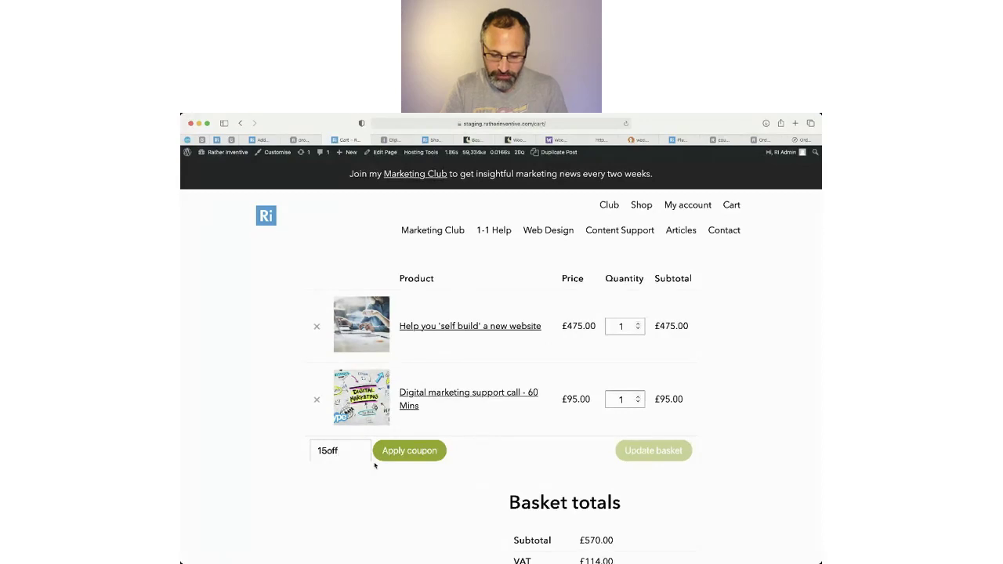
{"action": "left_click", "coordinate": [419, 457]}
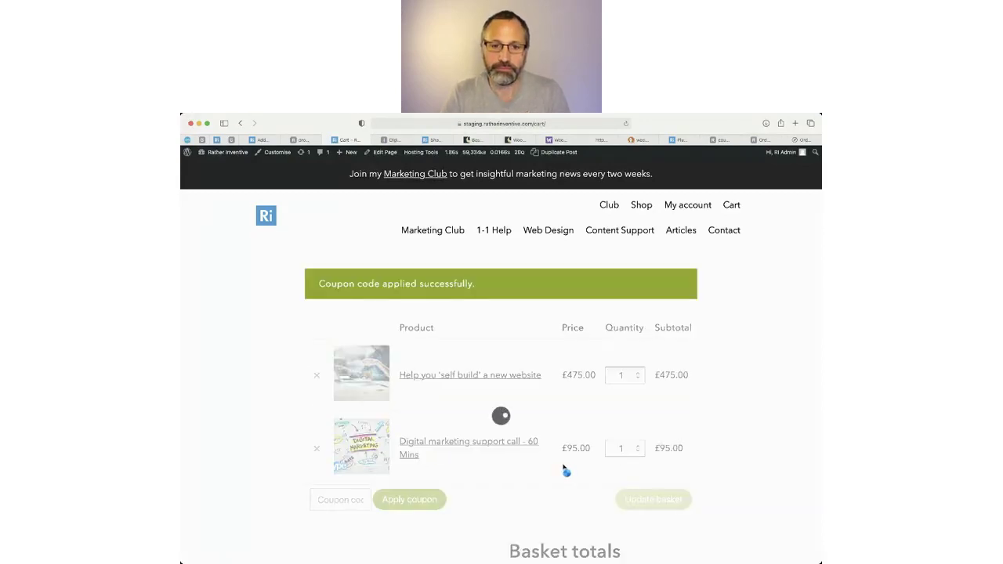
Check the basket totals: £85.50 off the £570.00 subtotal, £581.40 total.
{"action": "scroll", "coordinate": [564, 471], "scroll_direction": "down", "scroll_amount": 5}
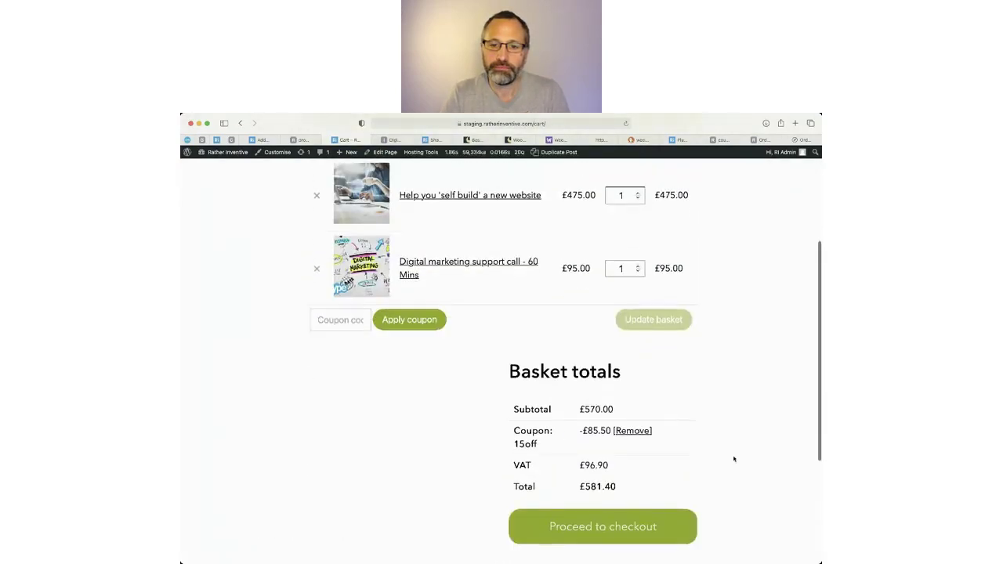
{"action": "scroll", "coordinate": [729, 462], "scroll_direction": "up", "scroll_amount": 3}
{"action": "scroll", "coordinate": [698, 486], "scroll_direction": "down", "scroll_amount": 2}
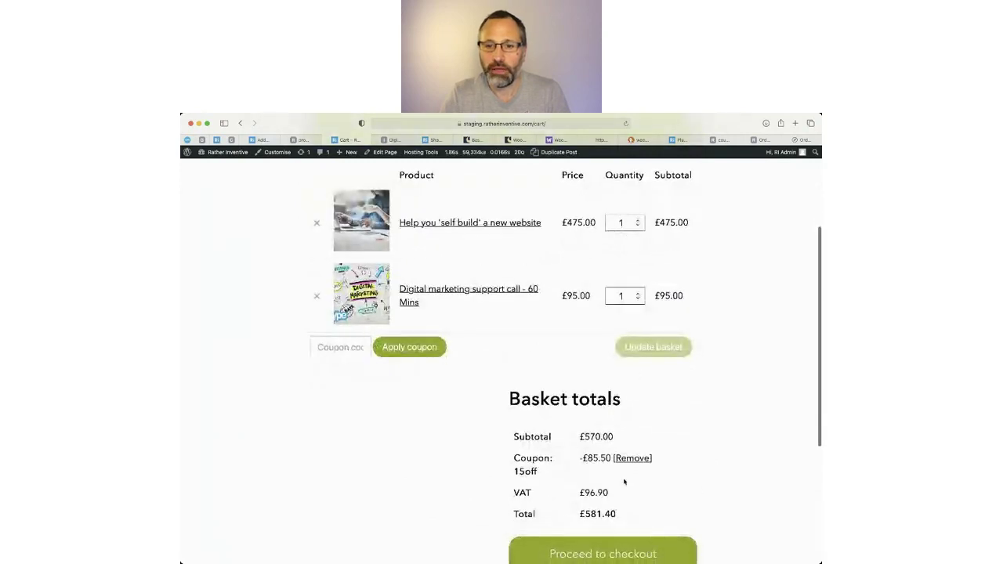
{"action": "left_click_drag", "start_coordinate": [624, 482], "coordinate": [514, 434]}
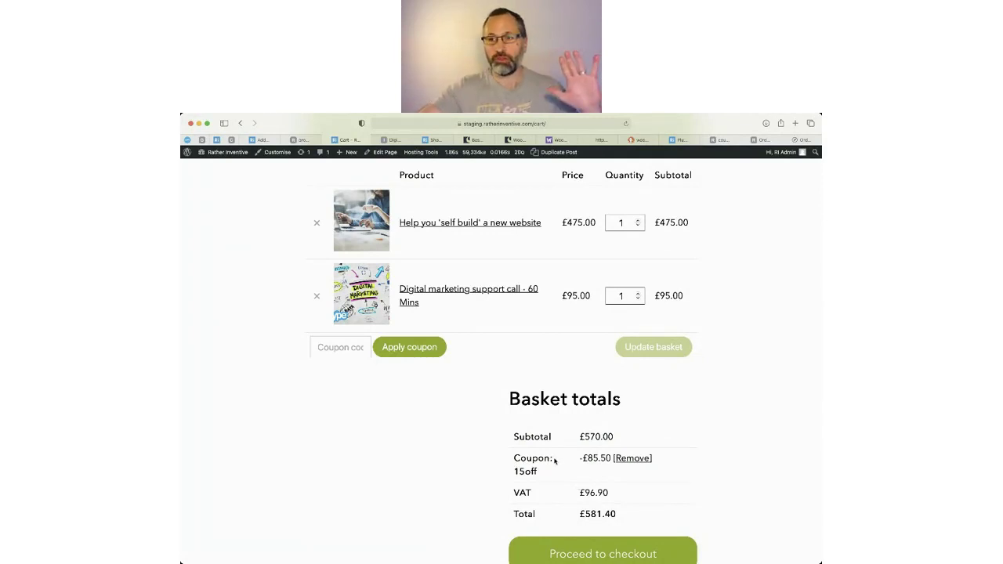
{"action": "left_click", "coordinate": [302, 140]}
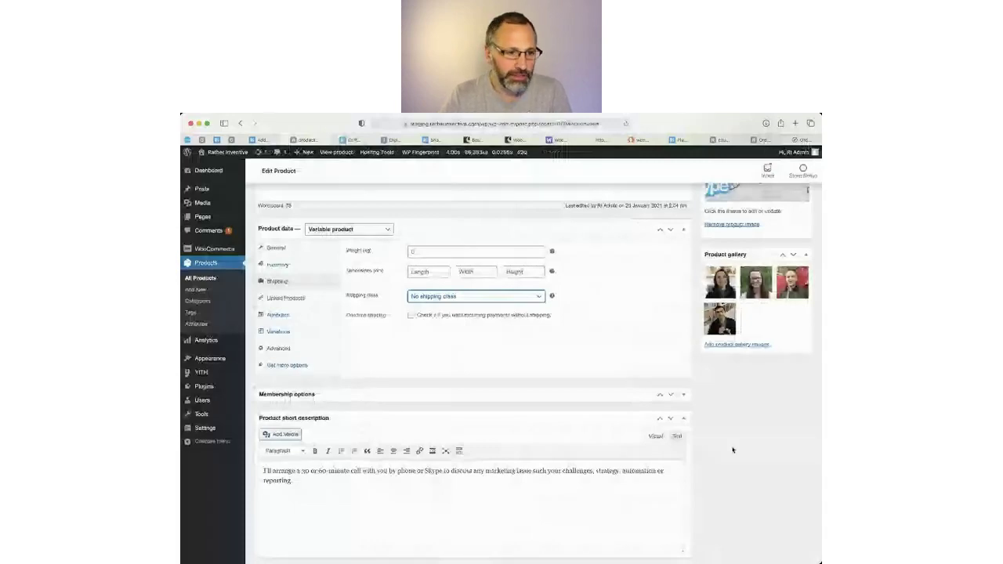
{"action": "left_click", "coordinate": [352, 141]}
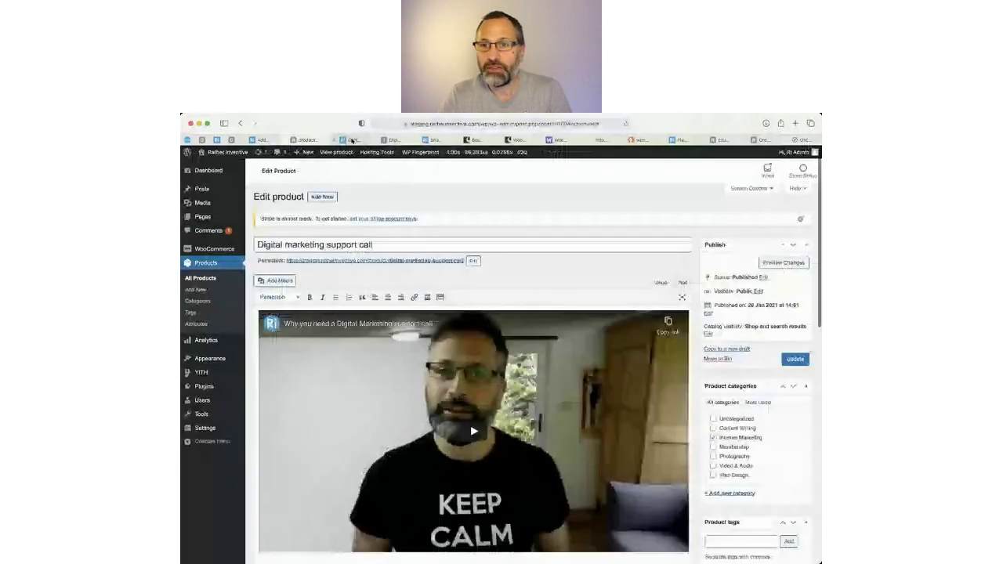
{"action": "left_click", "coordinate": [352, 141]}
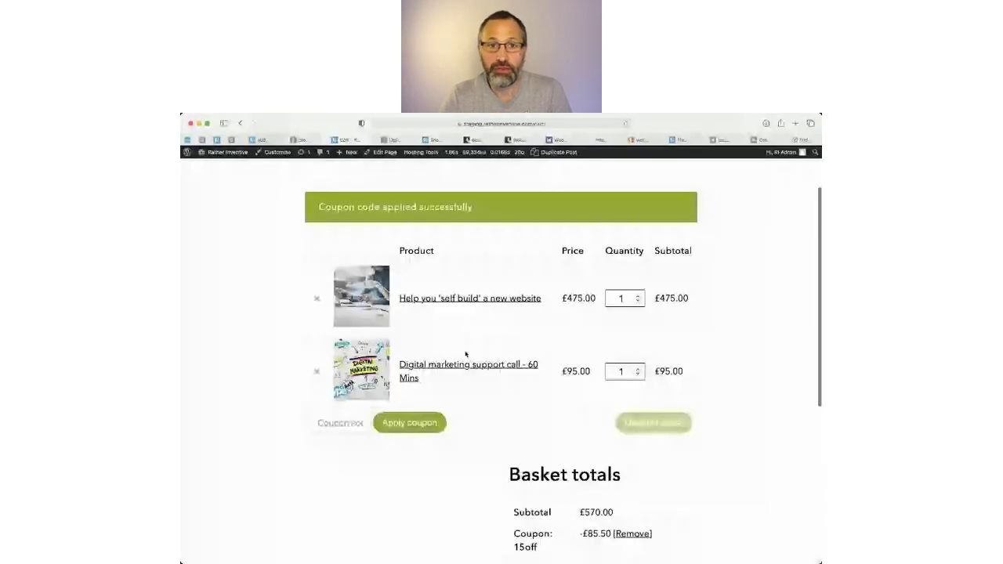
{"action": "scroll", "coordinate": [466, 355], "scroll_direction": "down", "scroll_amount": 3}
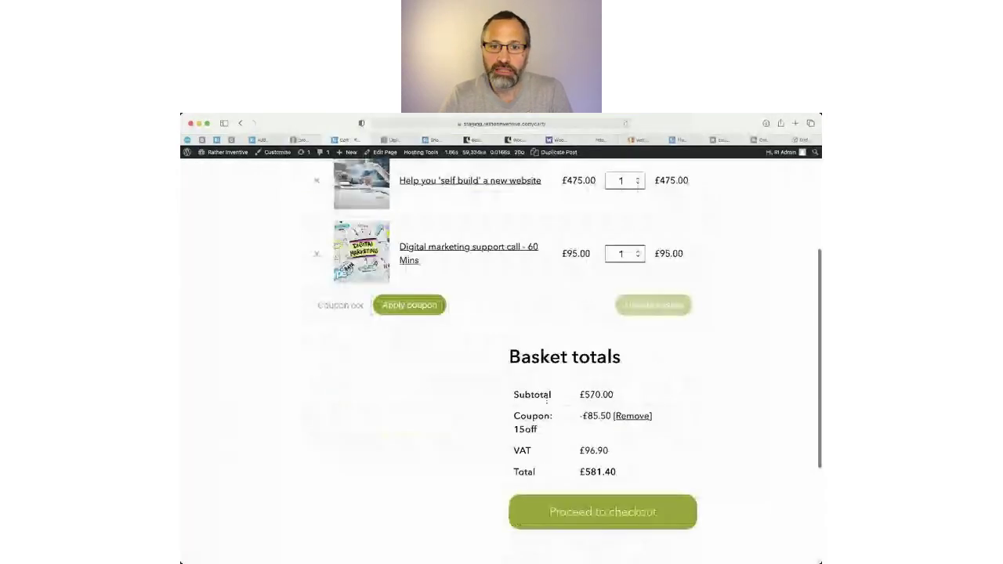
{"action": "scroll", "coordinate": [547, 400], "scroll_direction": "up", "scroll_amount": 5}
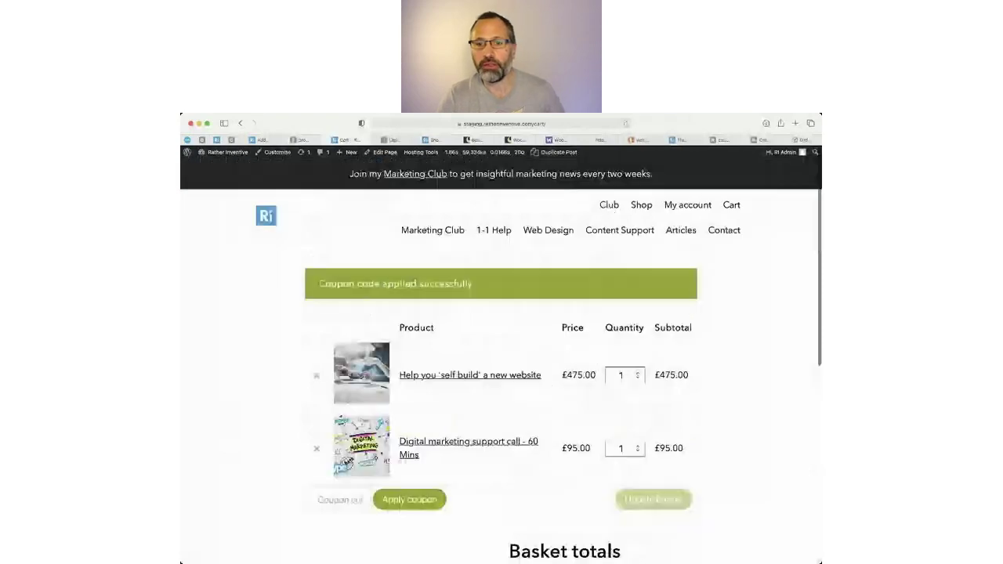
{"action": "scroll", "coordinate": [584, 387], "scroll_direction": "down", "scroll_amount": 5}
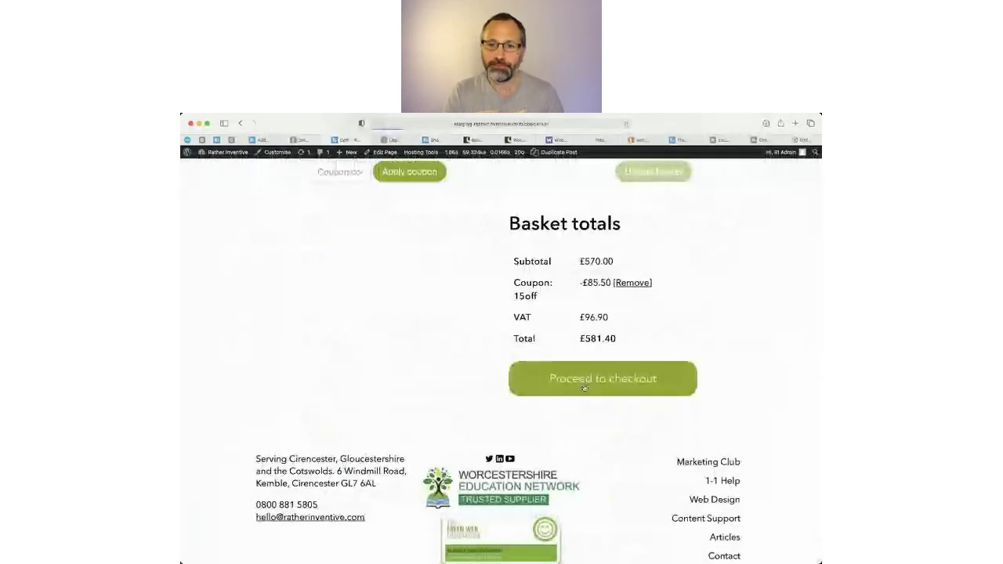
Proceed from the basket to the checkout page.
{"action": "left_click", "coordinate": [584, 384]}
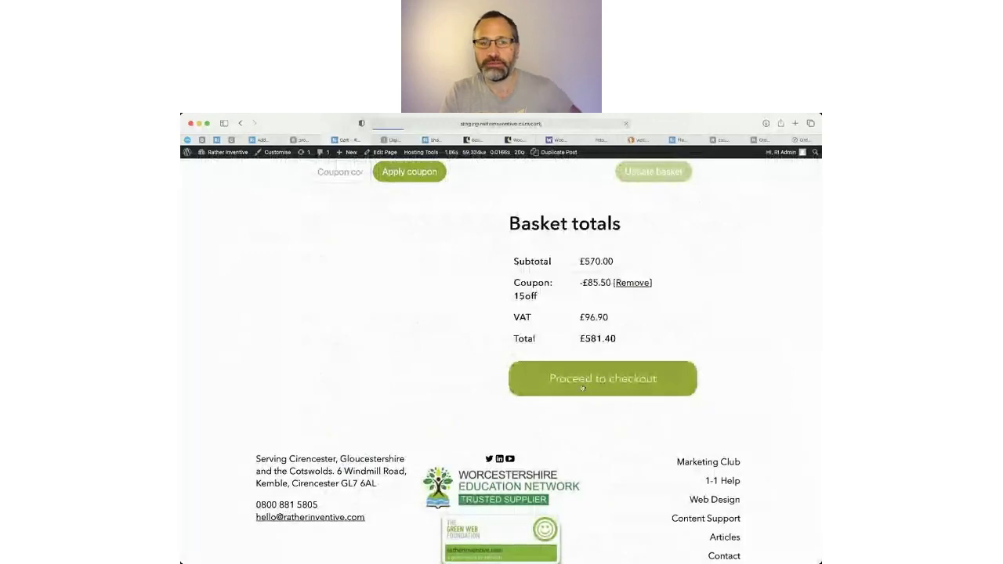
{"action": "scroll", "coordinate": [594, 423], "scroll_direction": "down", "scroll_amount": 4}
{"action": "scroll", "coordinate": [595, 425], "scroll_direction": "up", "scroll_amount": 4}
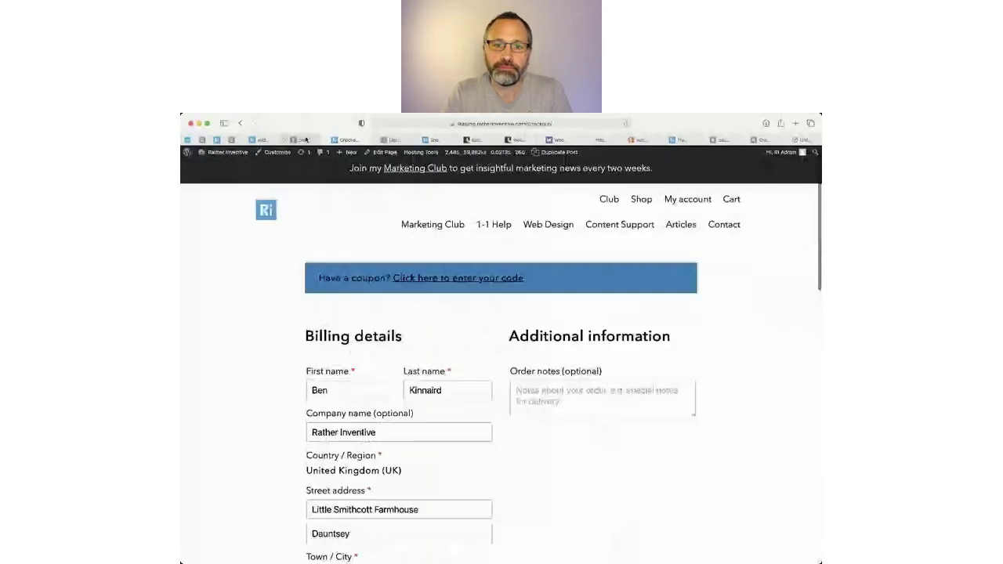
{"action": "left_click", "coordinate": [305, 140]}
{"action": "mouse_move", "coordinate": [210, 248]}
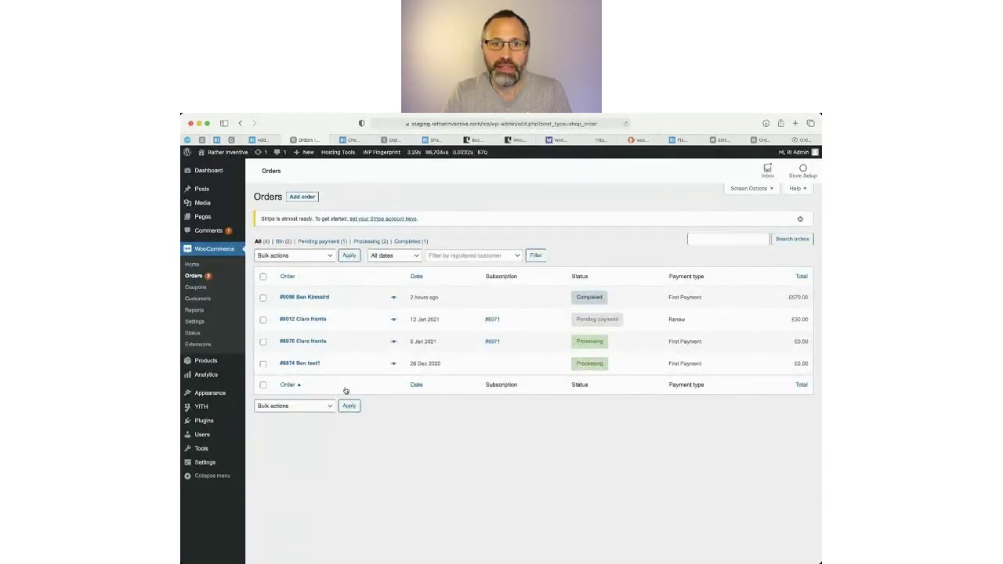
Choose Direct bank transfer as payment and place the £581.40 order.
{"action": "left_click", "coordinate": [353, 139]}
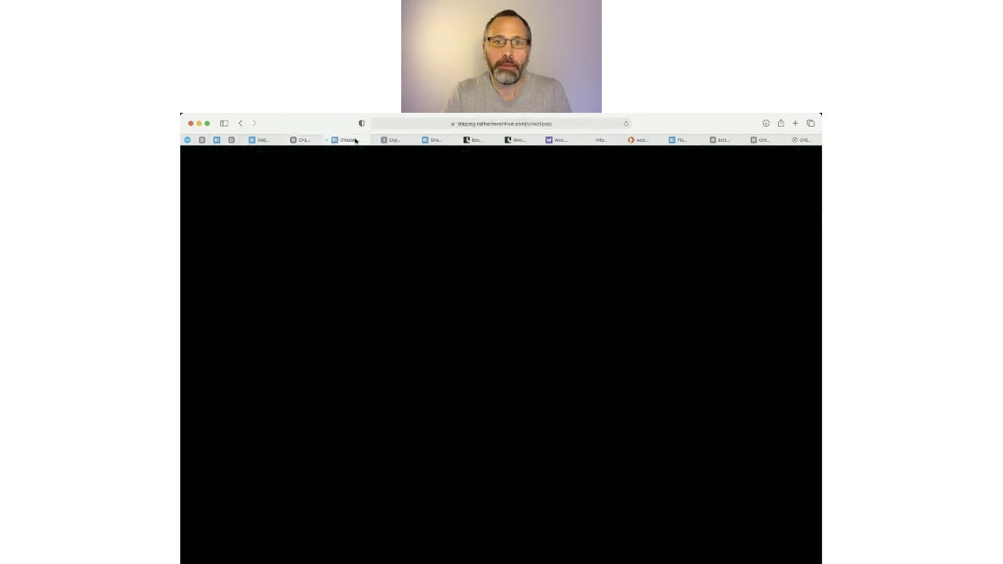
{"action": "scroll", "coordinate": [737, 383], "scroll_direction": "down", "scroll_amount": 4}
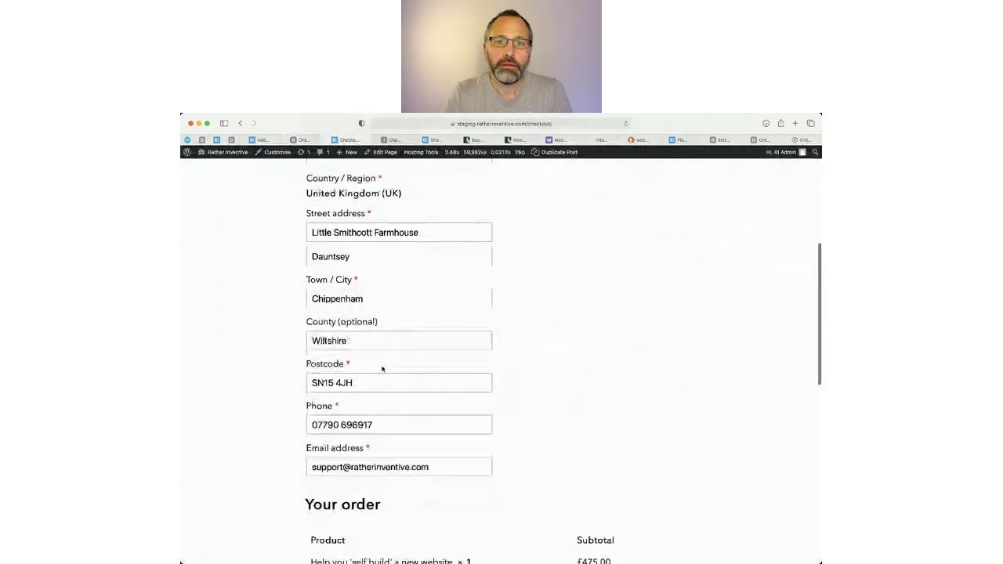
{"action": "scroll", "coordinate": [650, 379], "scroll_direction": "up", "scroll_amount": 4}
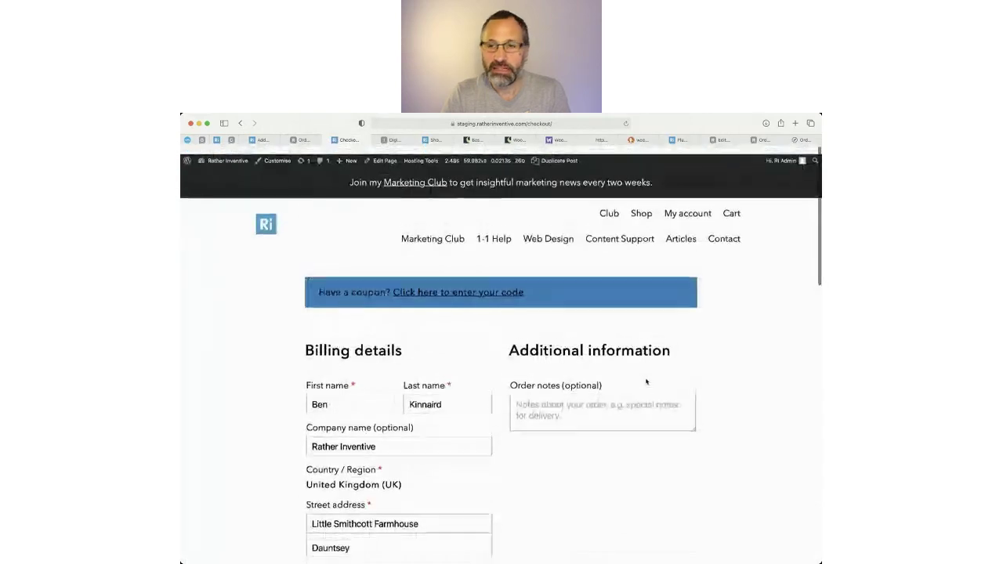
{"action": "scroll", "coordinate": [702, 454], "scroll_direction": "down", "scroll_amount": 15}
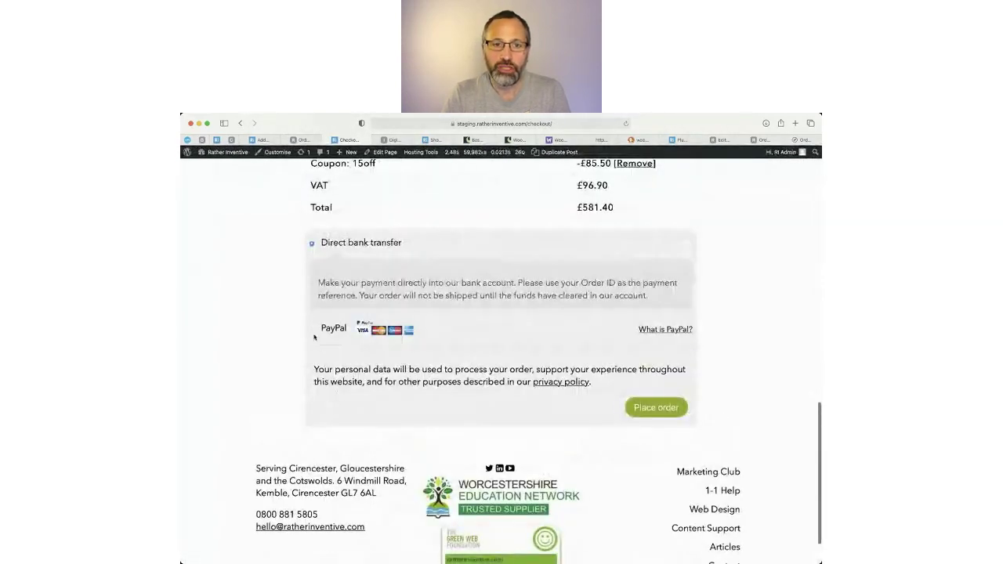
{"action": "left_click", "coordinate": [313, 333]}
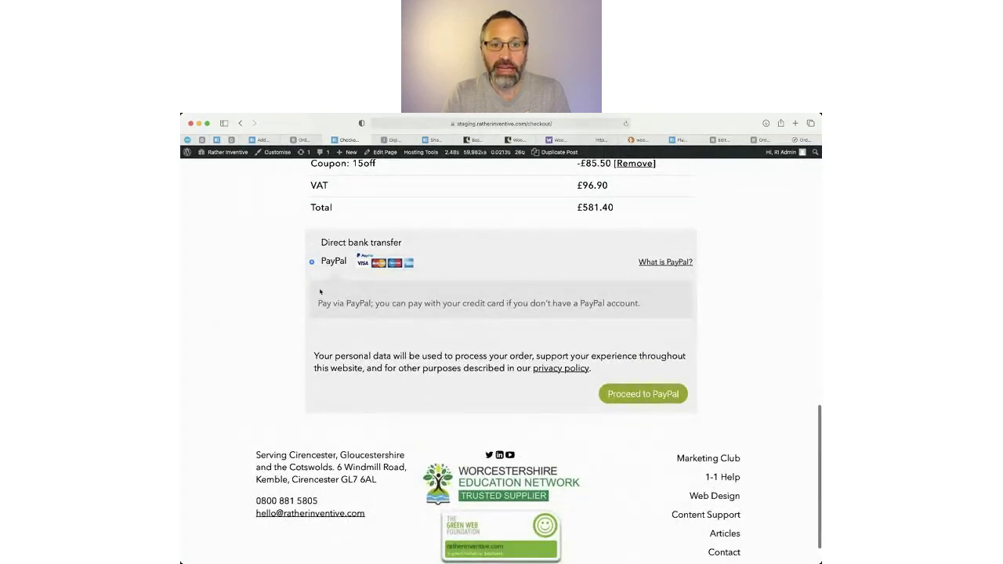
{"action": "left_click", "coordinate": [314, 245]}
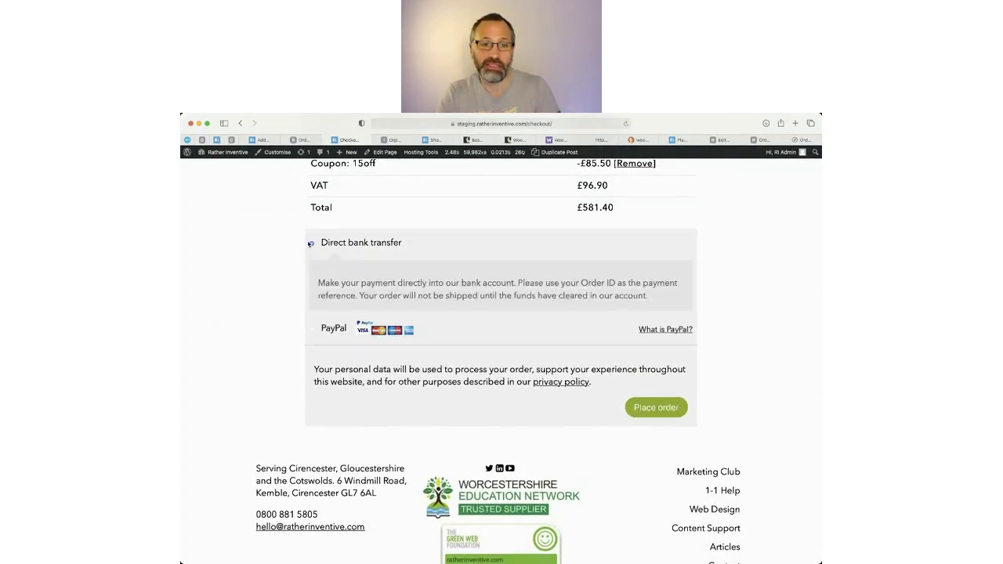
{"action": "left_click", "coordinate": [660, 408]}
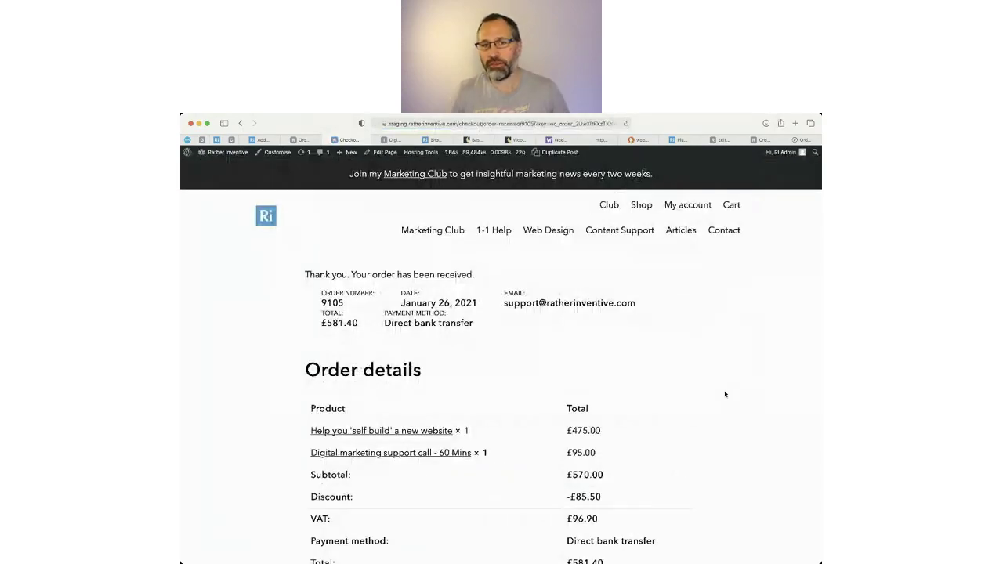
Review the order-received page, then view the sample 'Thank you for your order' email.
{"action": "scroll", "coordinate": [588, 321], "scroll_direction": "down", "scroll_amount": 5}
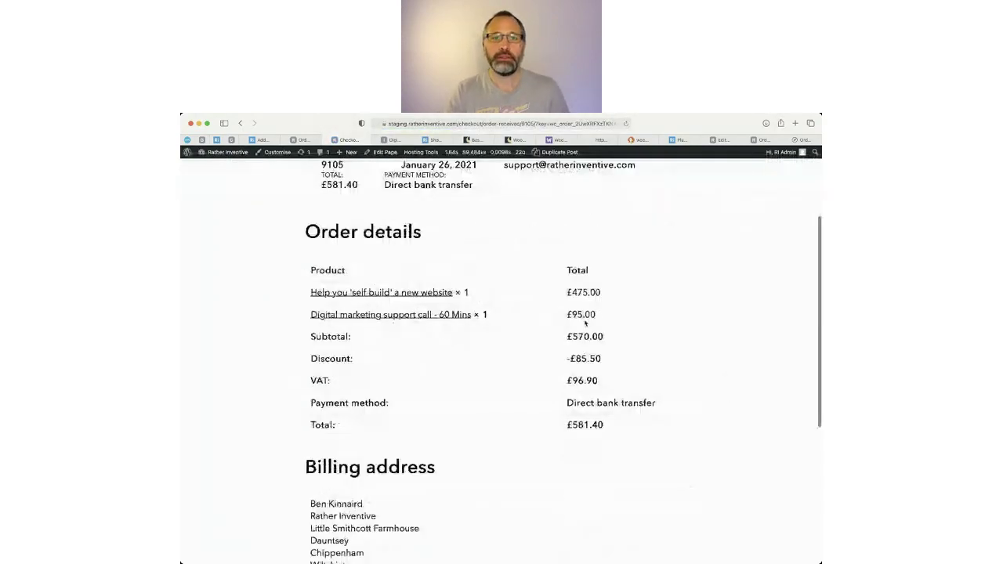
{"action": "scroll", "coordinate": [749, 310], "scroll_direction": "up", "scroll_amount": 3}
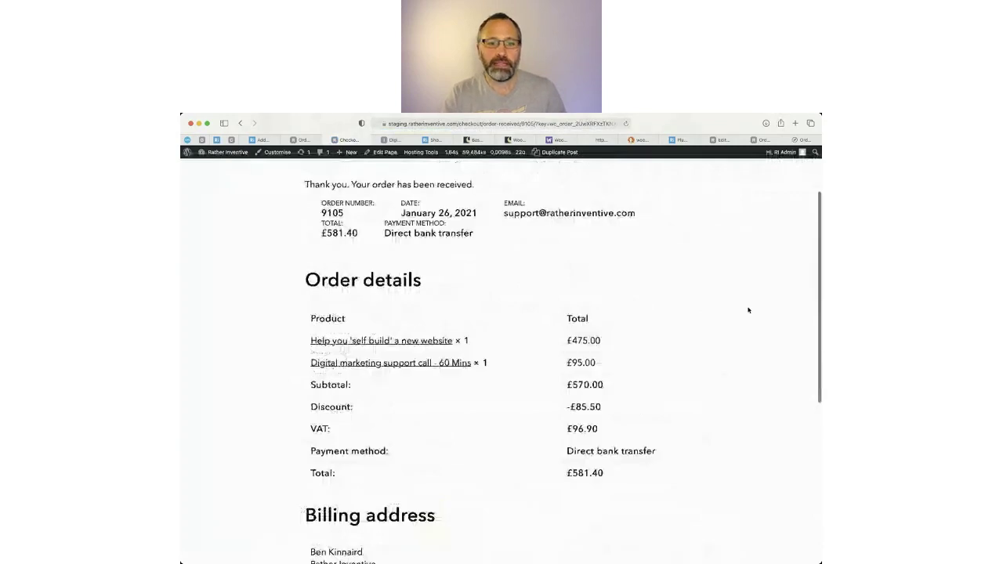
{"action": "scroll", "coordinate": [748, 310], "scroll_direction": "up", "scroll_amount": 3}
{"action": "left_click", "coordinate": [801, 140]}
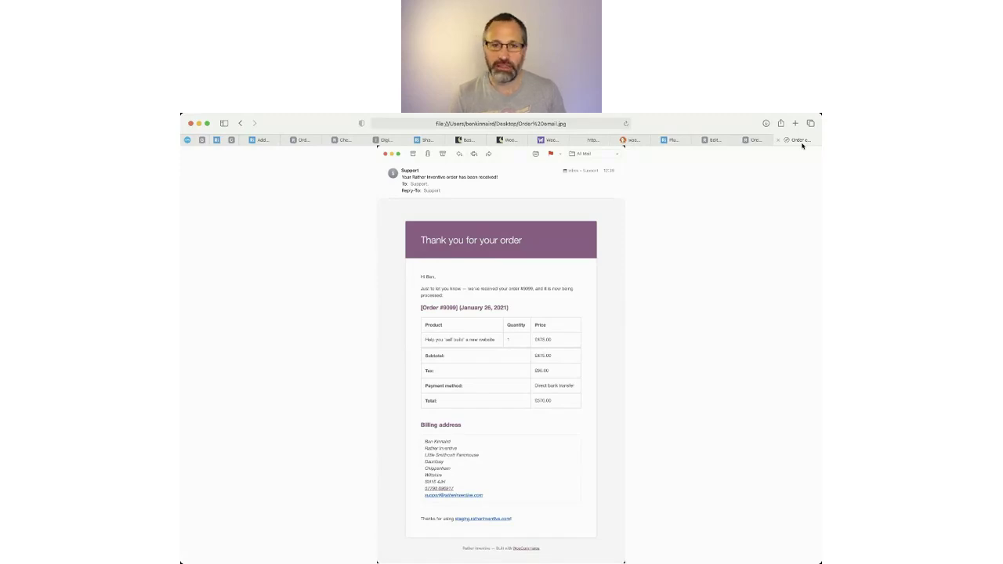
Reload the orders list and open the new £581.40 On hold order for editing.
{"action": "left_click", "coordinate": [303, 139]}
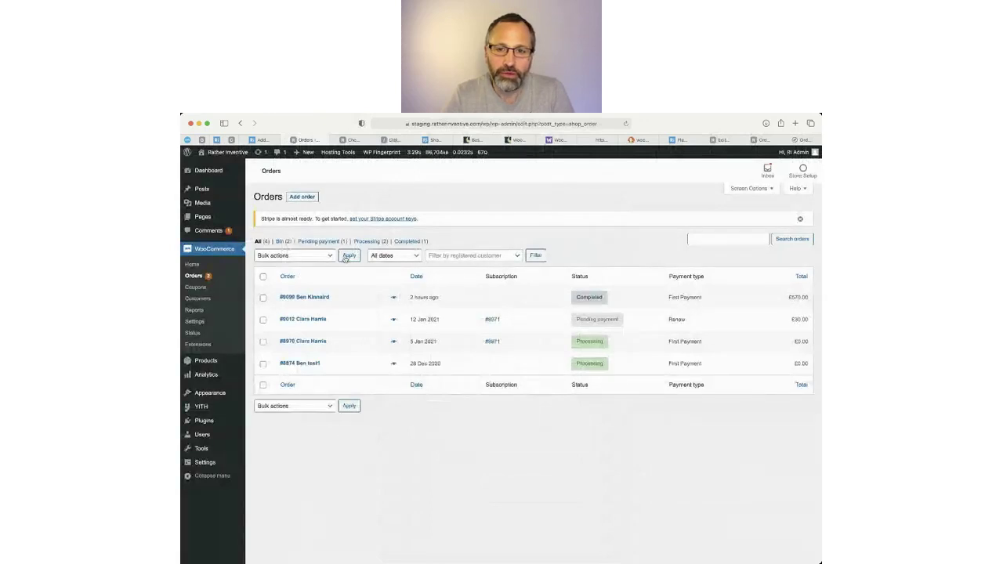
{"action": "left_click", "coordinate": [625, 124]}
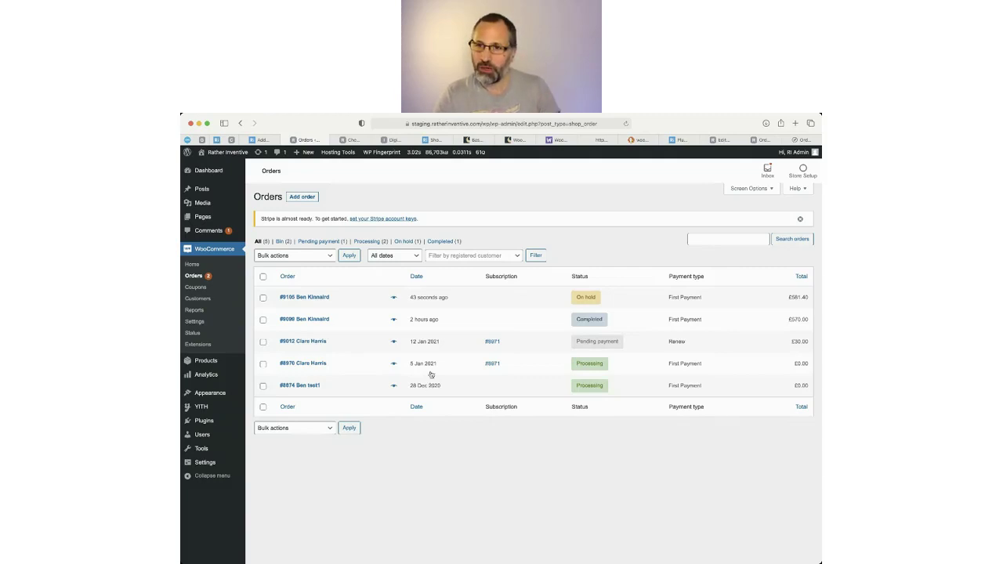
{"action": "left_click", "coordinate": [311, 298]}
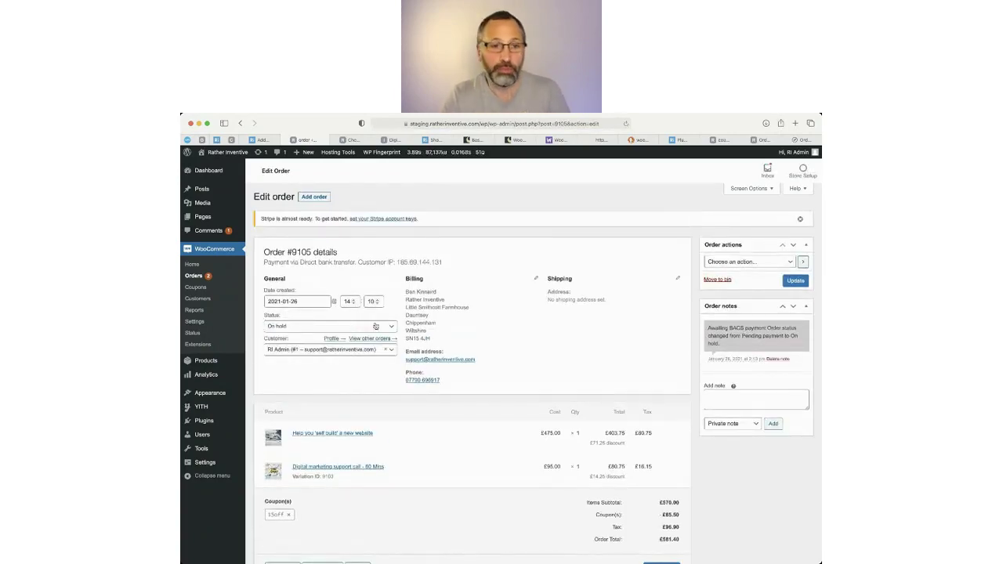
Change order #9105's status from On hold to Processing and update the order.
{"action": "left_click", "coordinate": [338, 326]}
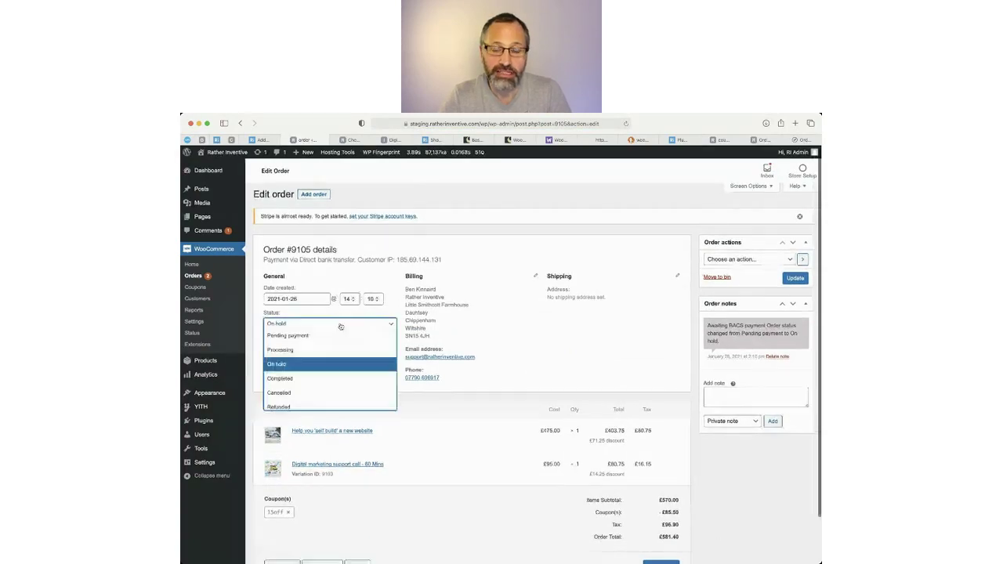
{"action": "scroll", "coordinate": [338, 327], "scroll_direction": "down", "scroll_amount": 1}
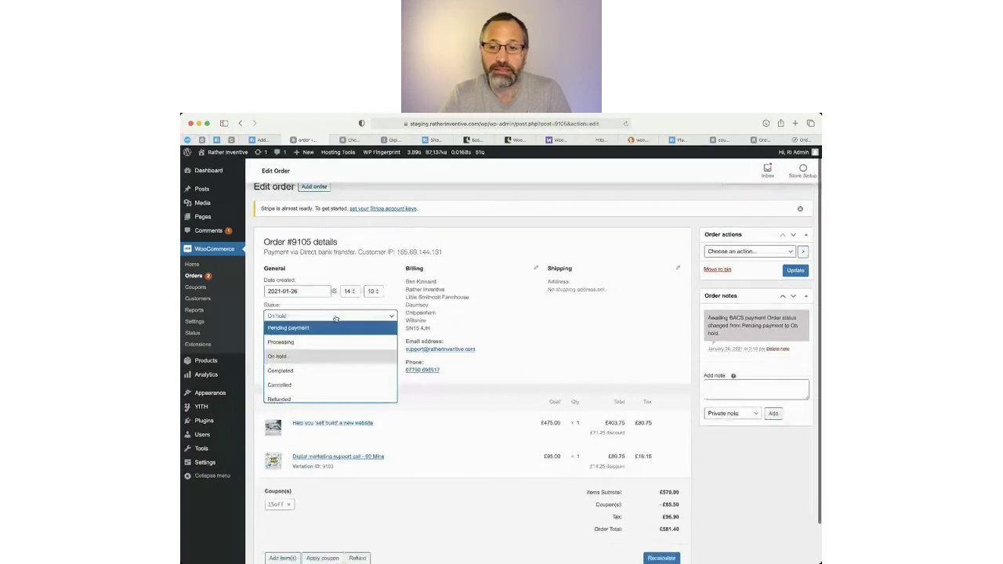
{"action": "left_click", "coordinate": [289, 343]}
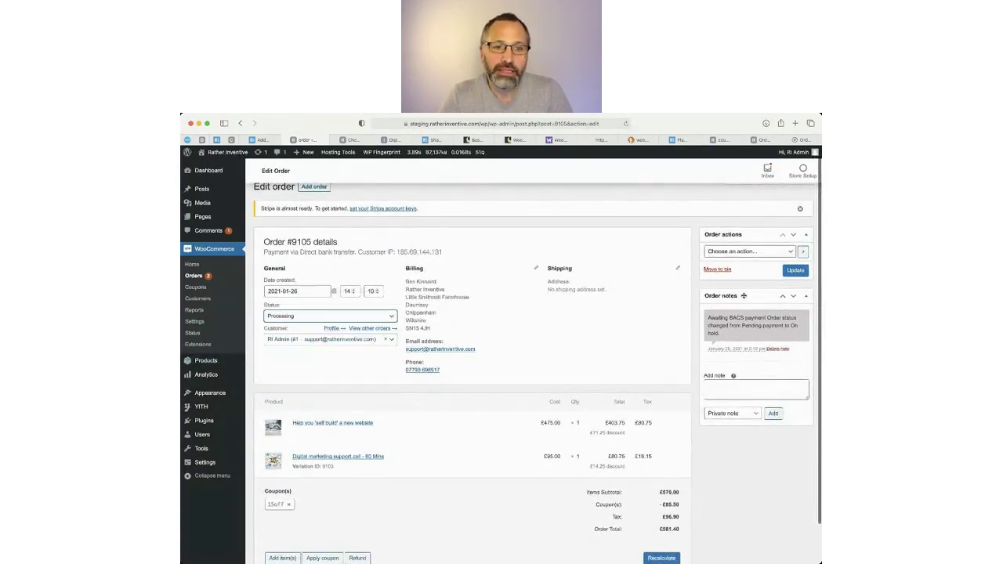
{"action": "left_click", "coordinate": [796, 271]}
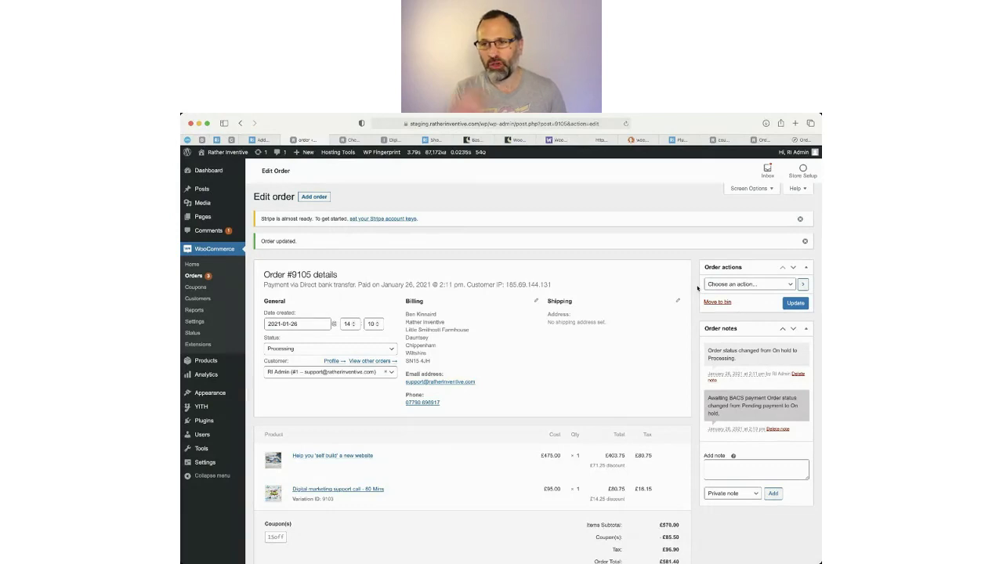
Review the order's billing details and note recording the status change.
{"action": "scroll", "coordinate": [550, 352], "scroll_direction": "down", "scroll_amount": 3}
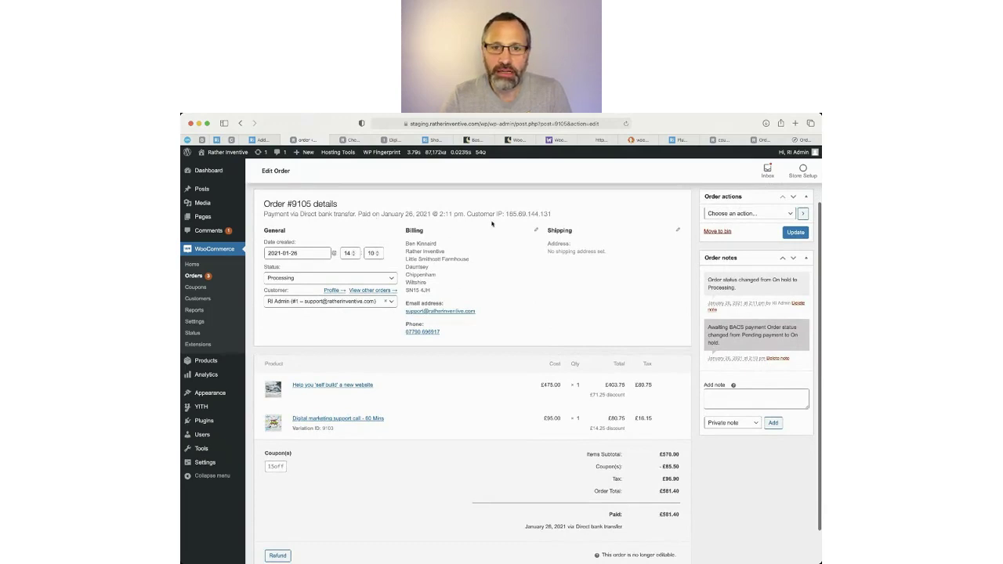
{"action": "left_click_drag", "start_coordinate": [418, 245], "coordinate": [342, 331]}
{"action": "left_click", "coordinate": [342, 331]}
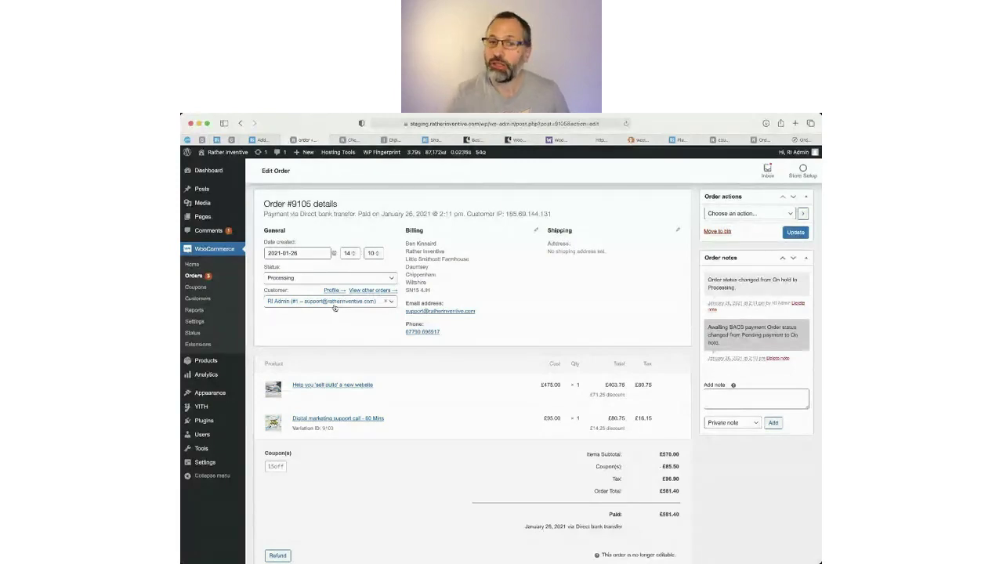
{"action": "scroll", "coordinate": [337, 431], "scroll_direction": "down", "scroll_amount": 1}
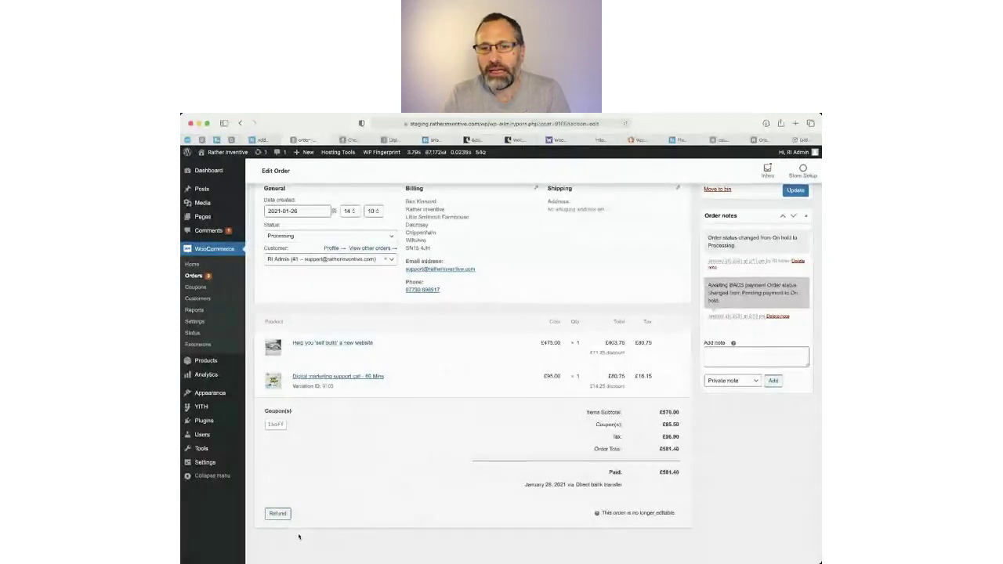
Open the refund panel for order #9105 and focus the refund amount field, £581.40 available.
{"action": "left_click", "coordinate": [277, 514]}
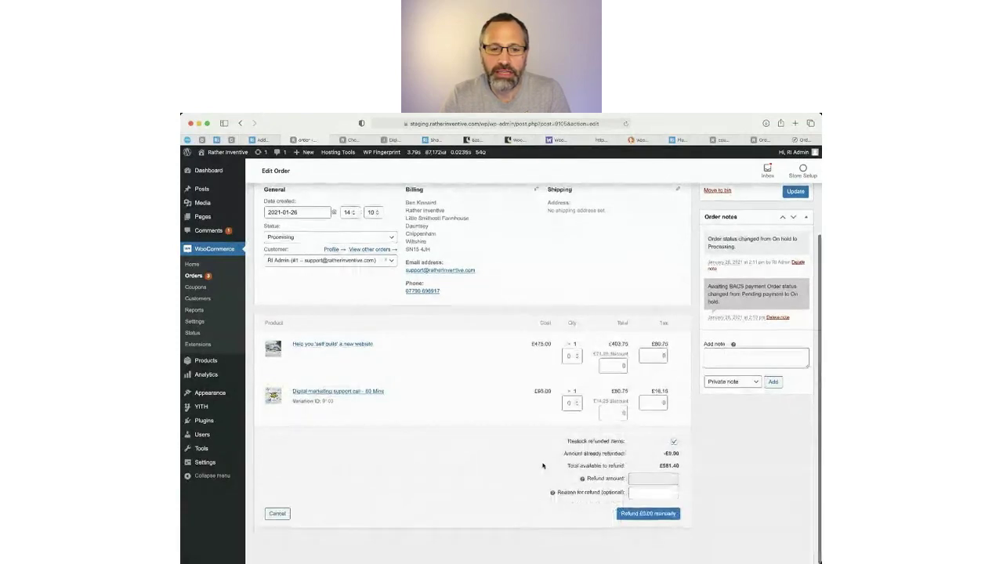
{"action": "left_click", "coordinate": [656, 479]}
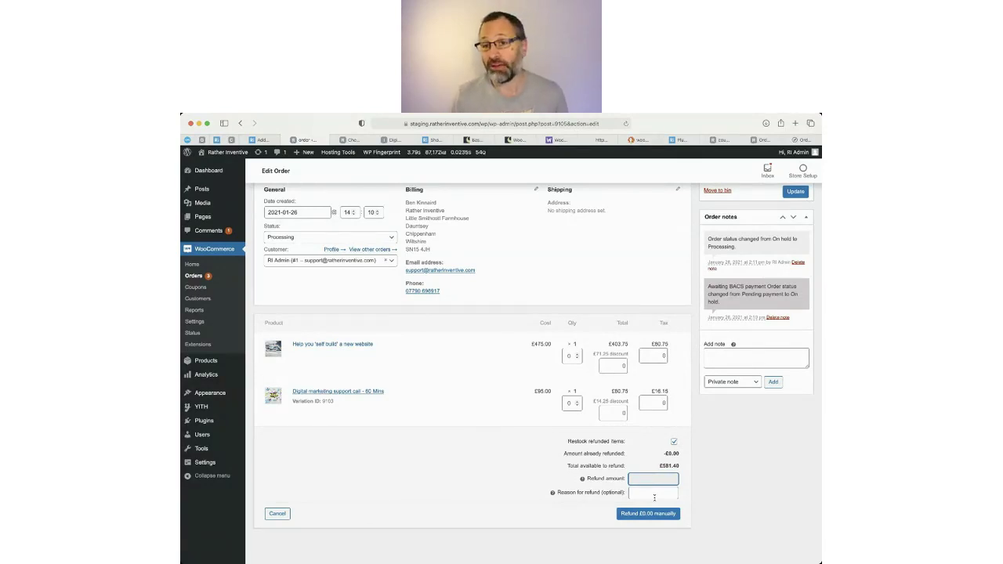
{"action": "scroll", "coordinate": [489, 502], "scroll_direction": "up", "scroll_amount": 3}
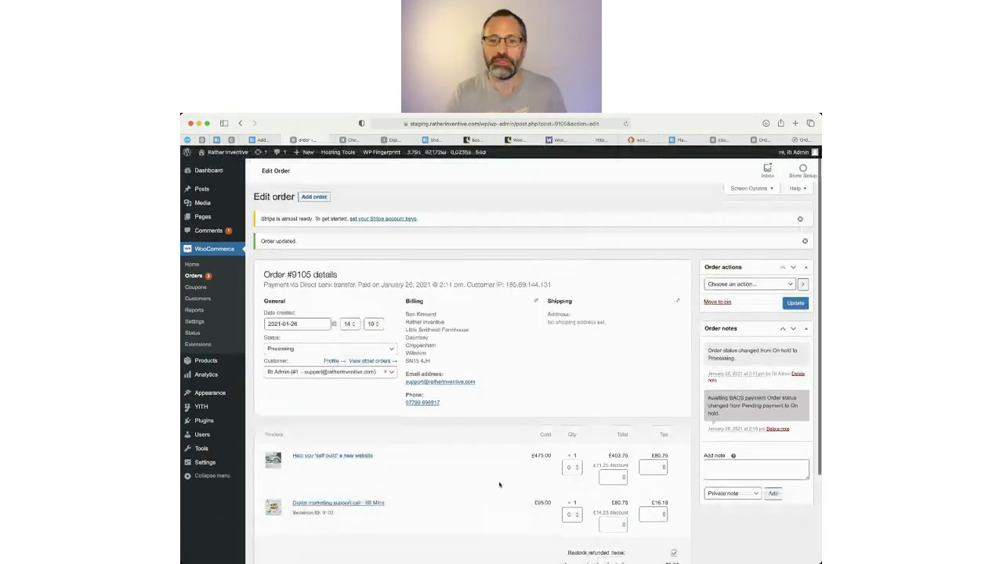
Mark order #9105 as Completed and update it, then go to WooCommerce Reports.
{"action": "left_click", "coordinate": [295, 349]}
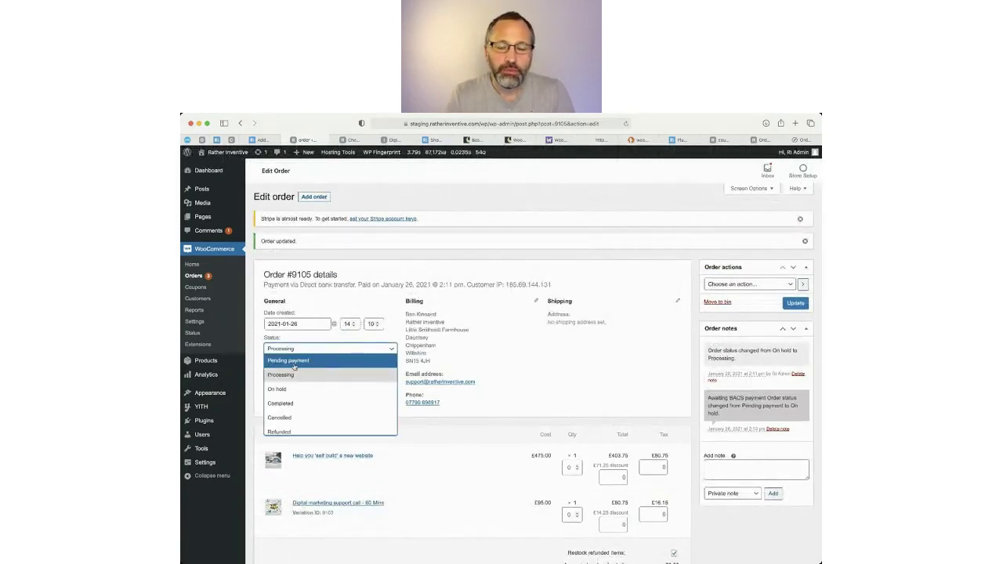
{"action": "left_click", "coordinate": [292, 405]}
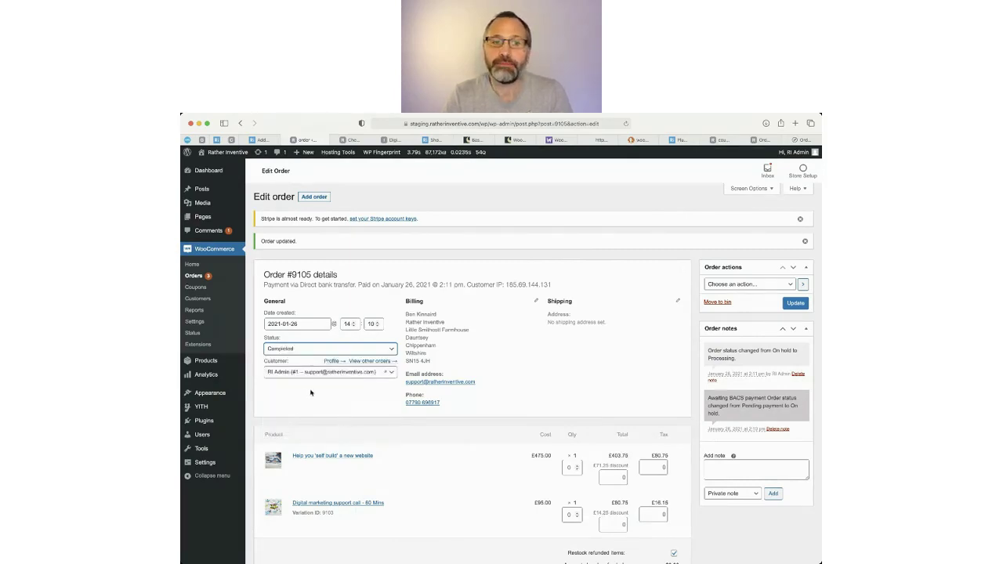
{"action": "left_click", "coordinate": [796, 303]}
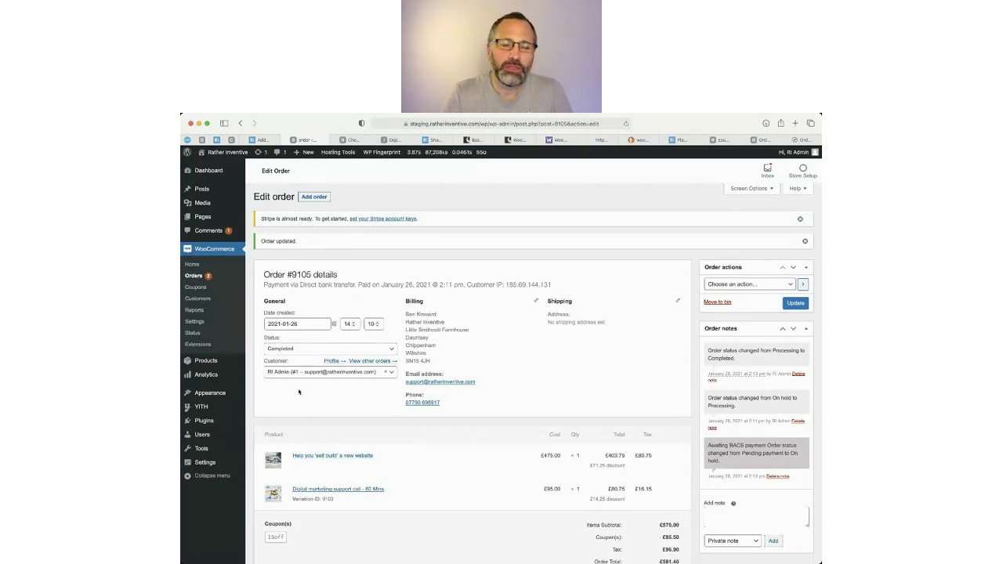
{"action": "left_click", "coordinate": [194, 310]}
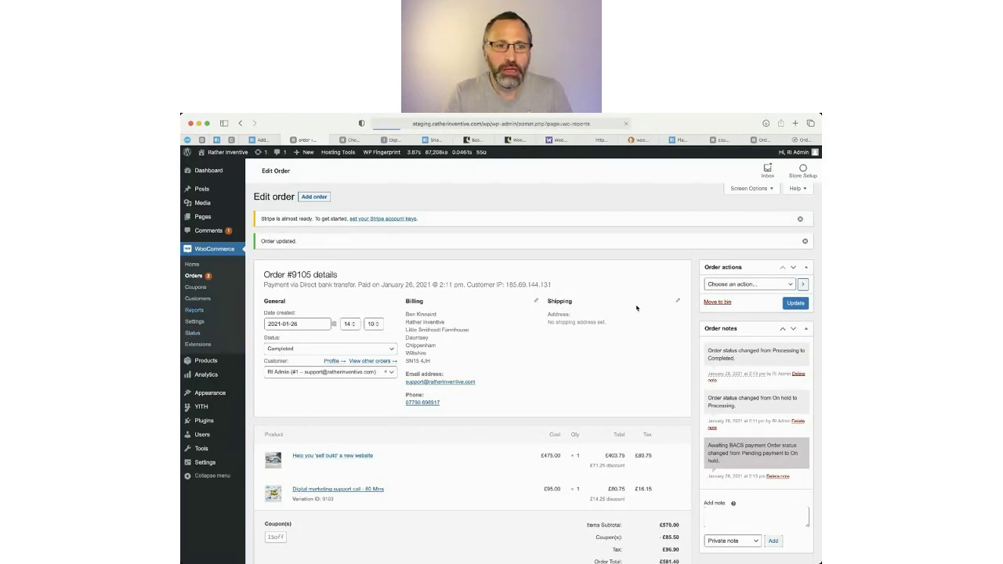